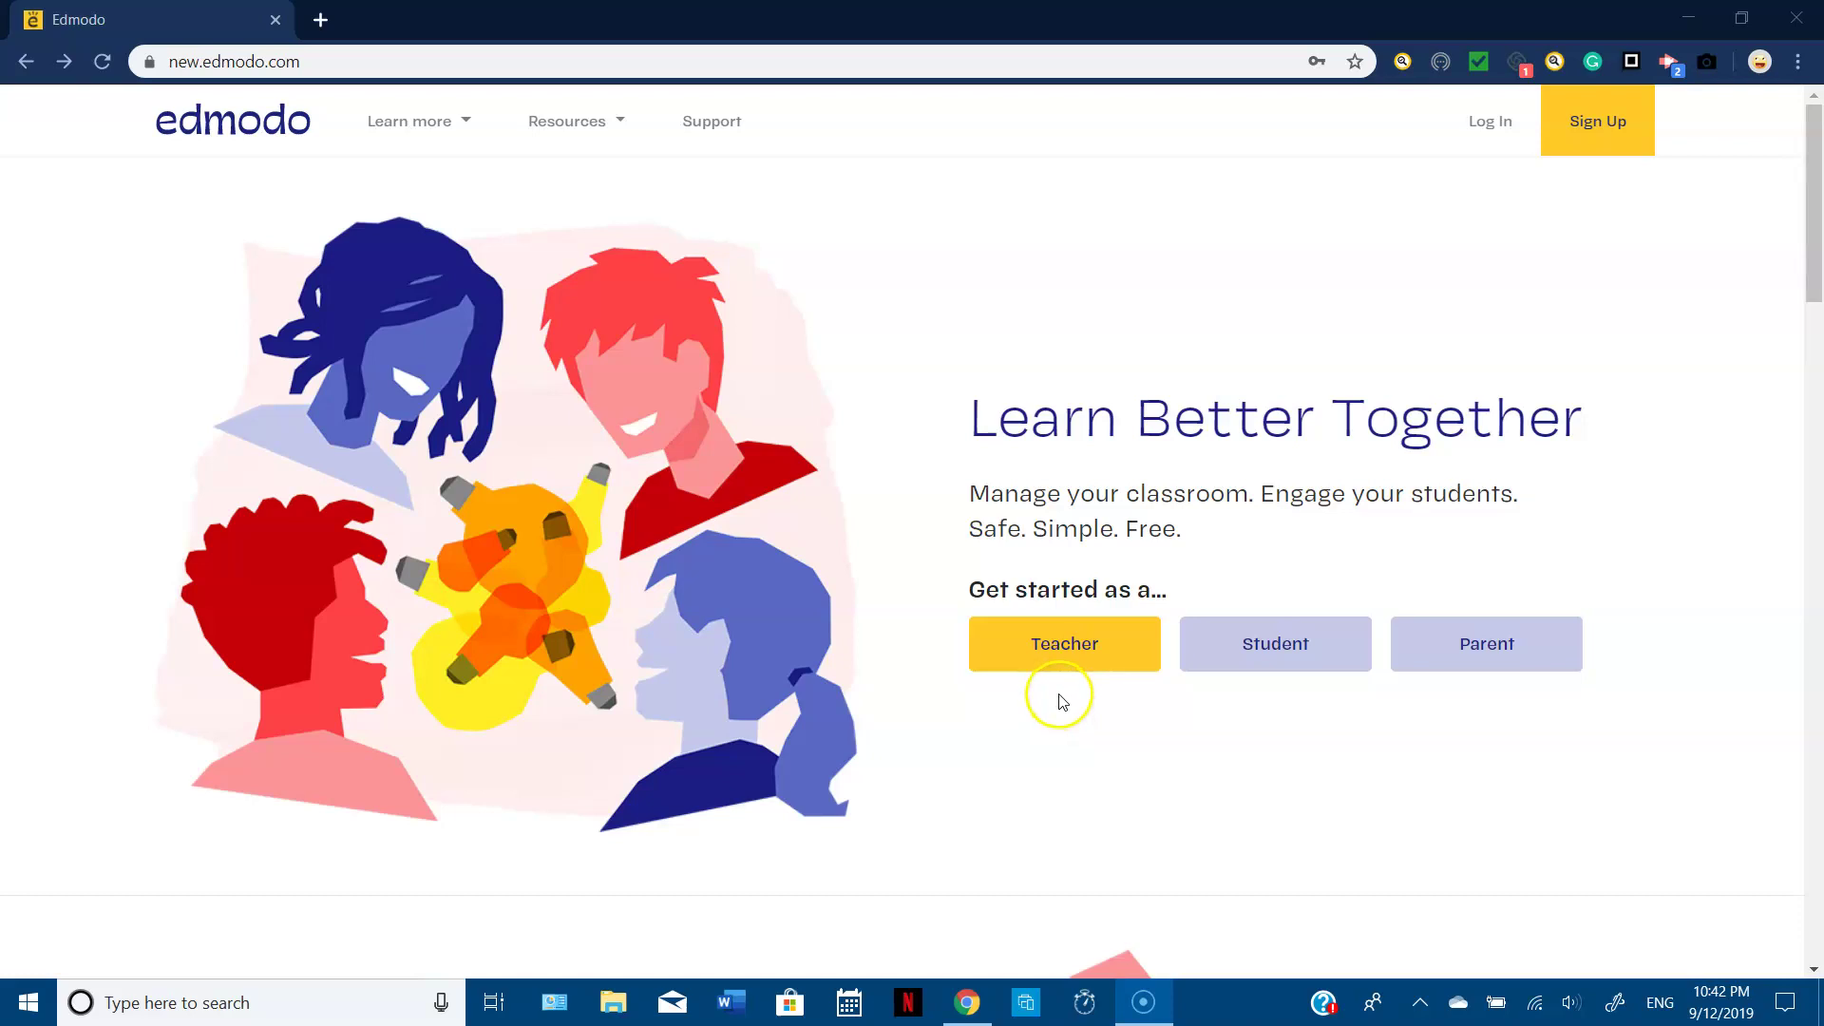
# - Start as a teacher and sign up for the account with Google
pyautogui.click(1066, 649)
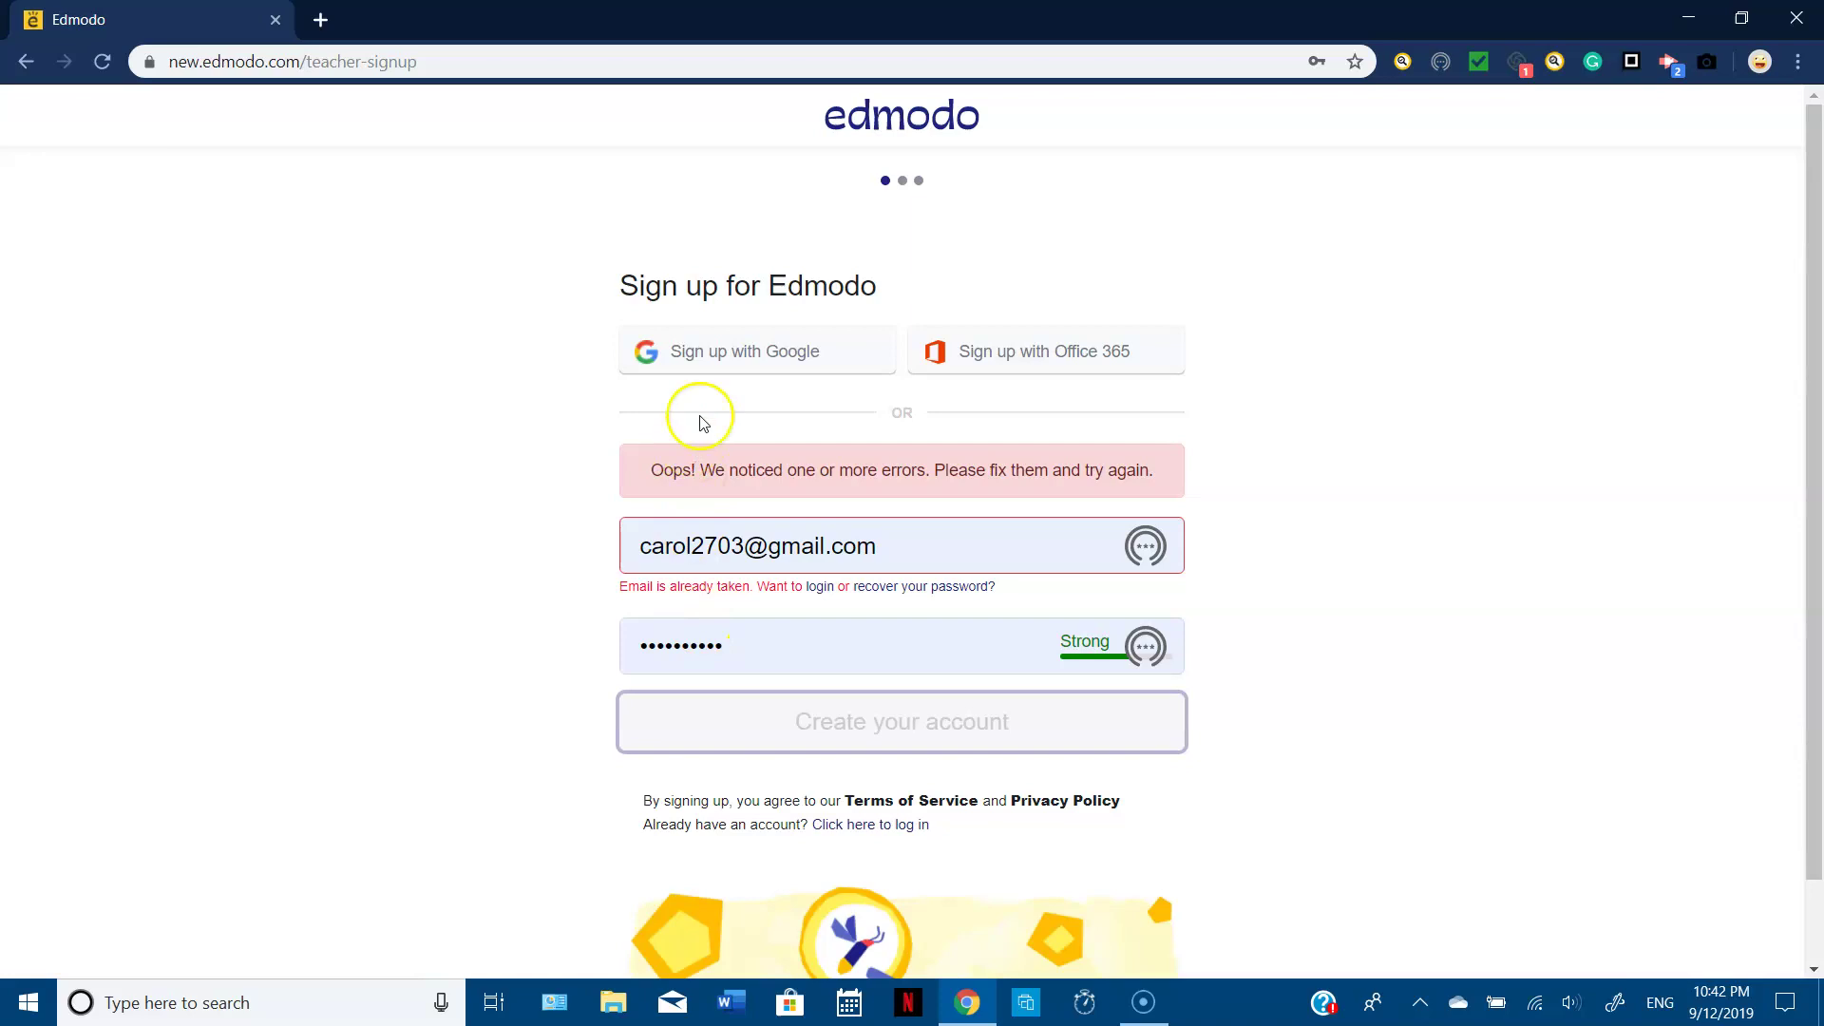
pyautogui.click(767, 363)
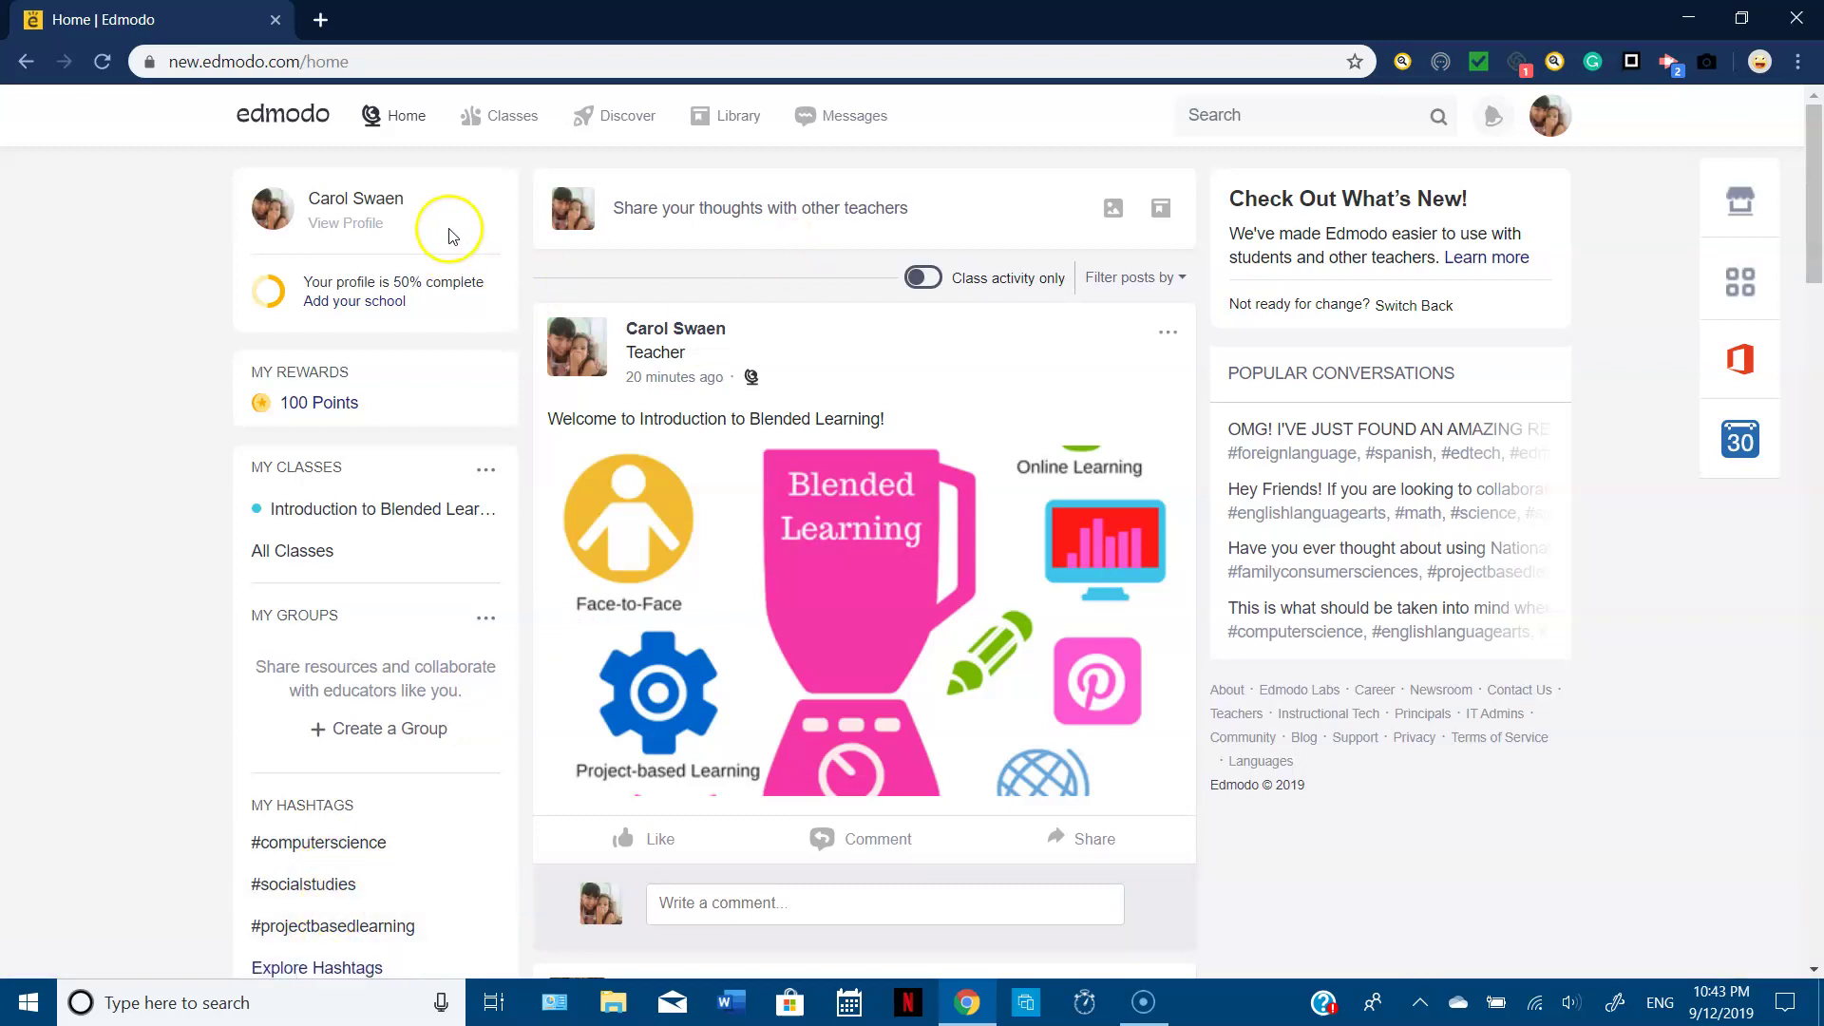
# - Look through the posts in the home feed and return to the start of the feed
pyautogui.click(392, 107)
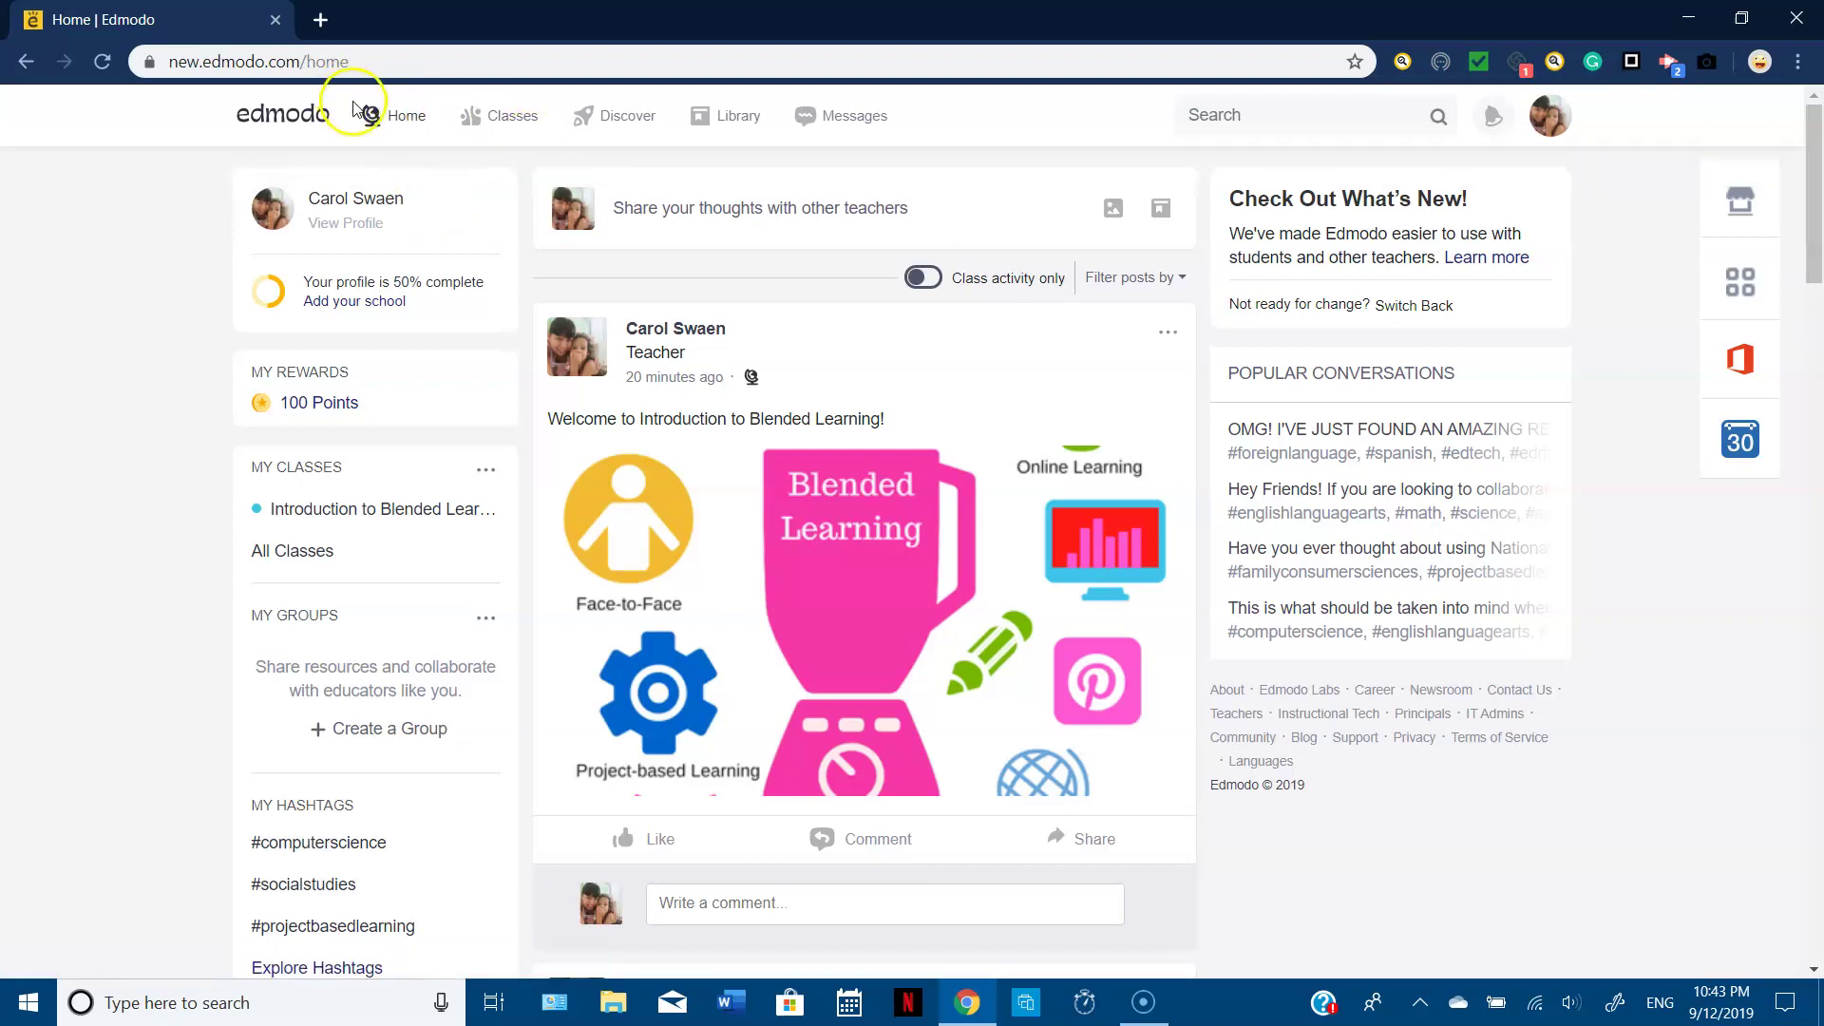
pyautogui.click(403, 118)
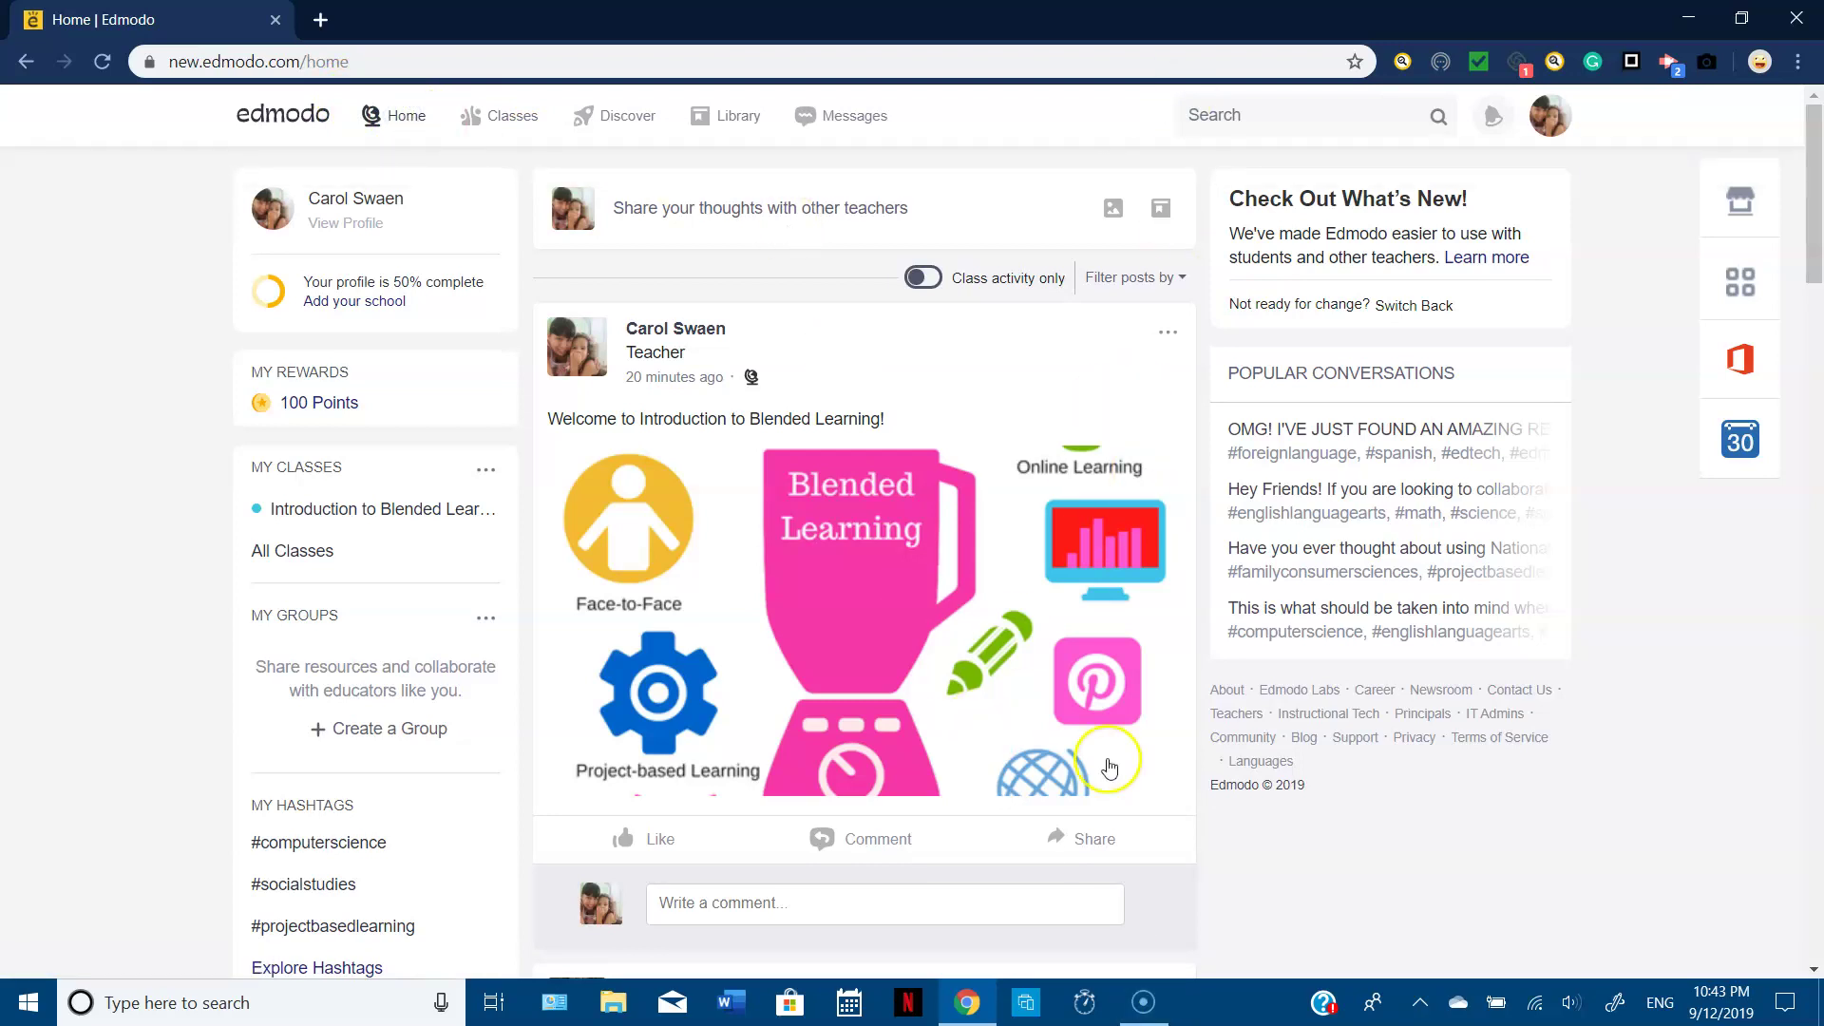
pyautogui.click(1814, 929)
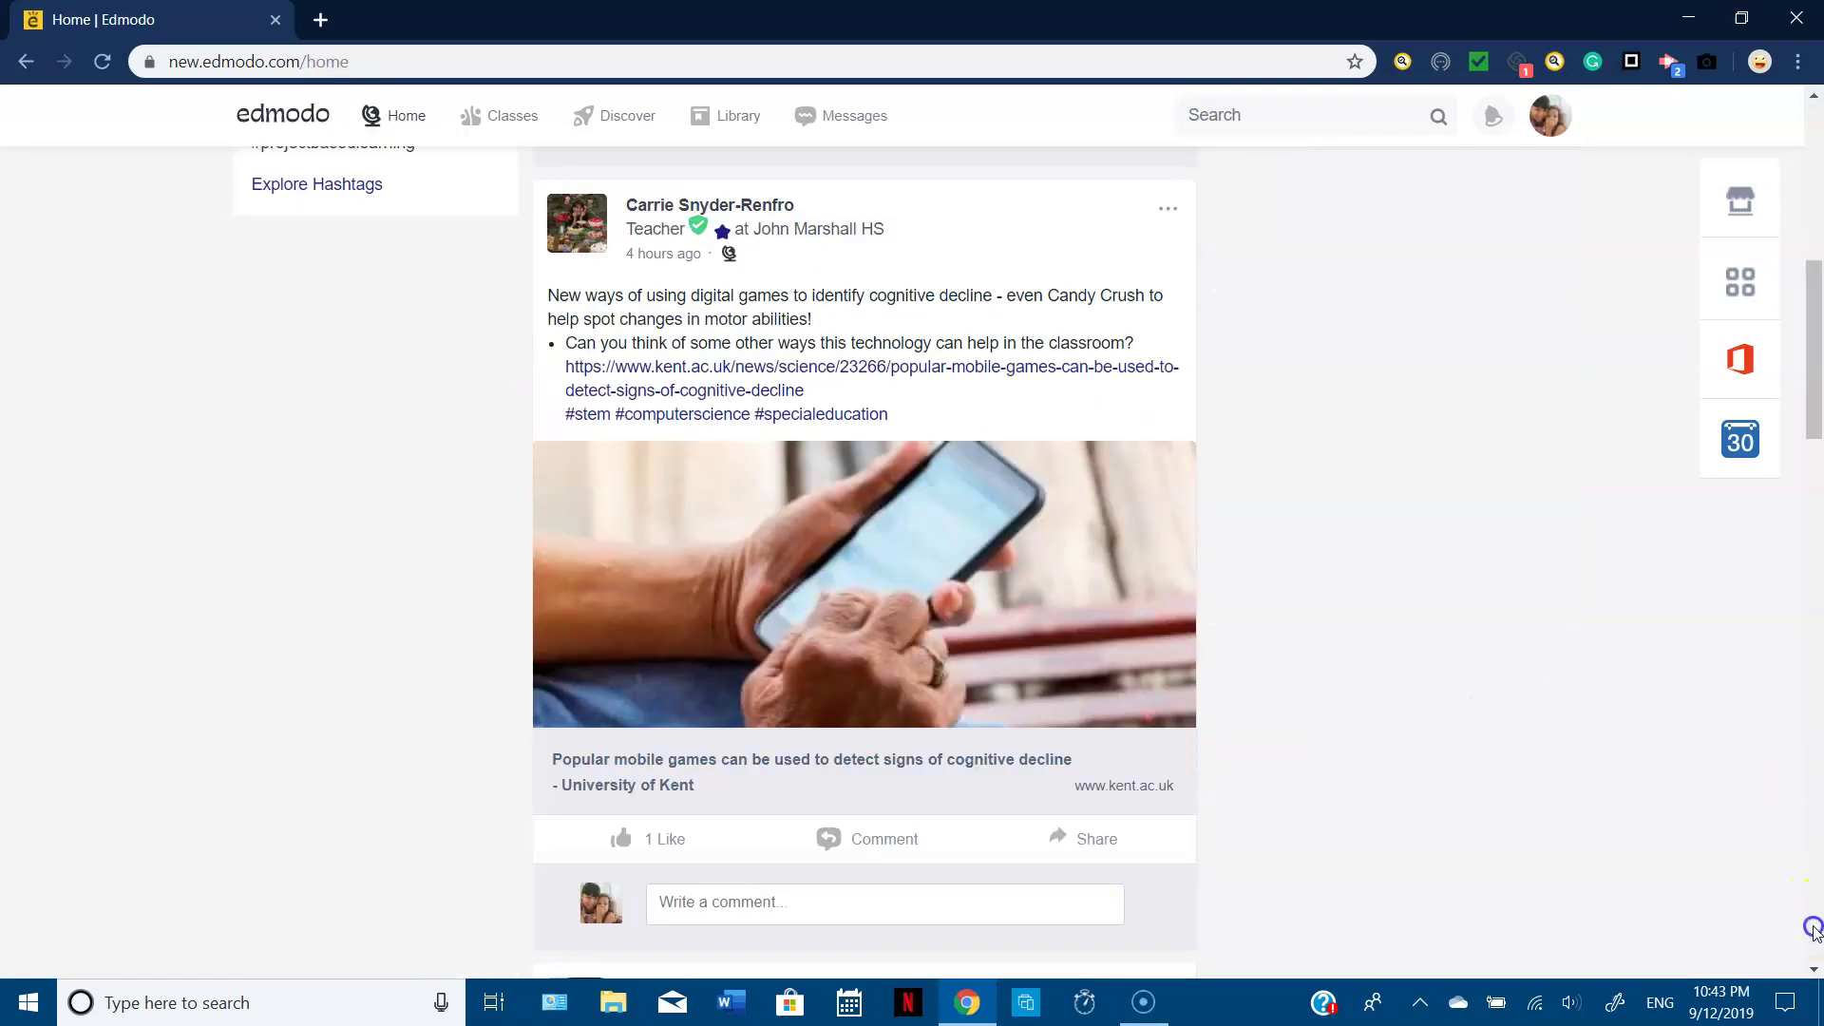
pyautogui.click(1814, 931)
pyautogui.click(1814, 931)
pyautogui.click(1814, 931)
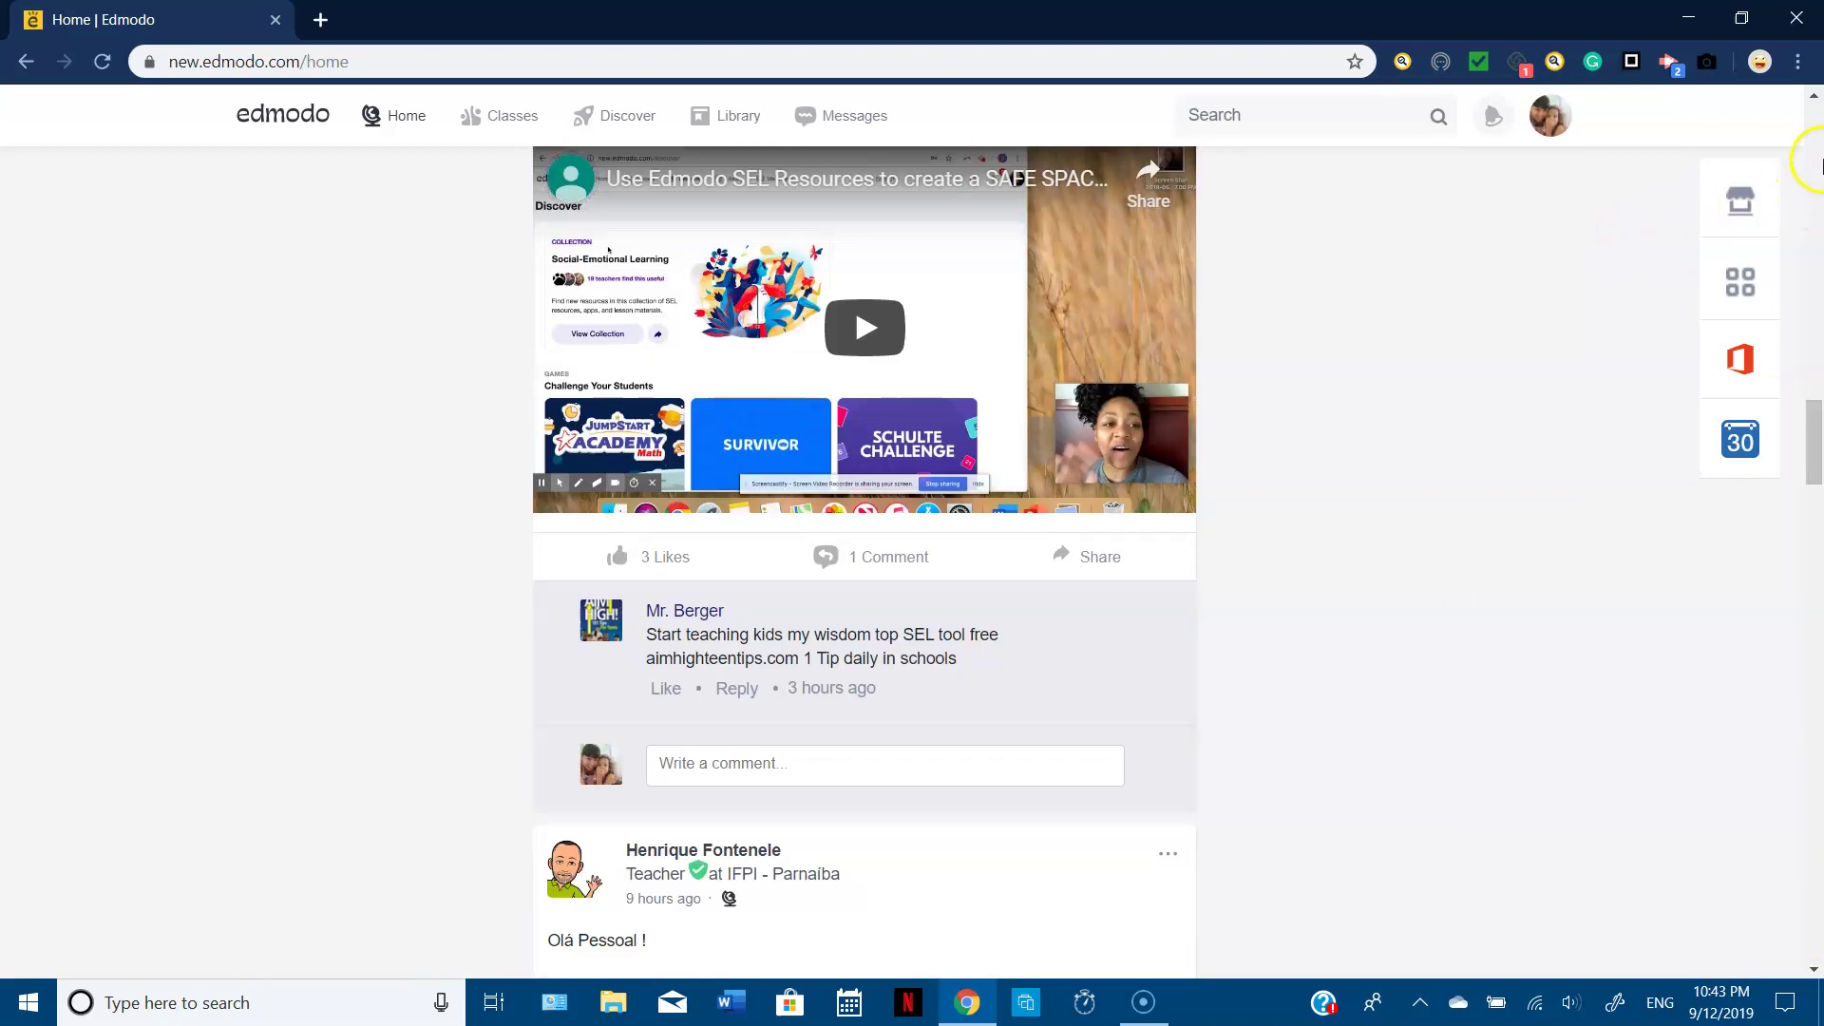
pyautogui.click(1816, 165)
pyautogui.click(1816, 165)
pyautogui.click(1816, 164)
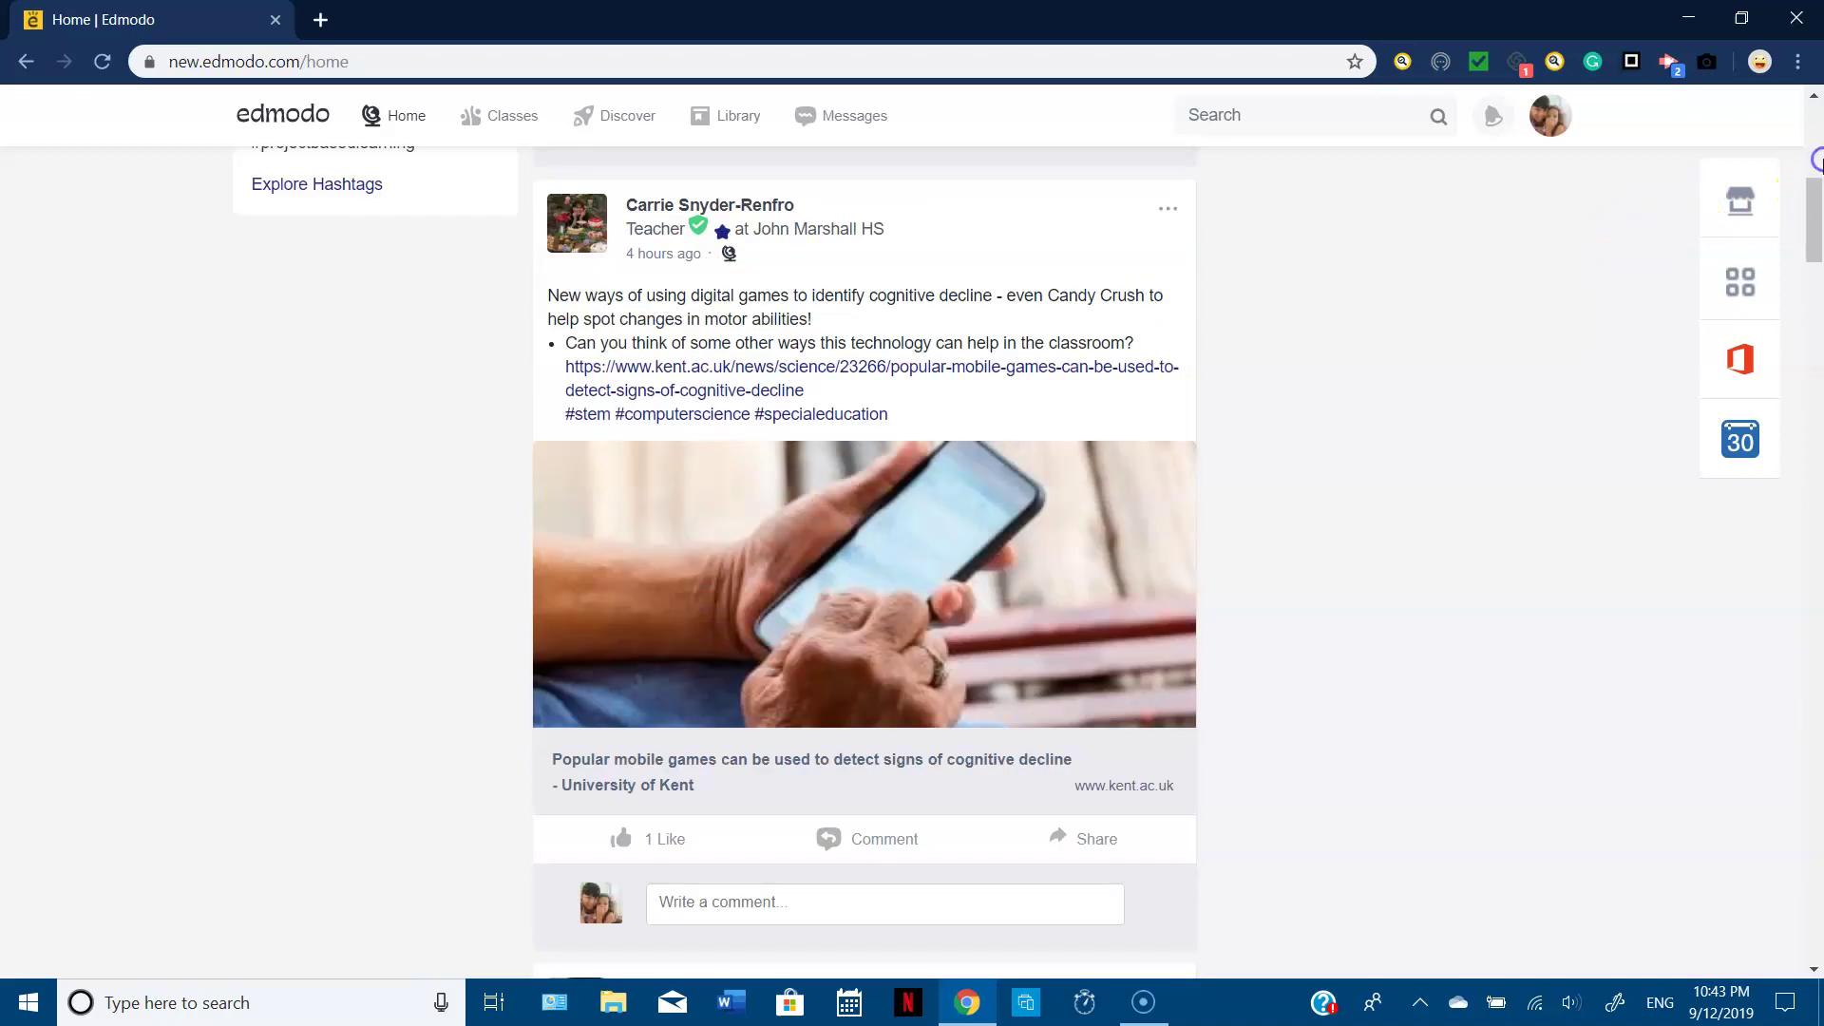
pyautogui.click(1816, 165)
pyautogui.click(1816, 165)
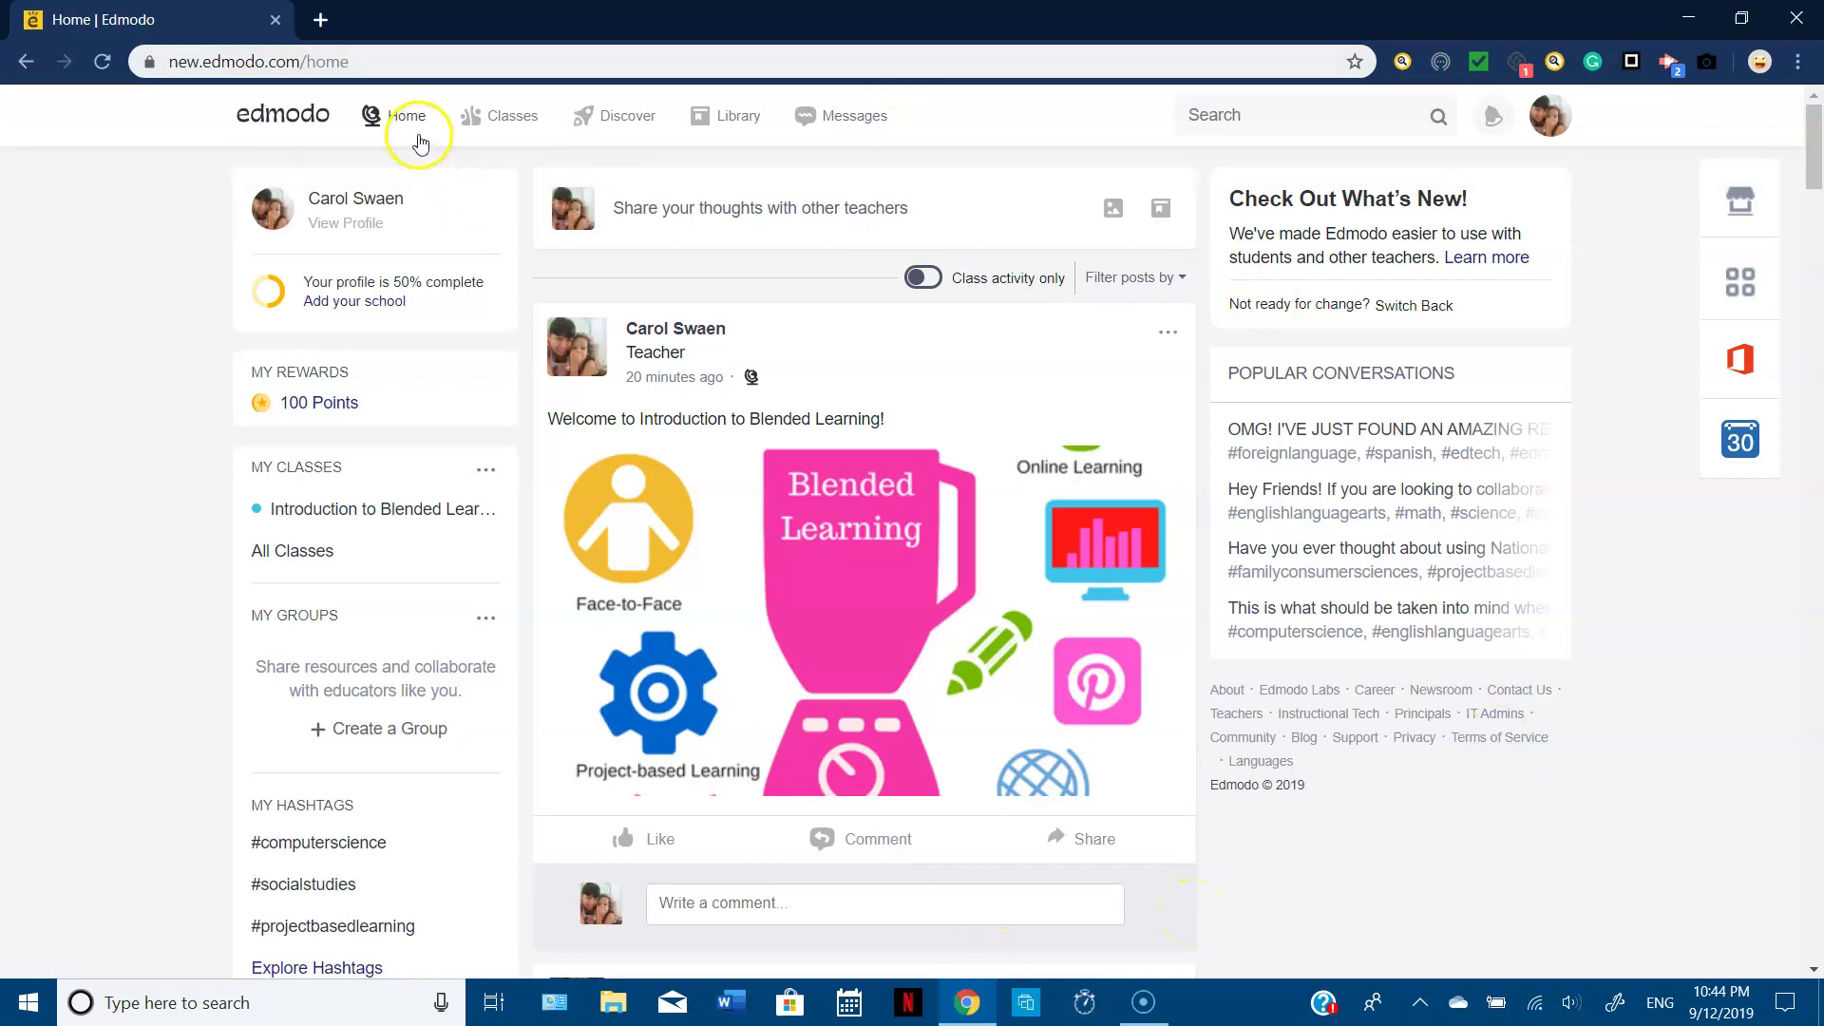
# - Review the What's Due and Progress pages of the classes area and return to Class Management
pyautogui.click(499, 126)
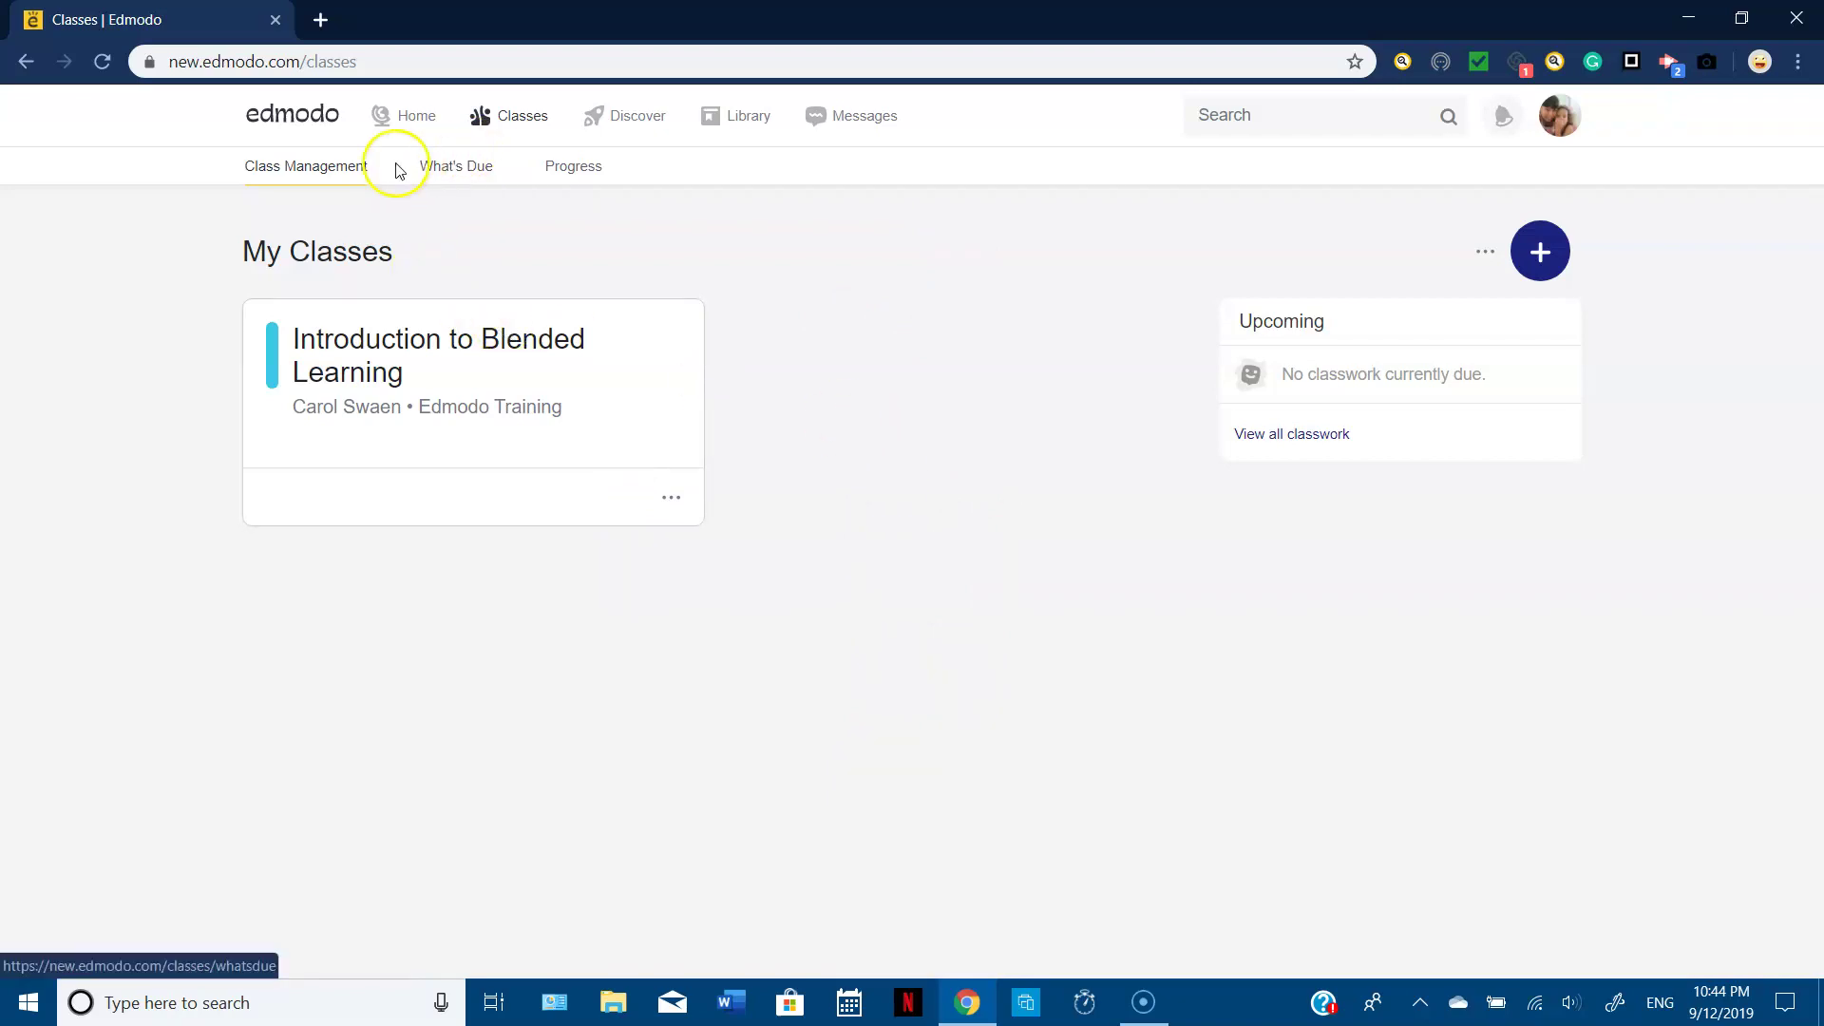
pyautogui.click(473, 172)
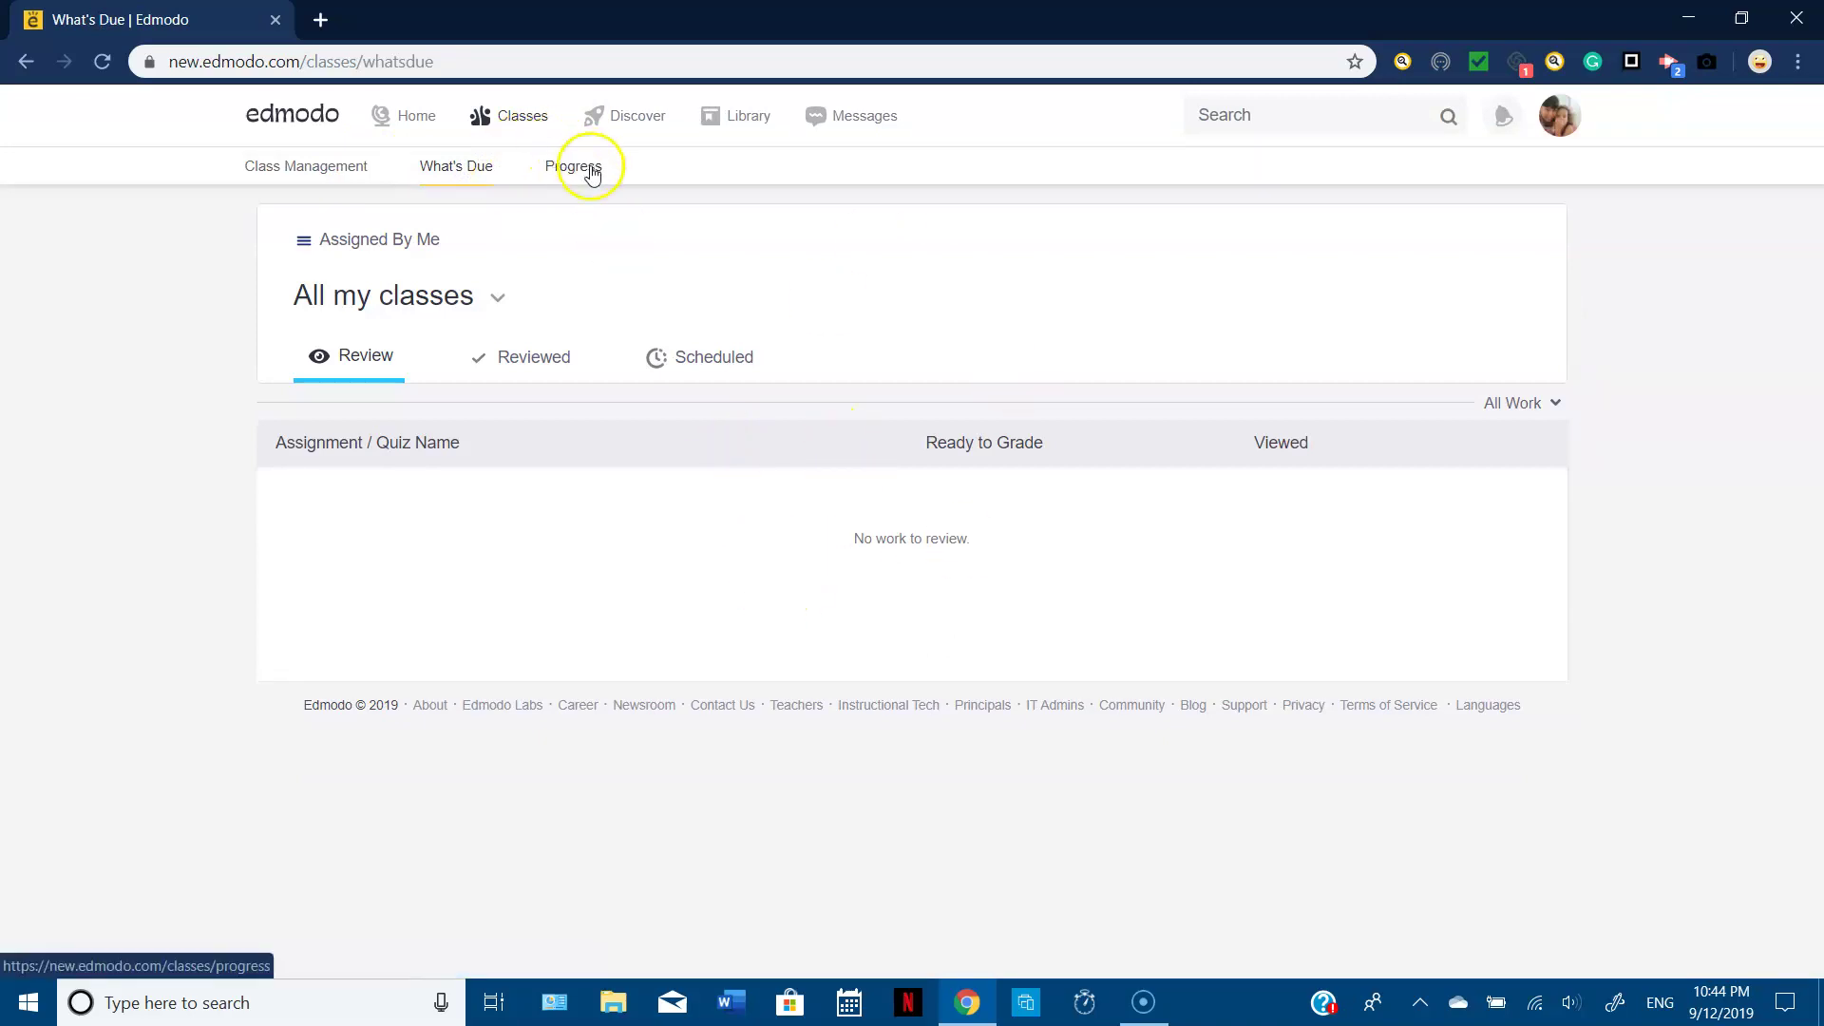
pyautogui.click(589, 169)
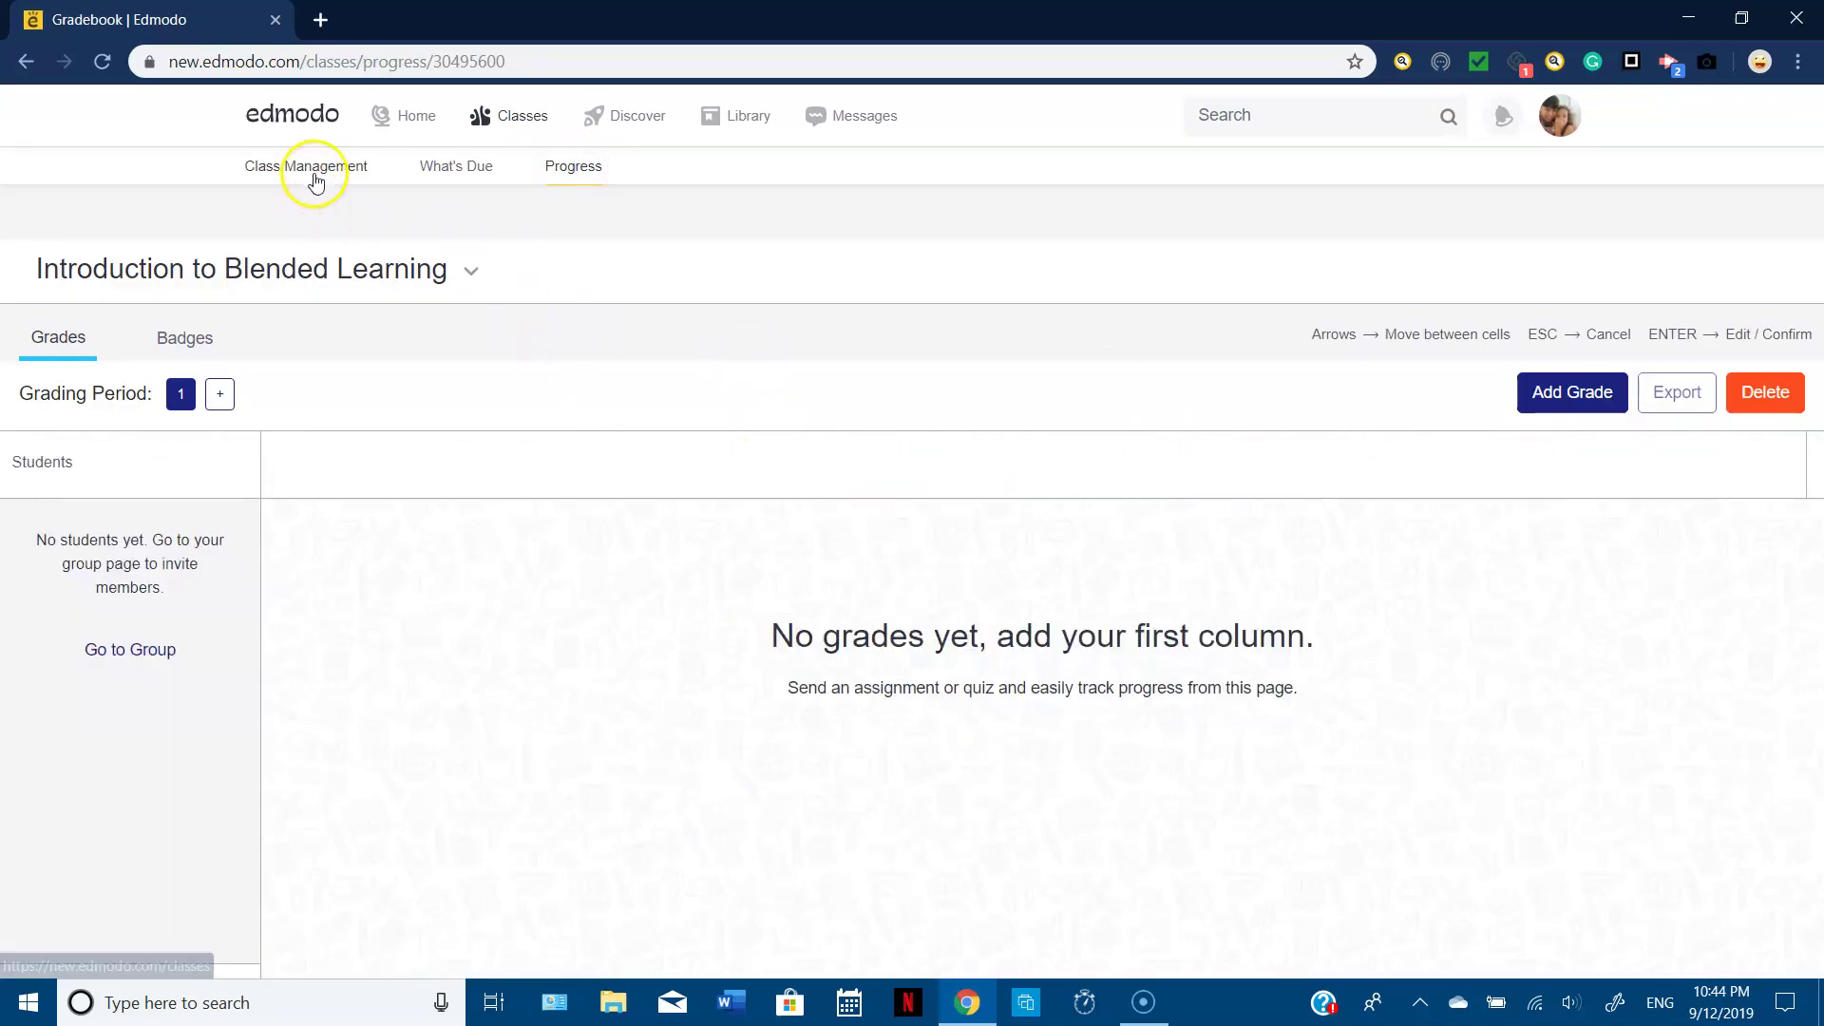
pyautogui.click(313, 171)
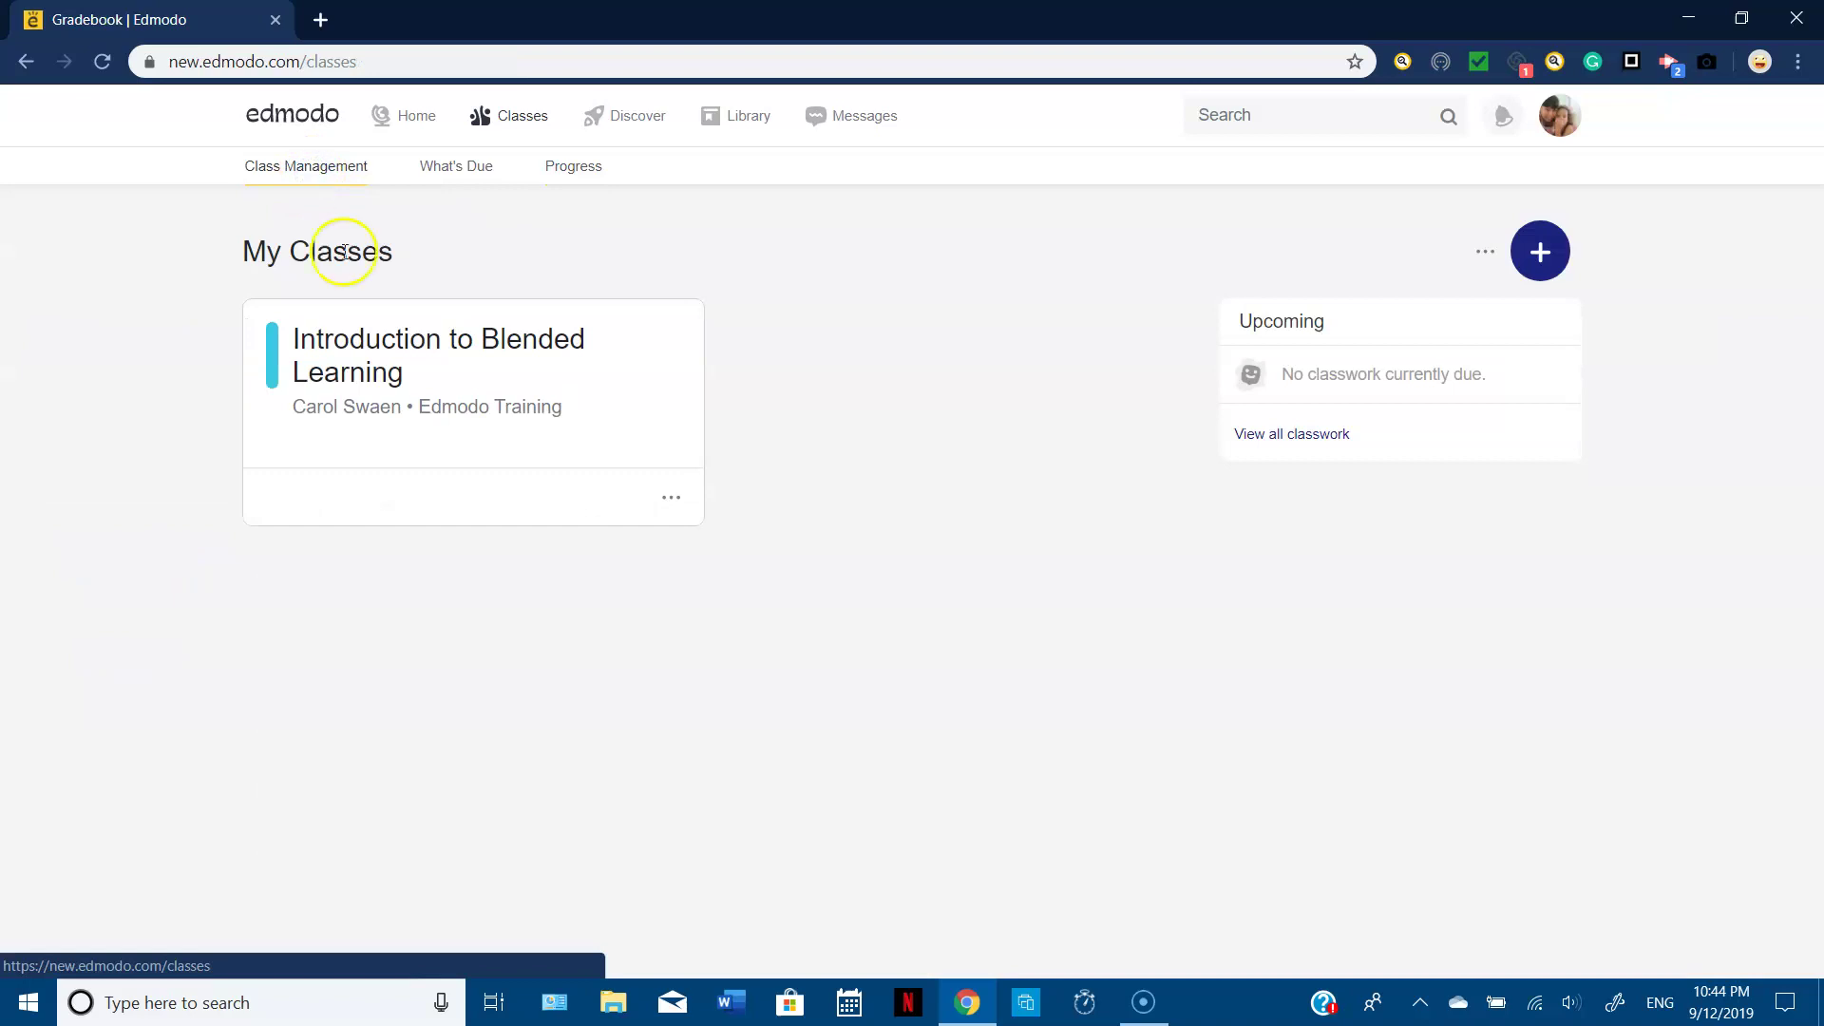
# - Open the Introduction to Blended Learning class and clear the accidental text selection
pyautogui.click(367, 380)
pyautogui.doubleClick(366, 380)
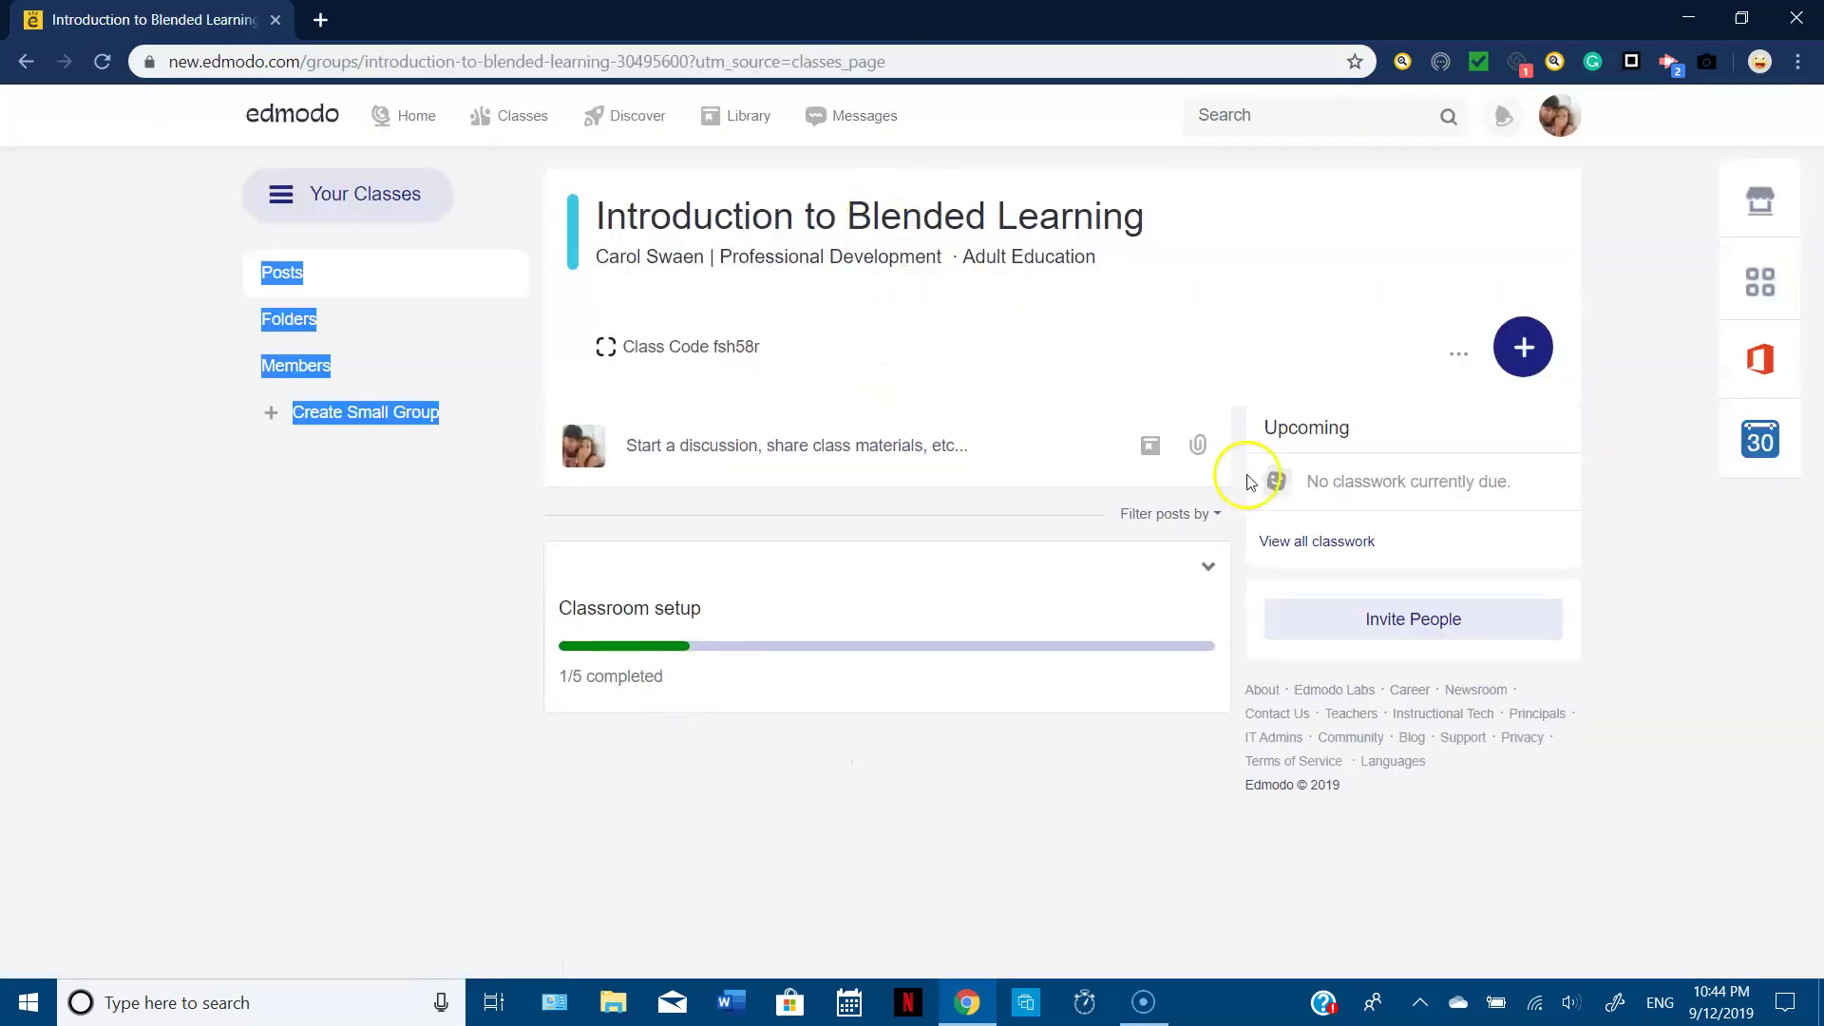
pyautogui.click(1678, 498)
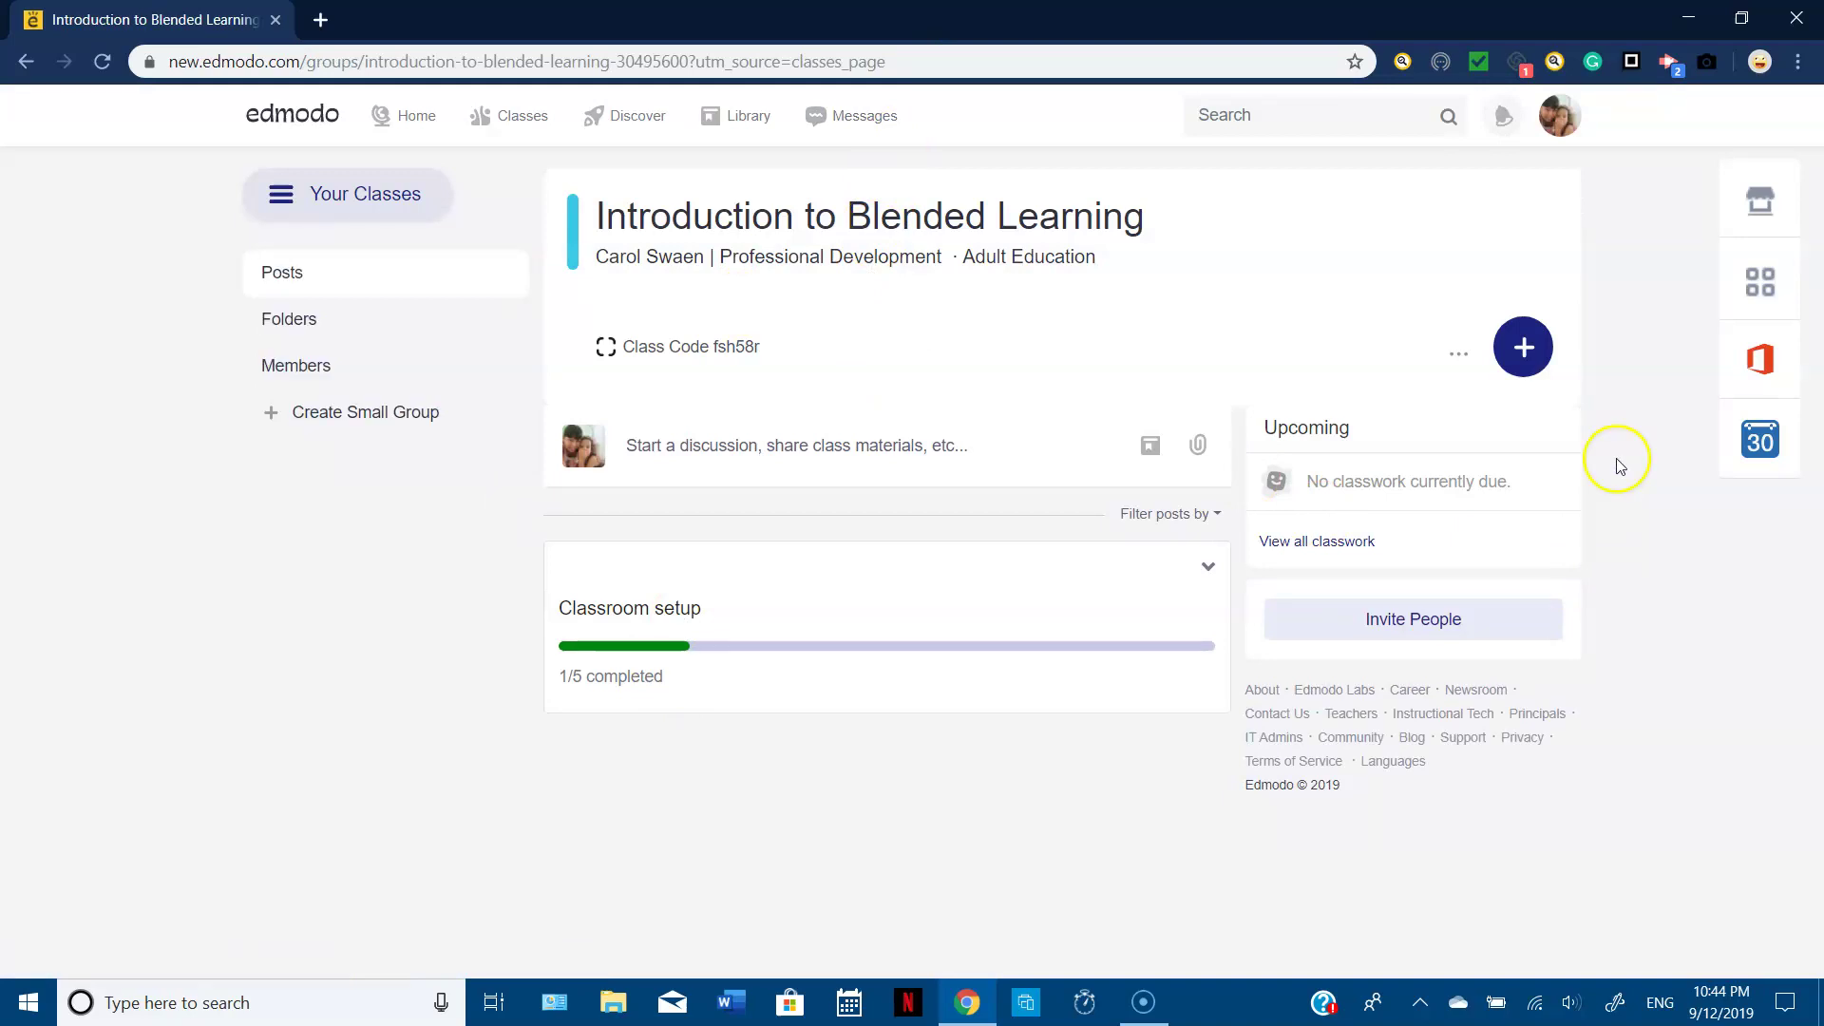
# - Create a class assignment titled "Nomber" with the instructions "Instructions cu bo students mester follow"
pyautogui.click(1528, 354)
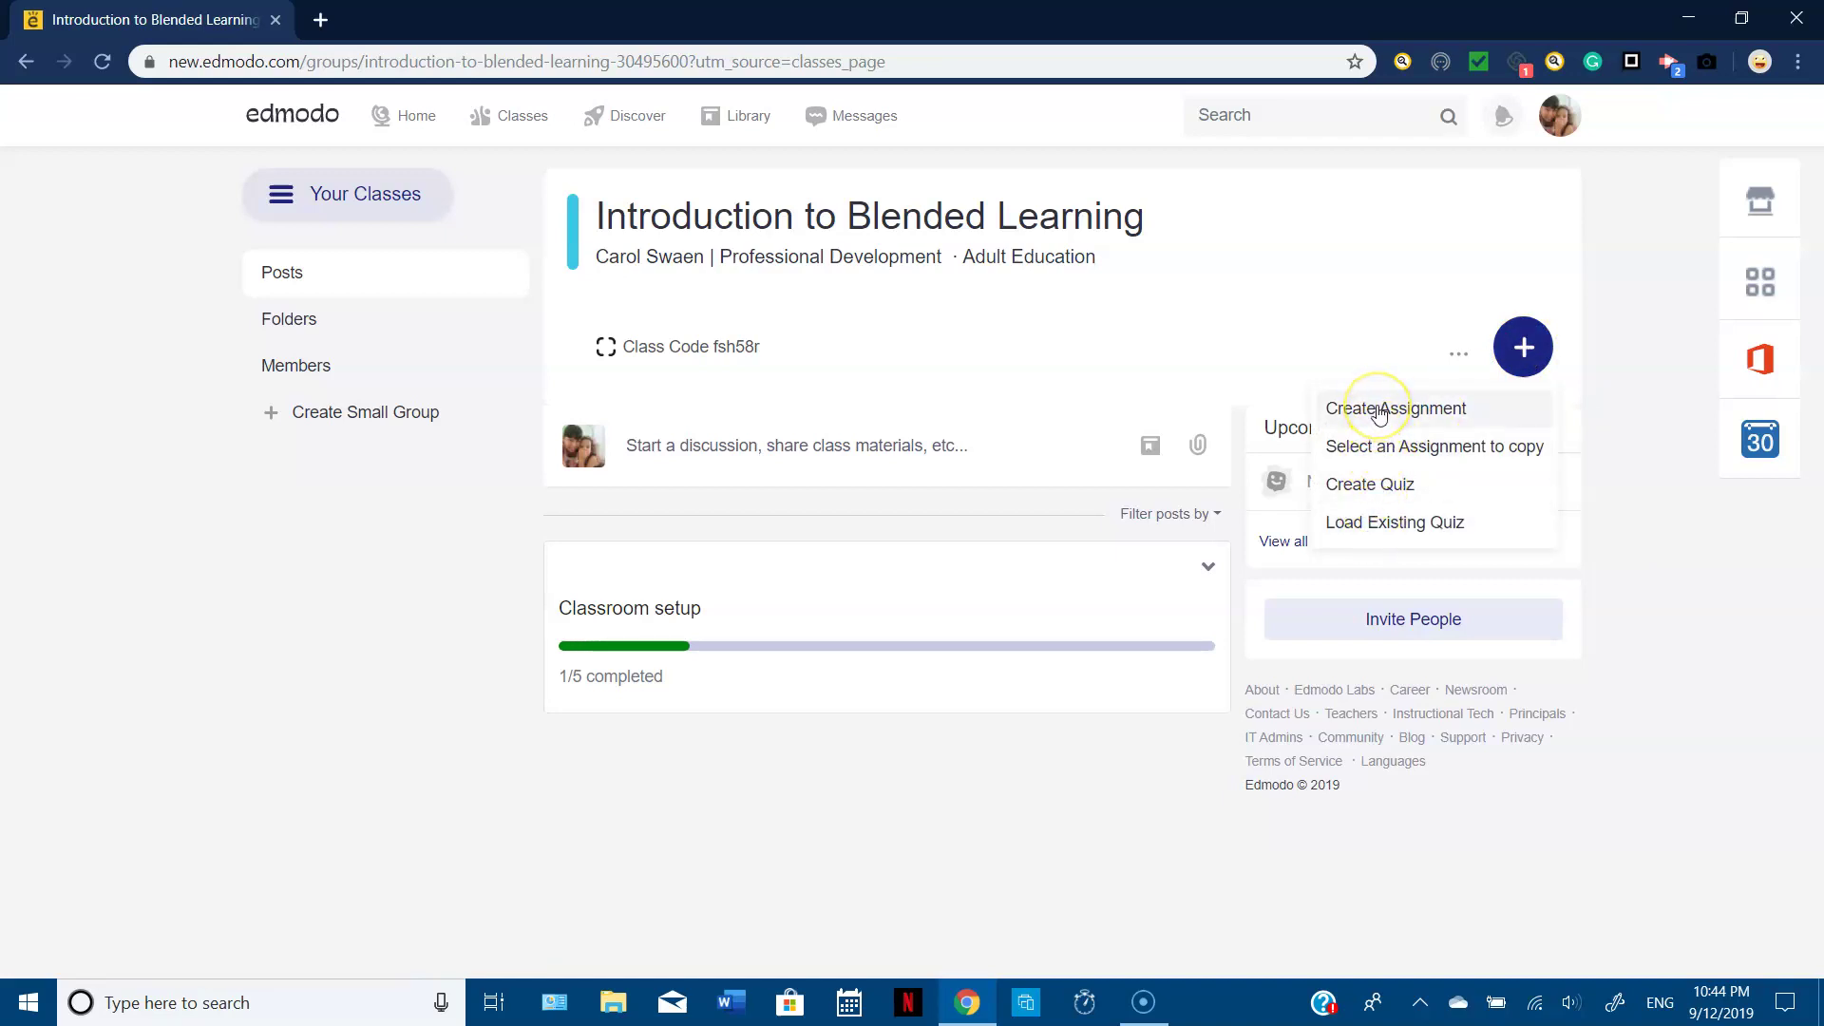
pyautogui.click(1379, 411)
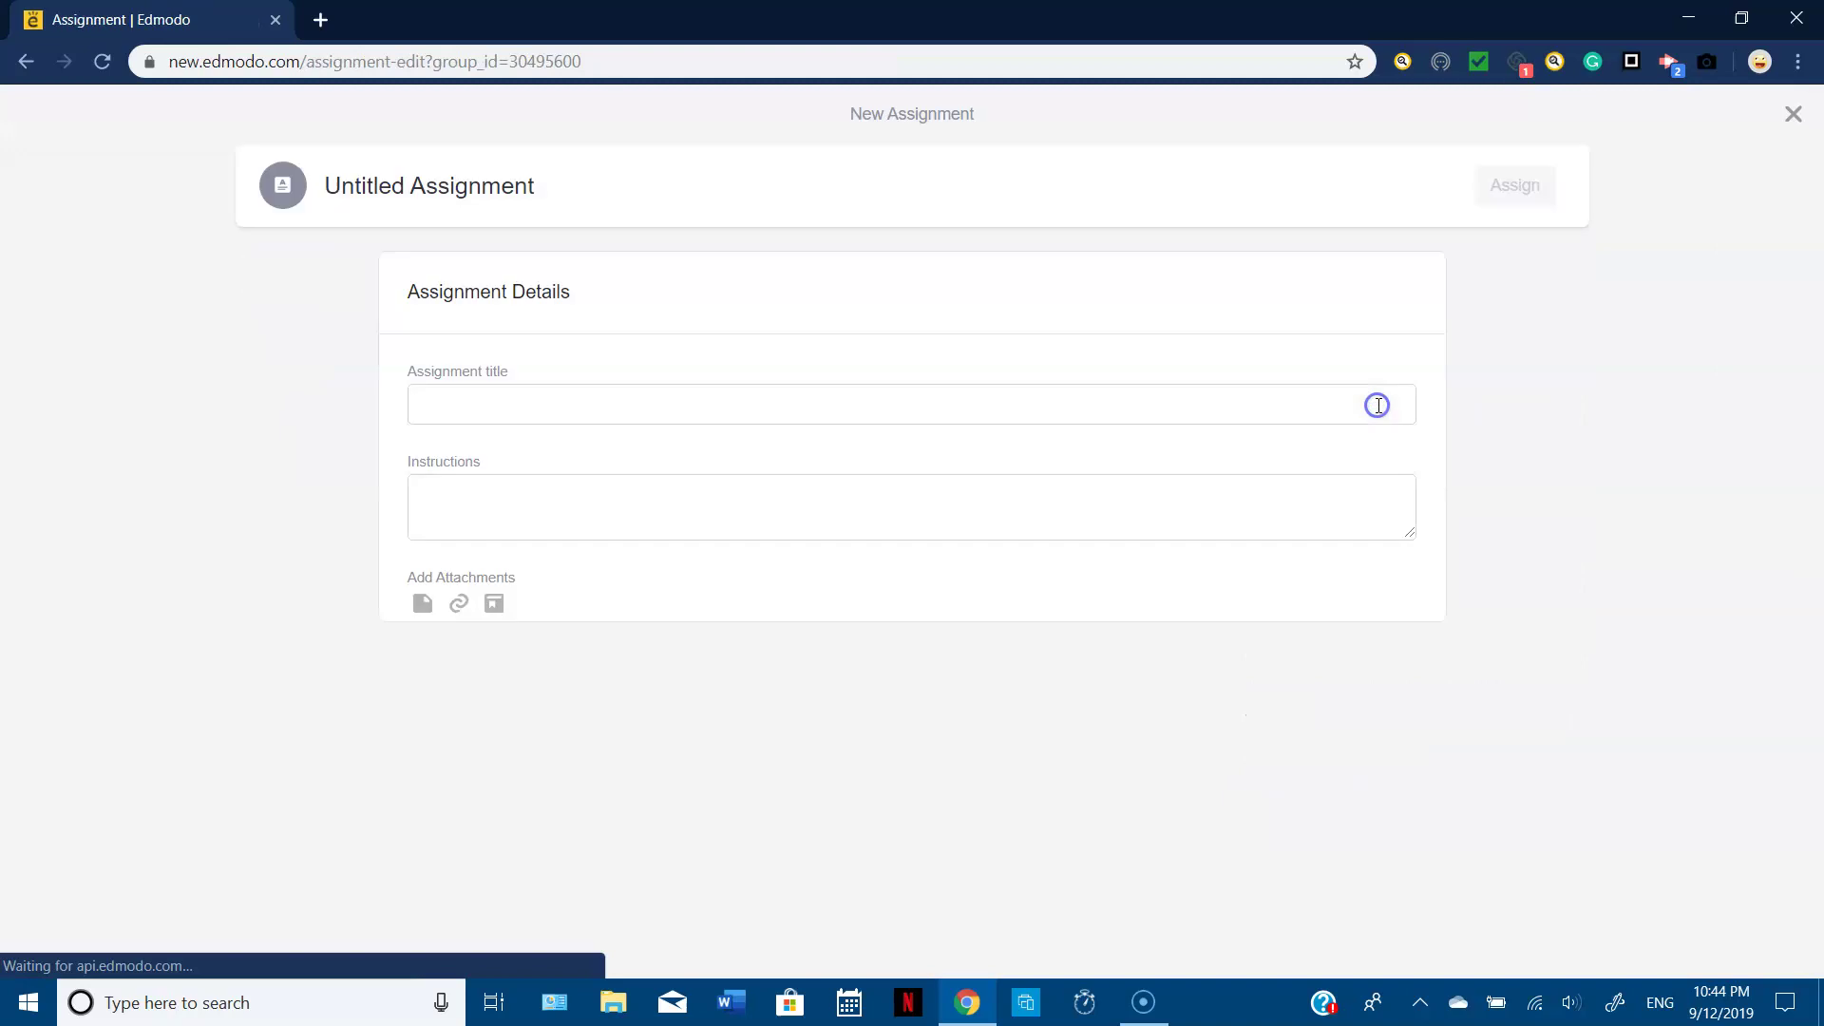
pyautogui.click(904, 414)
pyautogui.write('Nomber')
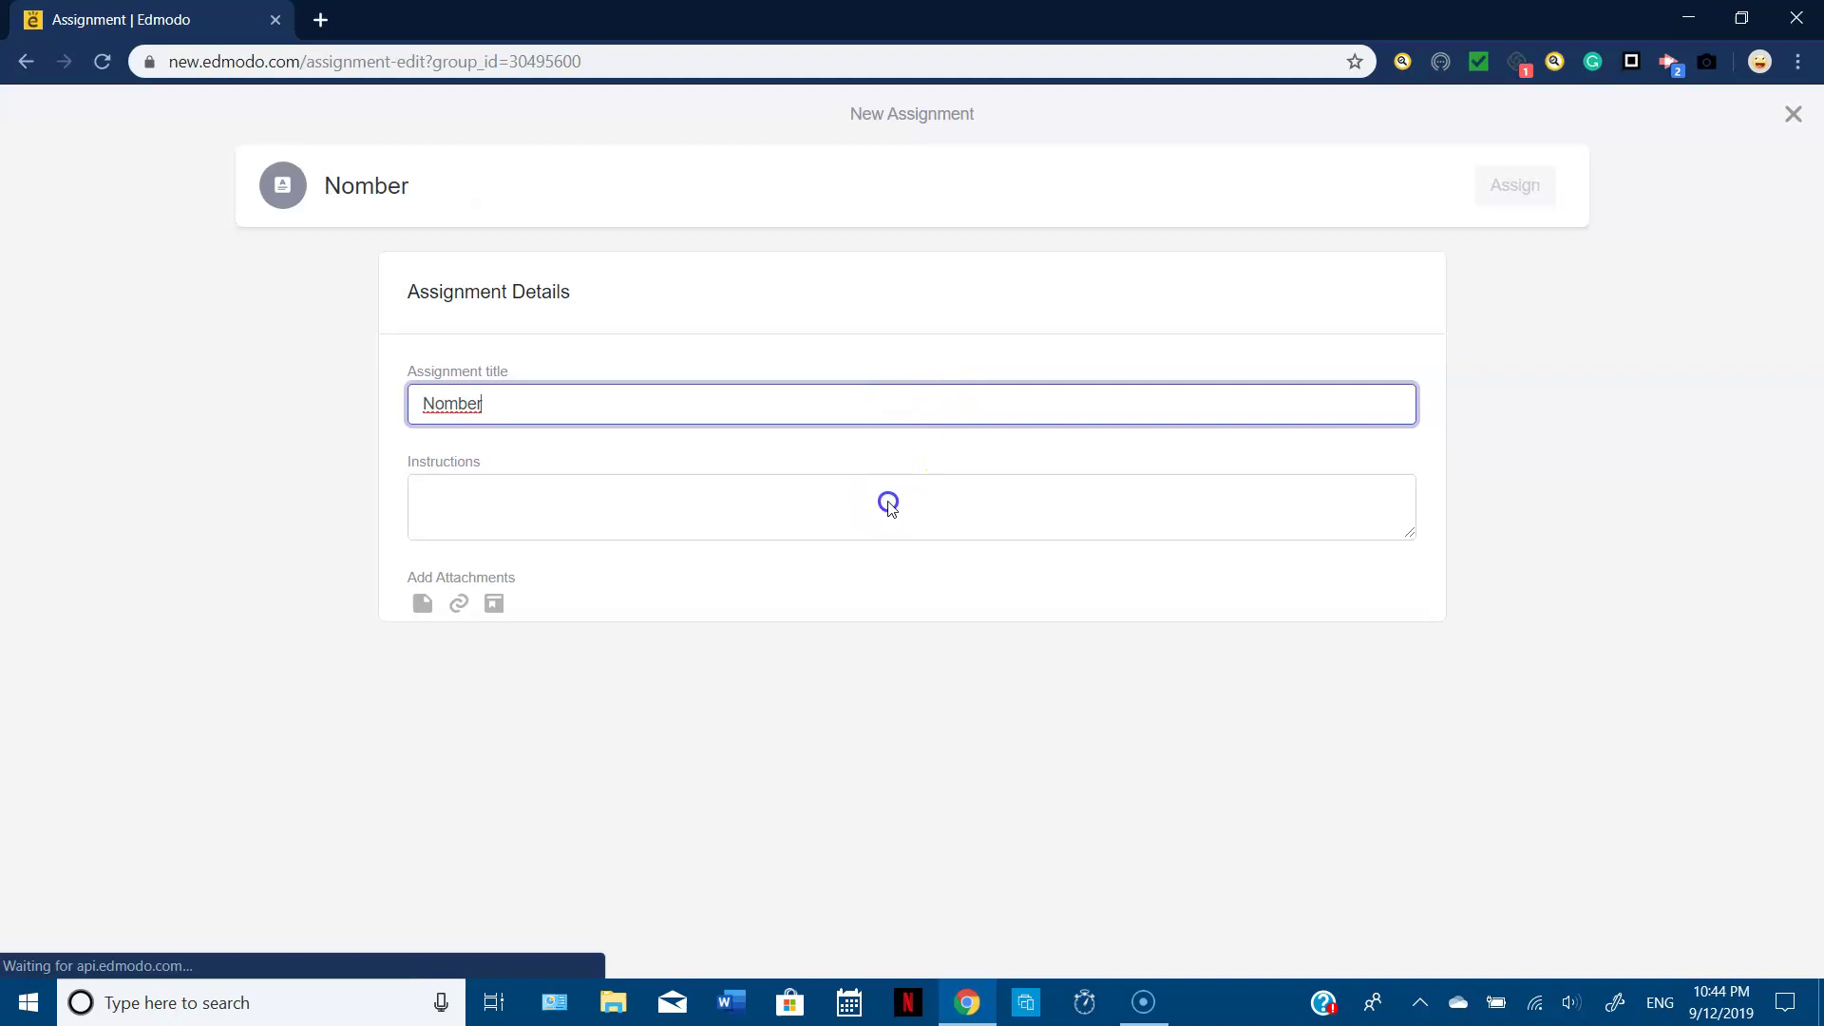
pyautogui.click(889, 502)
pyautogui.write('Ins')
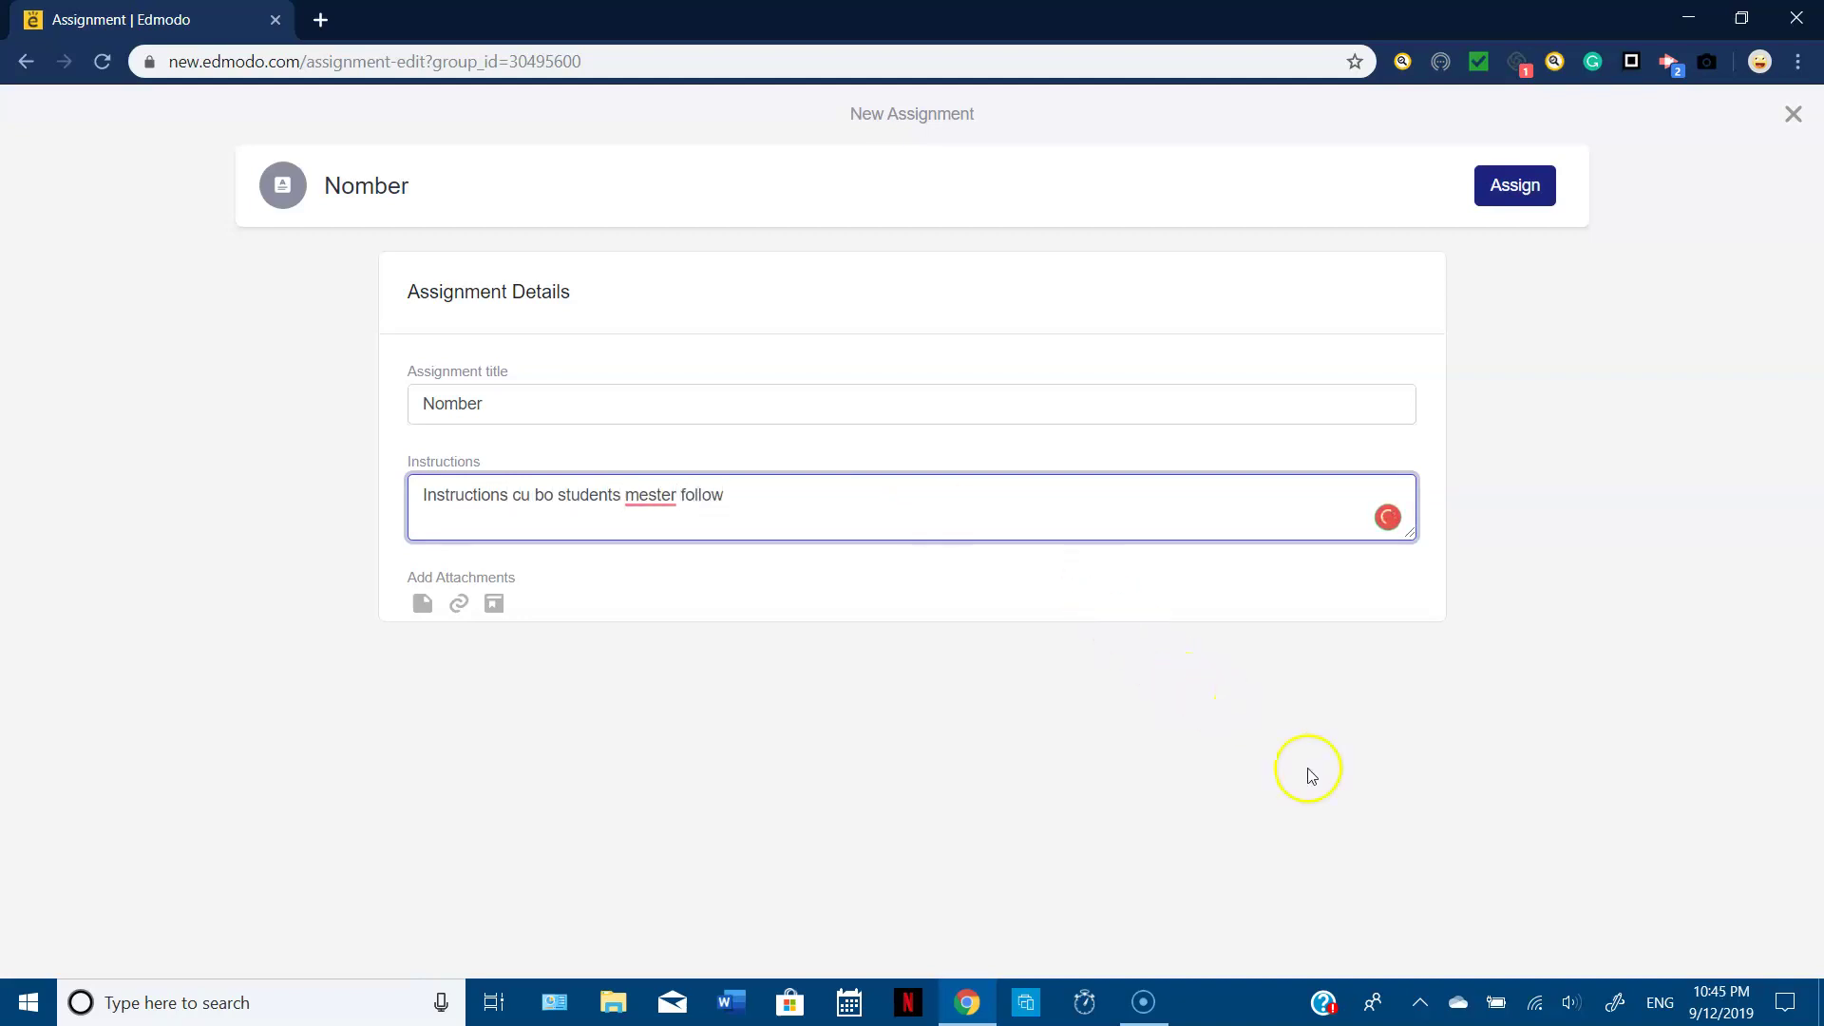
# - Assign it to Introduction to Blended Learning, due 09/16/2019 at 10:00 AM and locked after the due date
pyautogui.click(1518, 186)
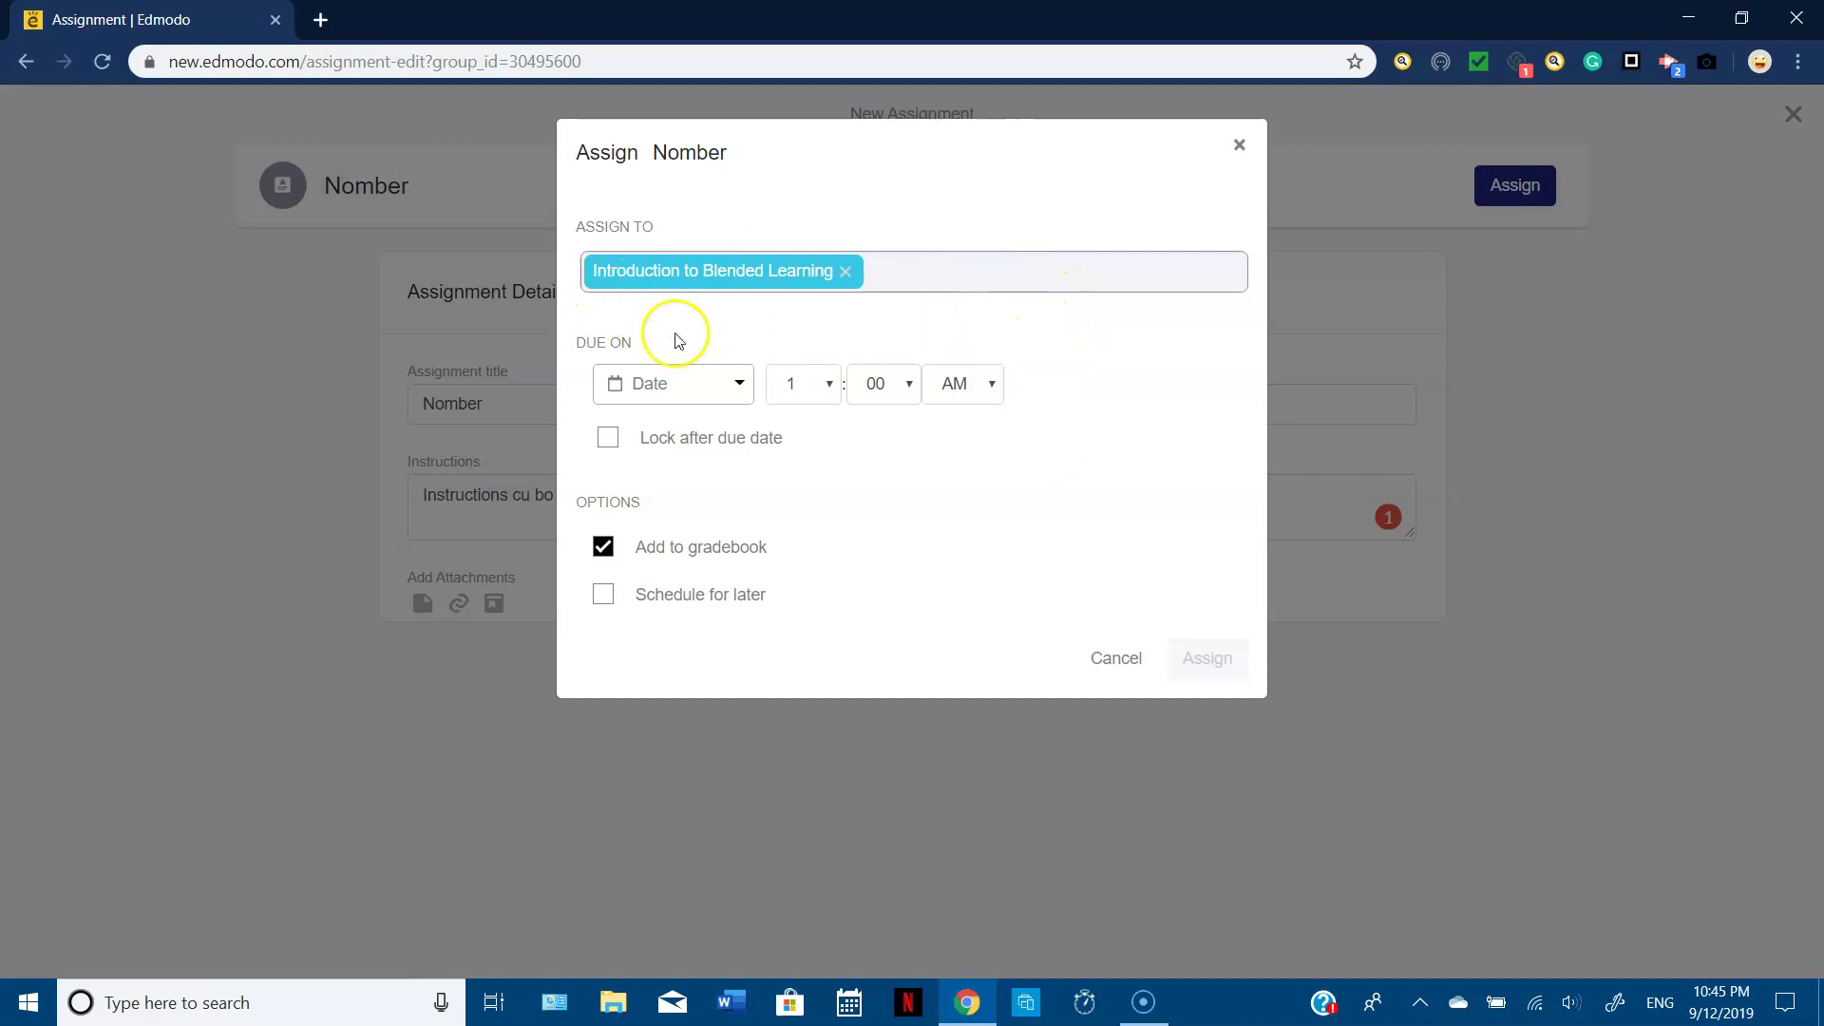
pyautogui.click(732, 384)
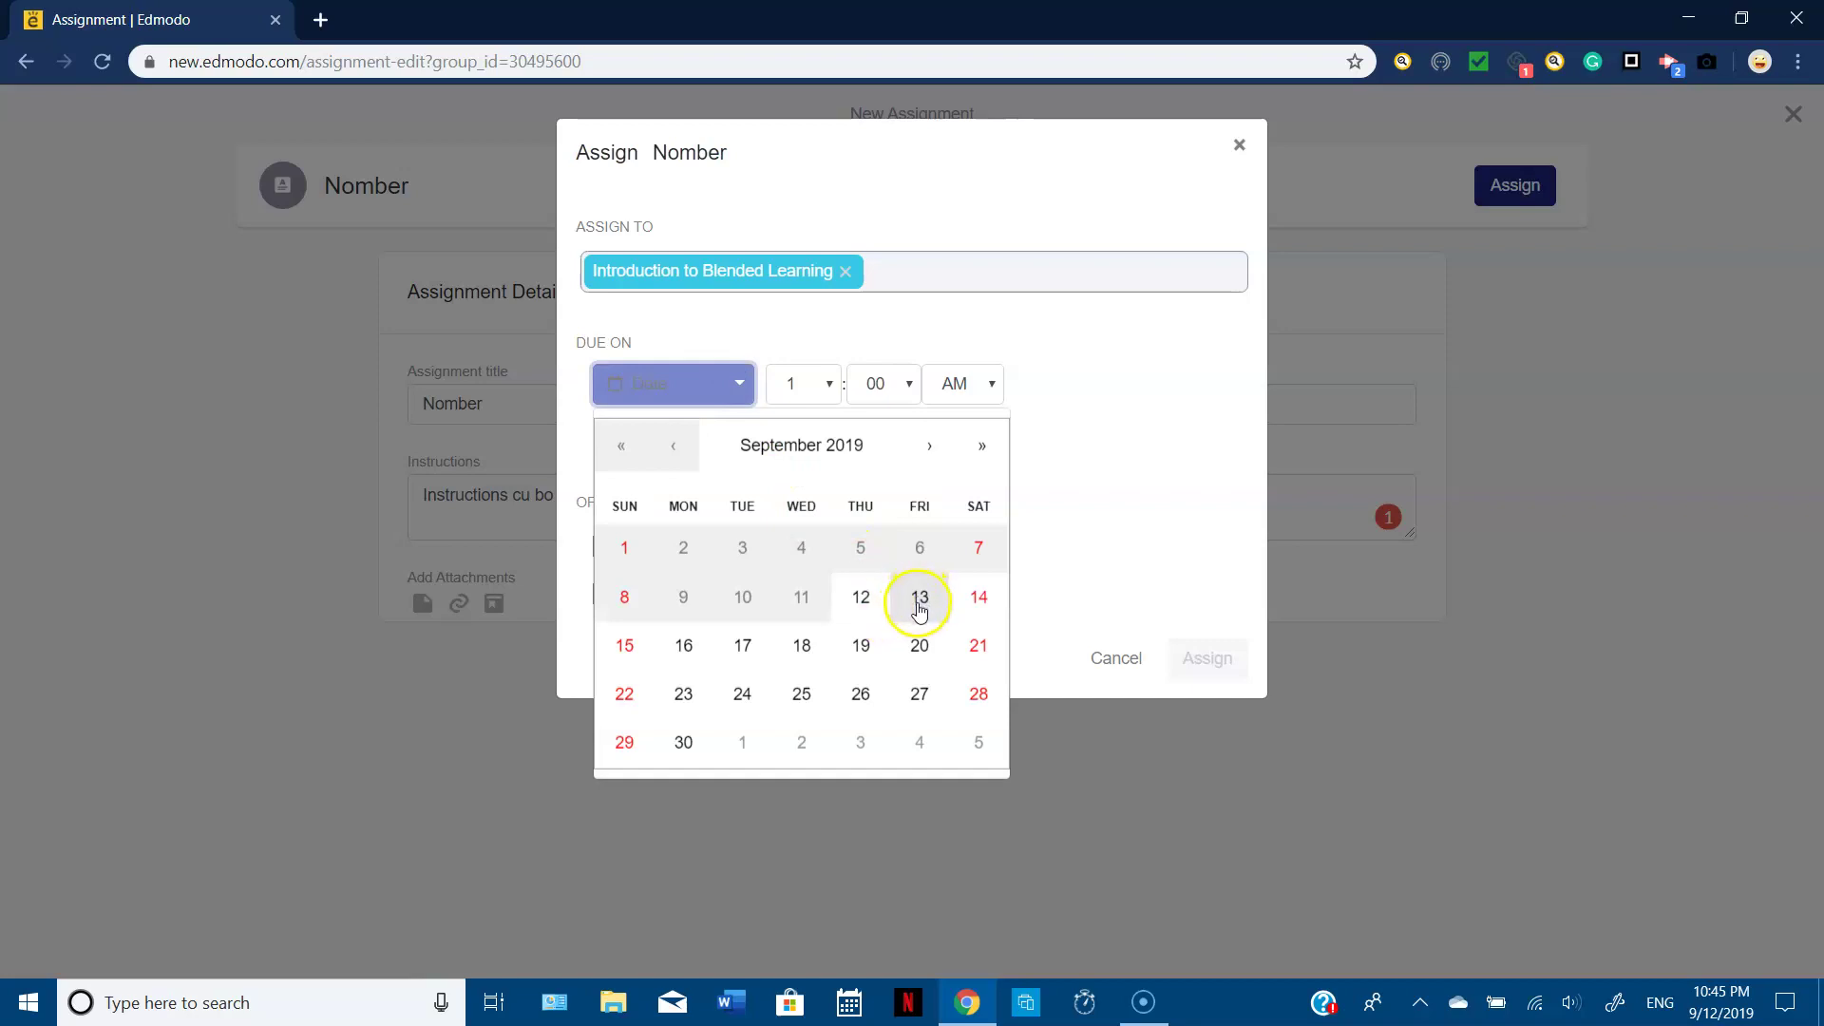
pyautogui.click(686, 650)
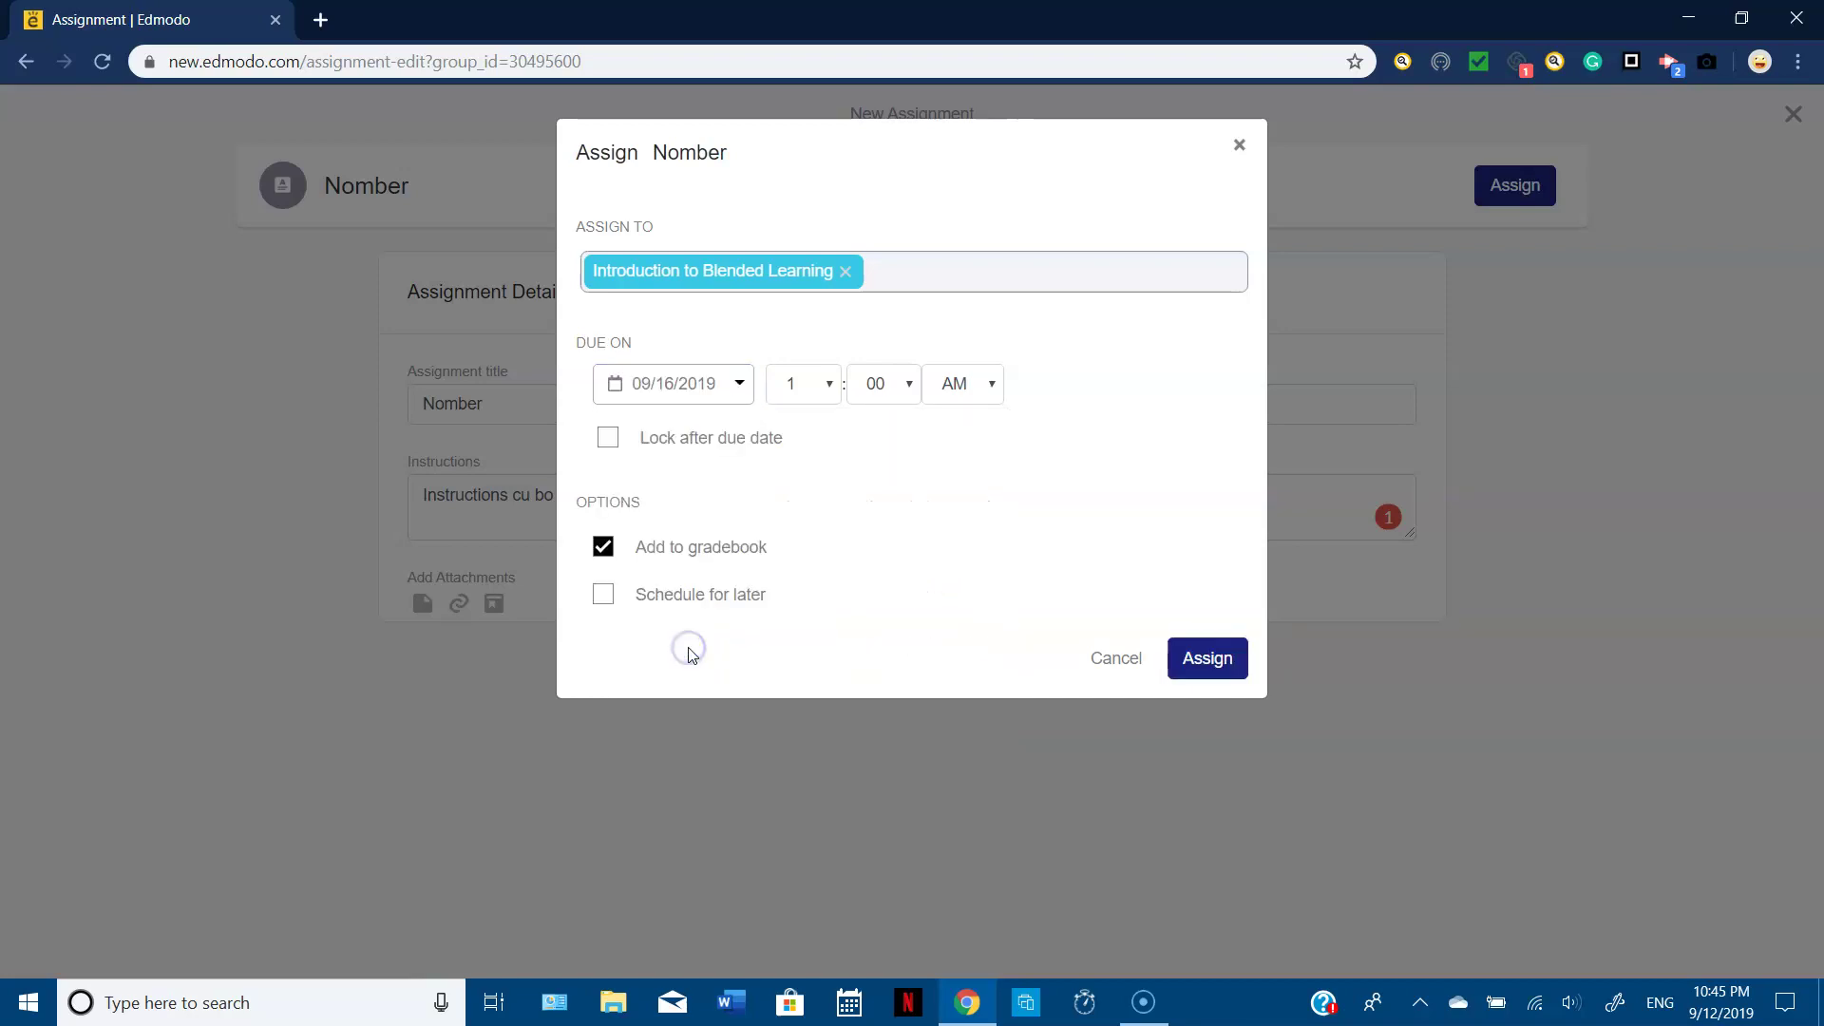
pyautogui.click(817, 381)
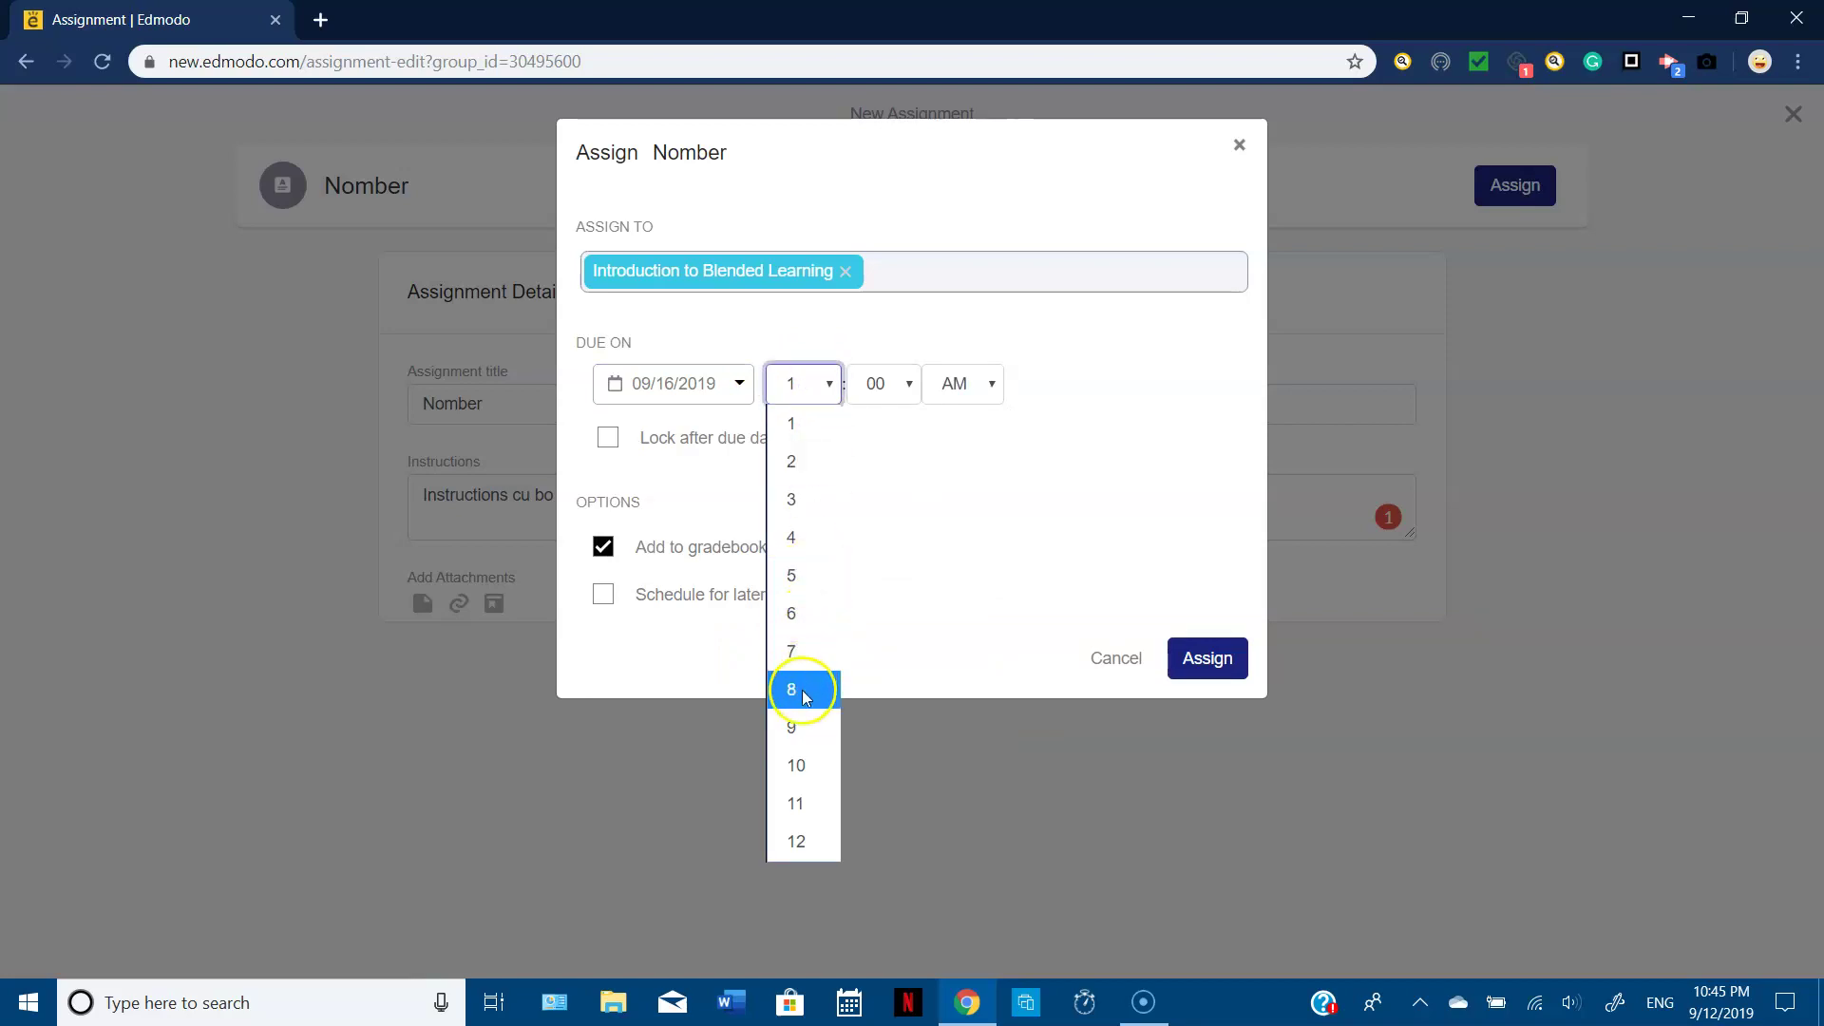
pyautogui.click(799, 771)
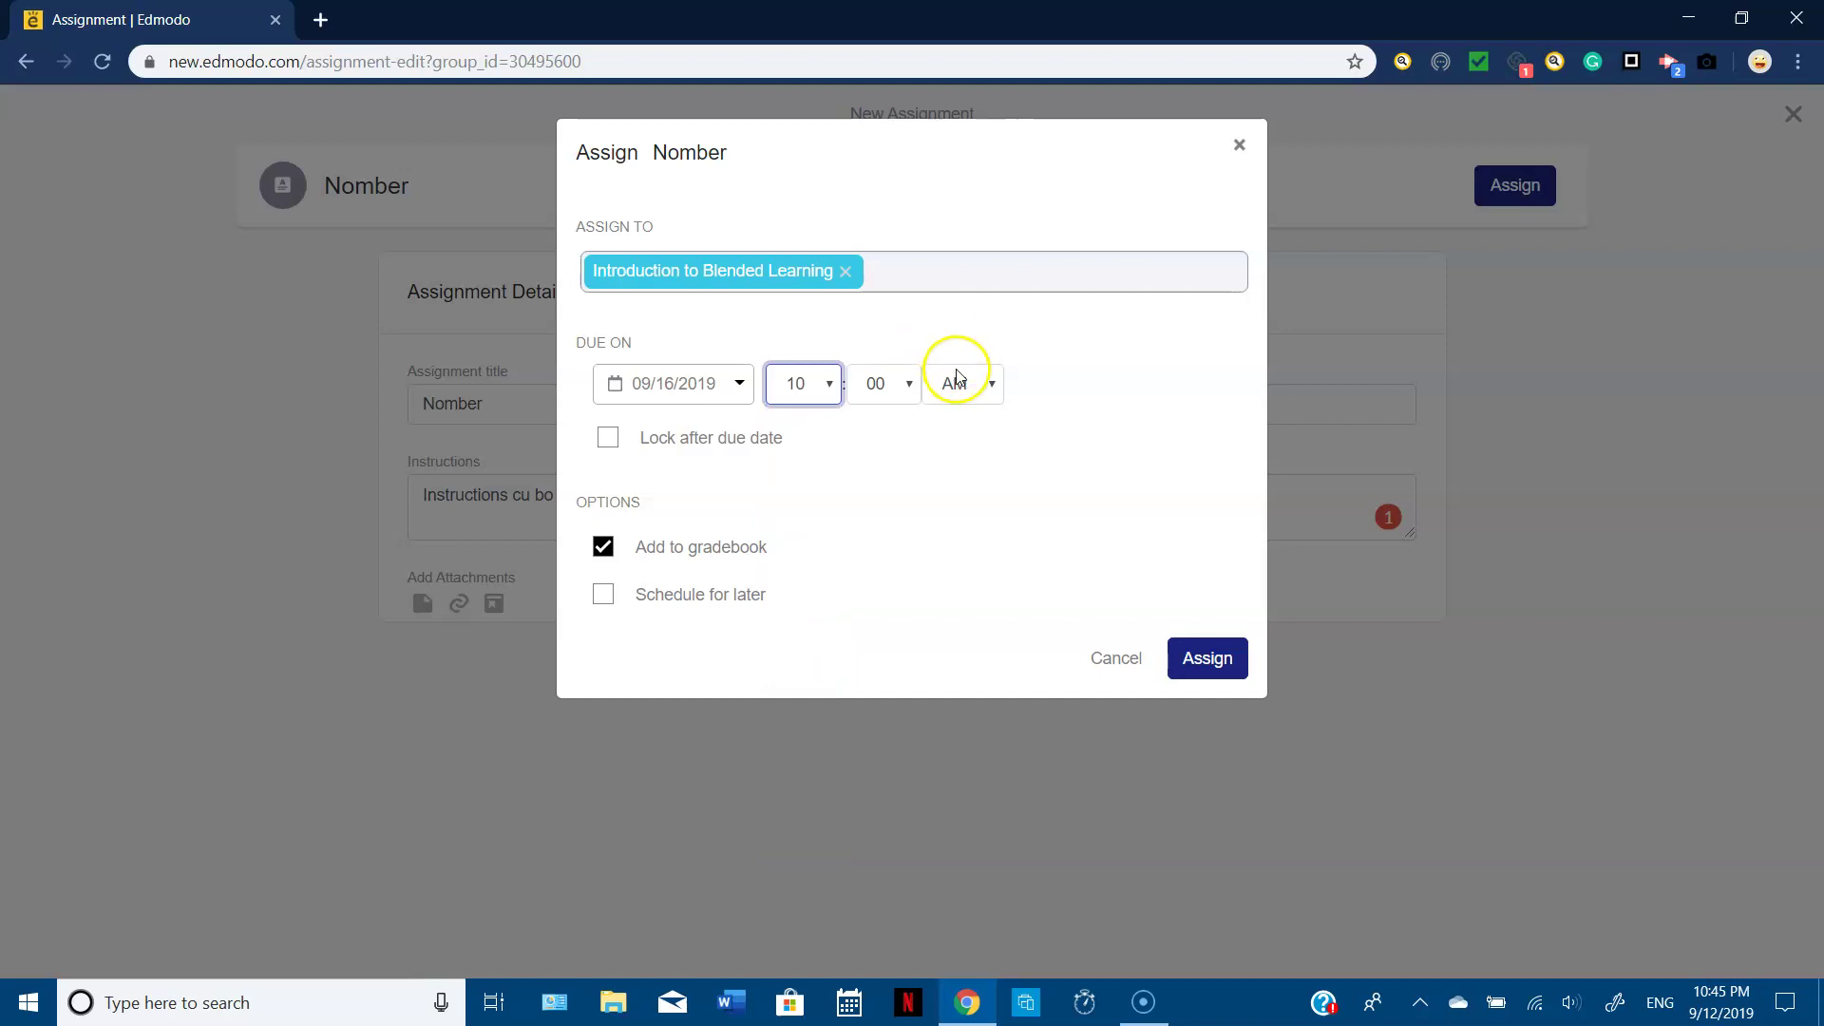
pyautogui.click(606, 437)
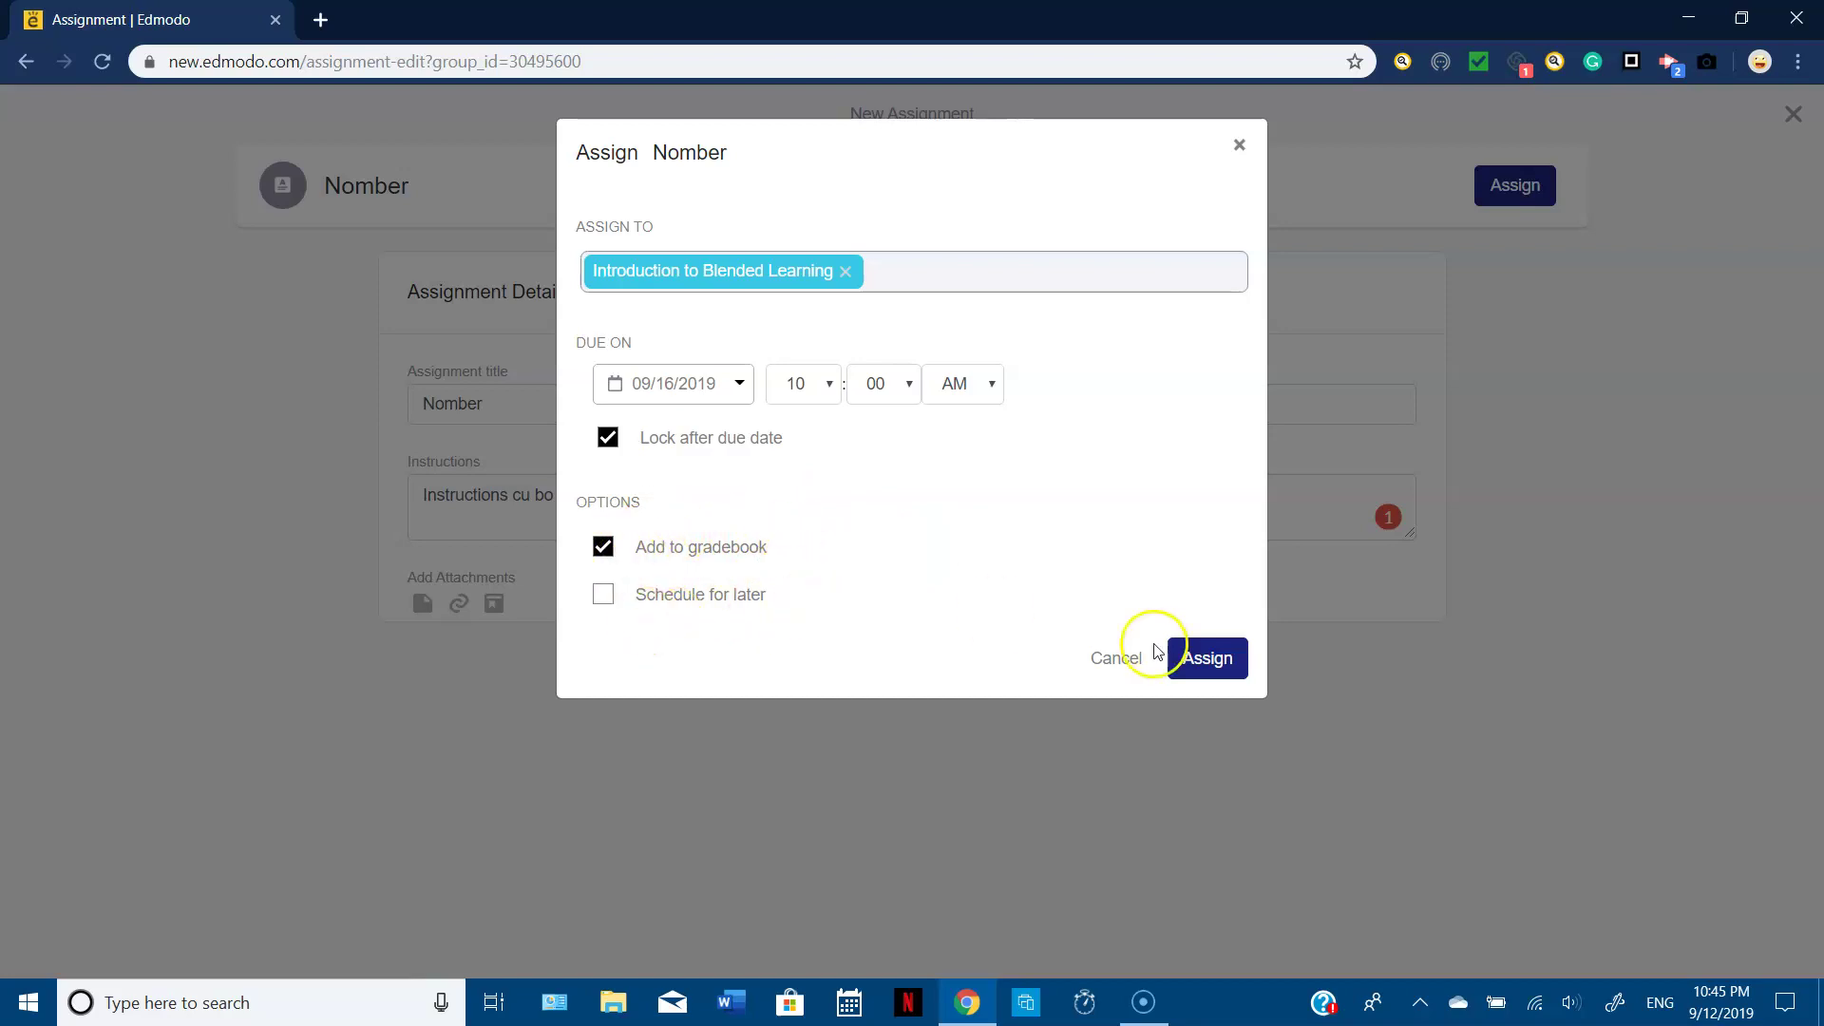
pyautogui.click(1209, 659)
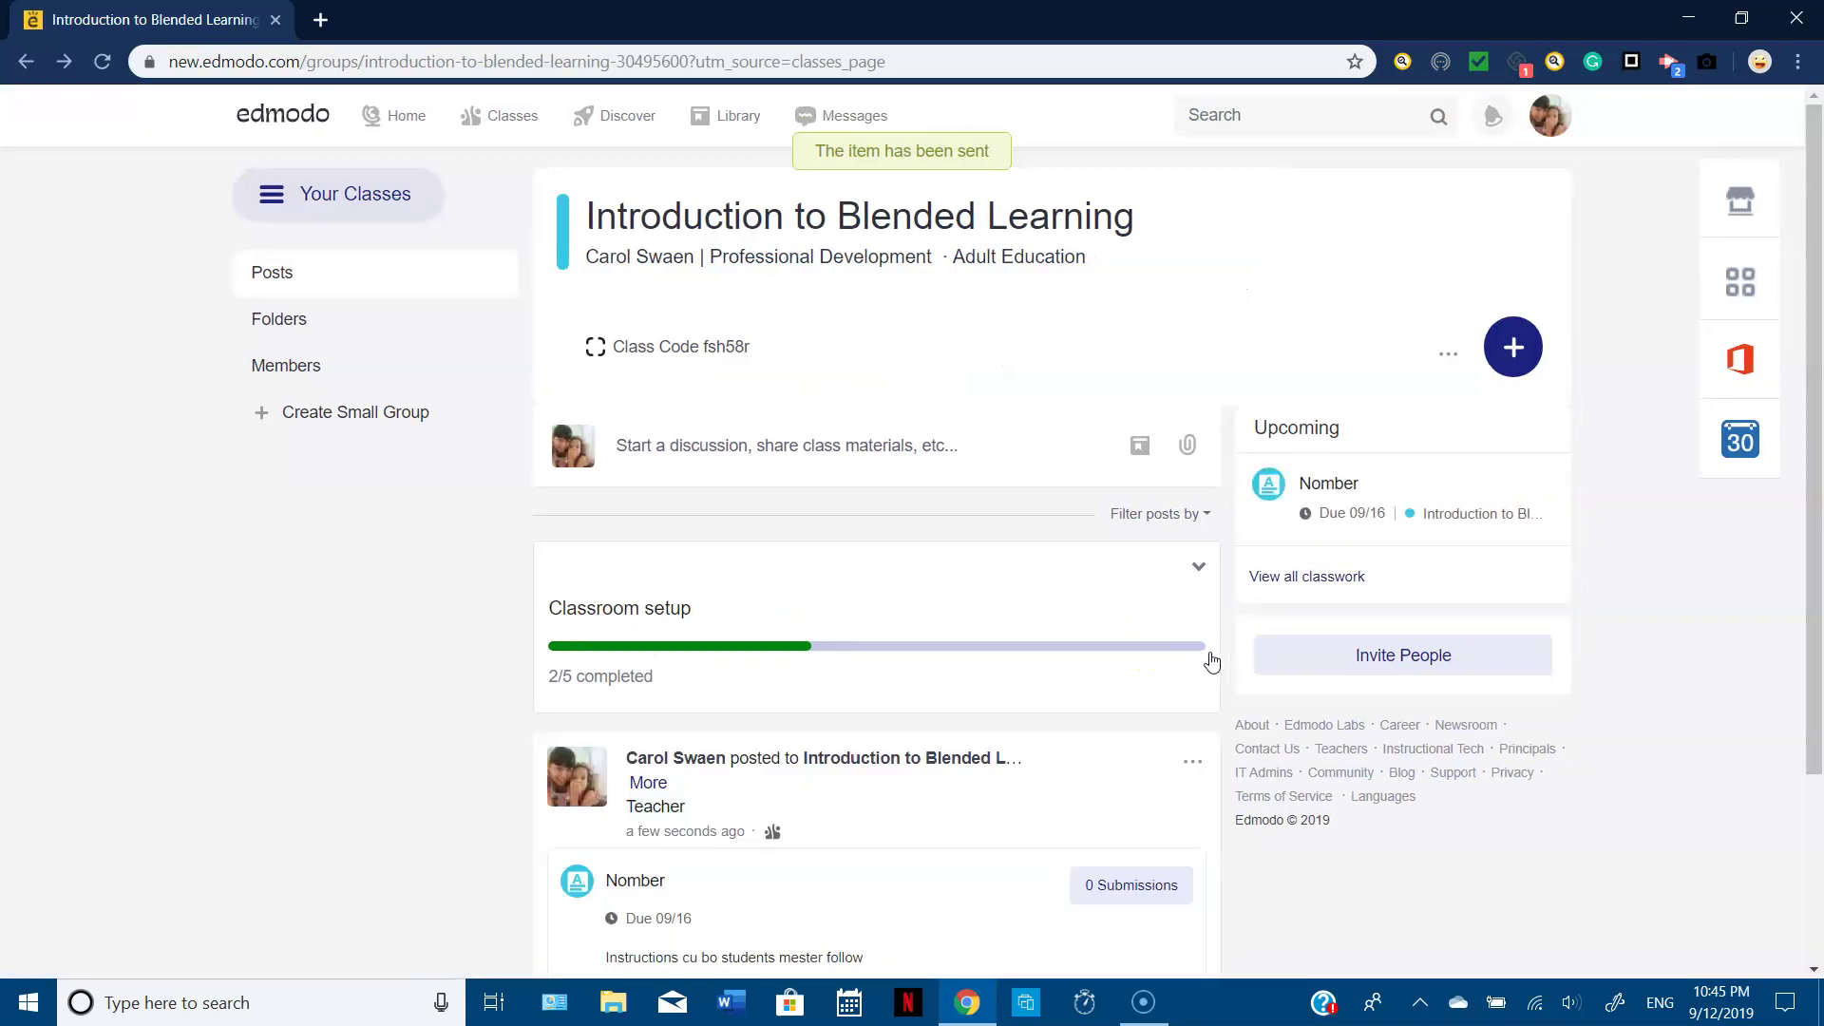
# - Create a new quiz in the class and title it "Quiz 1"
pyautogui.scroll(-2, 1703, 814)
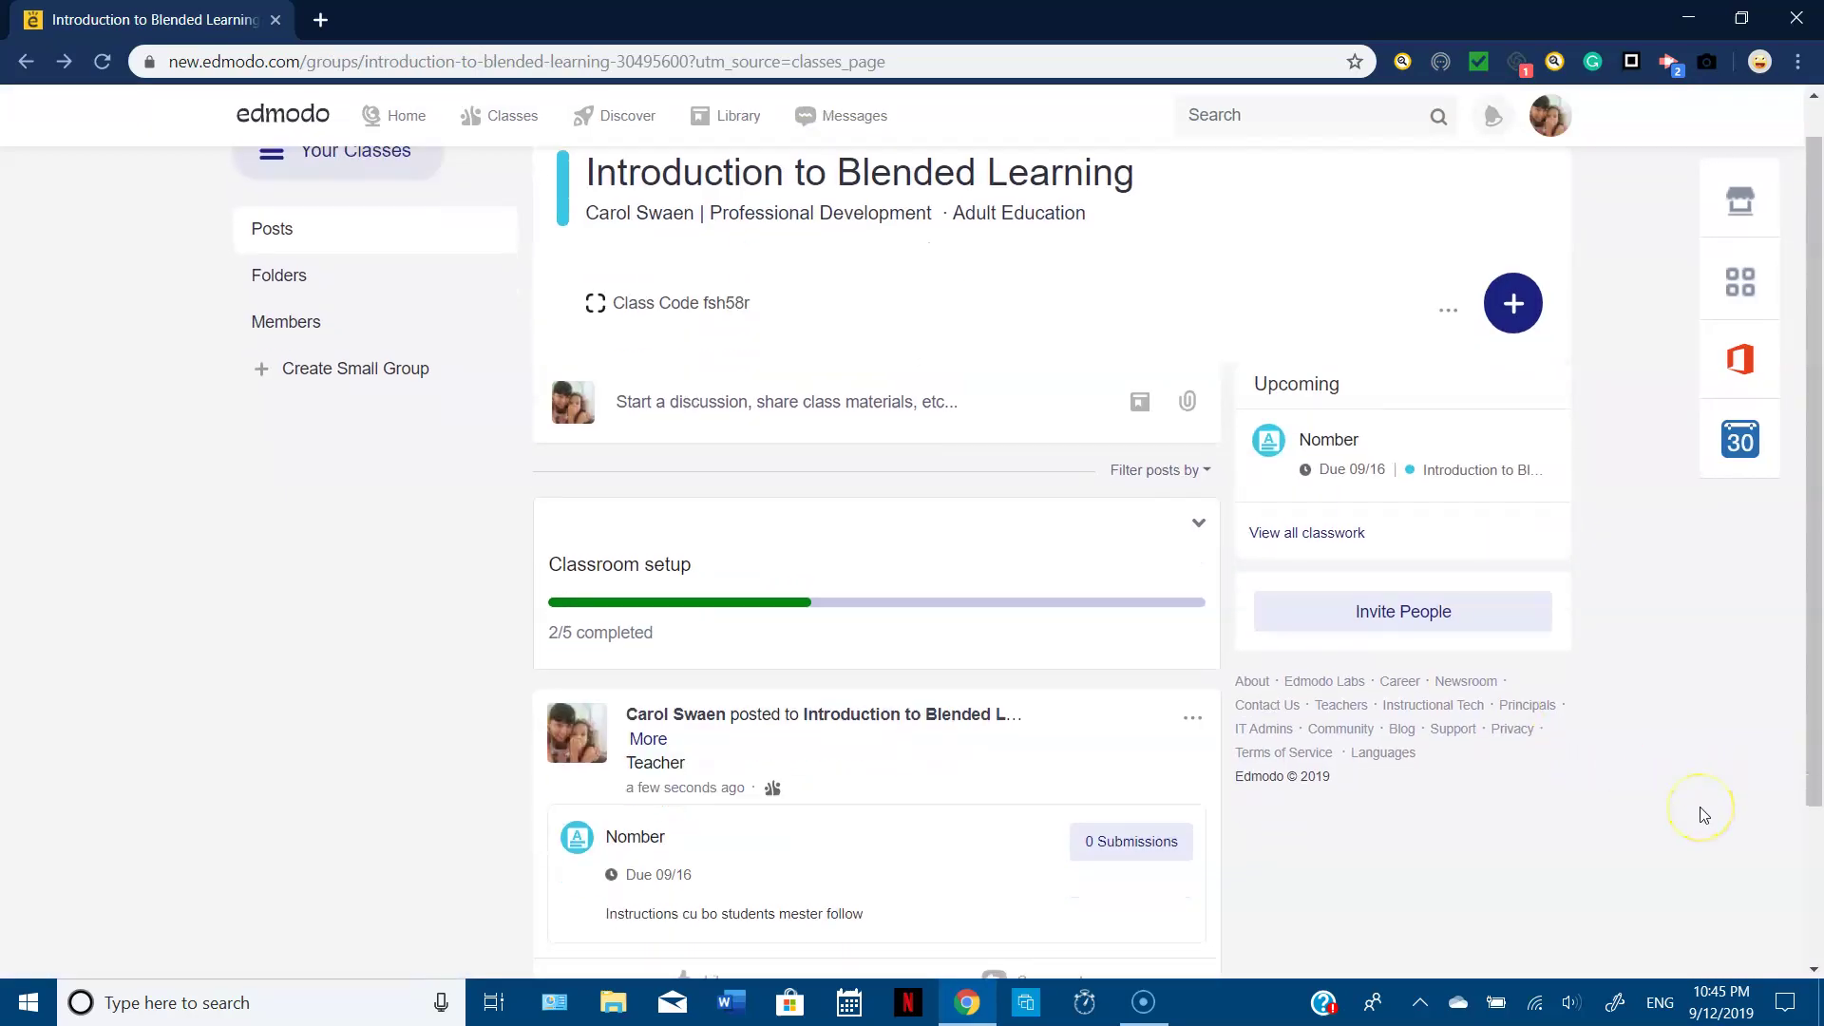
pyautogui.scroll(-1, 1703, 814)
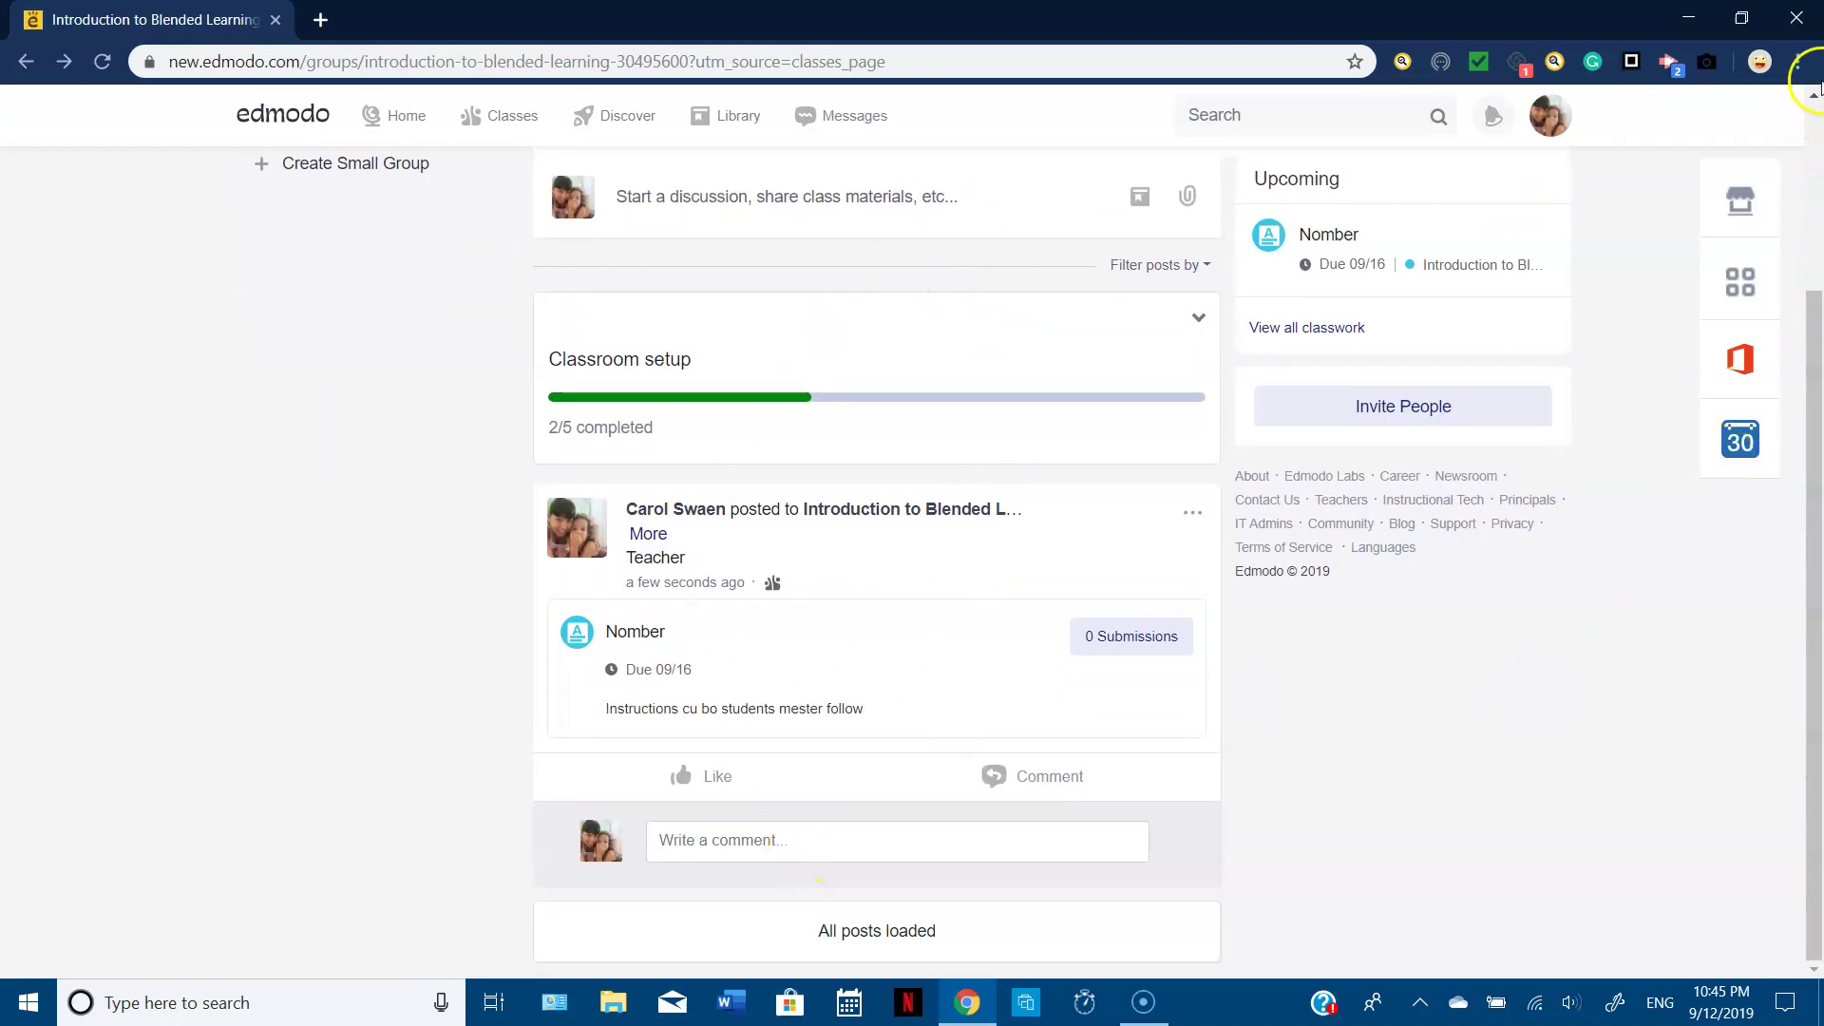
pyautogui.click(1814, 96)
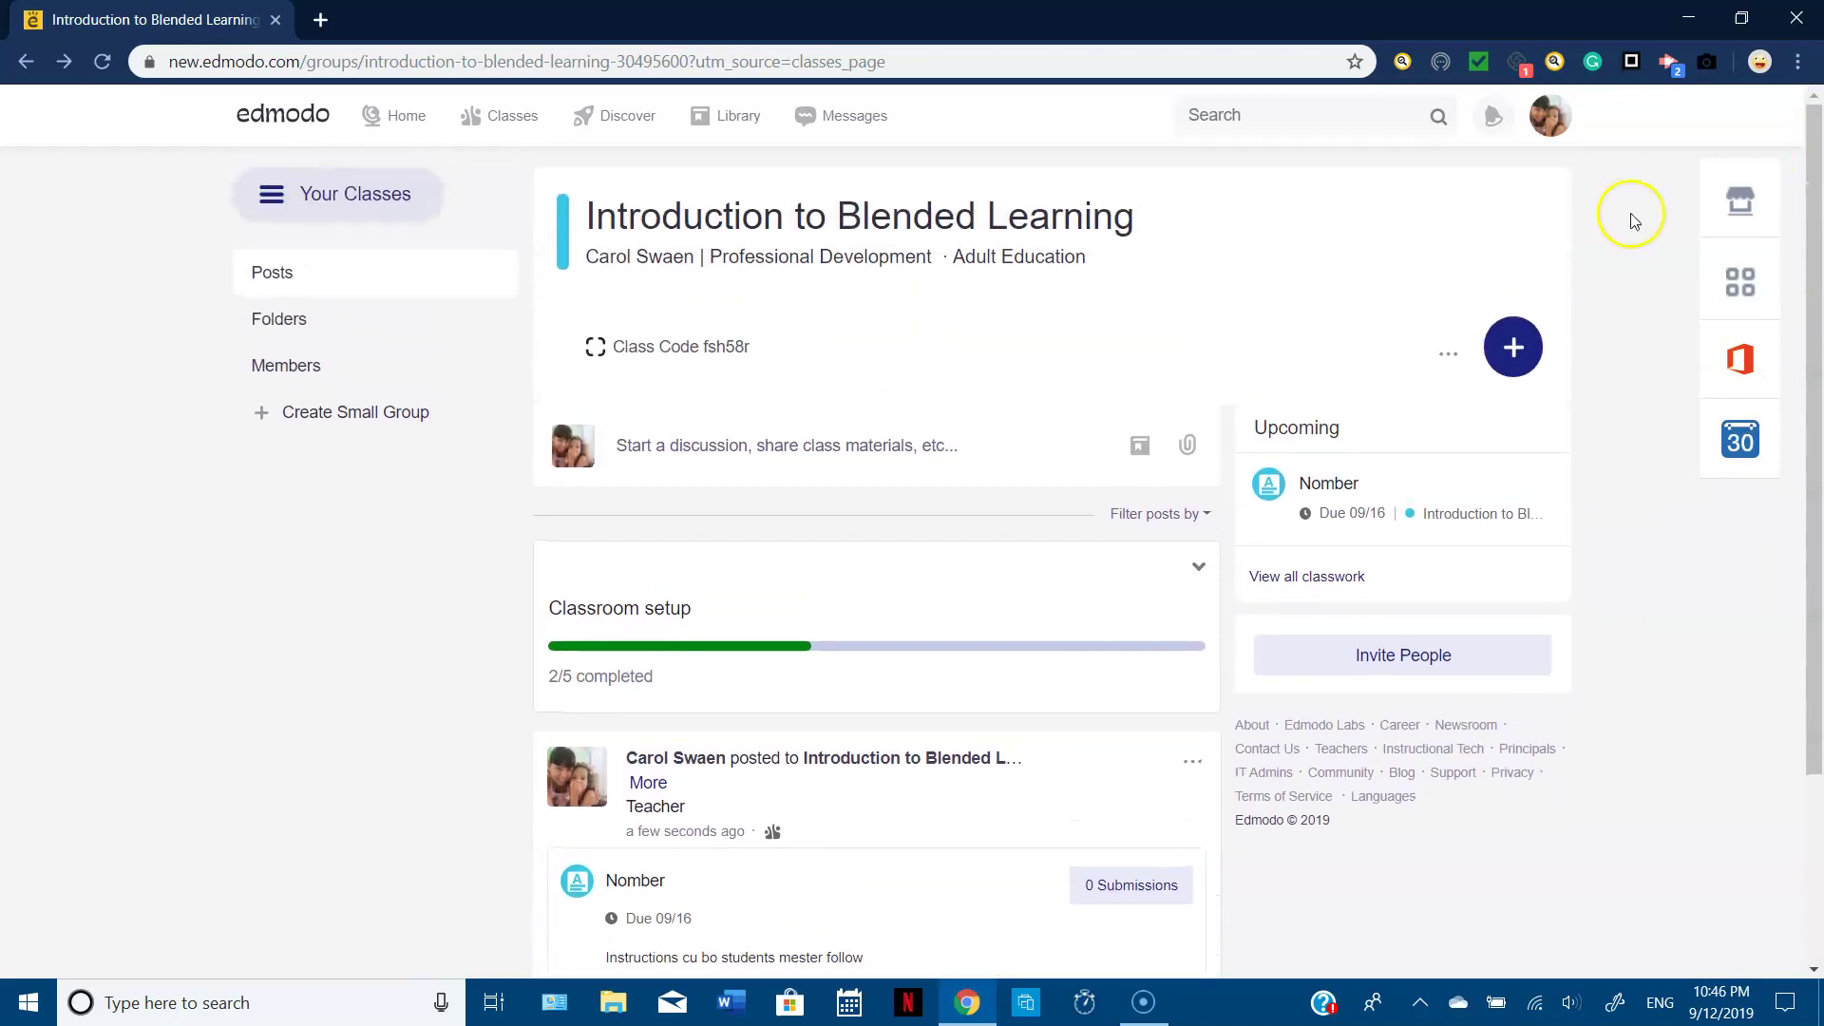
pyautogui.click(1516, 347)
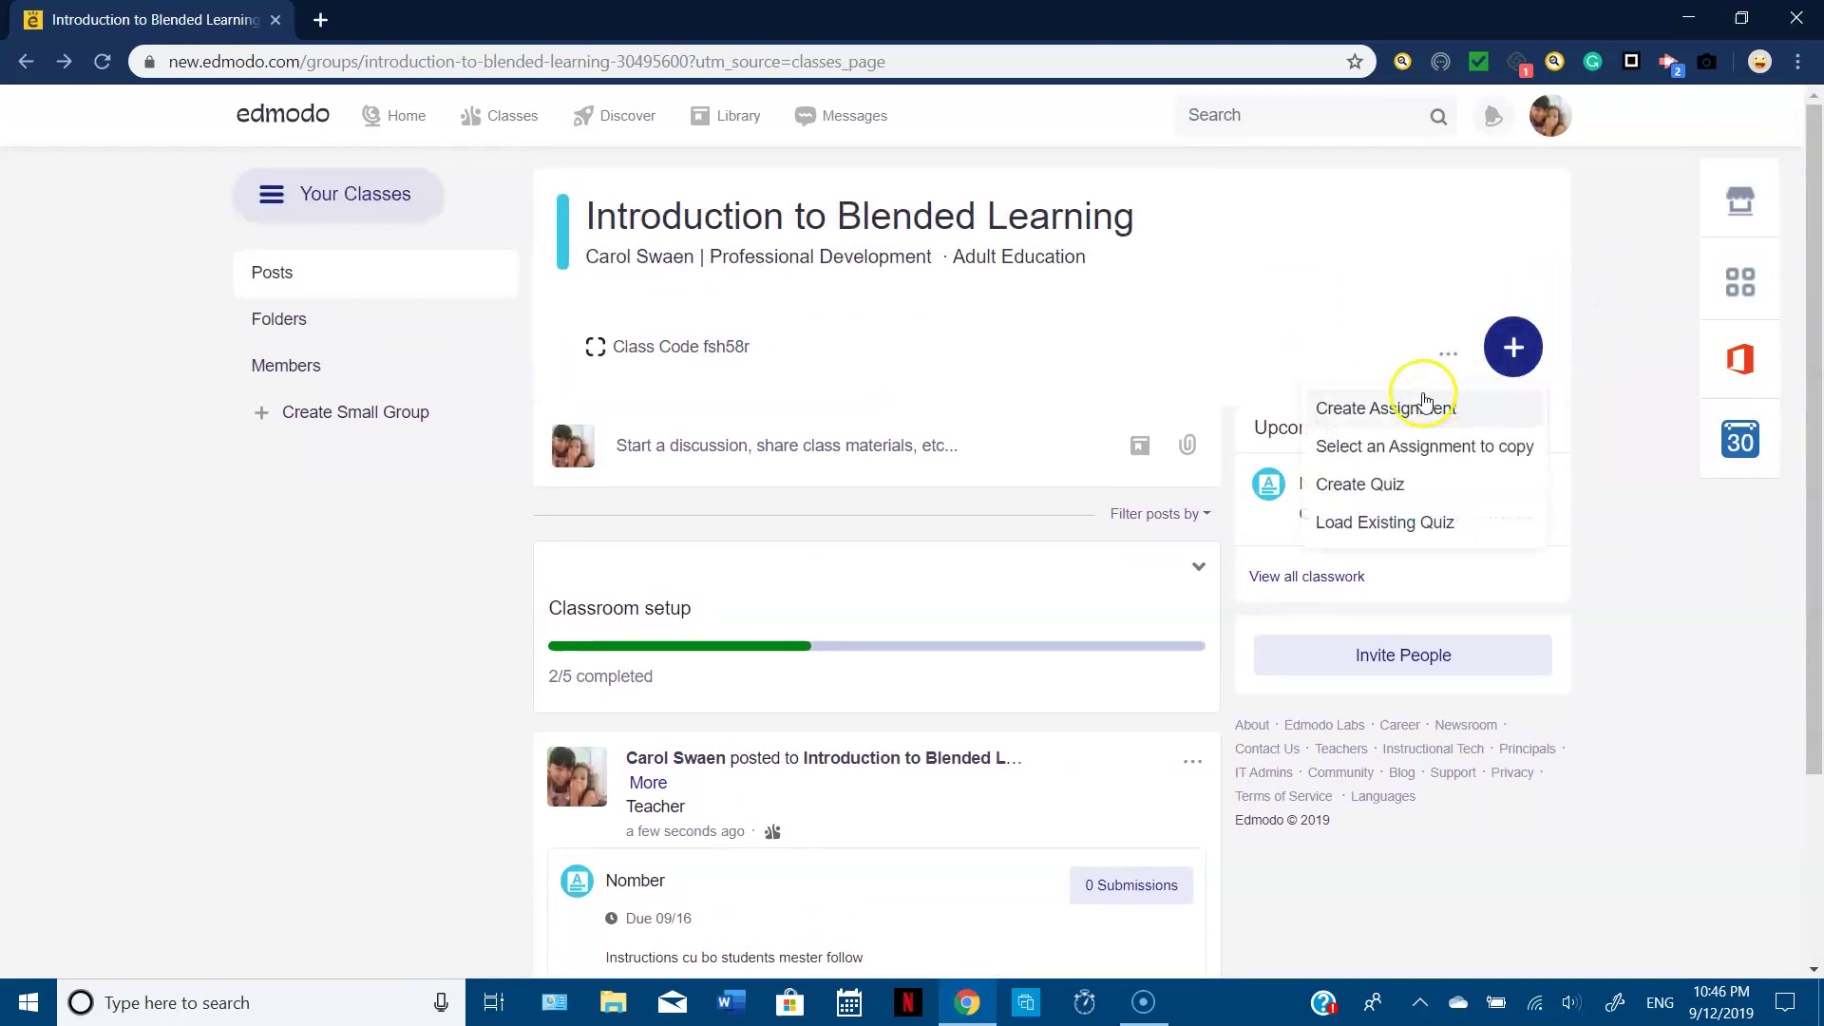
pyautogui.click(1374, 485)
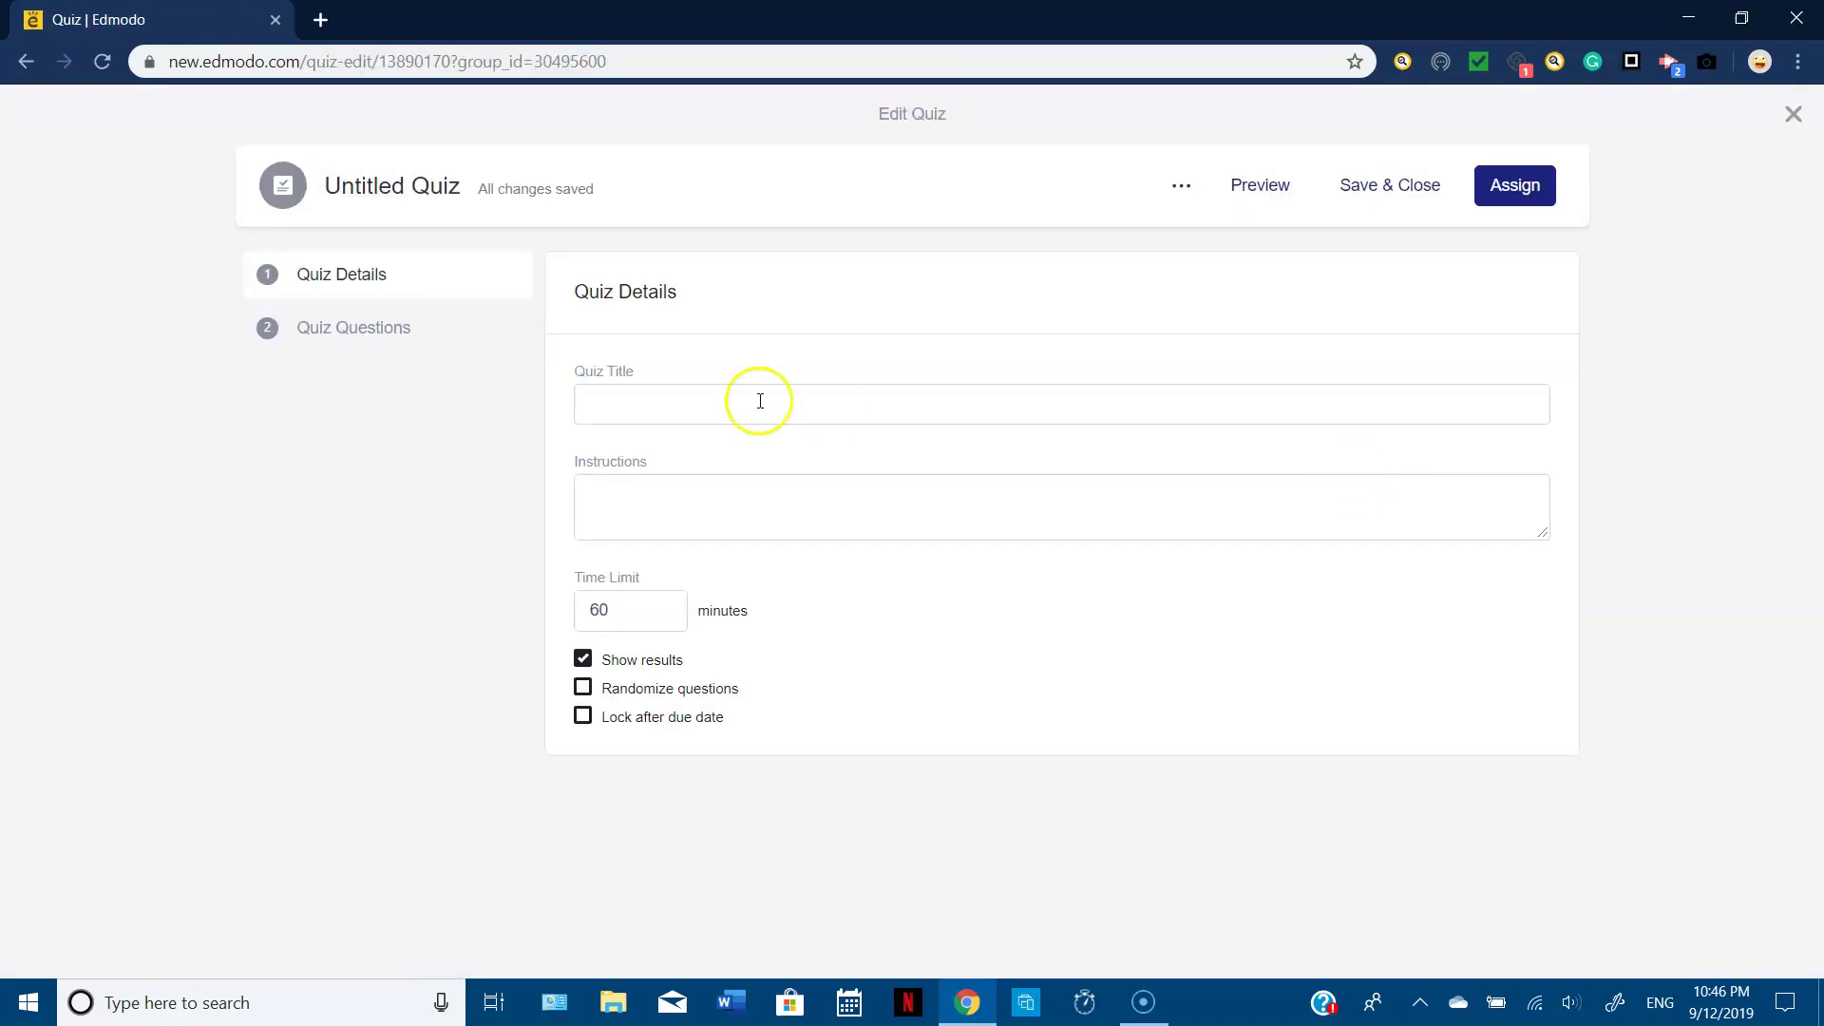
pyautogui.click(658, 385)
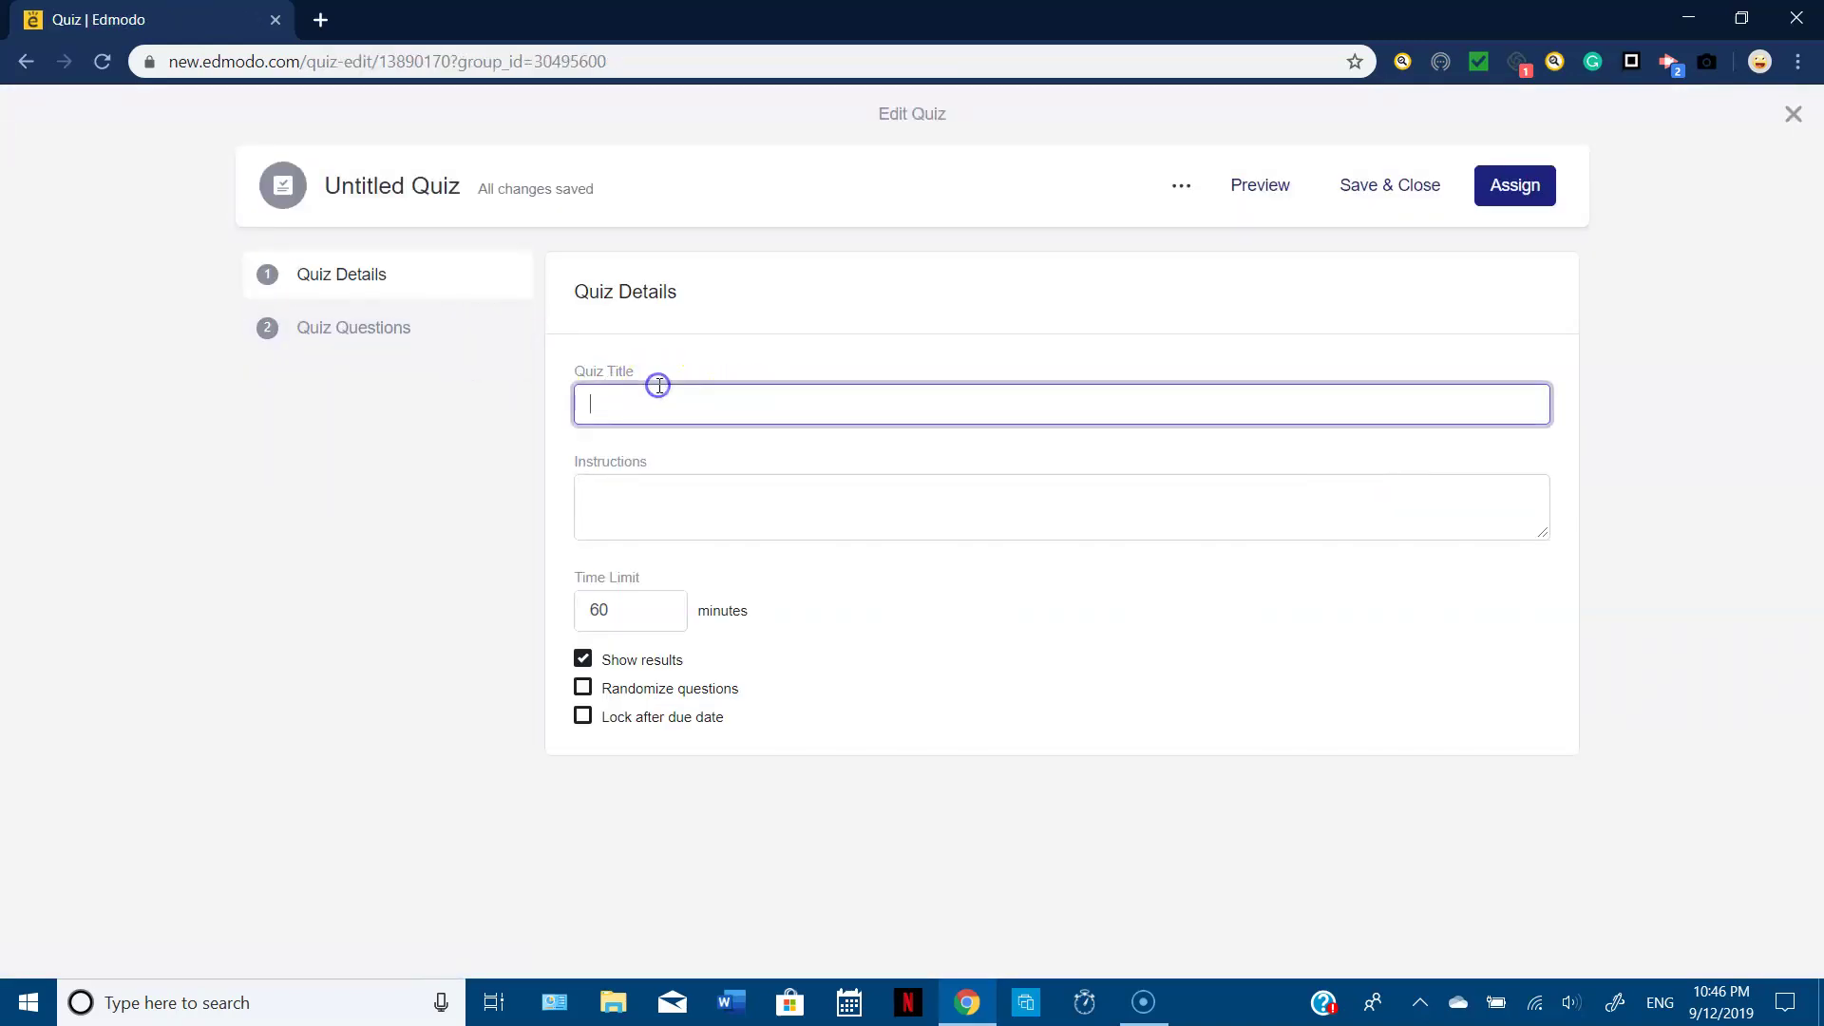
pyautogui.write('Quiz ')
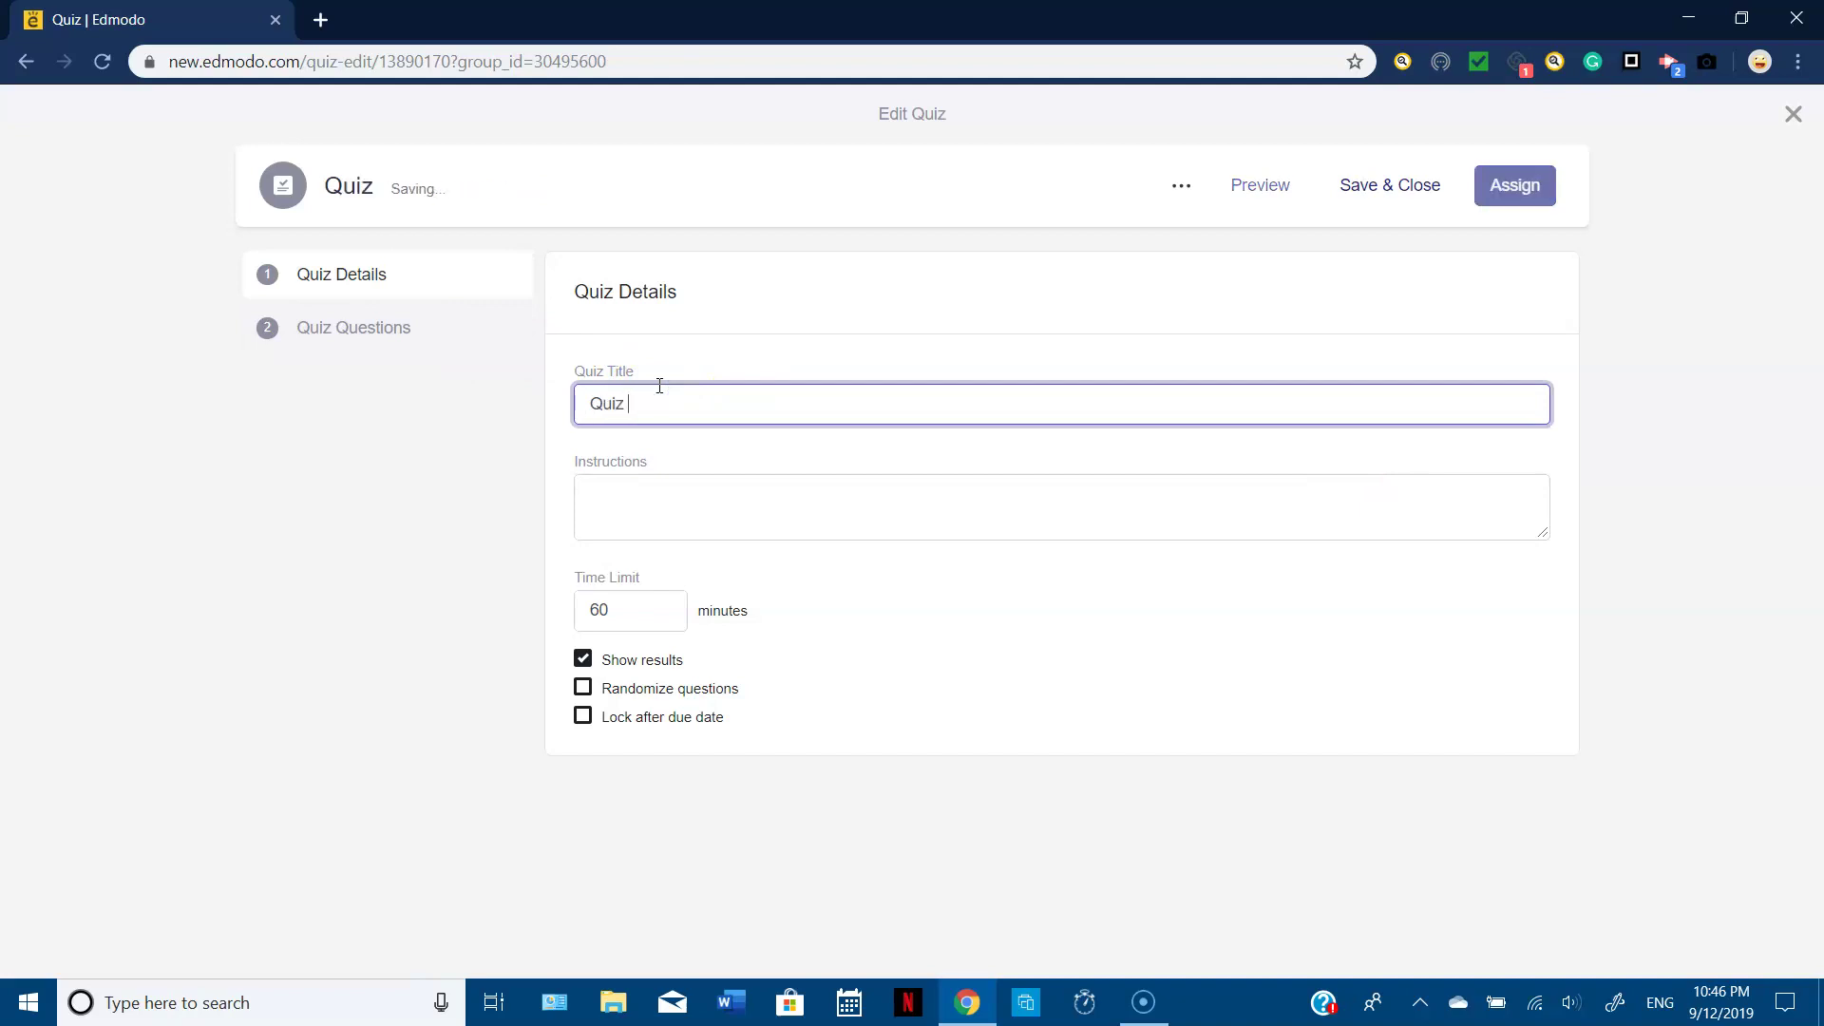
pyautogui.write('1')
# - Turn on Lock after due date and Randomize questions for the quiz, and open its Quiz Questions section
pyautogui.click(672, 512)
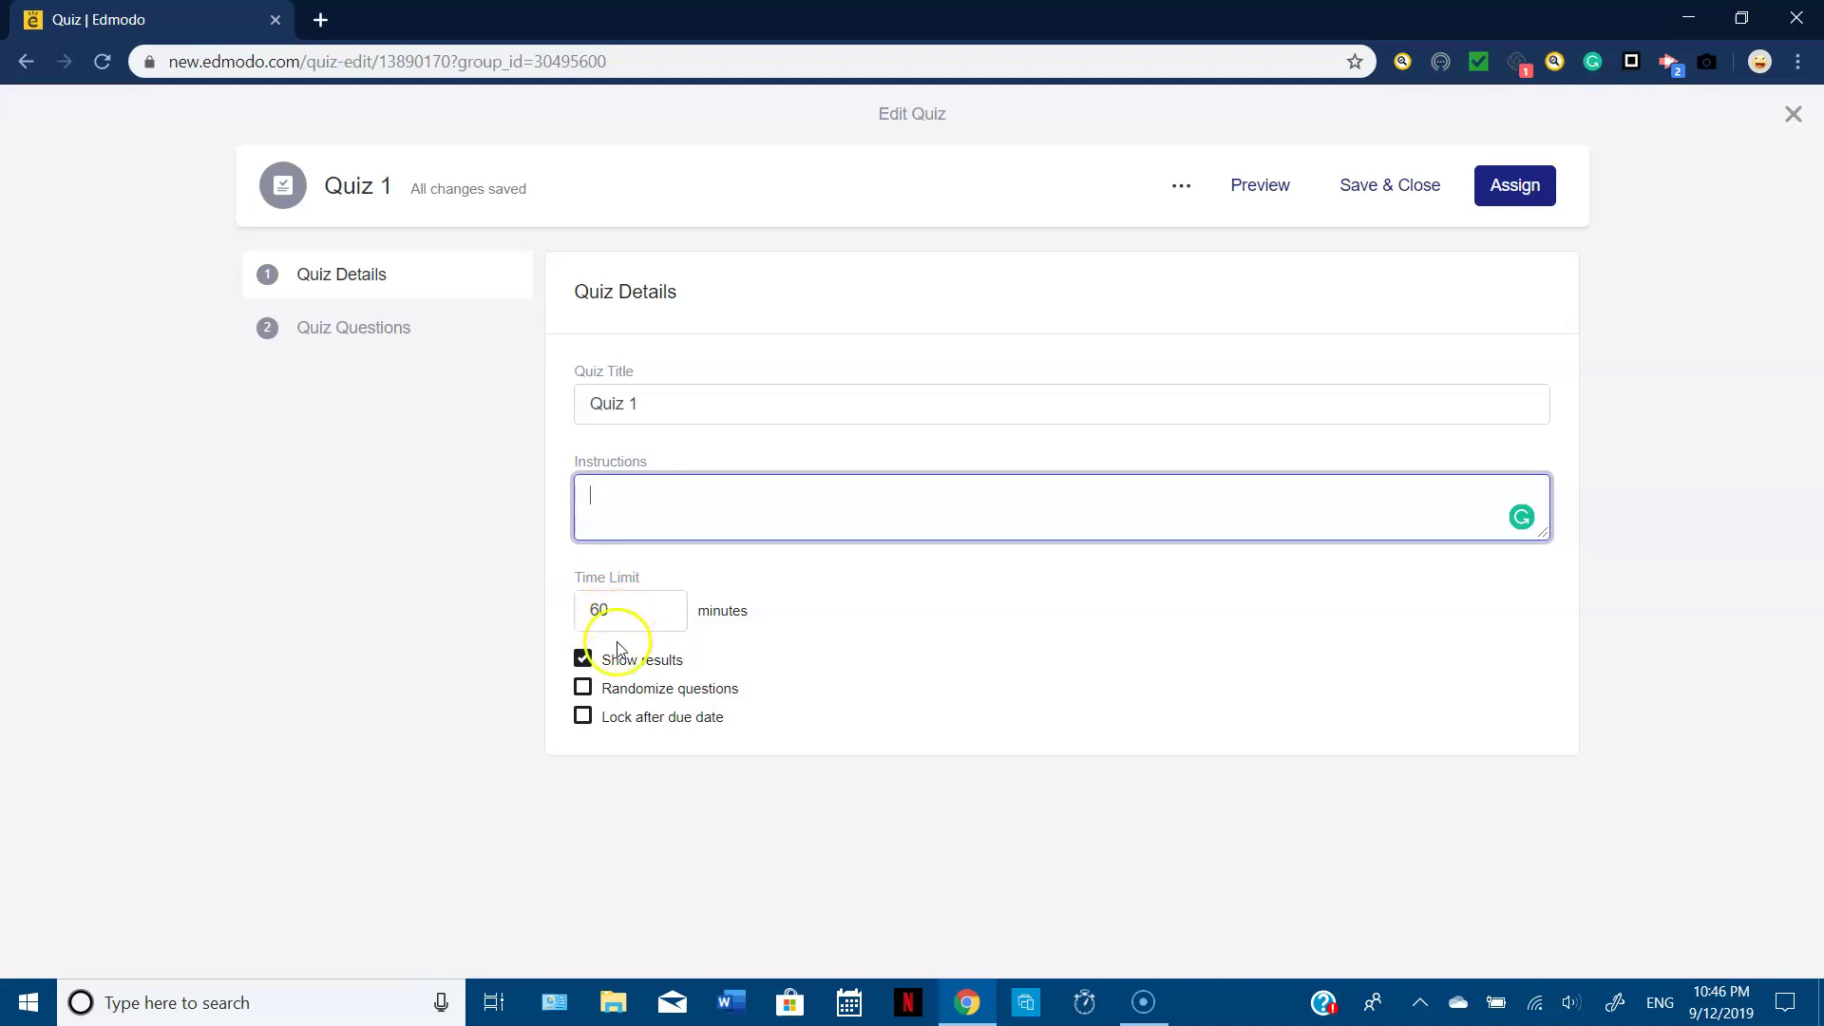
pyautogui.click(582, 716)
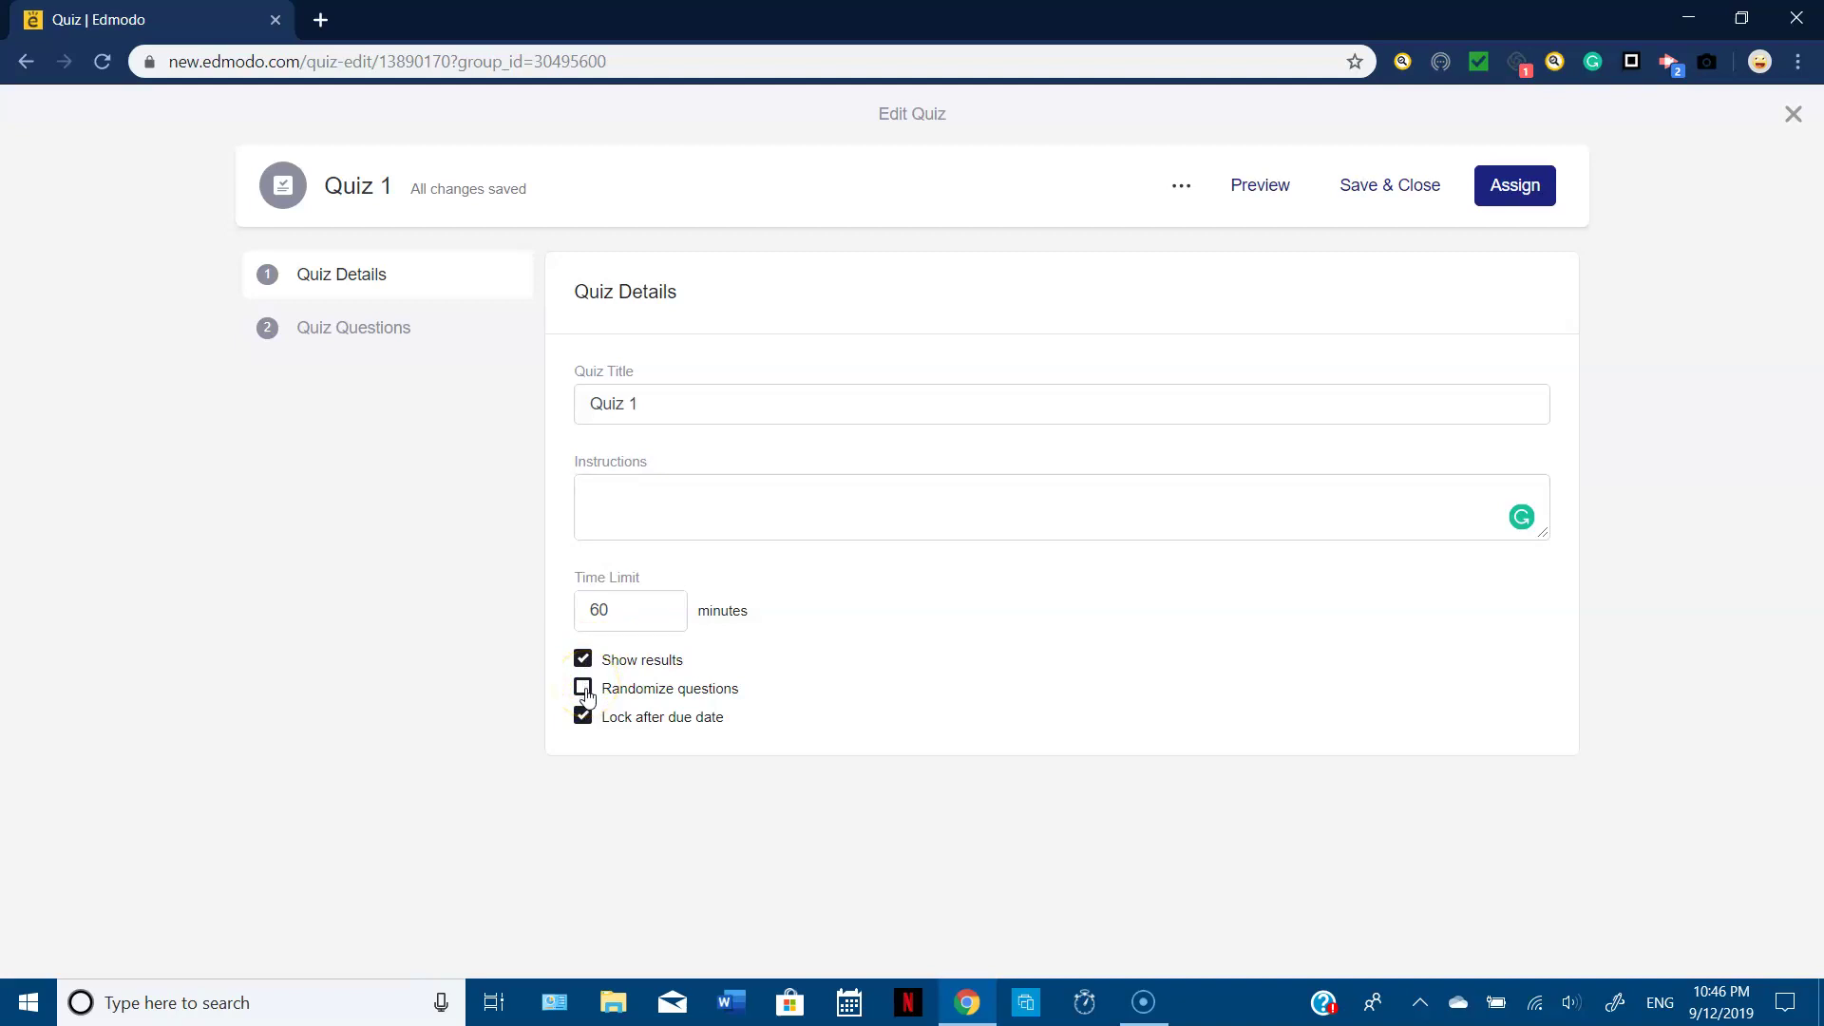
pyautogui.click(585, 695)
pyautogui.click(380, 340)
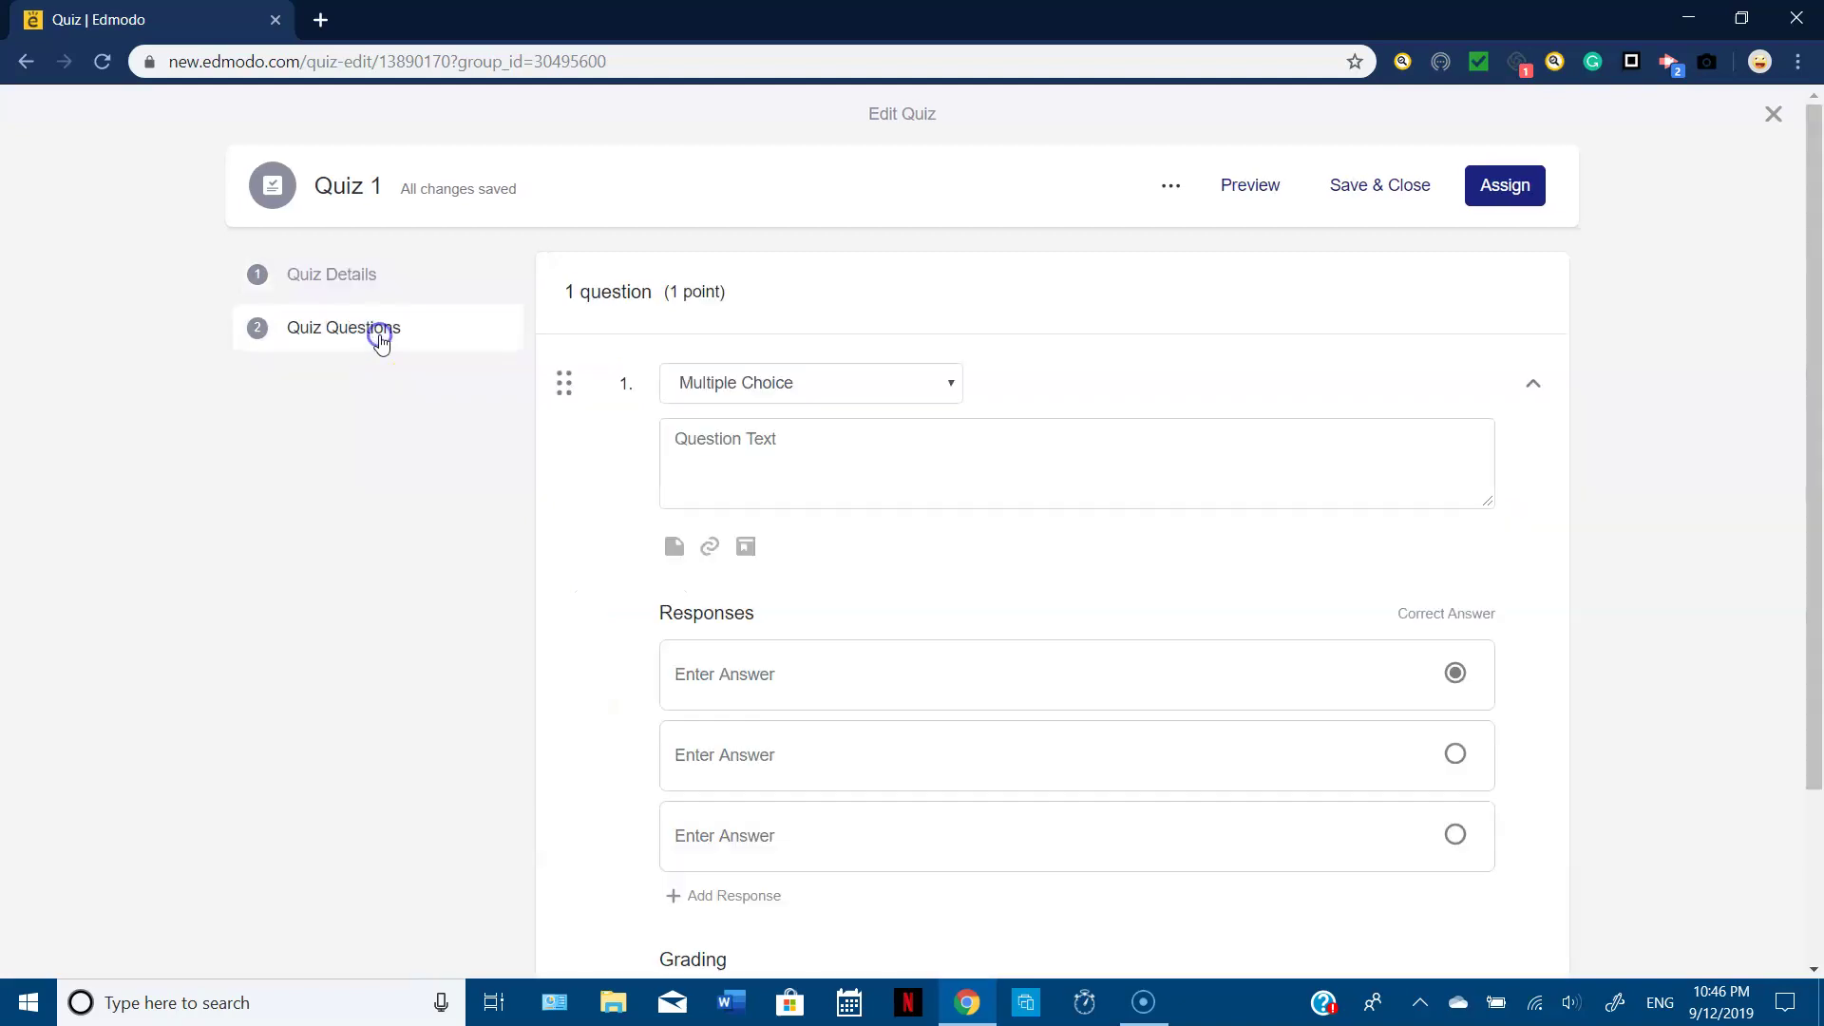
# - Enter "Kico ta blended learning?" as the text of question 1, keeping the Multiple Choice type
pyautogui.click(943, 396)
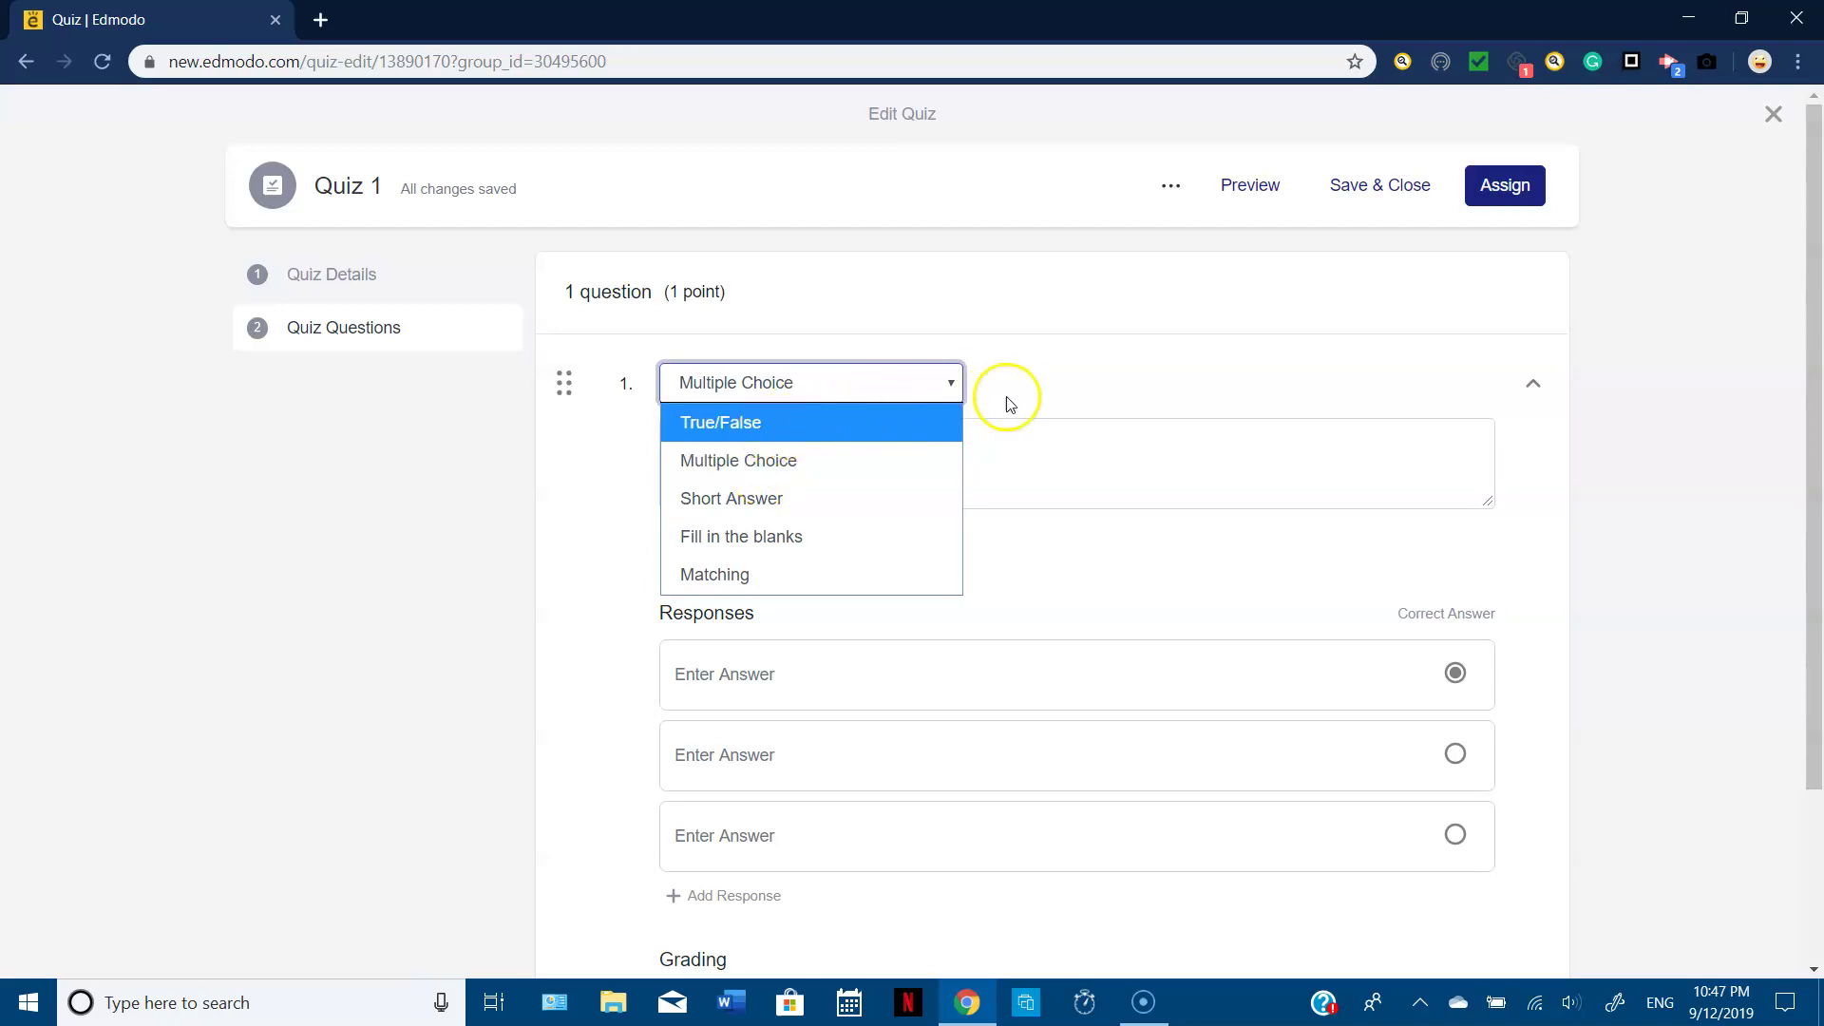
pyautogui.click(1052, 383)
pyautogui.click(831, 446)
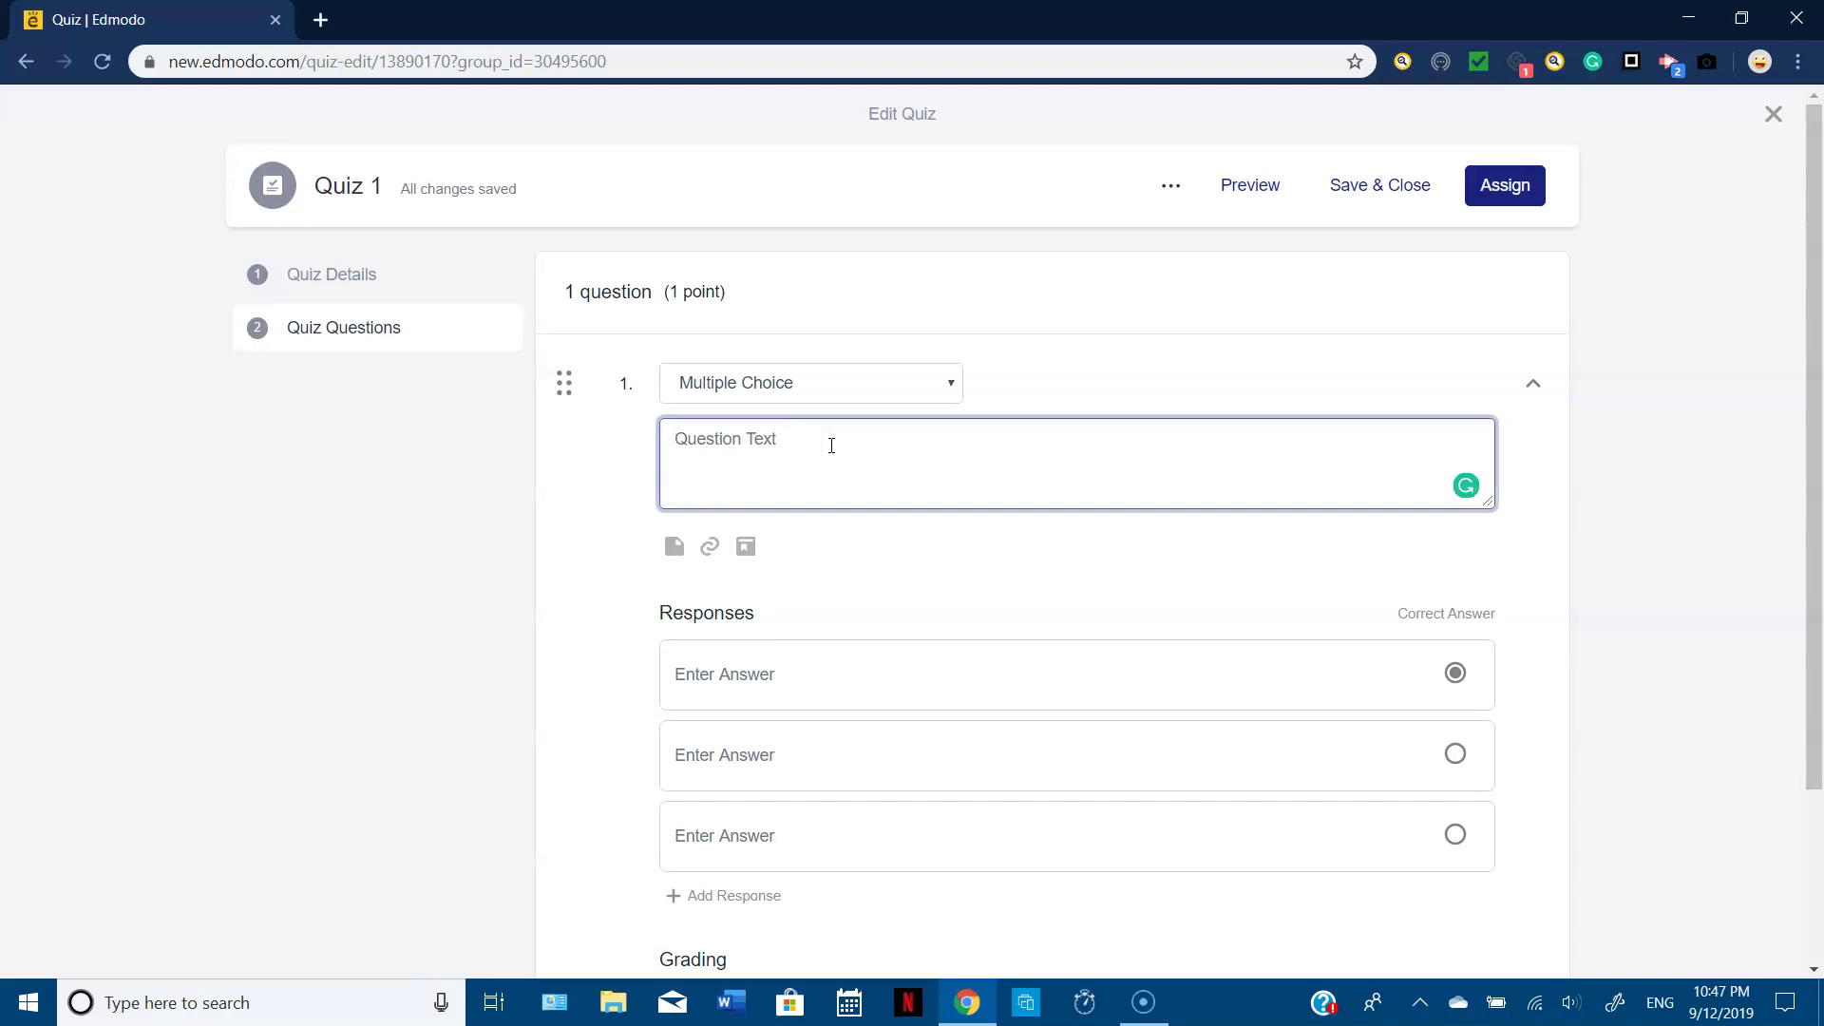
pyautogui.write('Kico ')
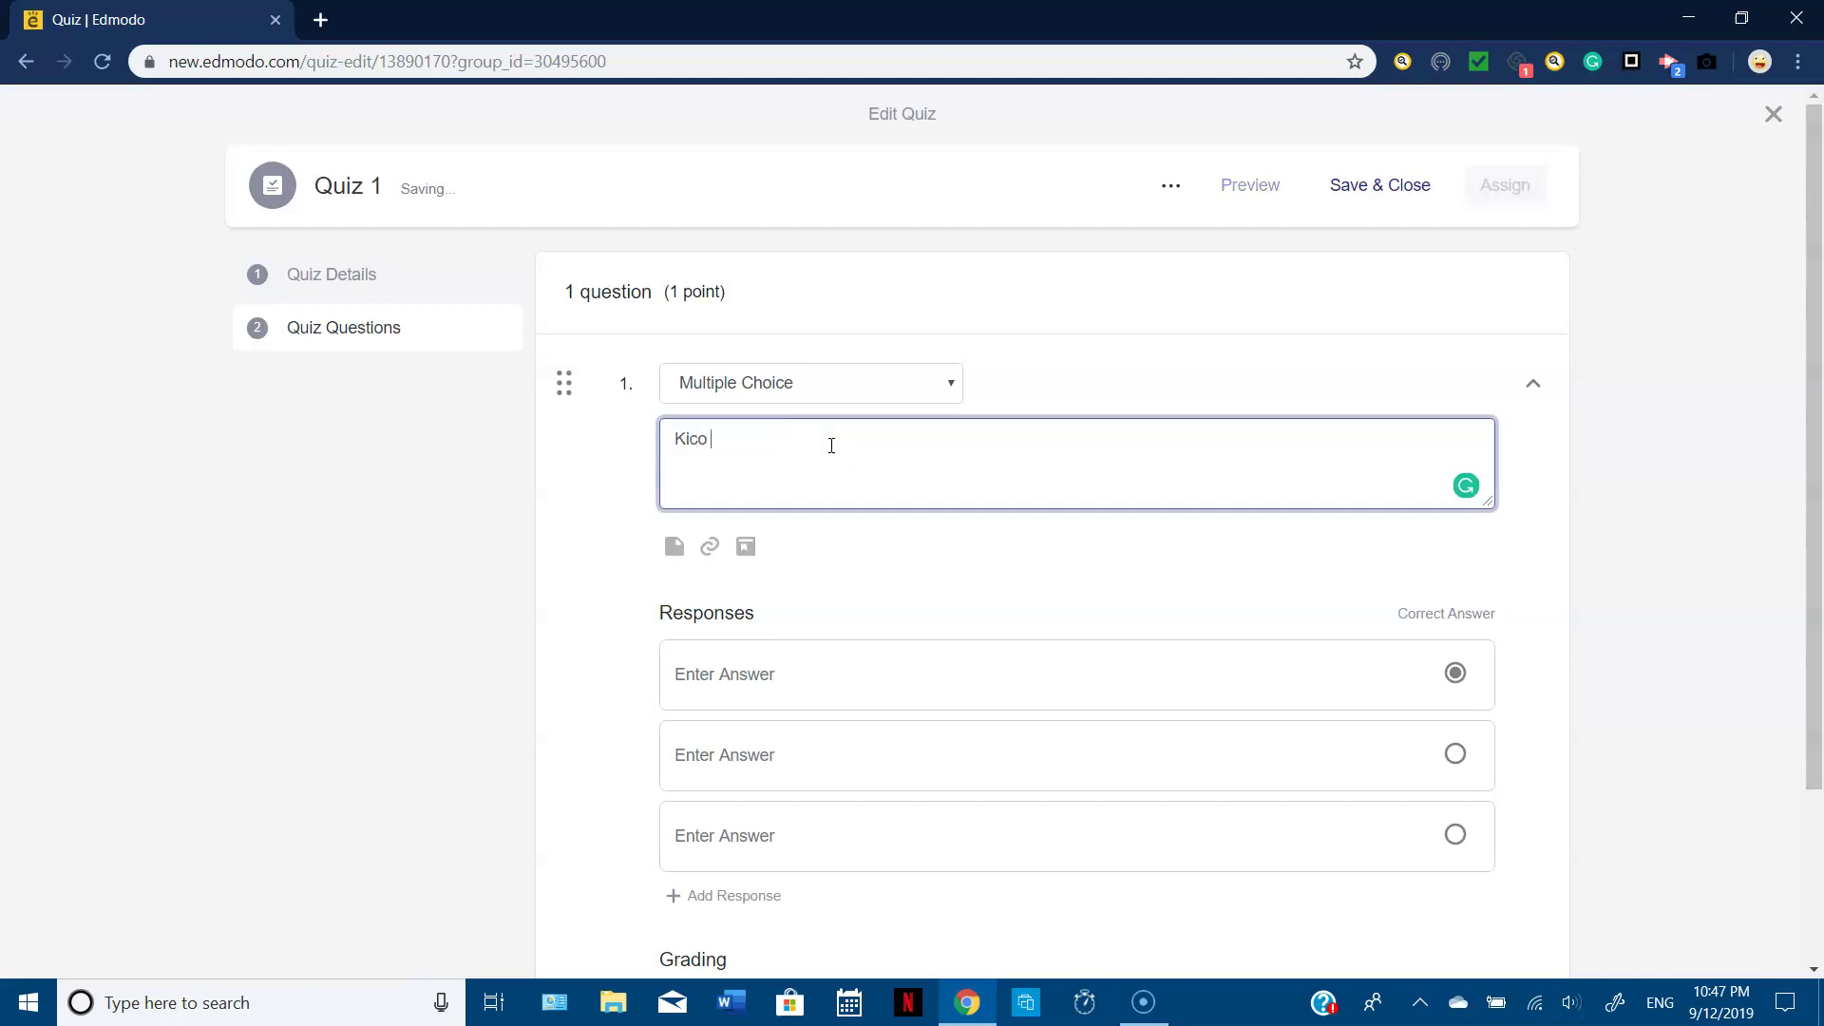
pyautogui.write('ta blended learning?')
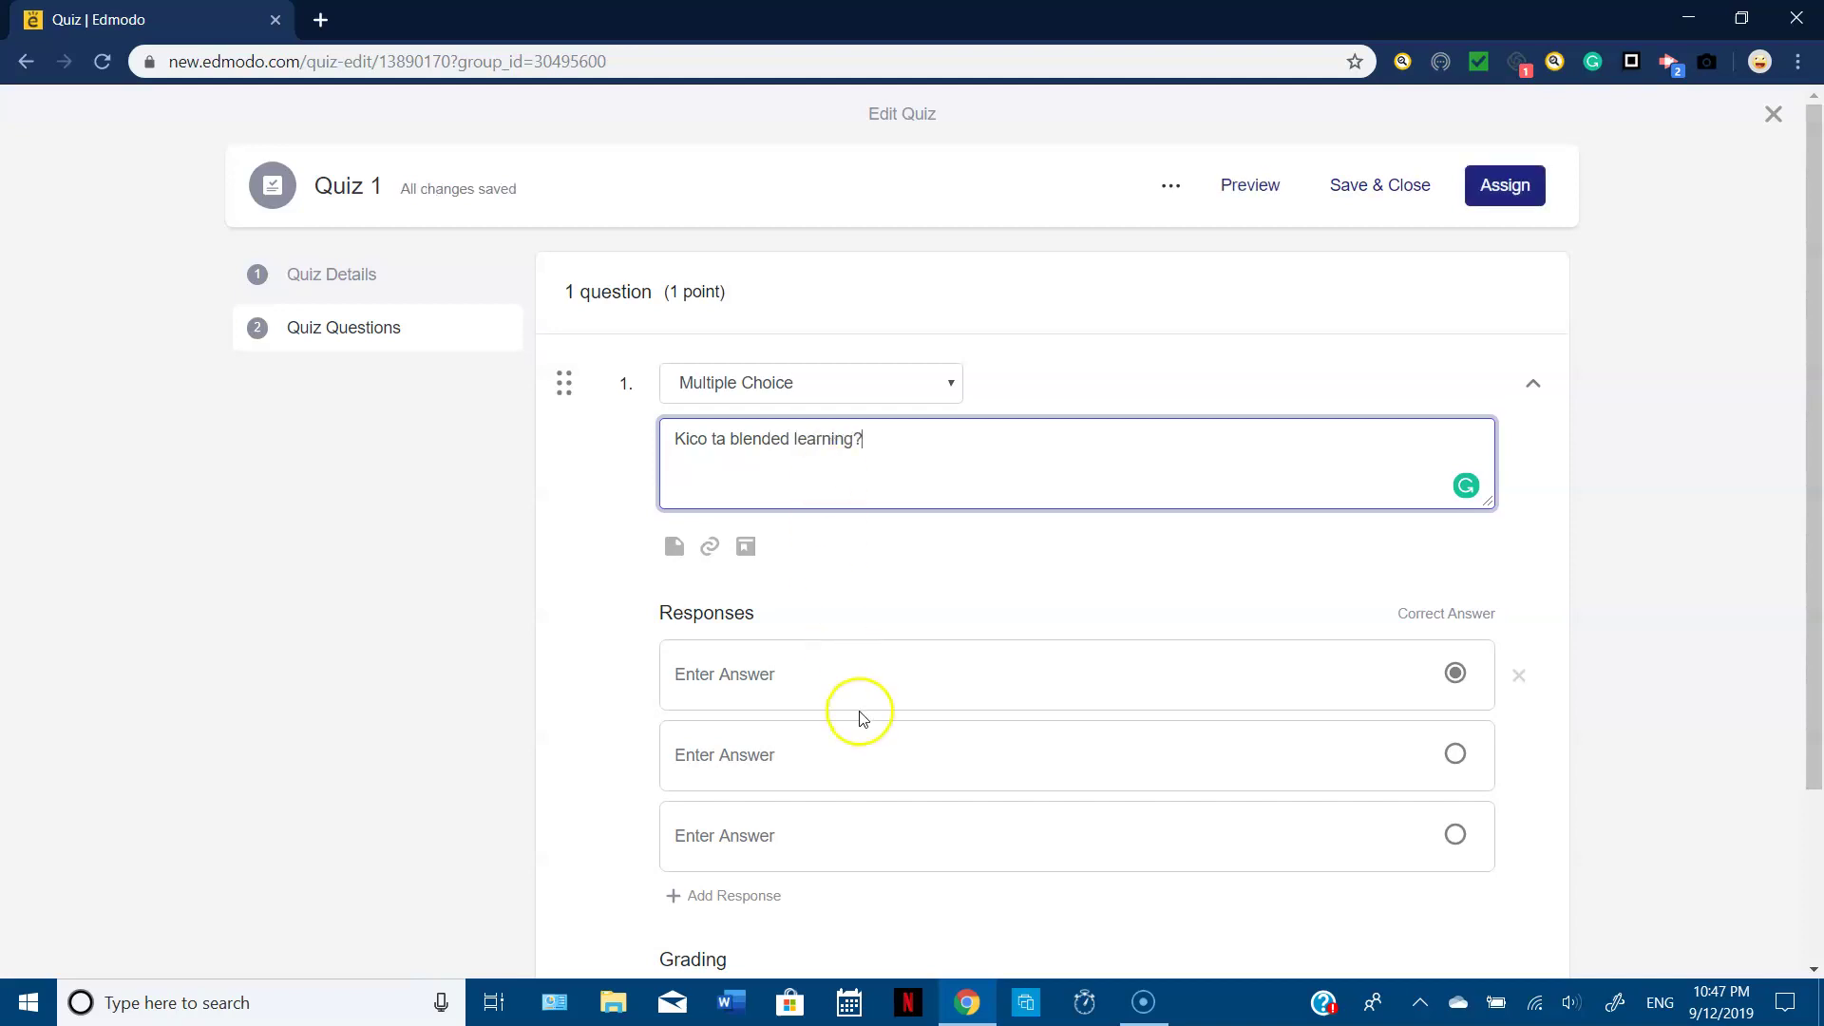
# - Add a fourth response to question 1 and try to preview the quiz
pyautogui.click(837, 695)
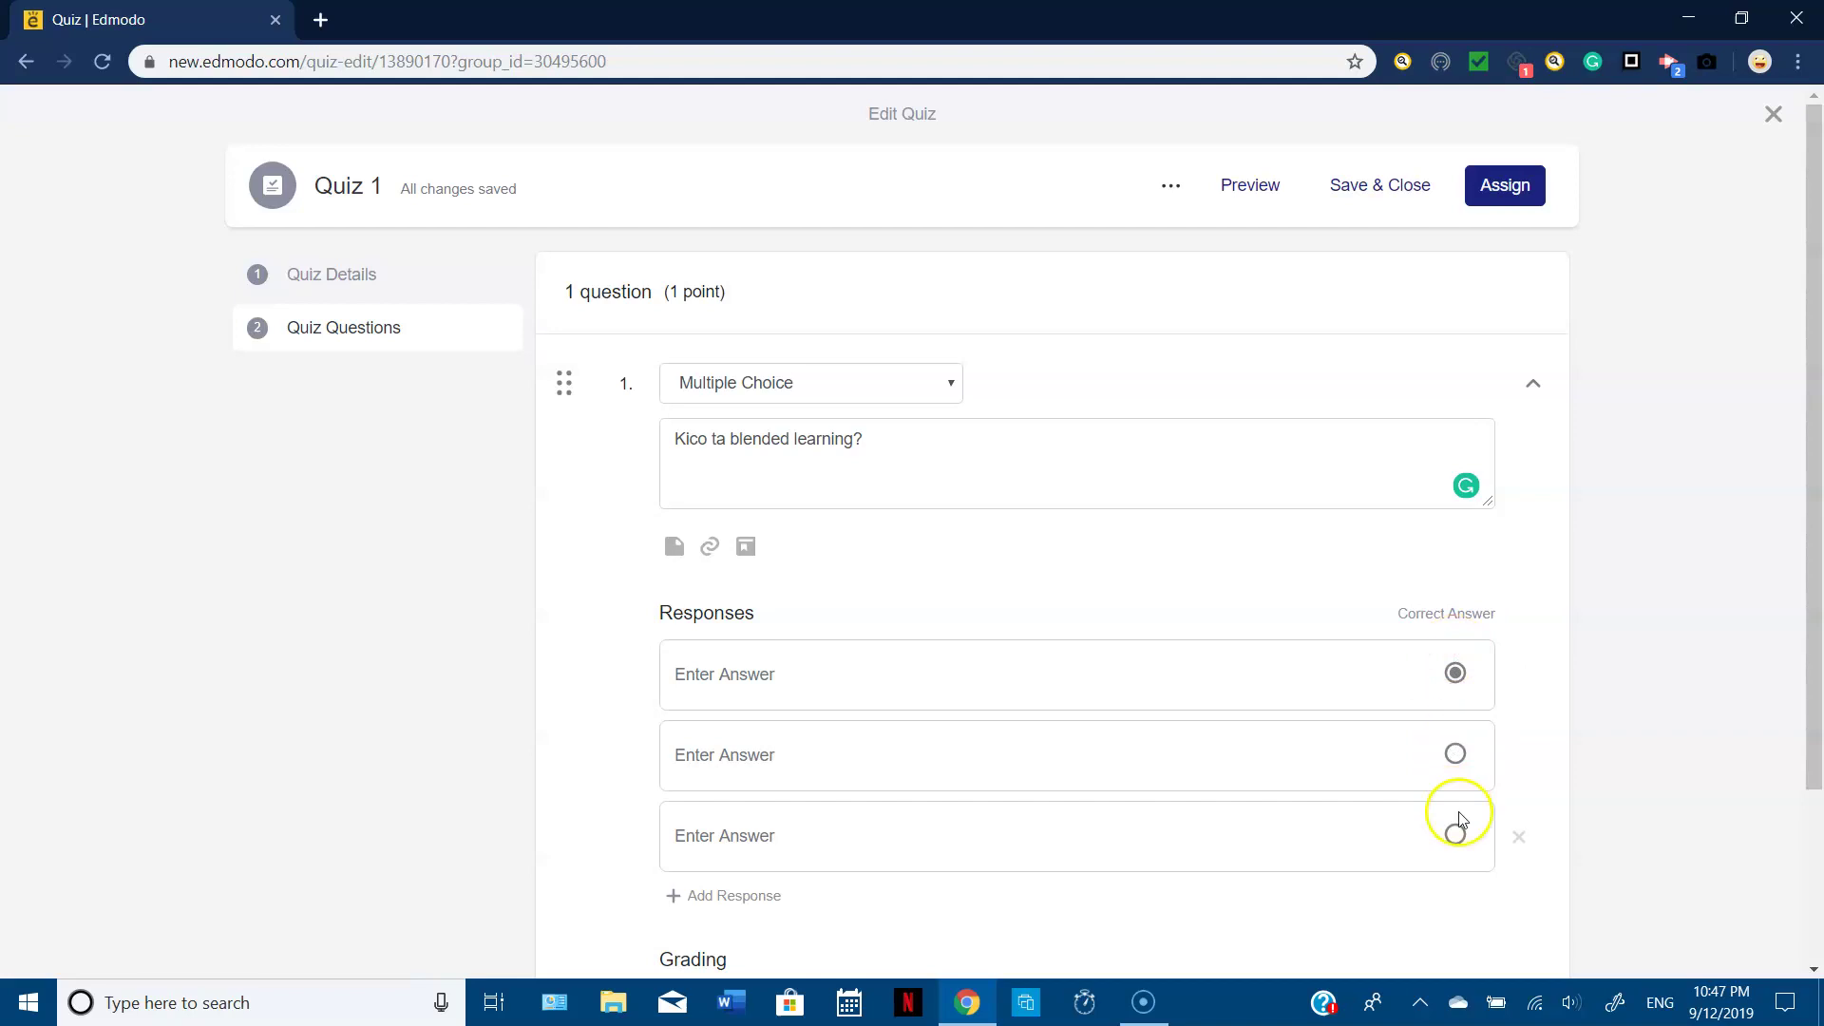
pyautogui.moveTo(1815, 655); pyautogui.dragTo(1809, 826)
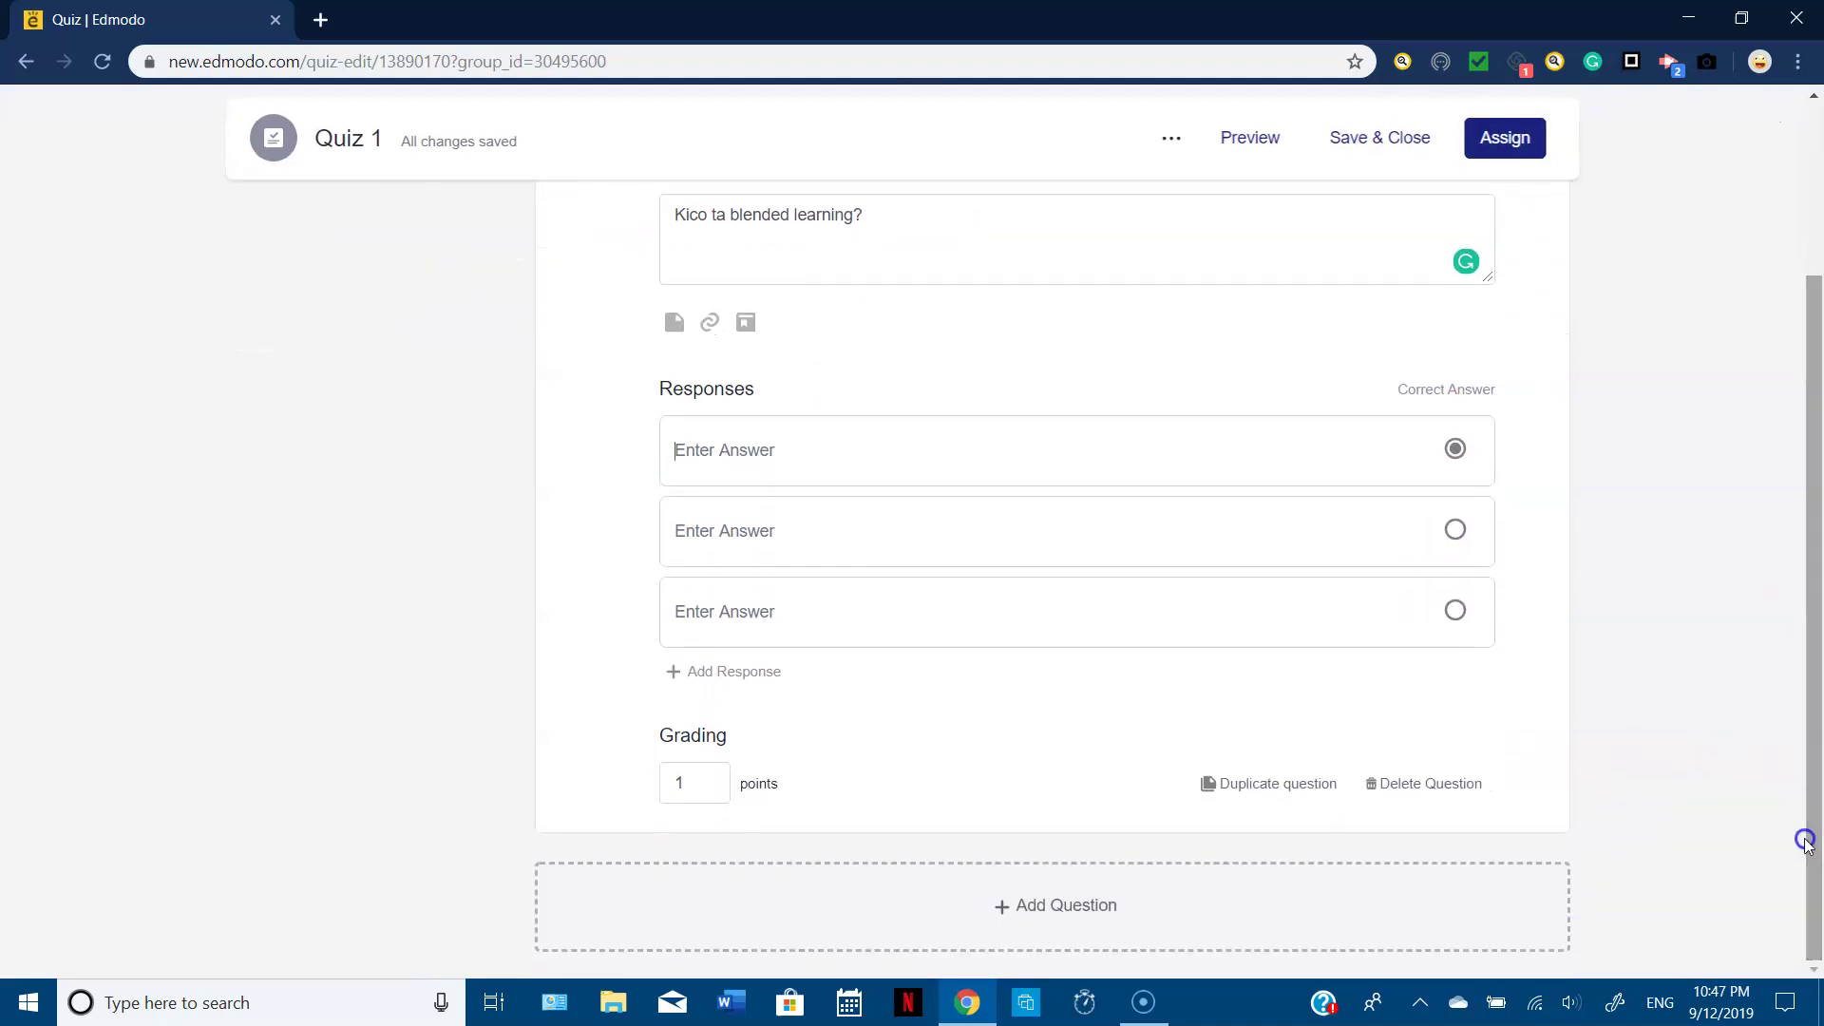
pyautogui.click(743, 672)
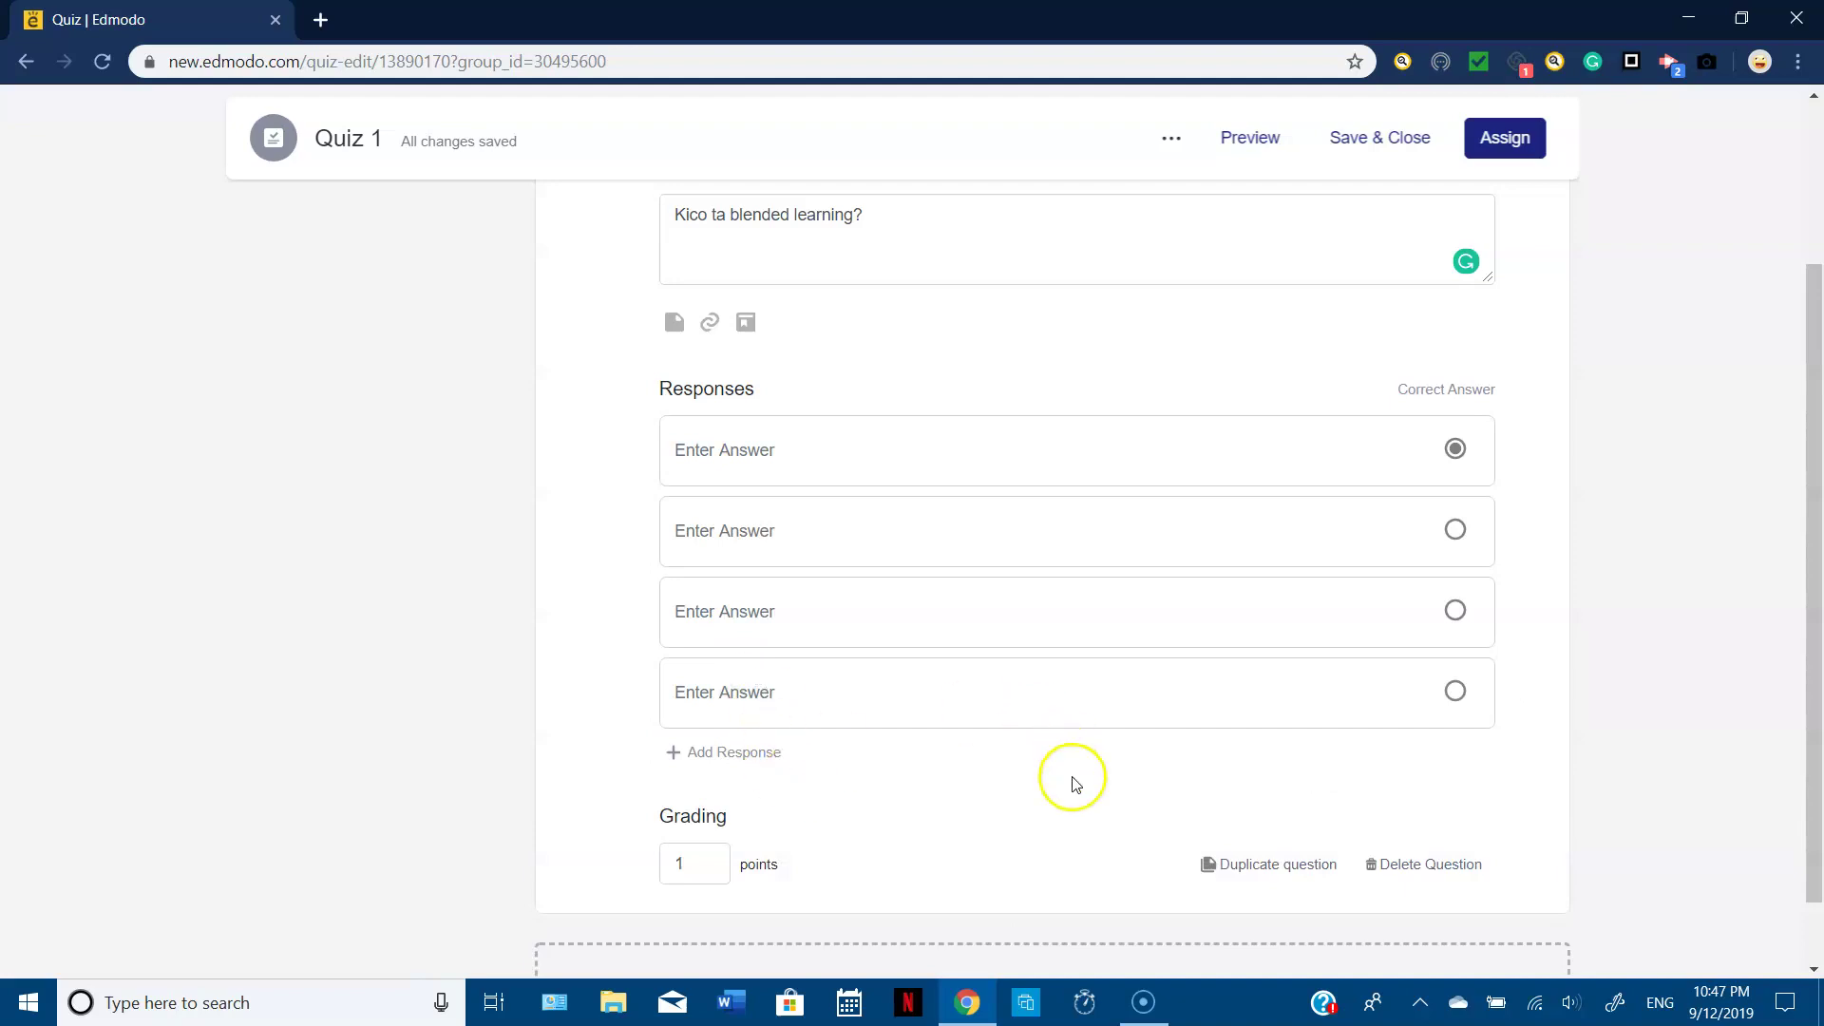
pyautogui.click(668, 869)
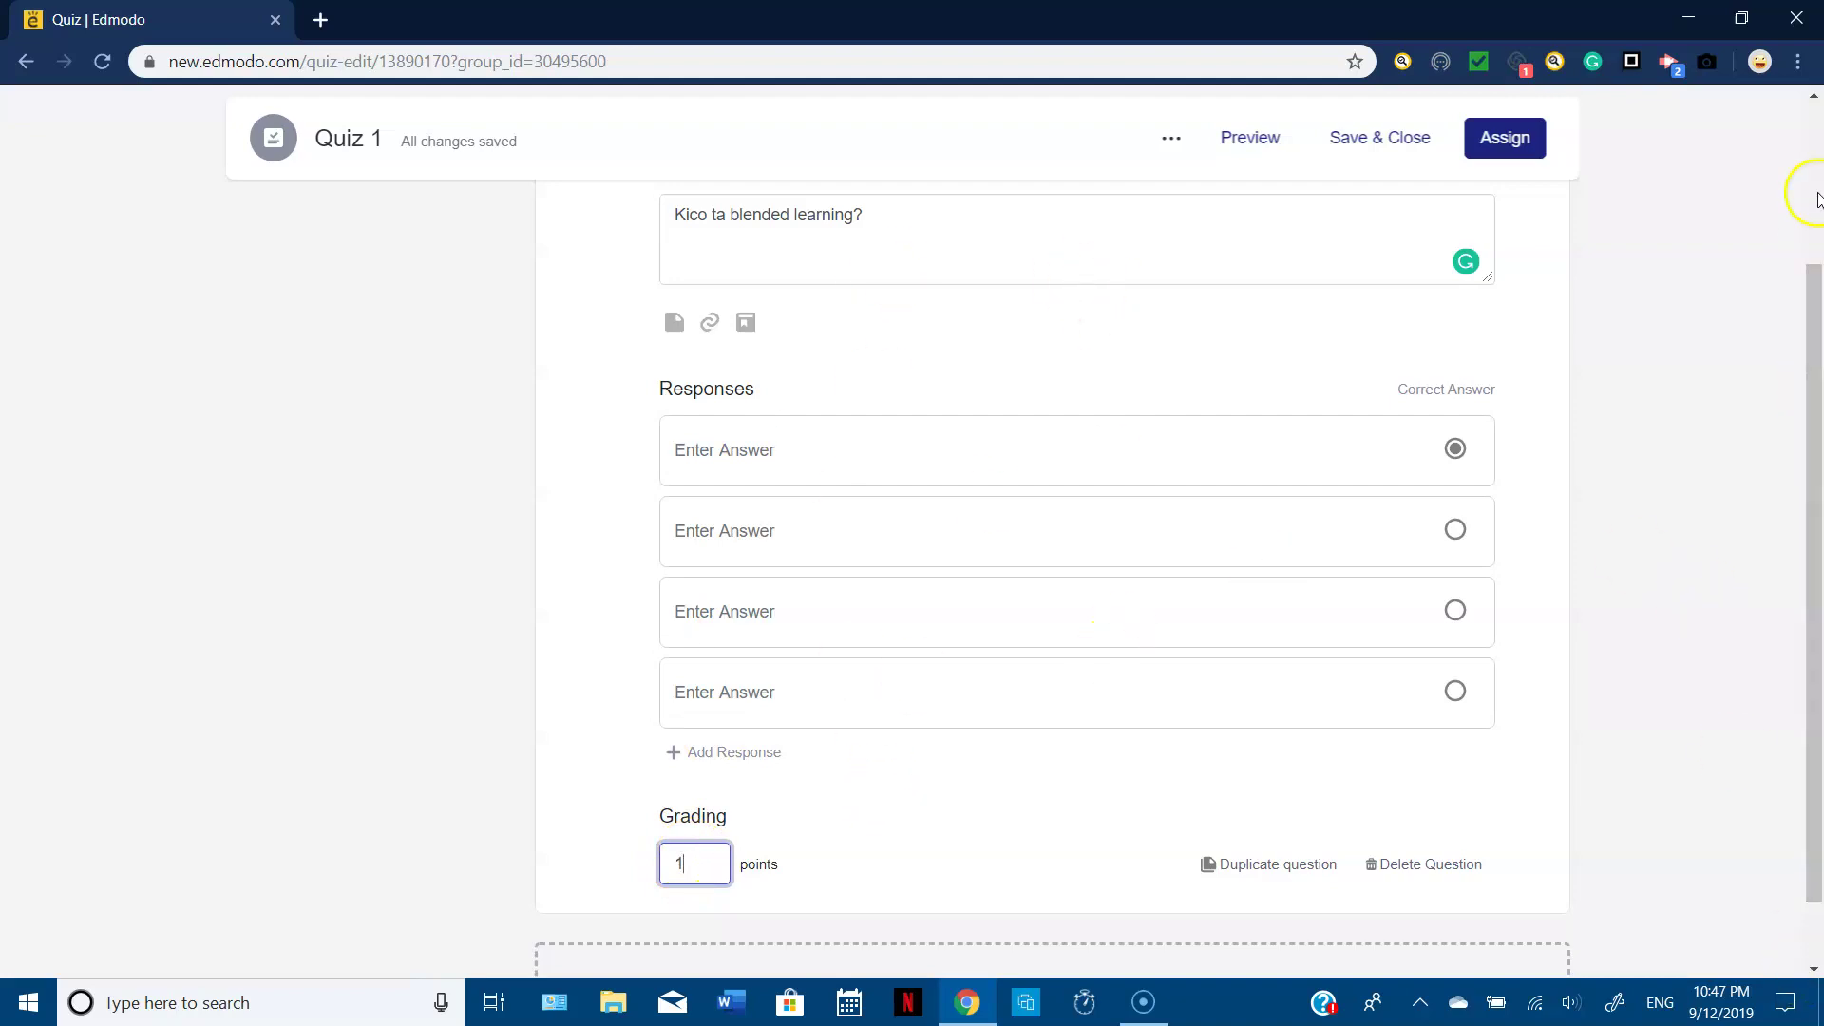
pyautogui.click(1813, 133)
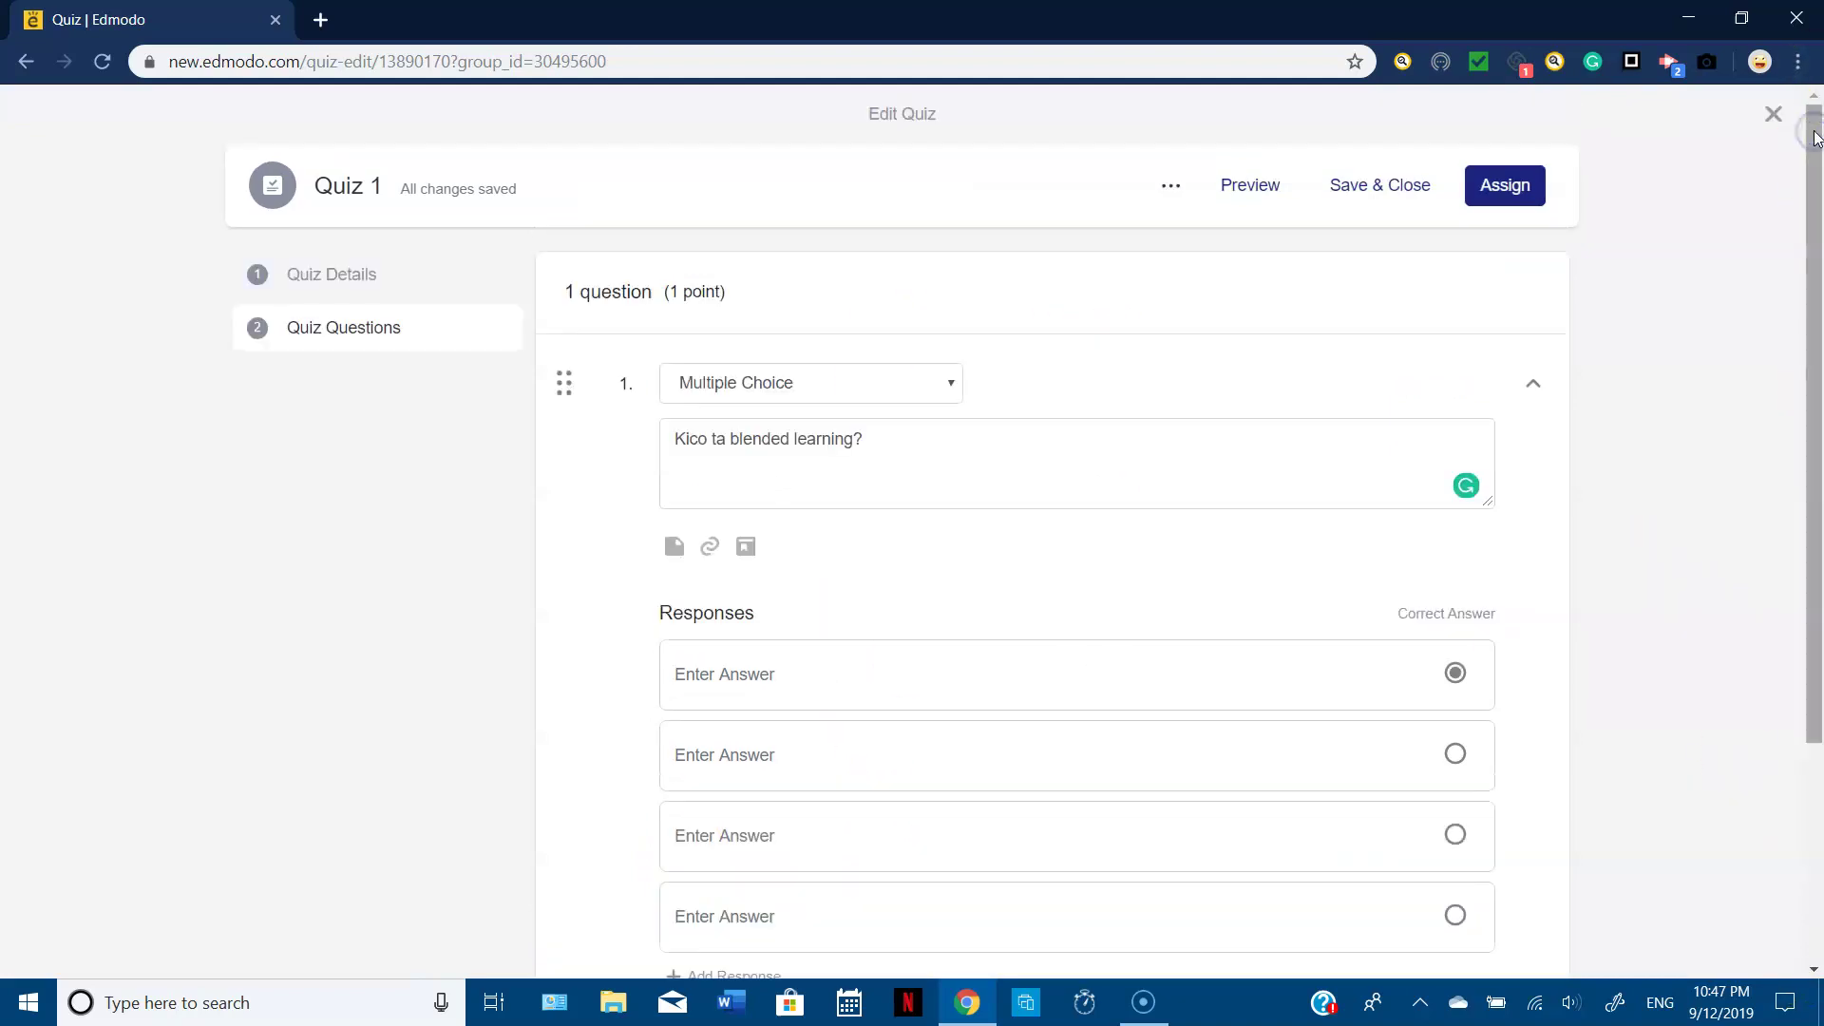
pyautogui.click(1262, 182)
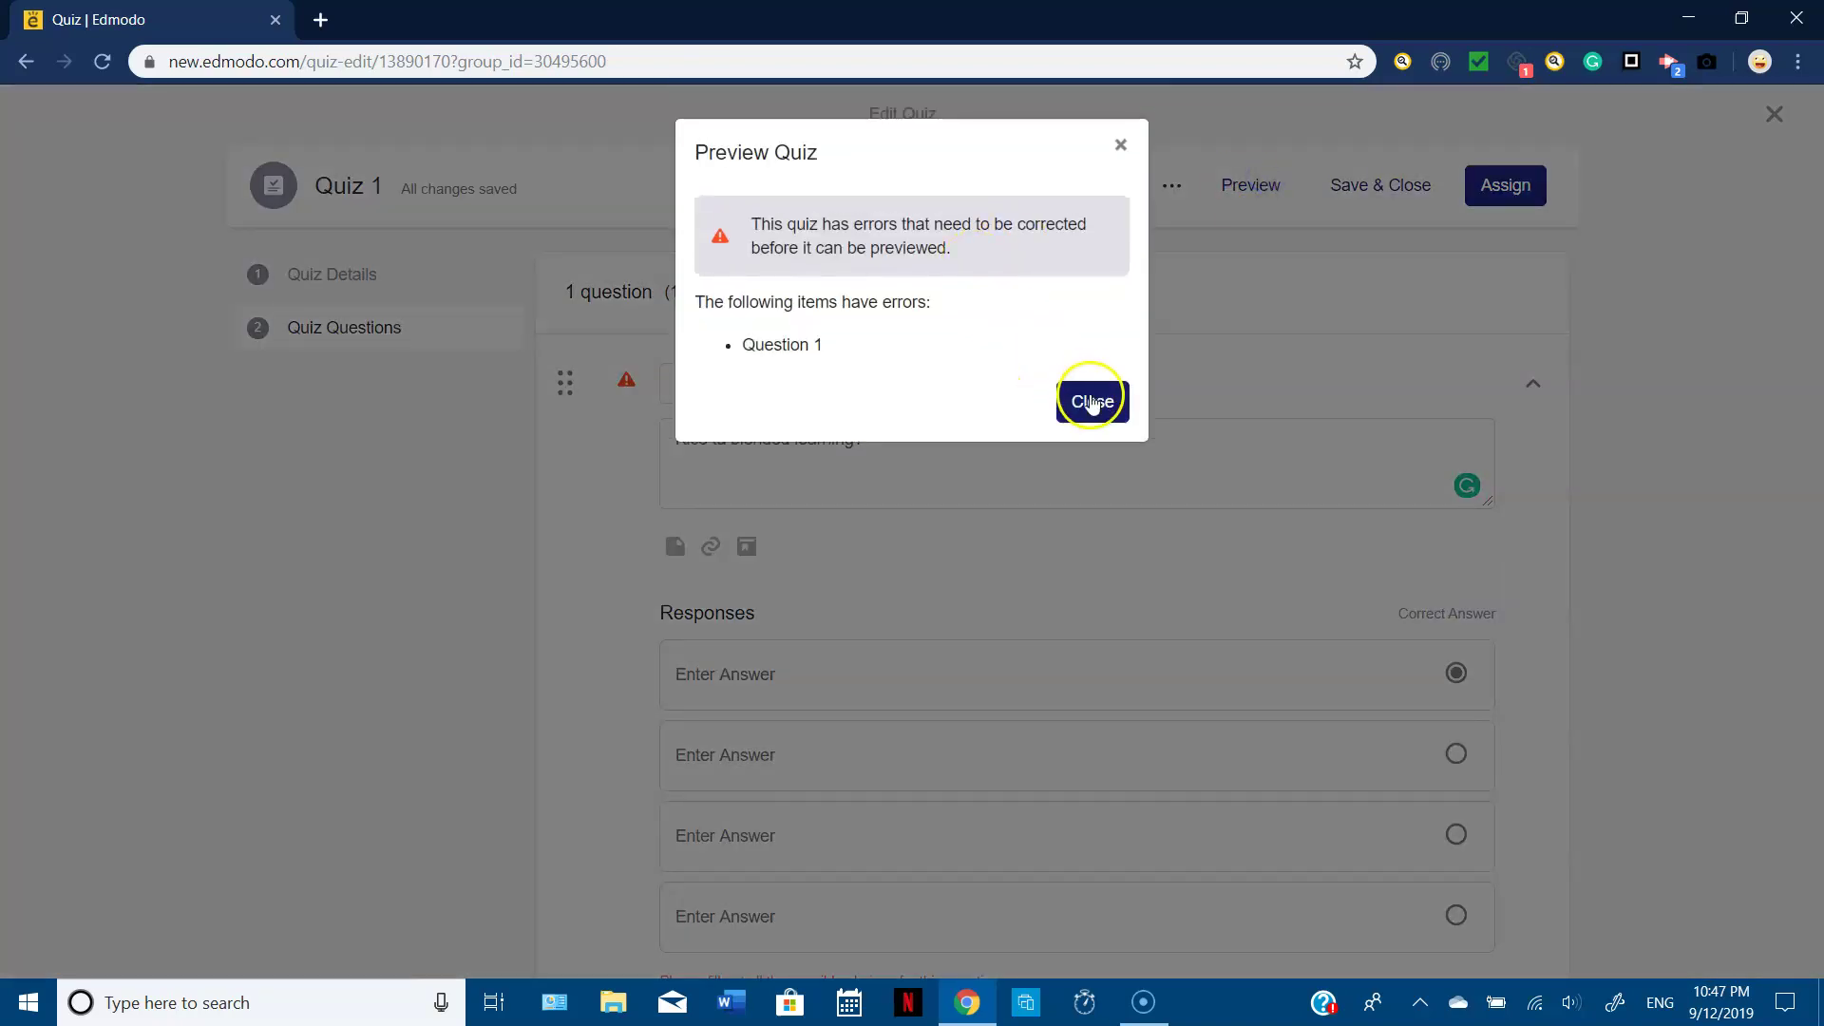
pyautogui.click(1102, 421)
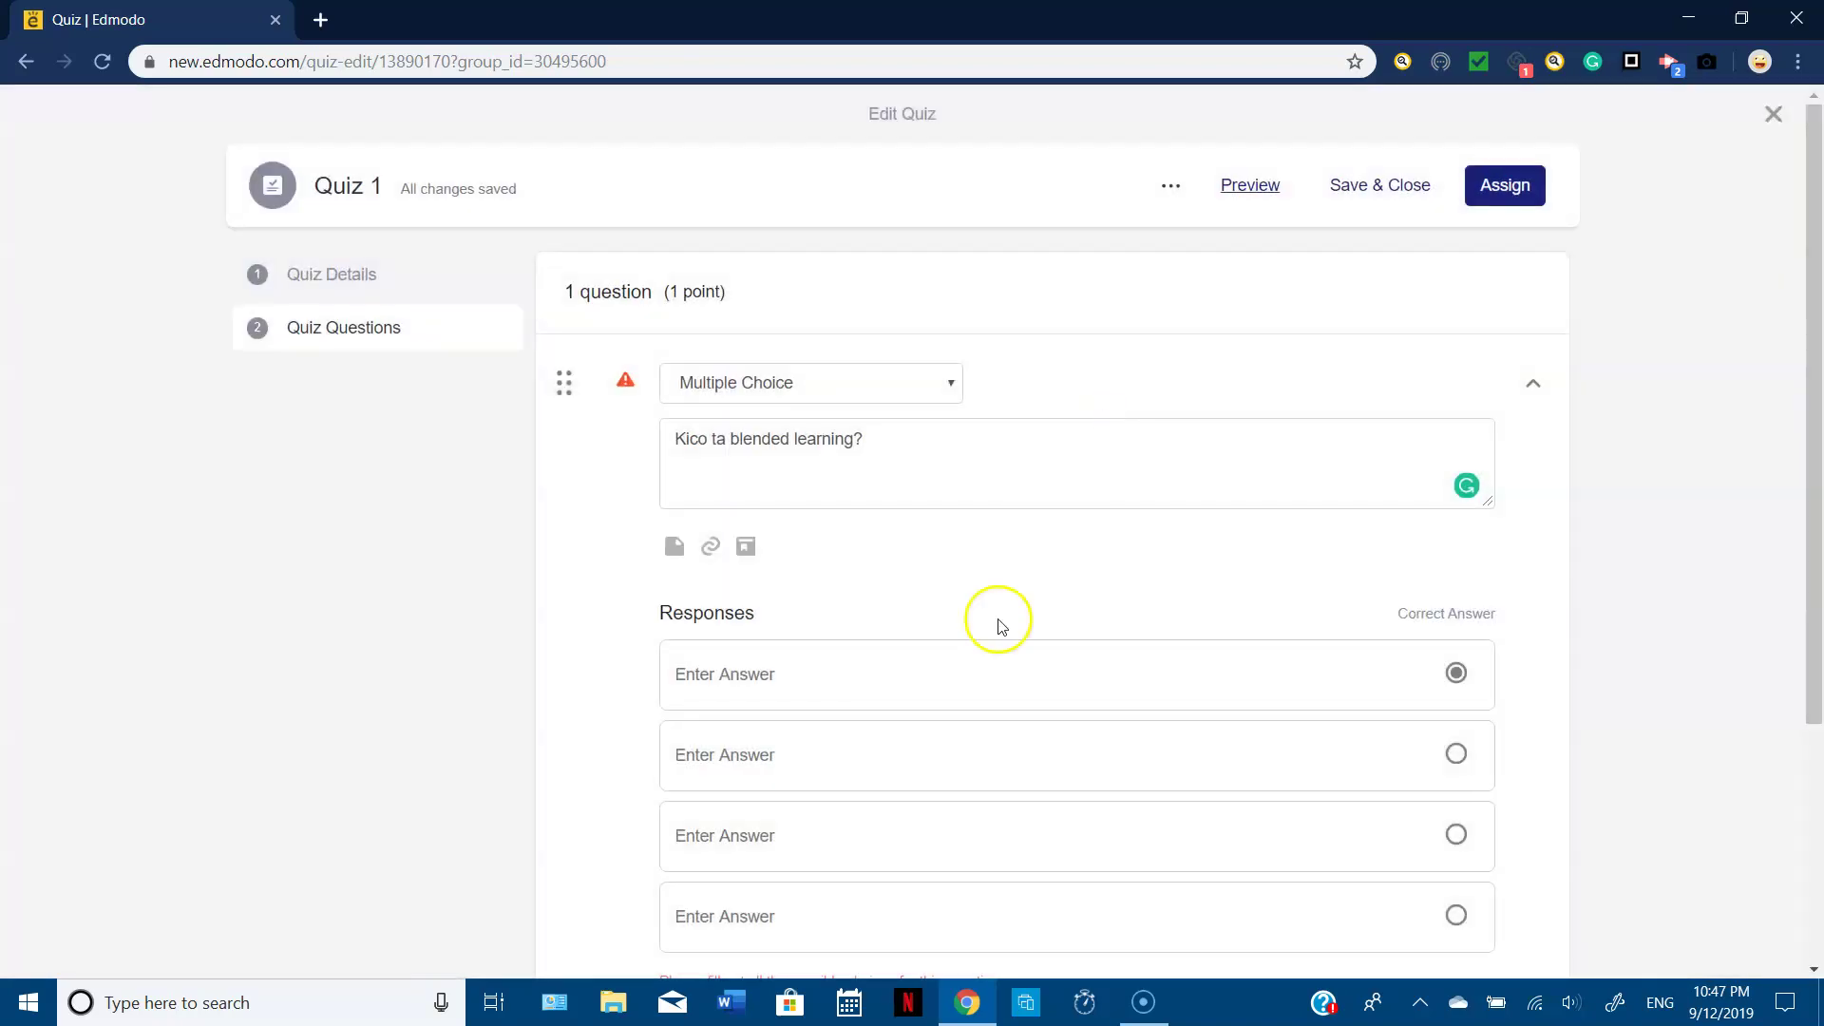
# - Fill in the first three responses with "Face to face", "Online" and "Both", and mark "Both" as the correct answer
pyautogui.click(933, 689)
pyautogui.write('Face to face')
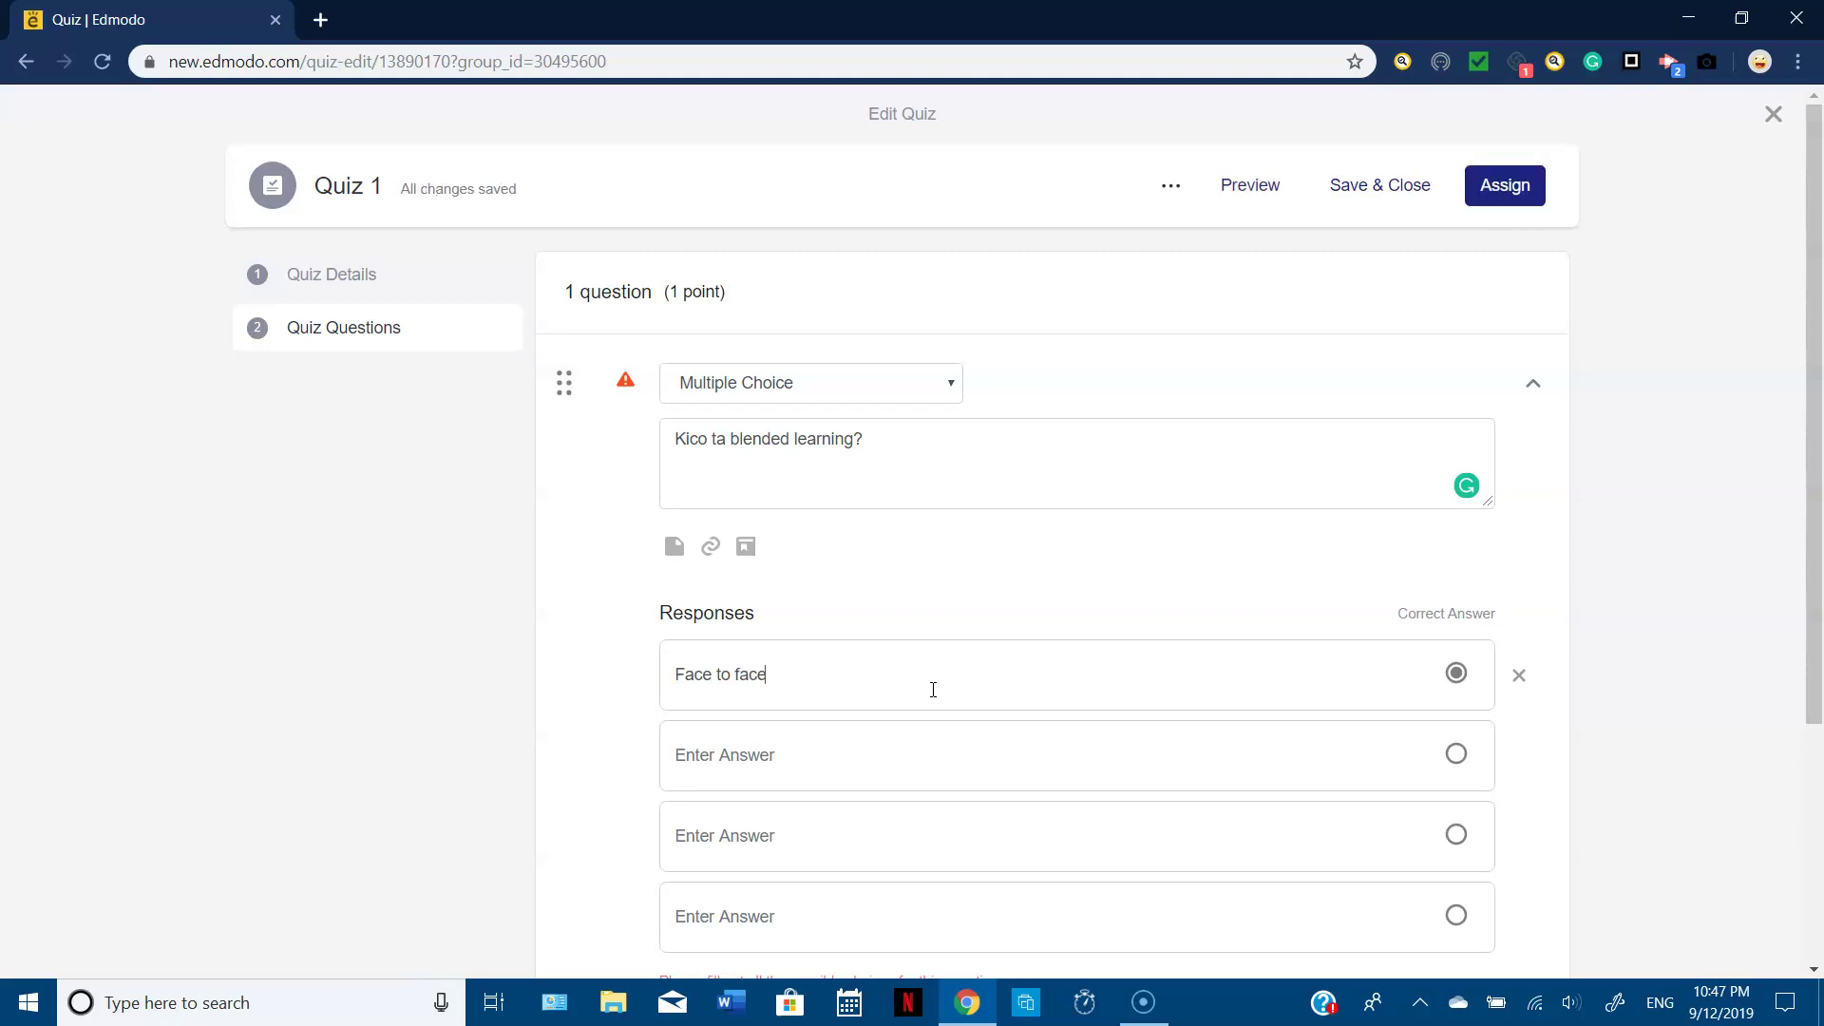
pyautogui.click(937, 759)
pyautogui.write('Online')
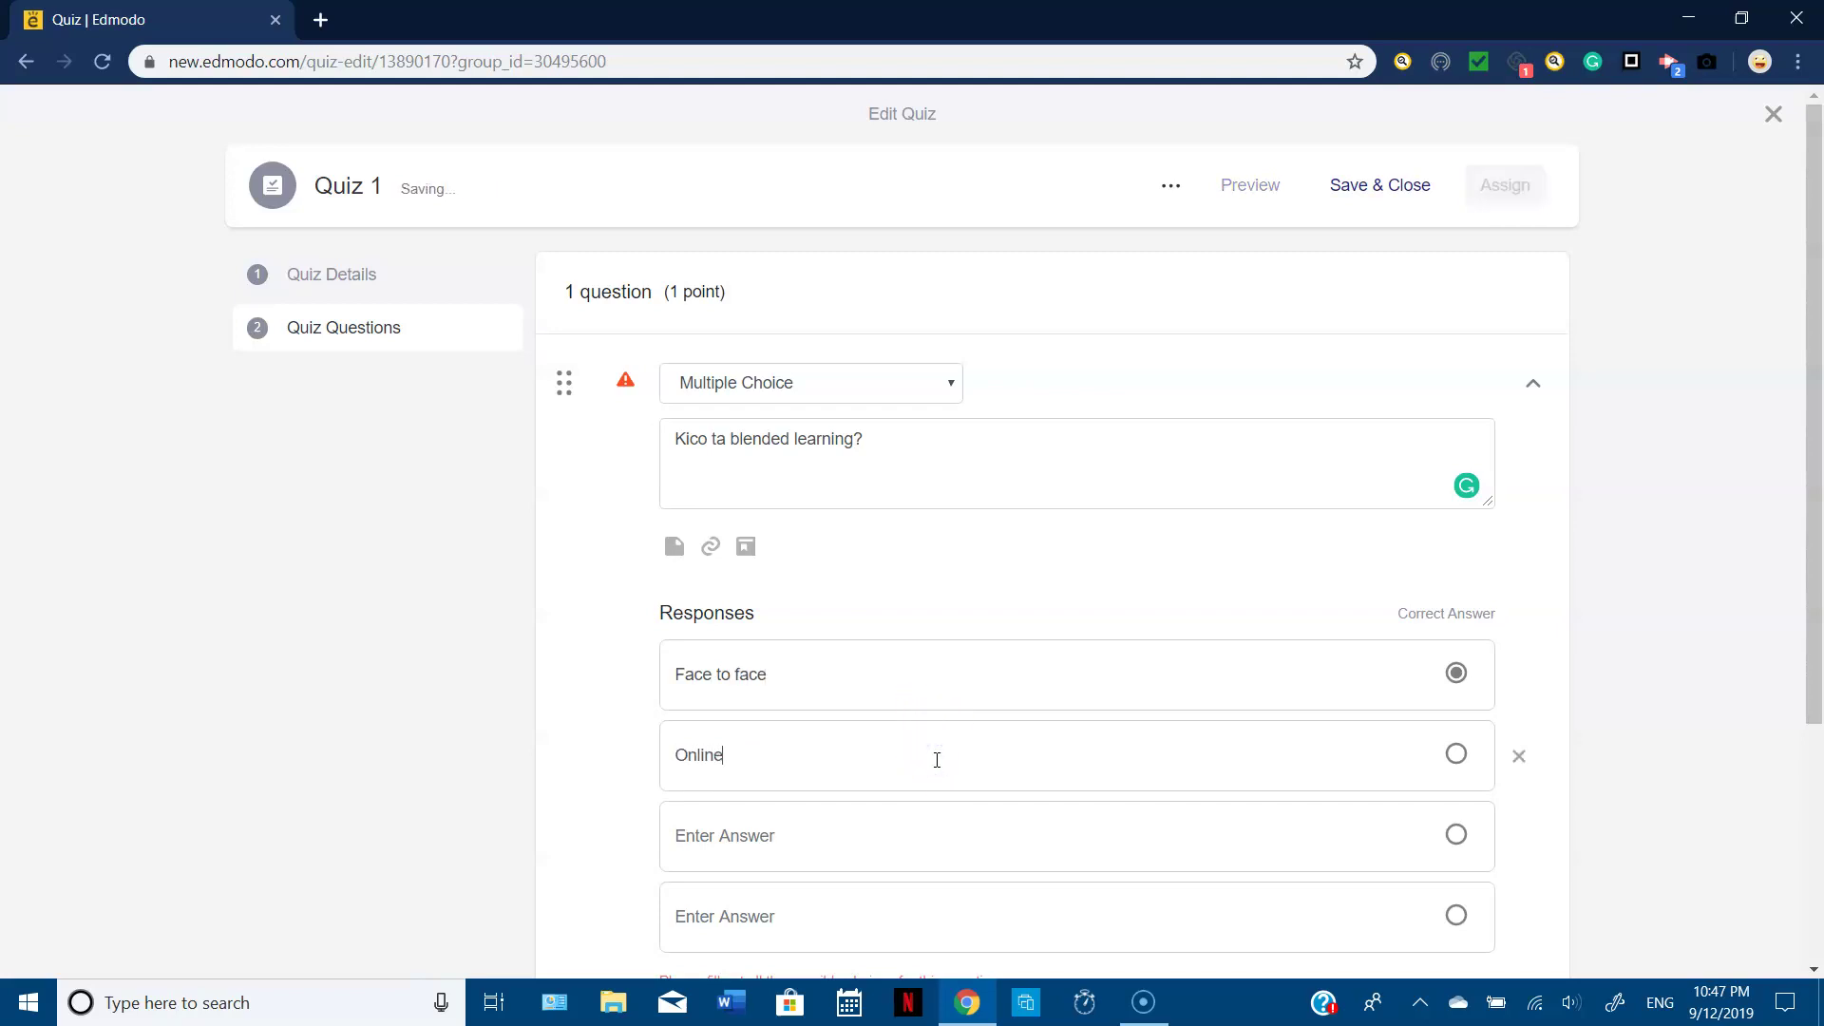
pyautogui.click(937, 824)
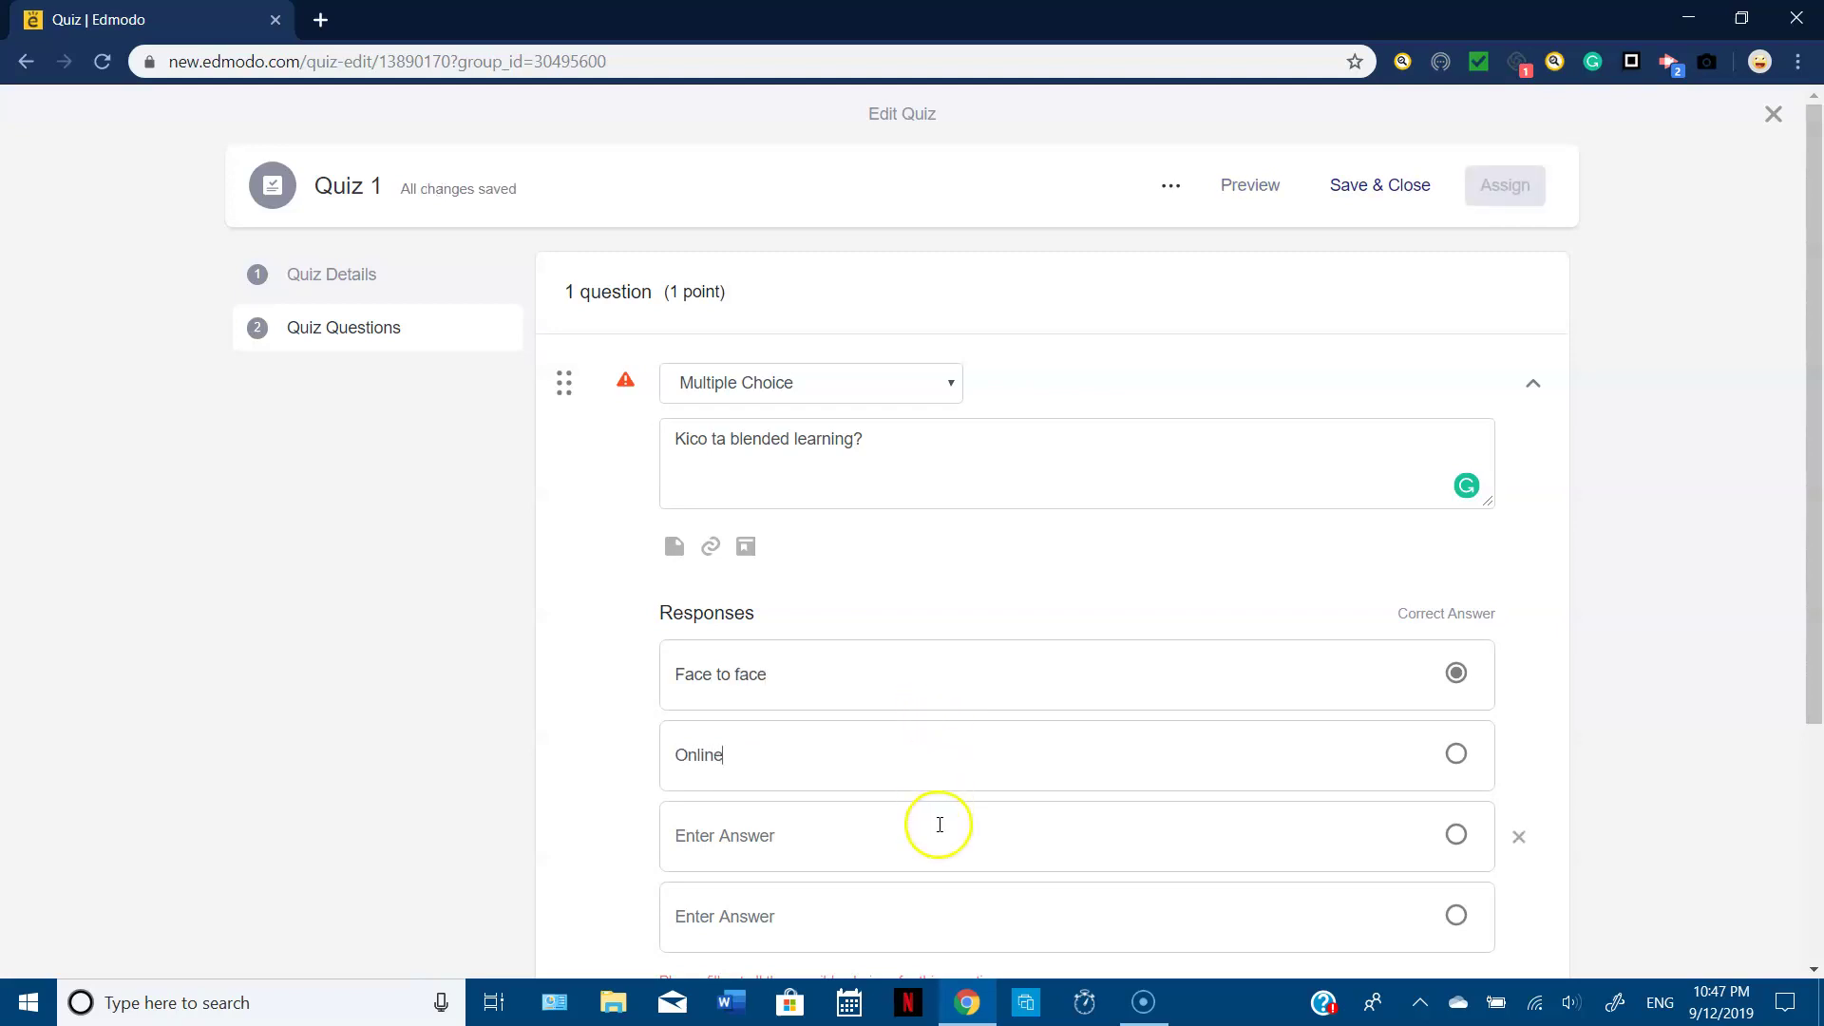
pyautogui.write('Both')
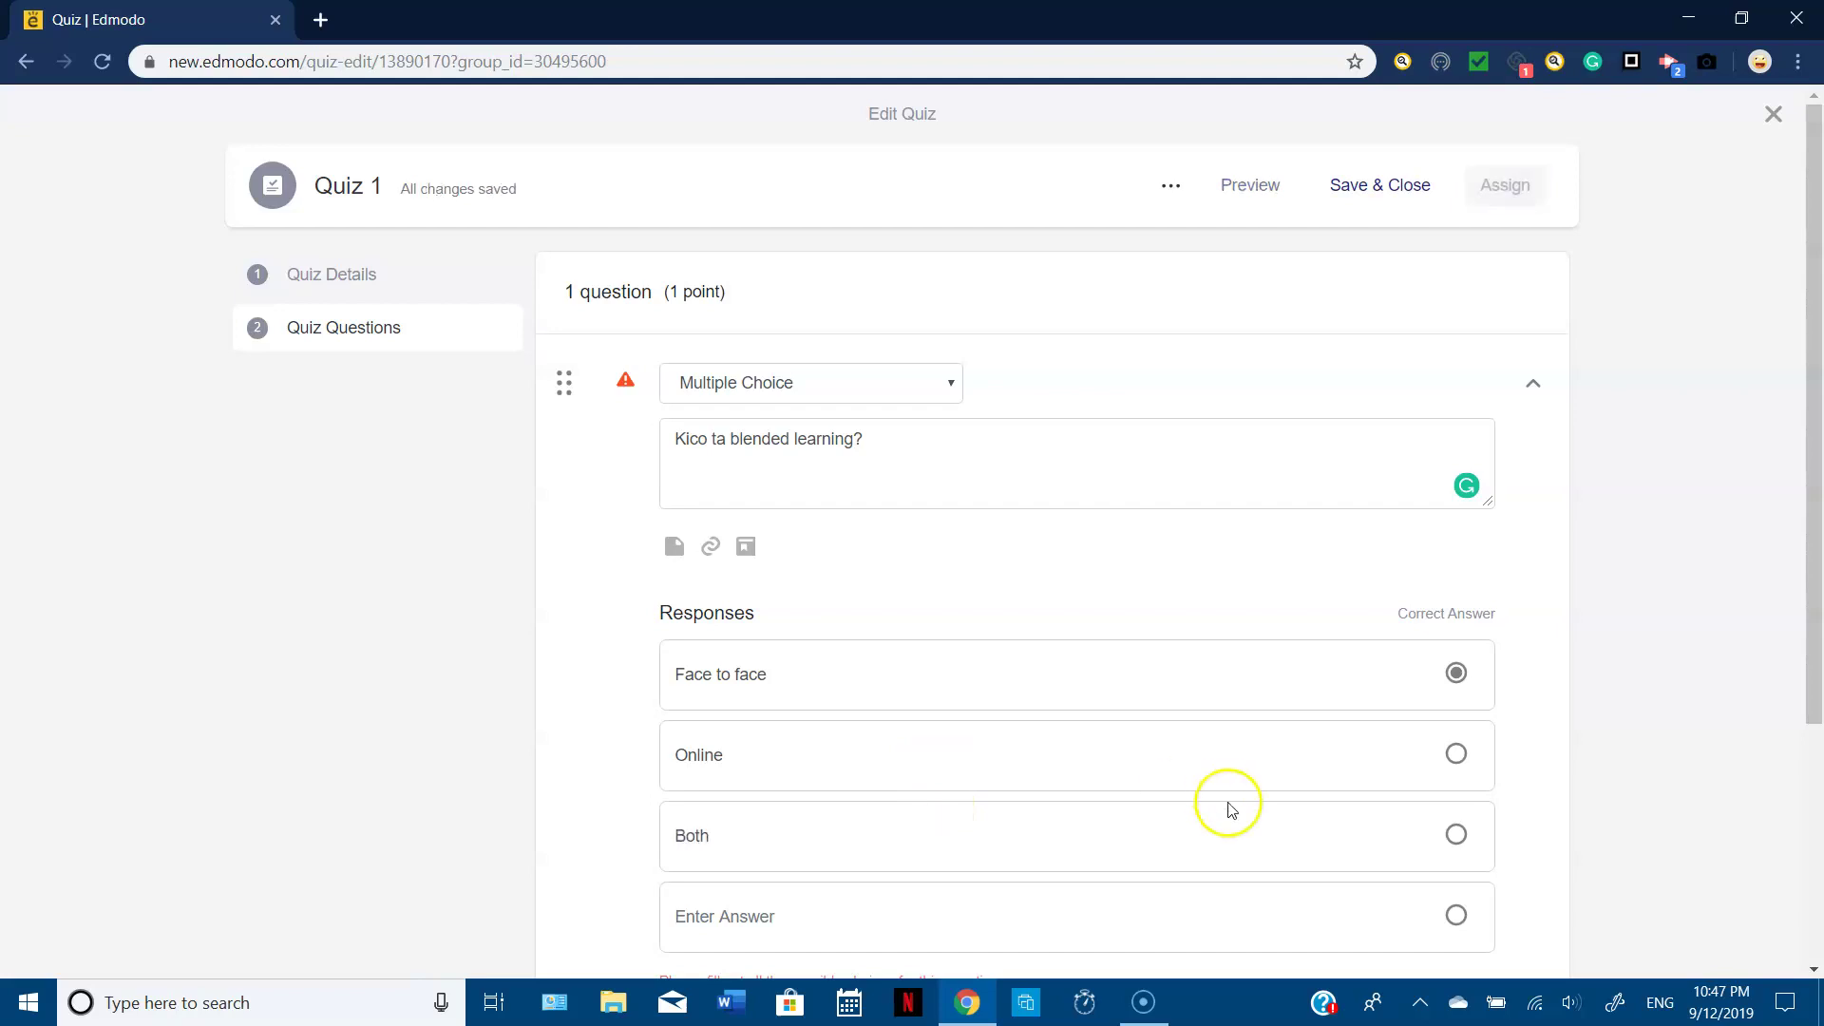
pyautogui.click(1460, 838)
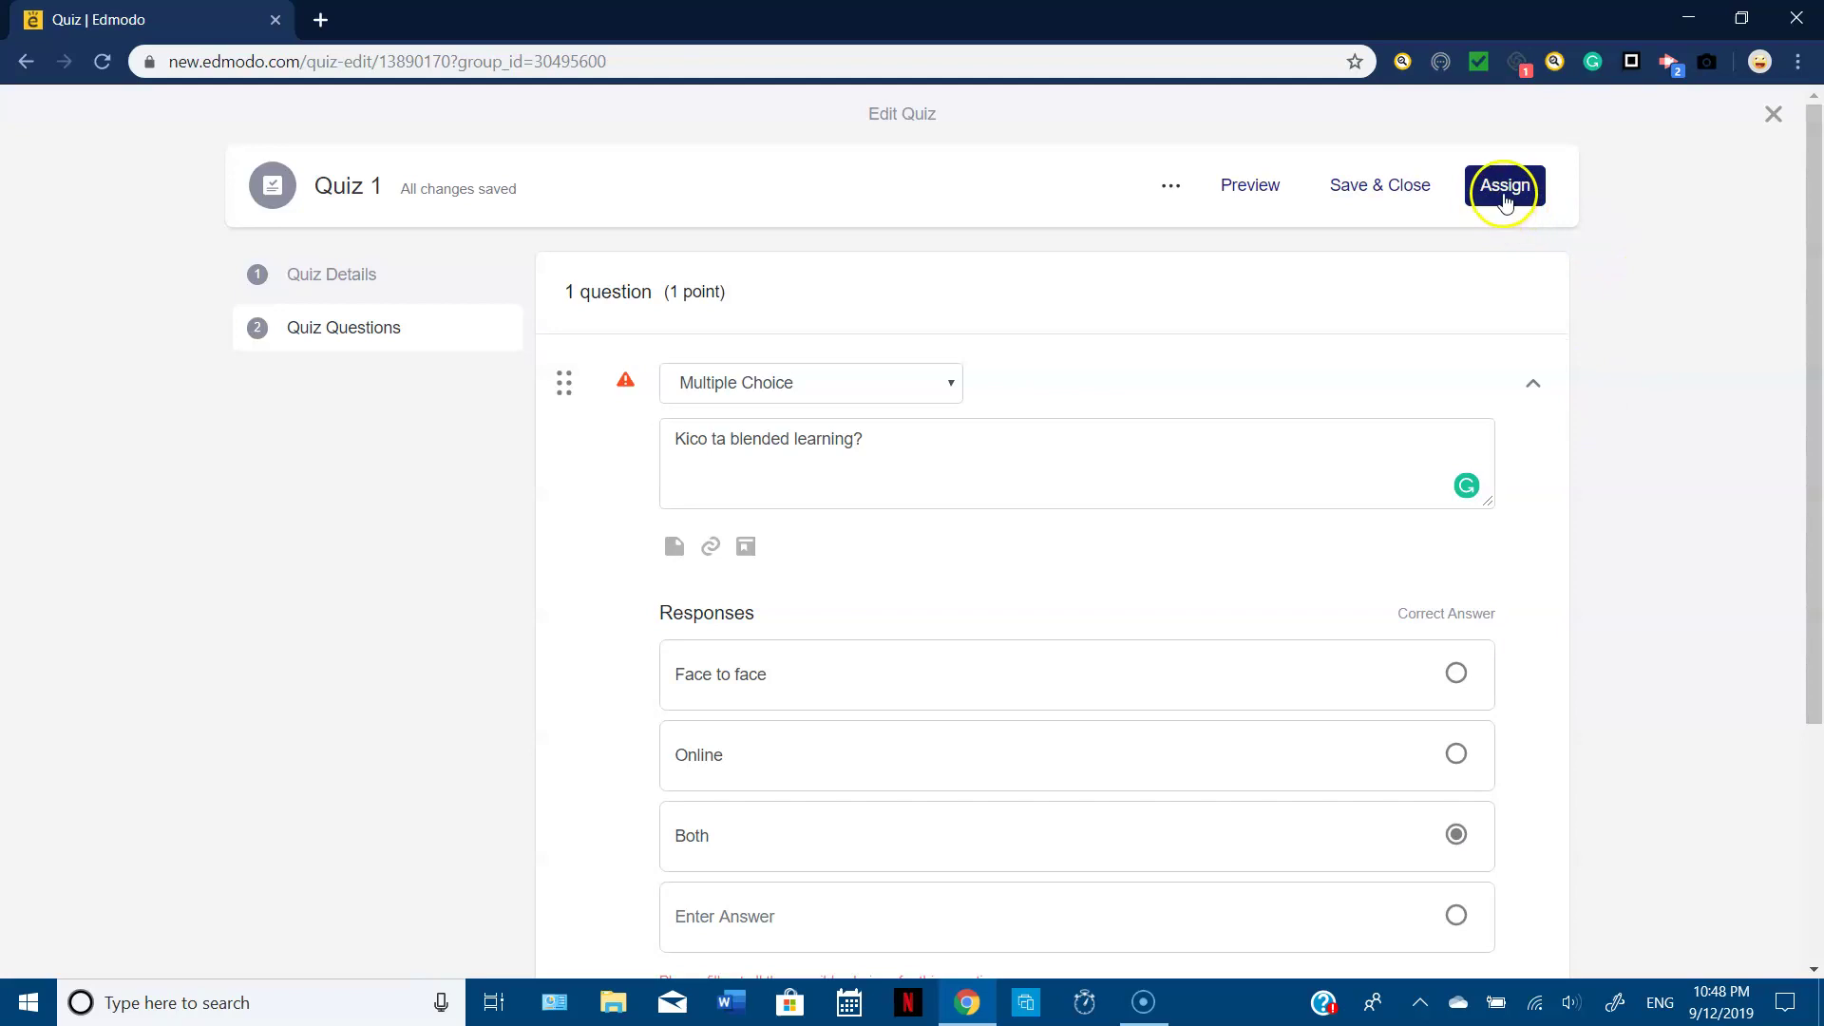
# - Try to assign the quiz and reselect Multiple Choice as the type of question 1
pyautogui.click(1504, 200)
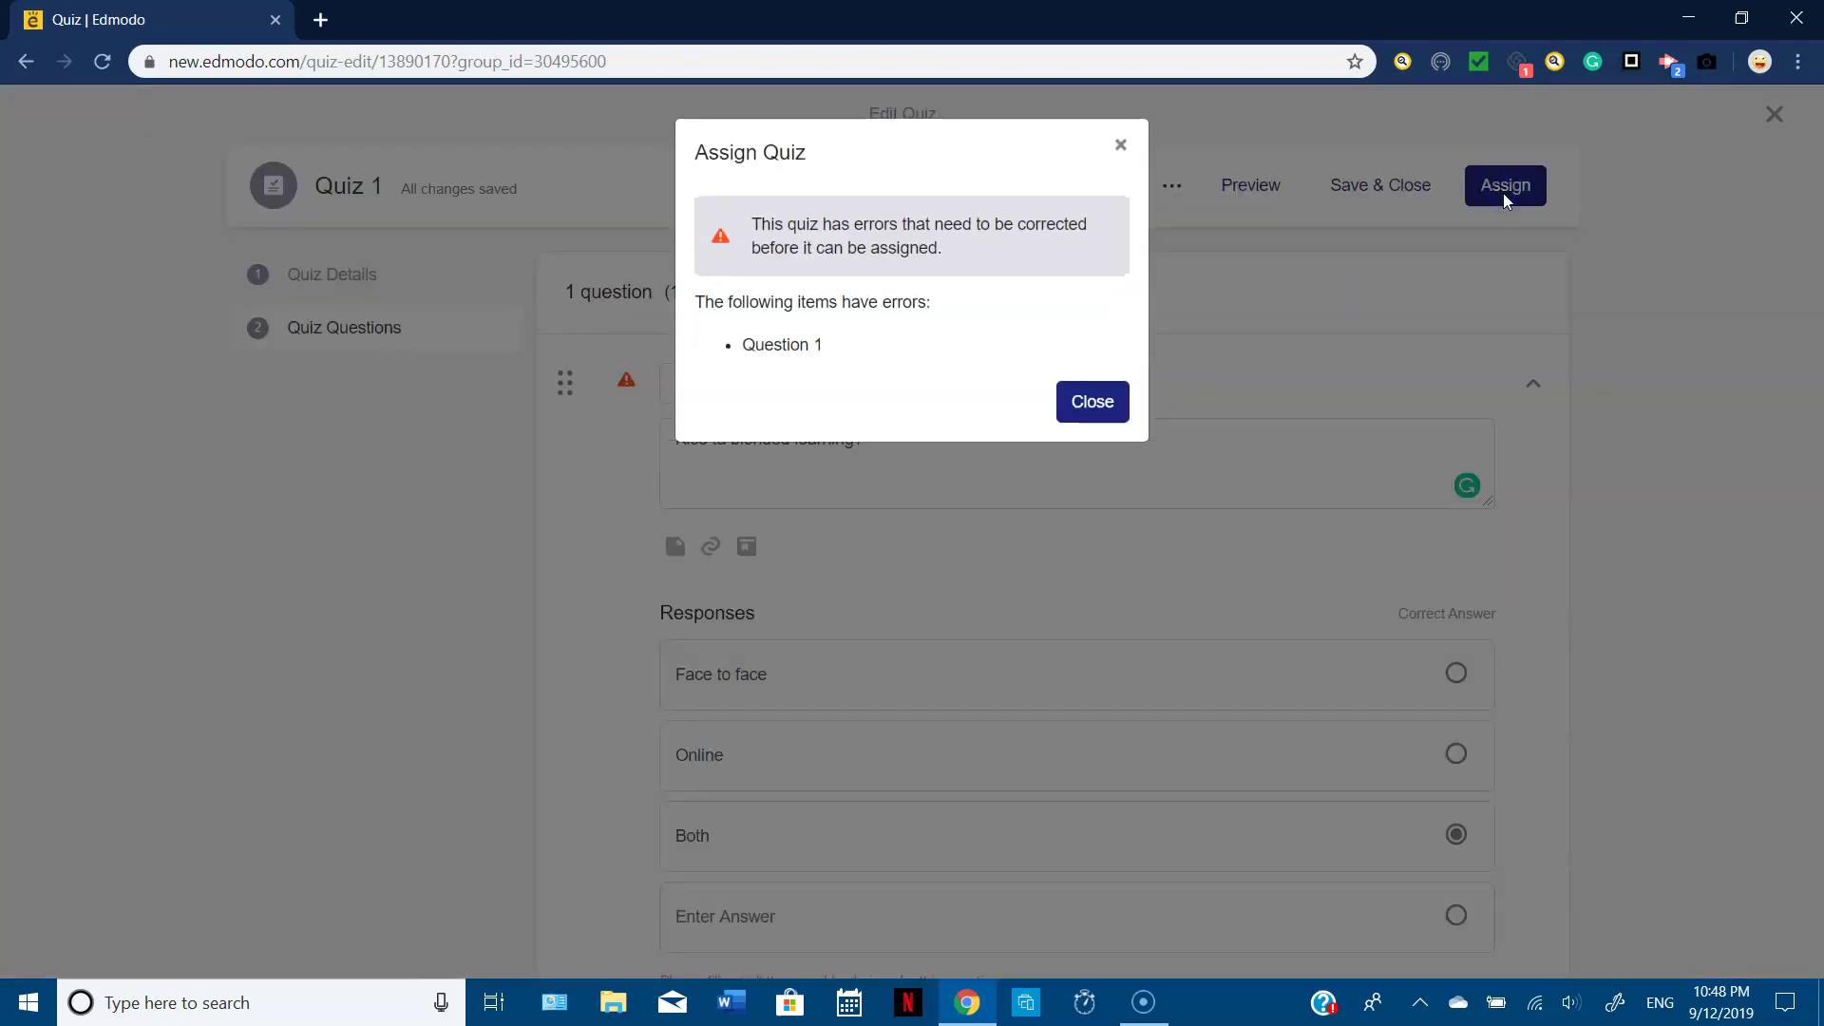
pyautogui.click(1091, 401)
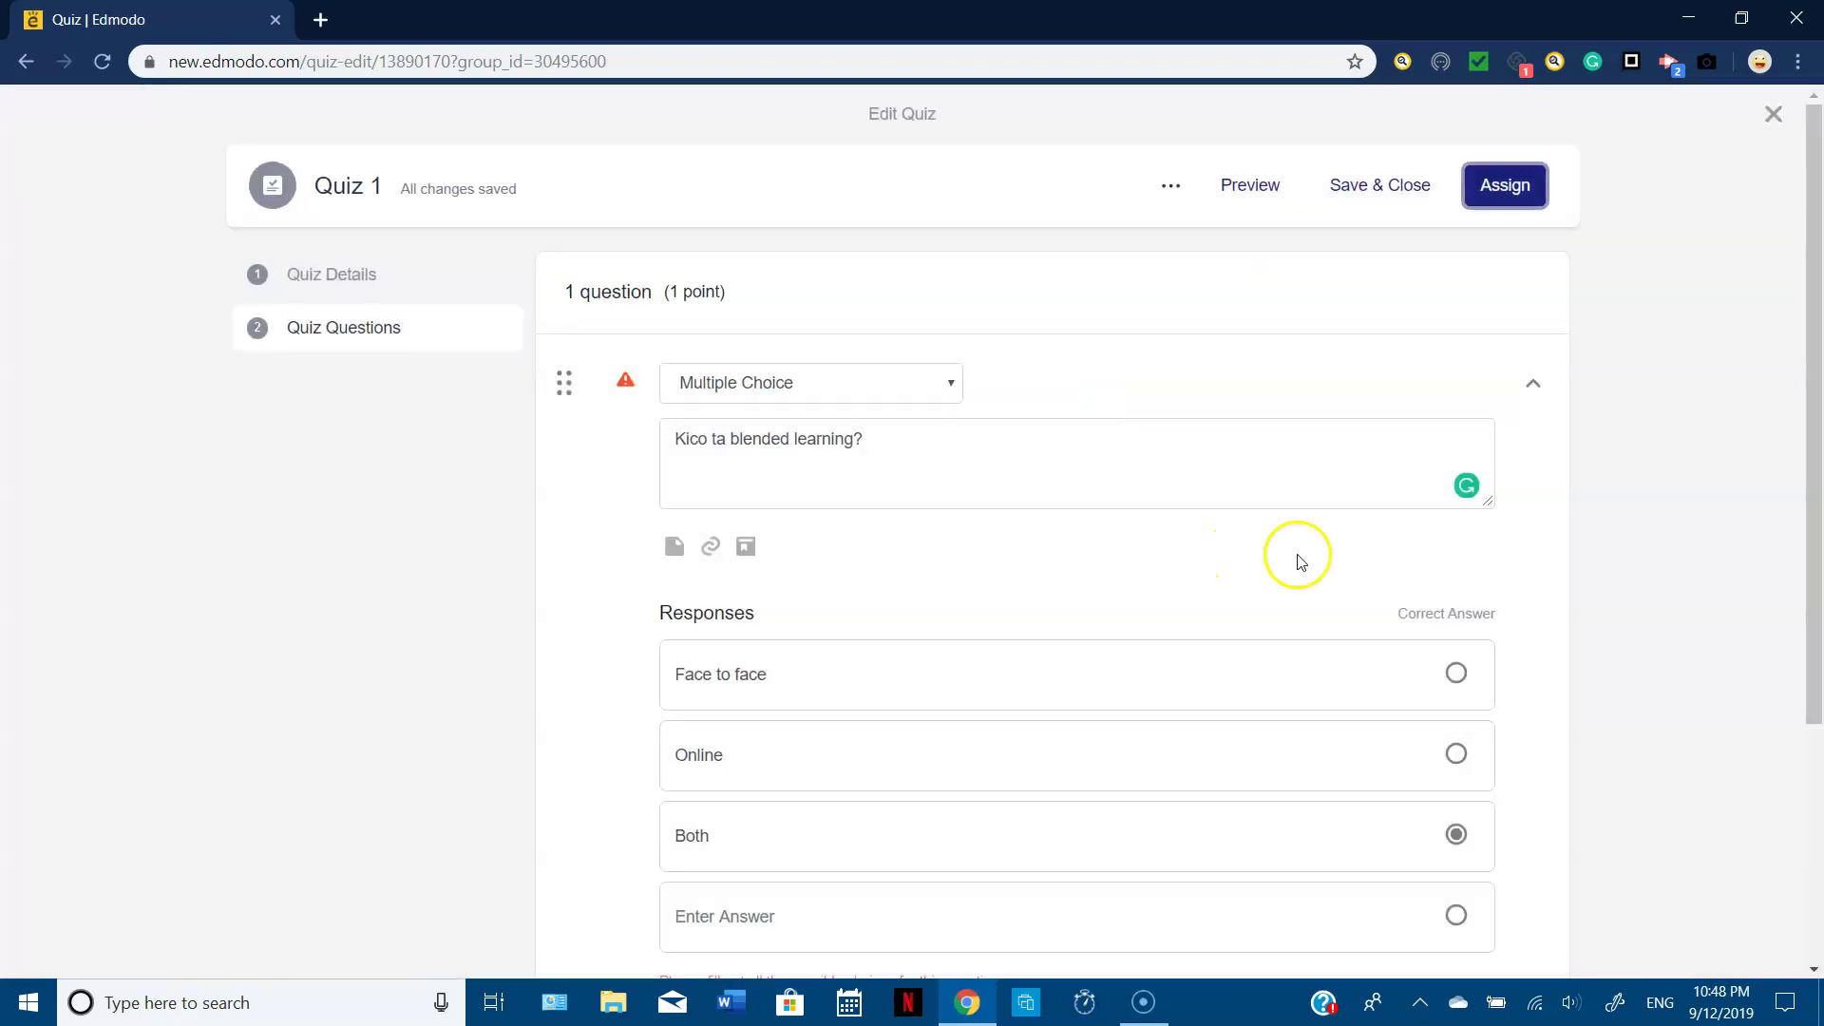
pyautogui.click(927, 381)
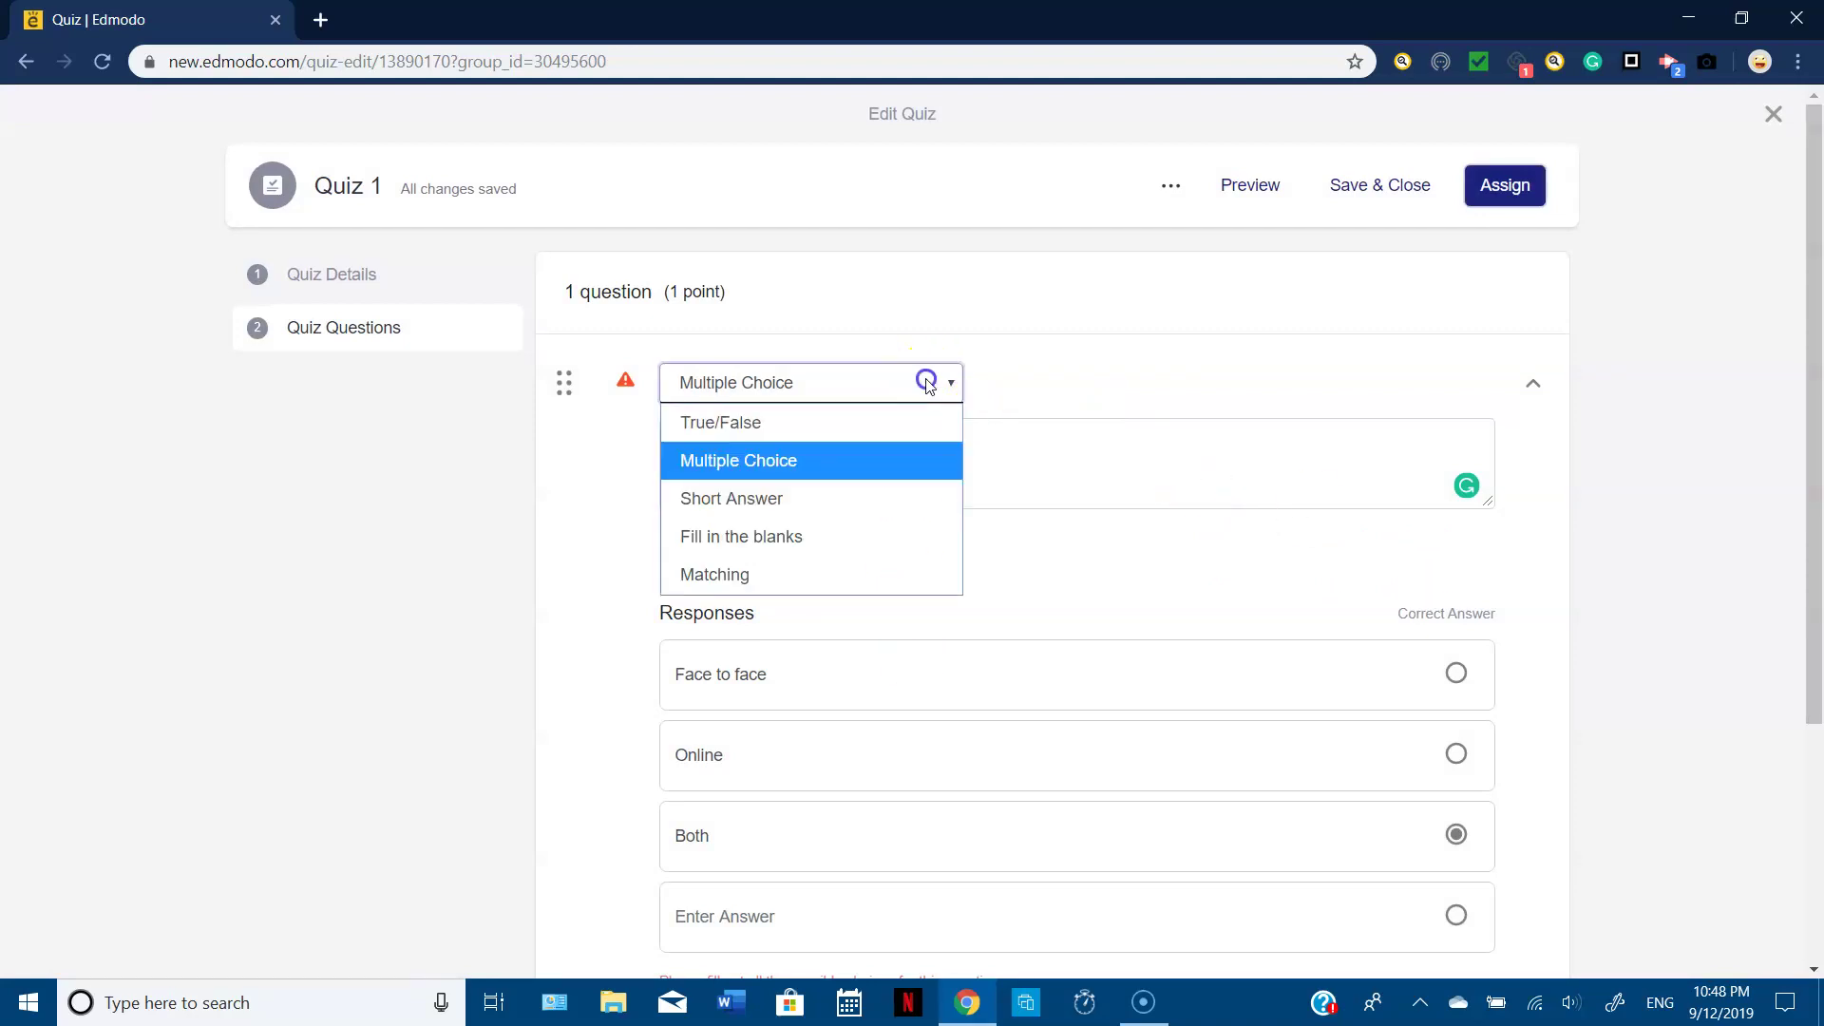
pyautogui.click(879, 462)
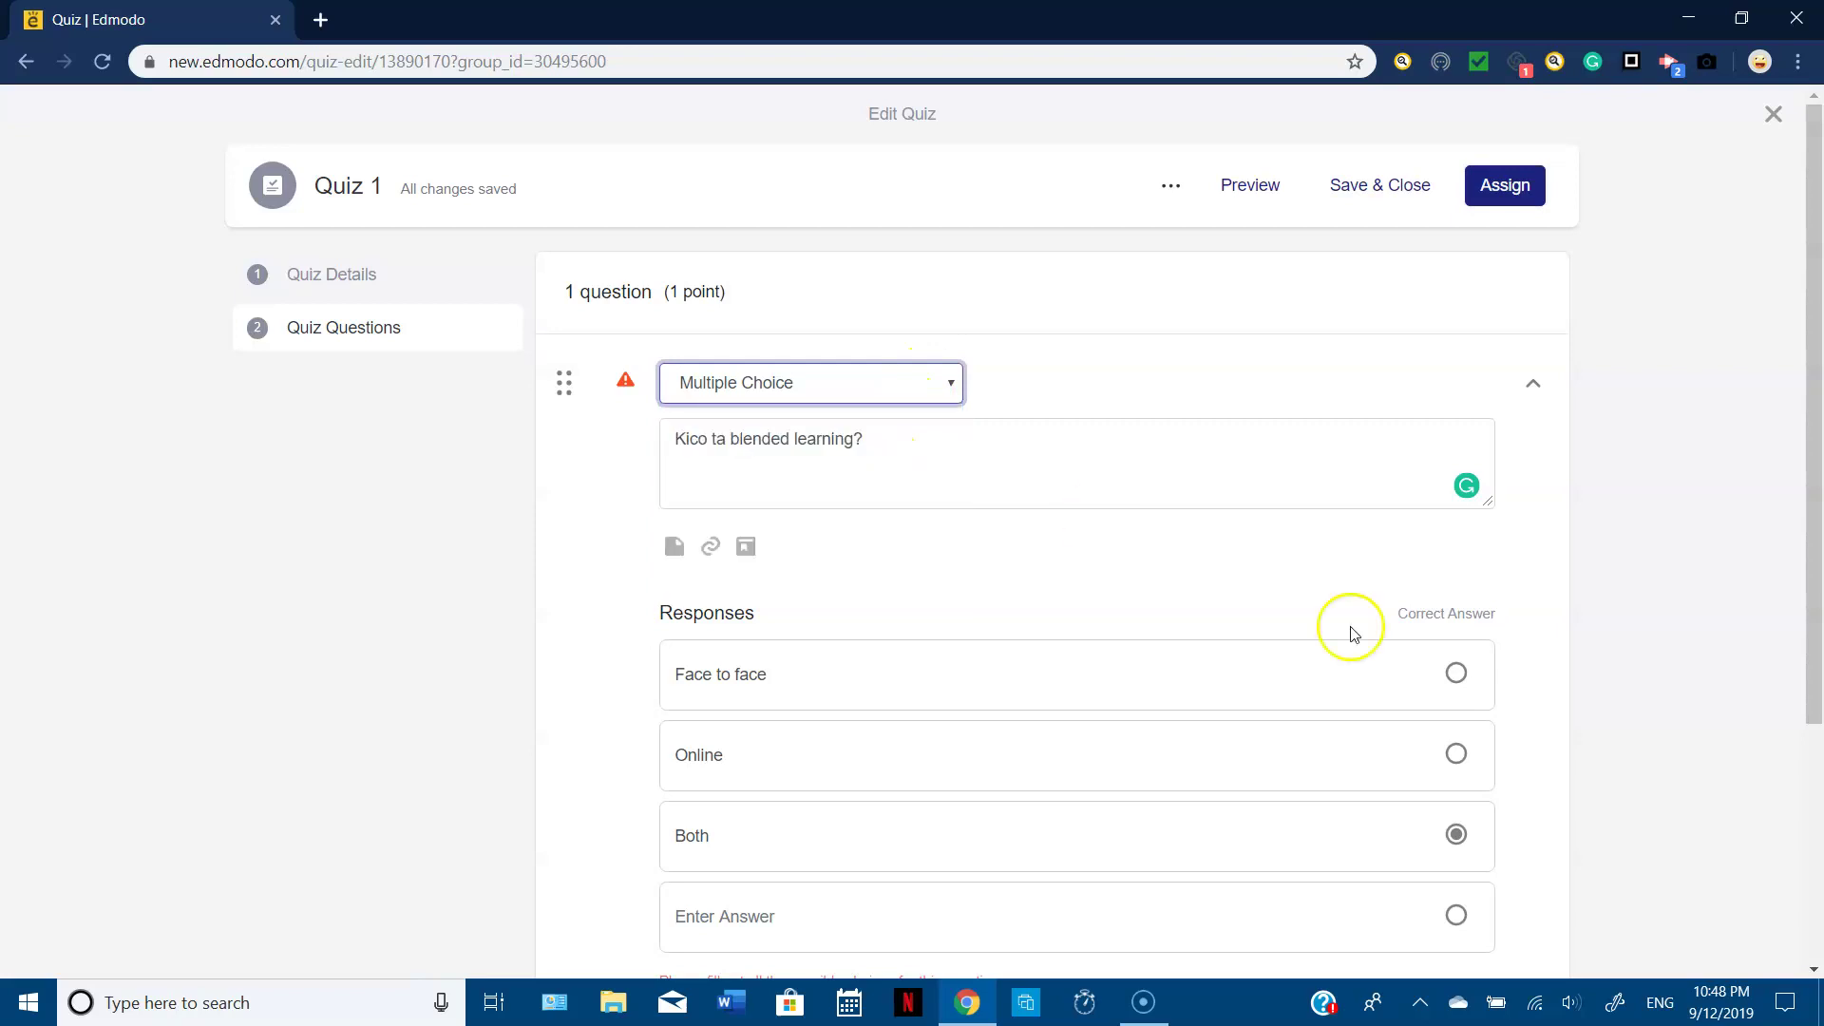
# - Enter "None" as the fourth response of question 1
pyautogui.click(1814, 970)
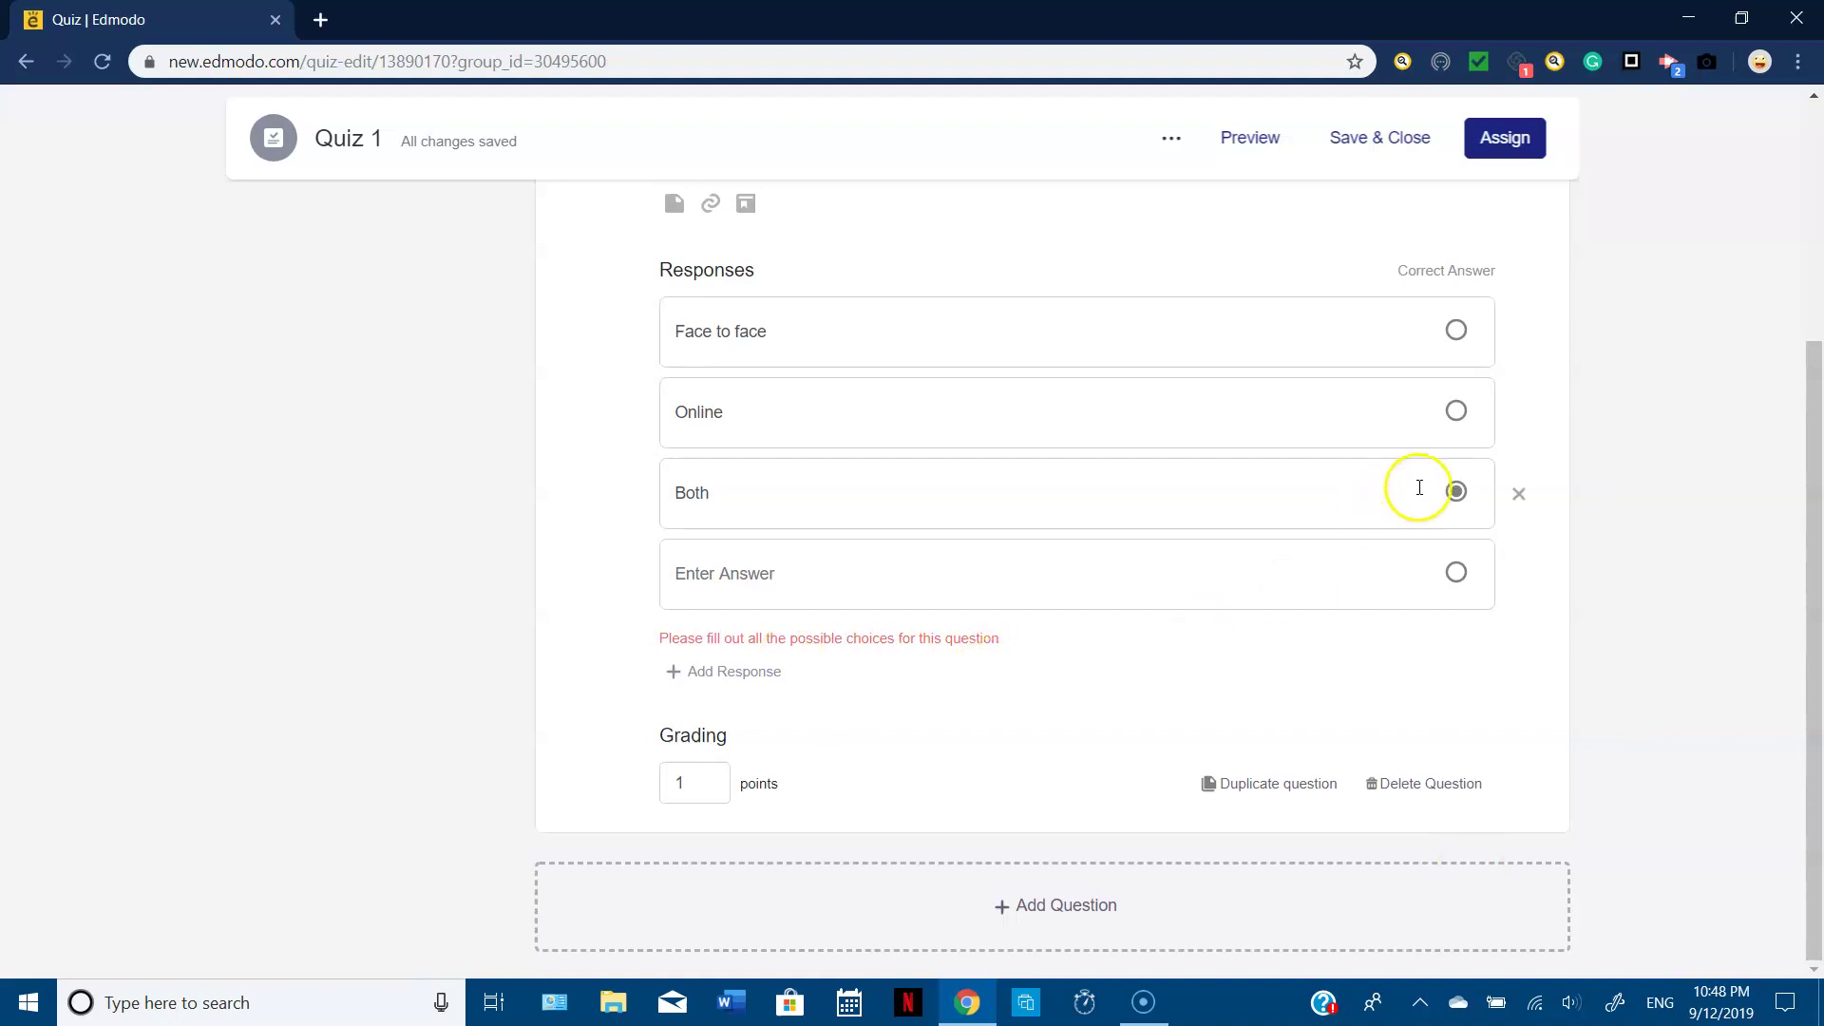
pyautogui.click(1083, 584)
pyautogui.write('Non')
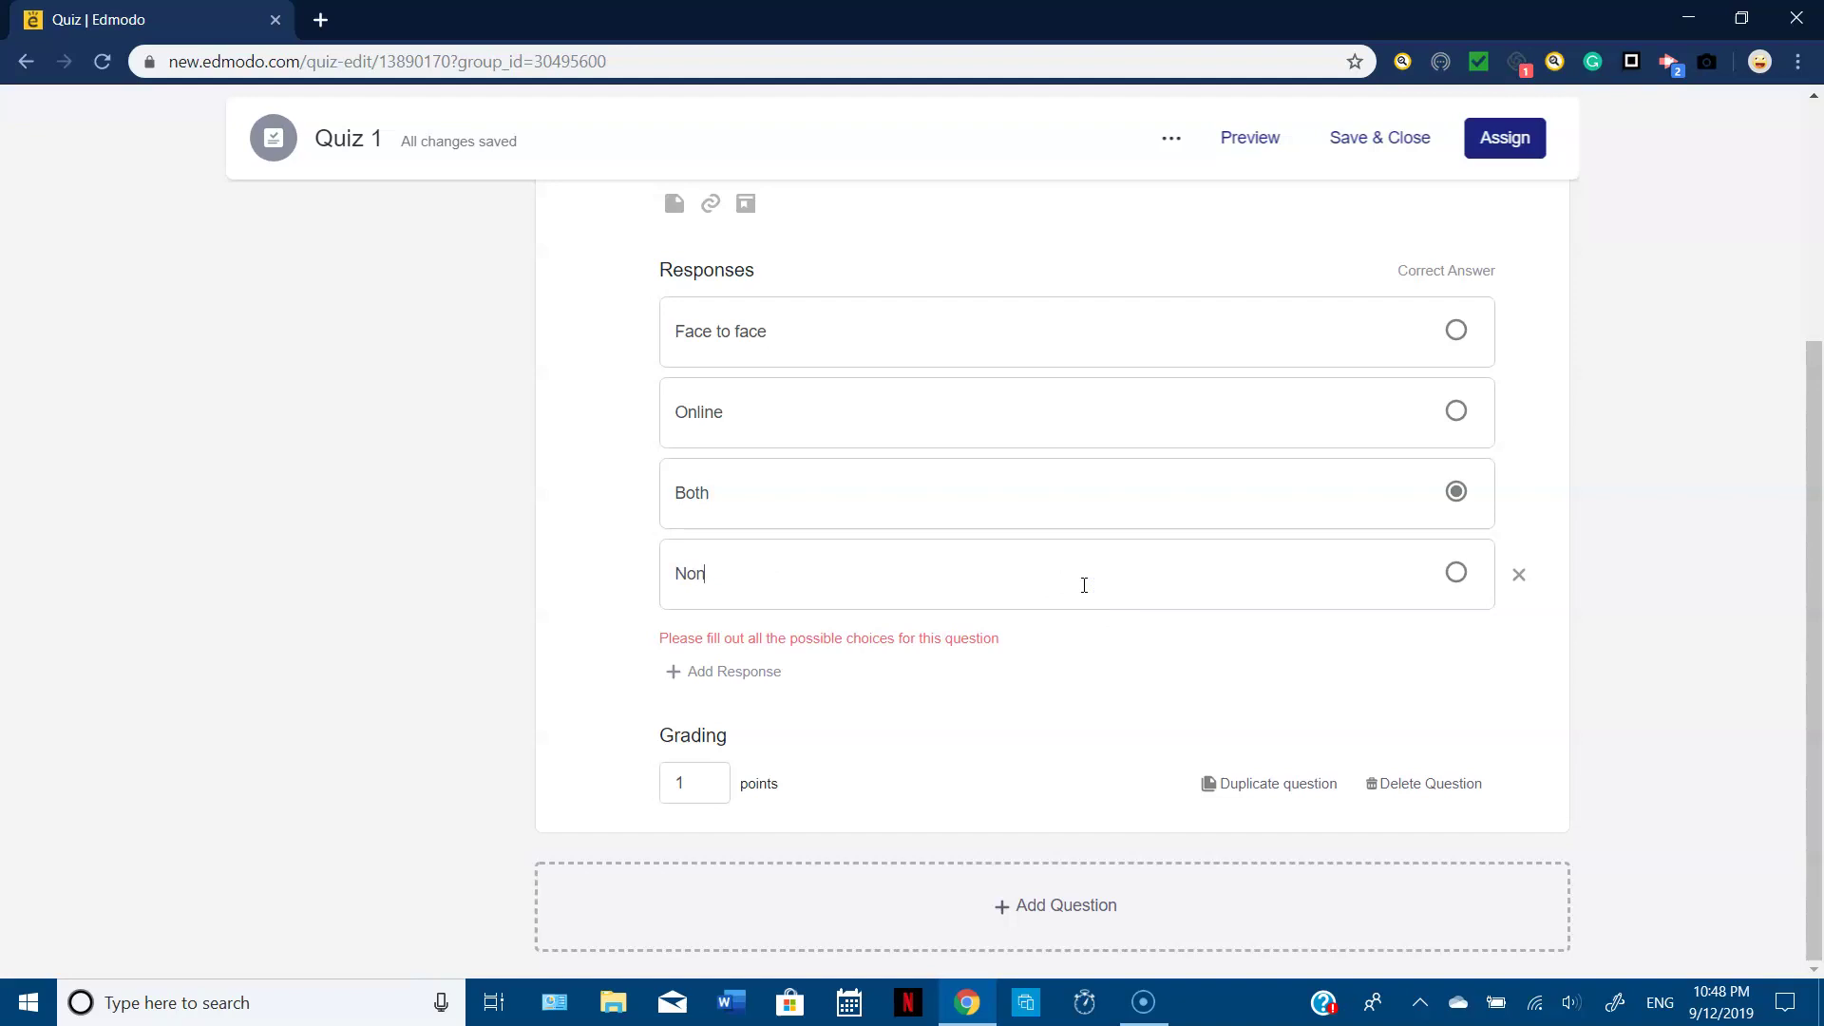
pyautogui.write('e')
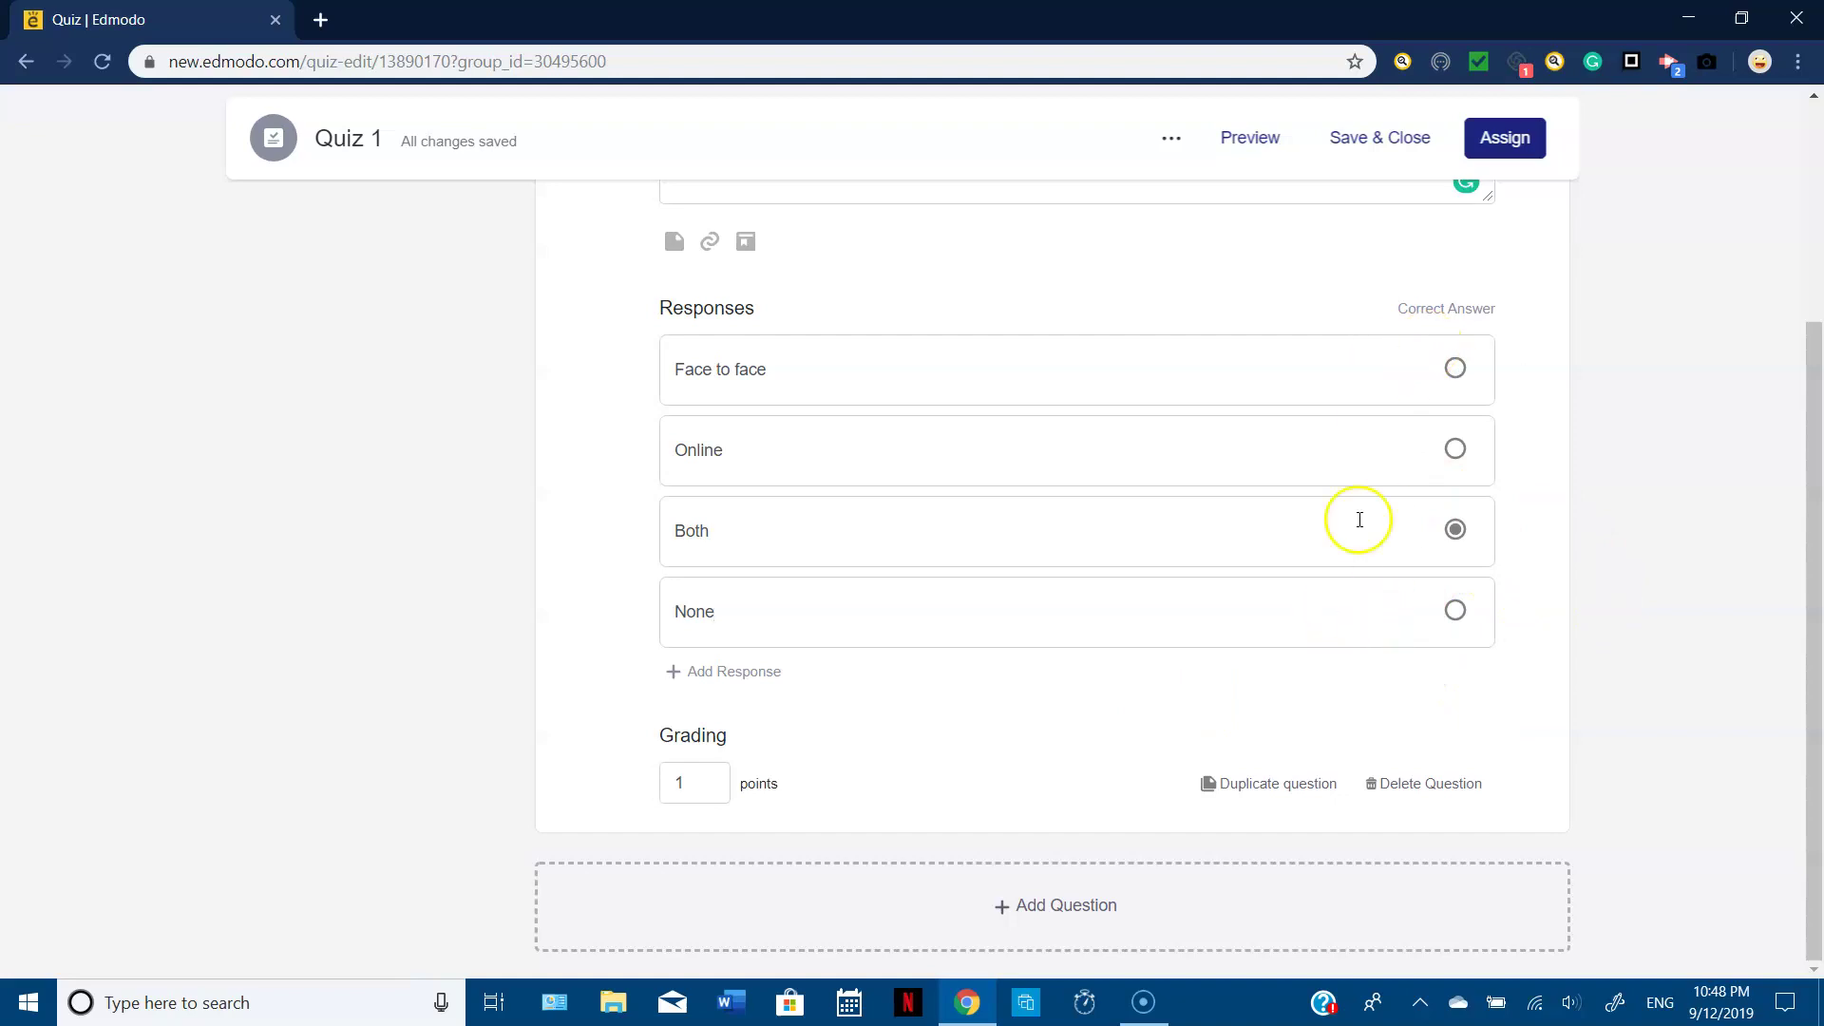
# - Preview Quiz 1 as students will see it and return to editing the quiz
pyautogui.click(1814, 99)
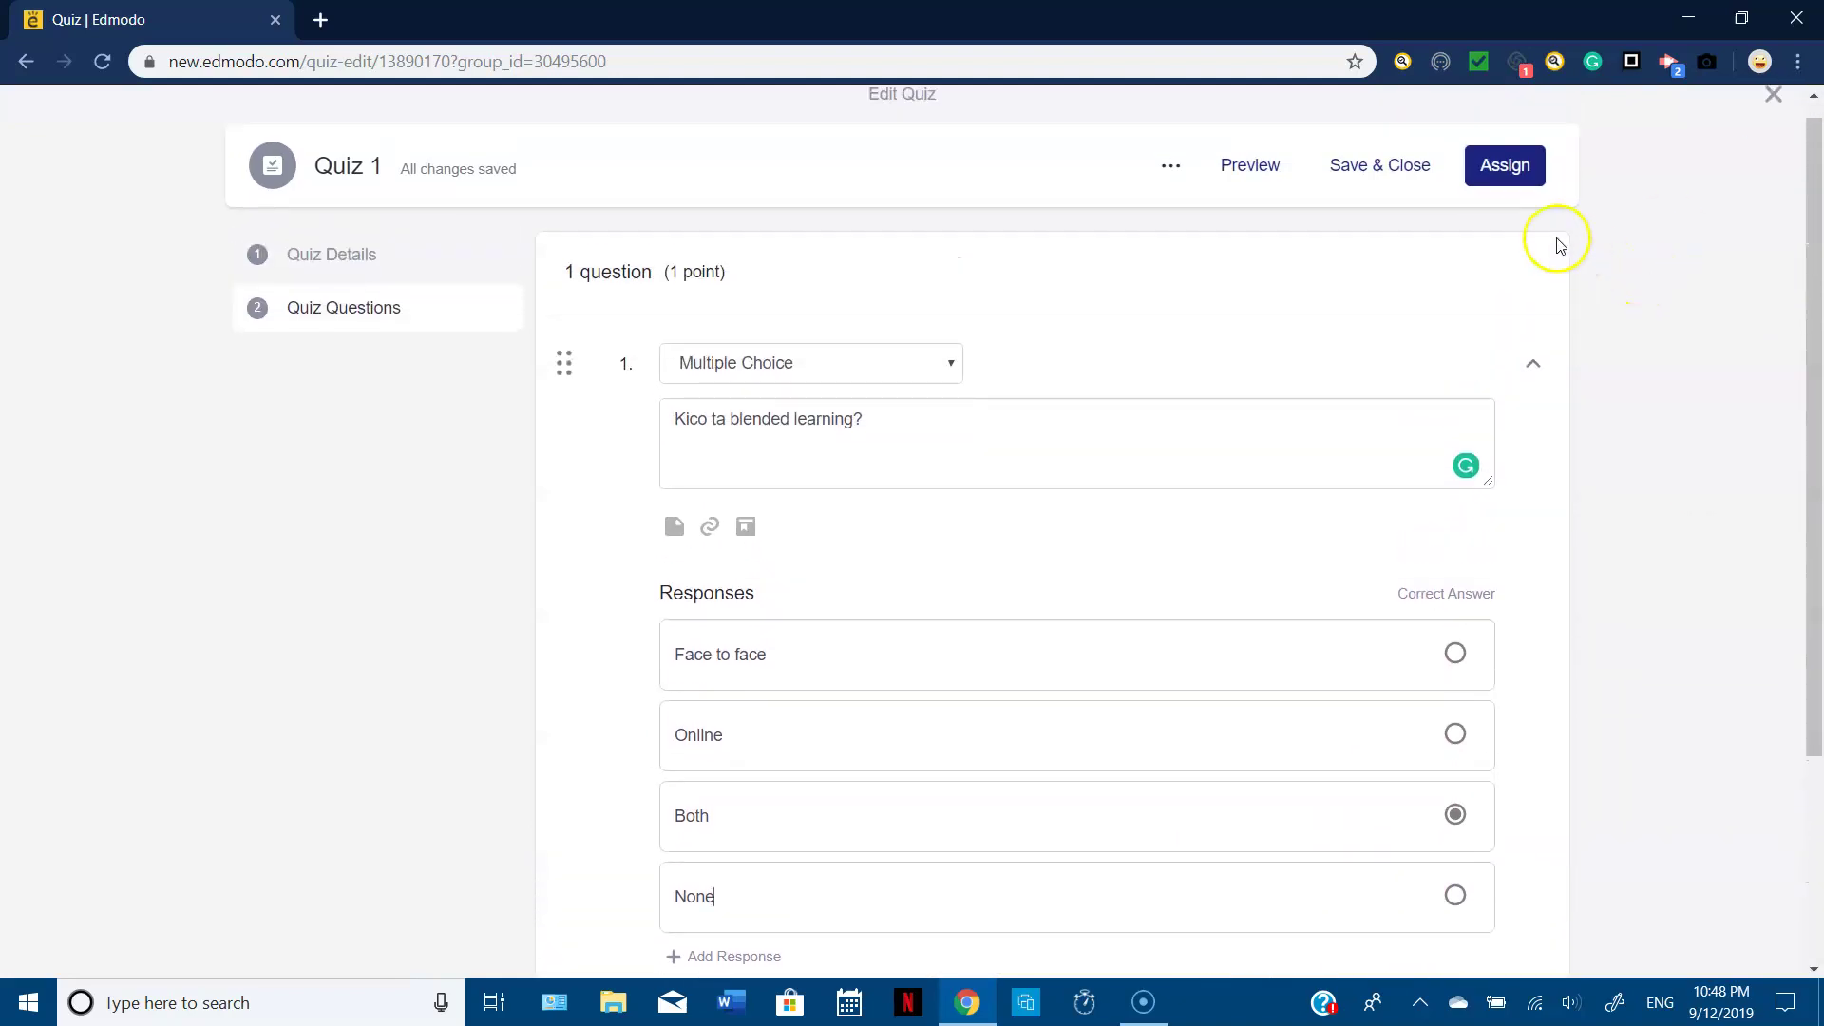
pyautogui.click(1248, 168)
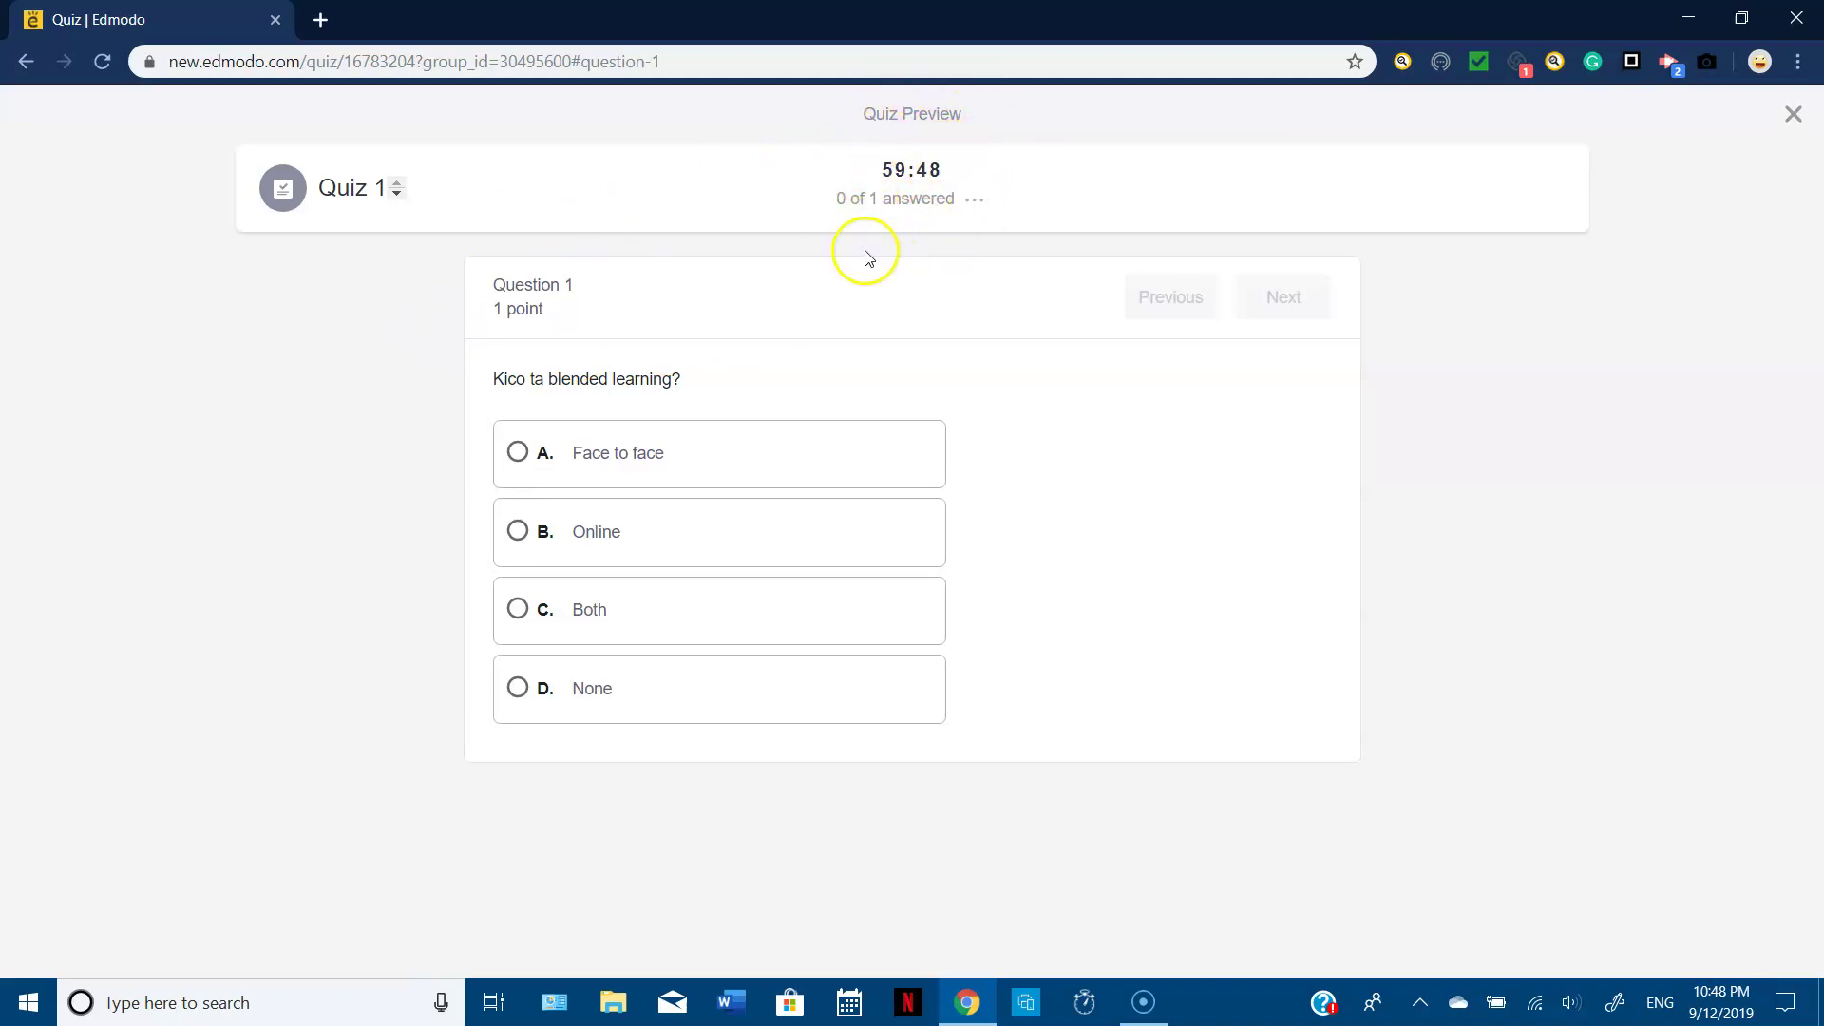
pyautogui.click(1797, 119)
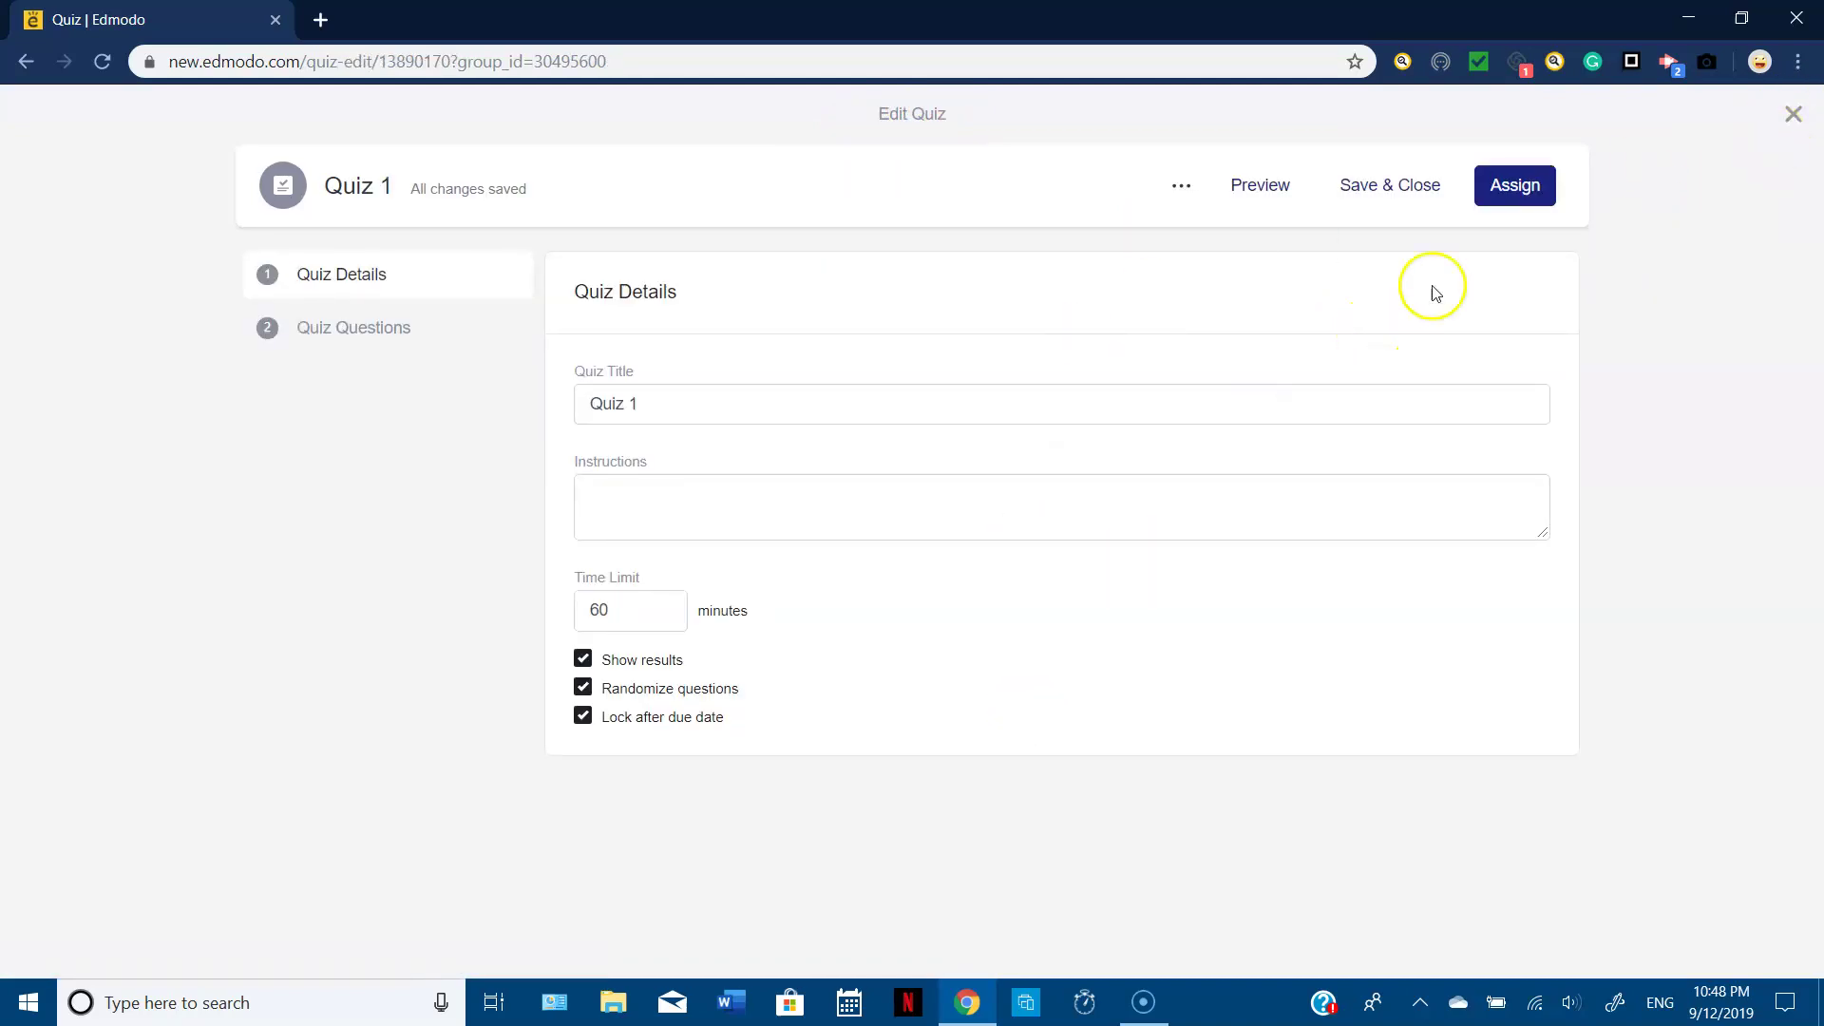
# - Assign Quiz 1 to Introduction to Blended Learning, due 09/17/2019 at 10:00 AM, and add it to the gradebook
pyautogui.click(1514, 190)
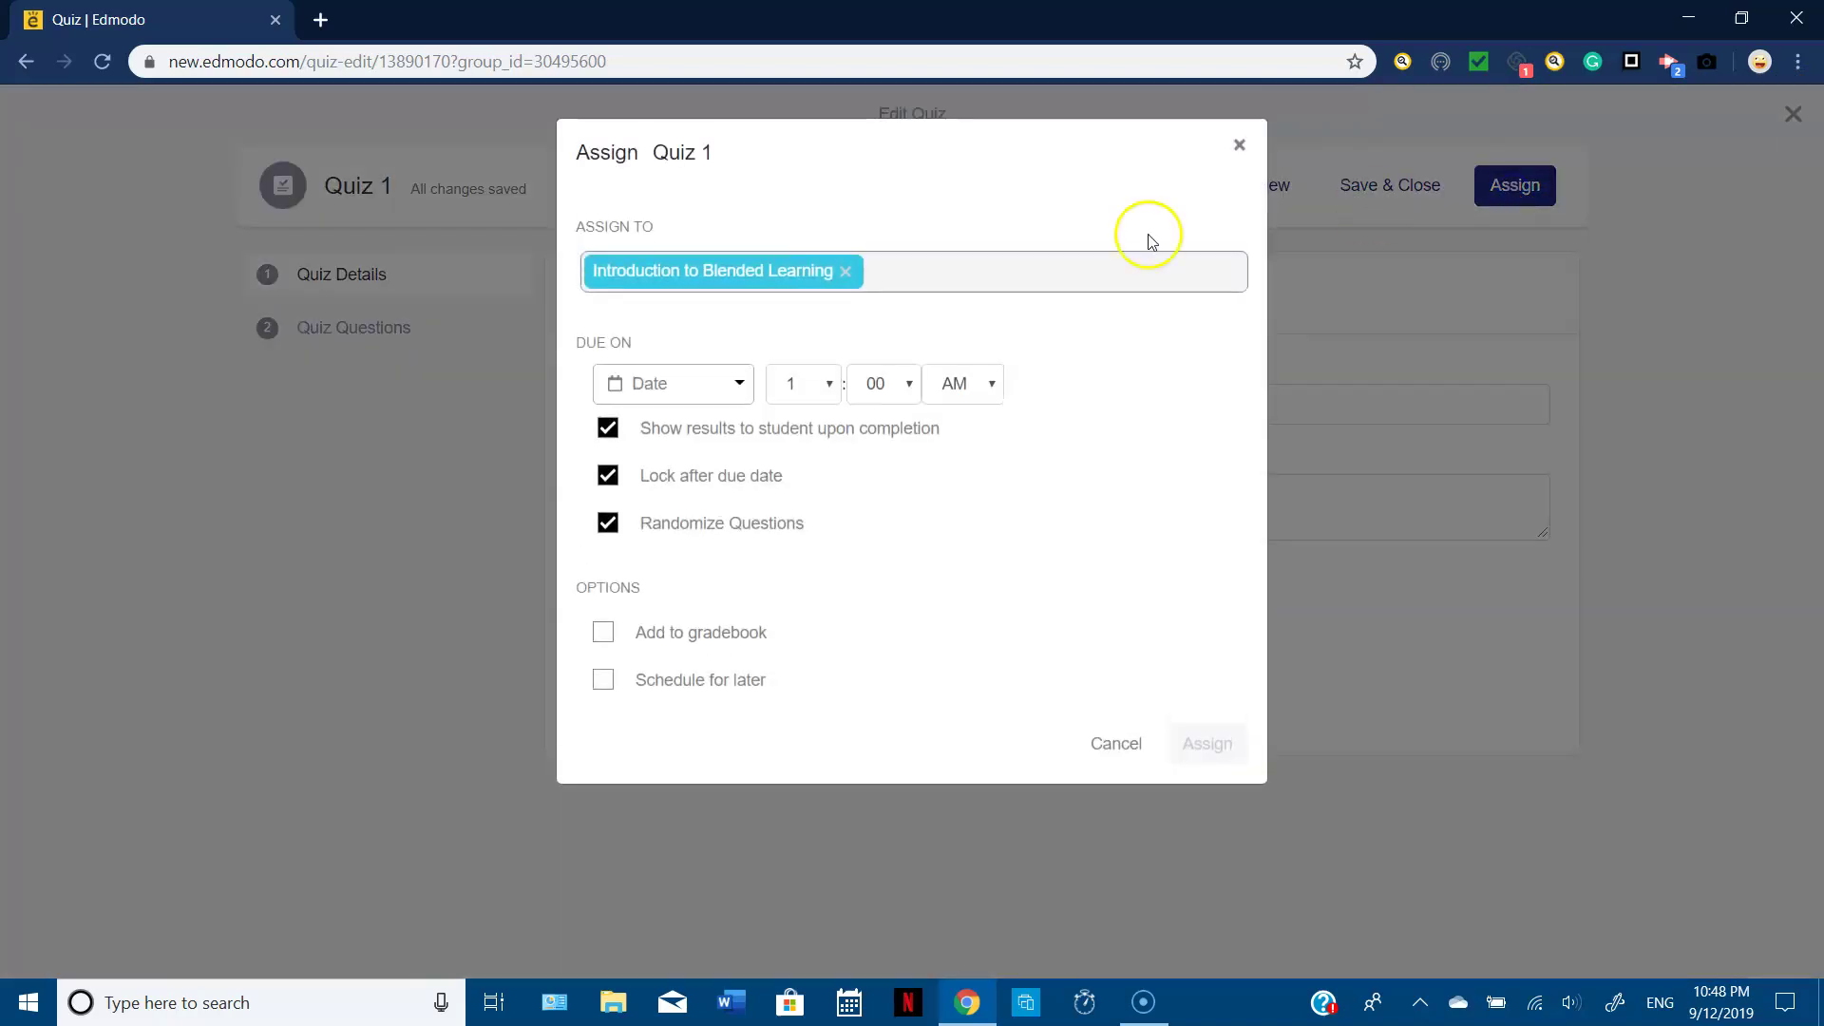
pyautogui.click(717, 390)
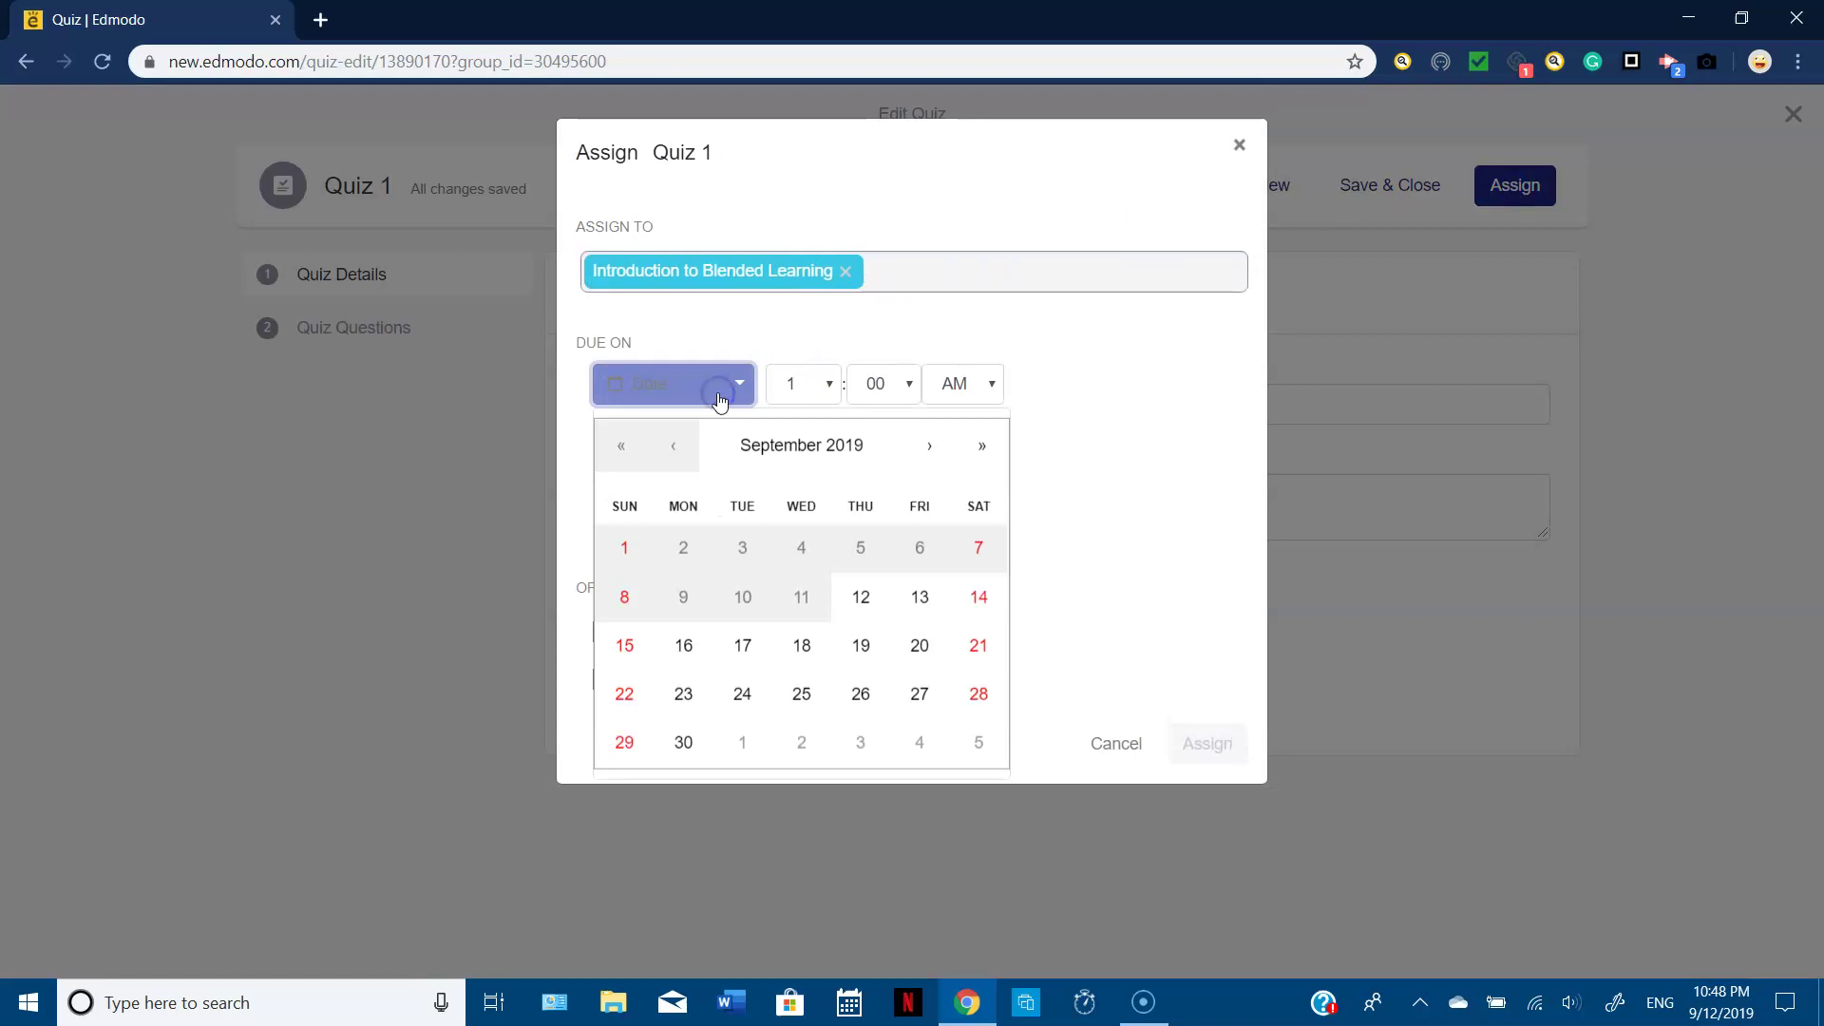
pyautogui.click(744, 654)
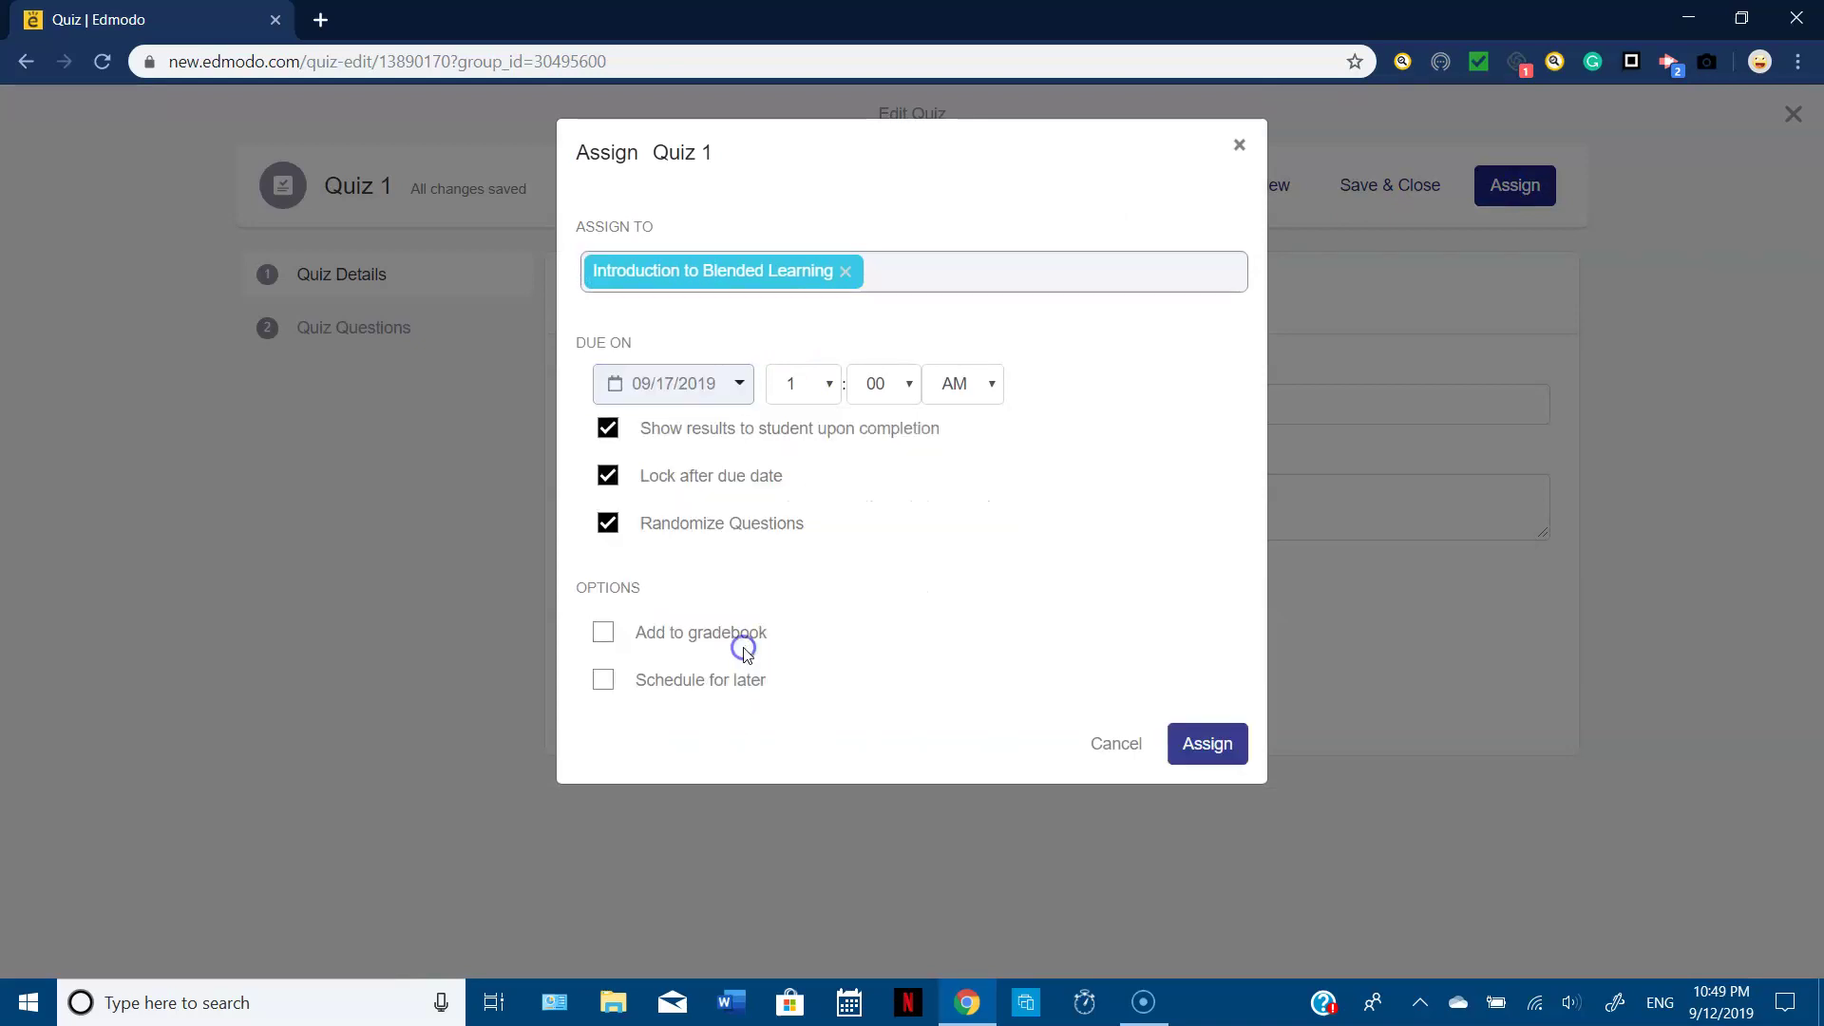
pyautogui.click(829, 387)
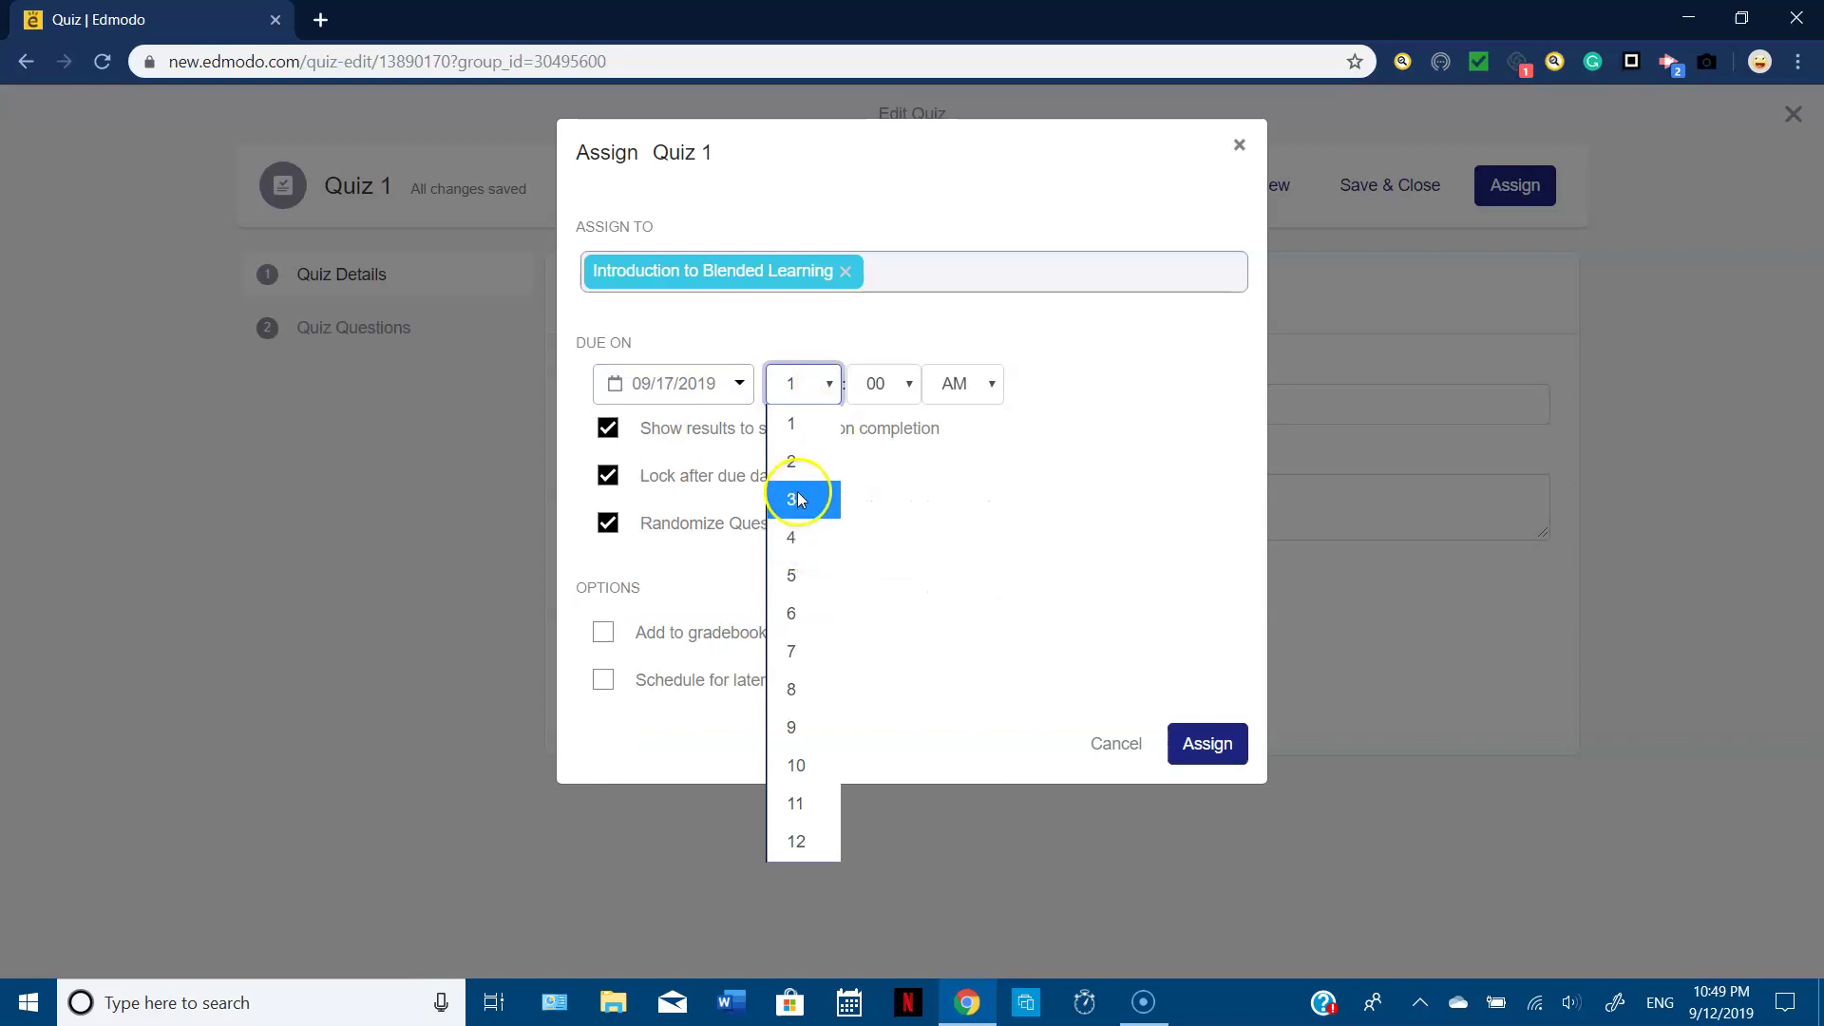
pyautogui.click(796, 764)
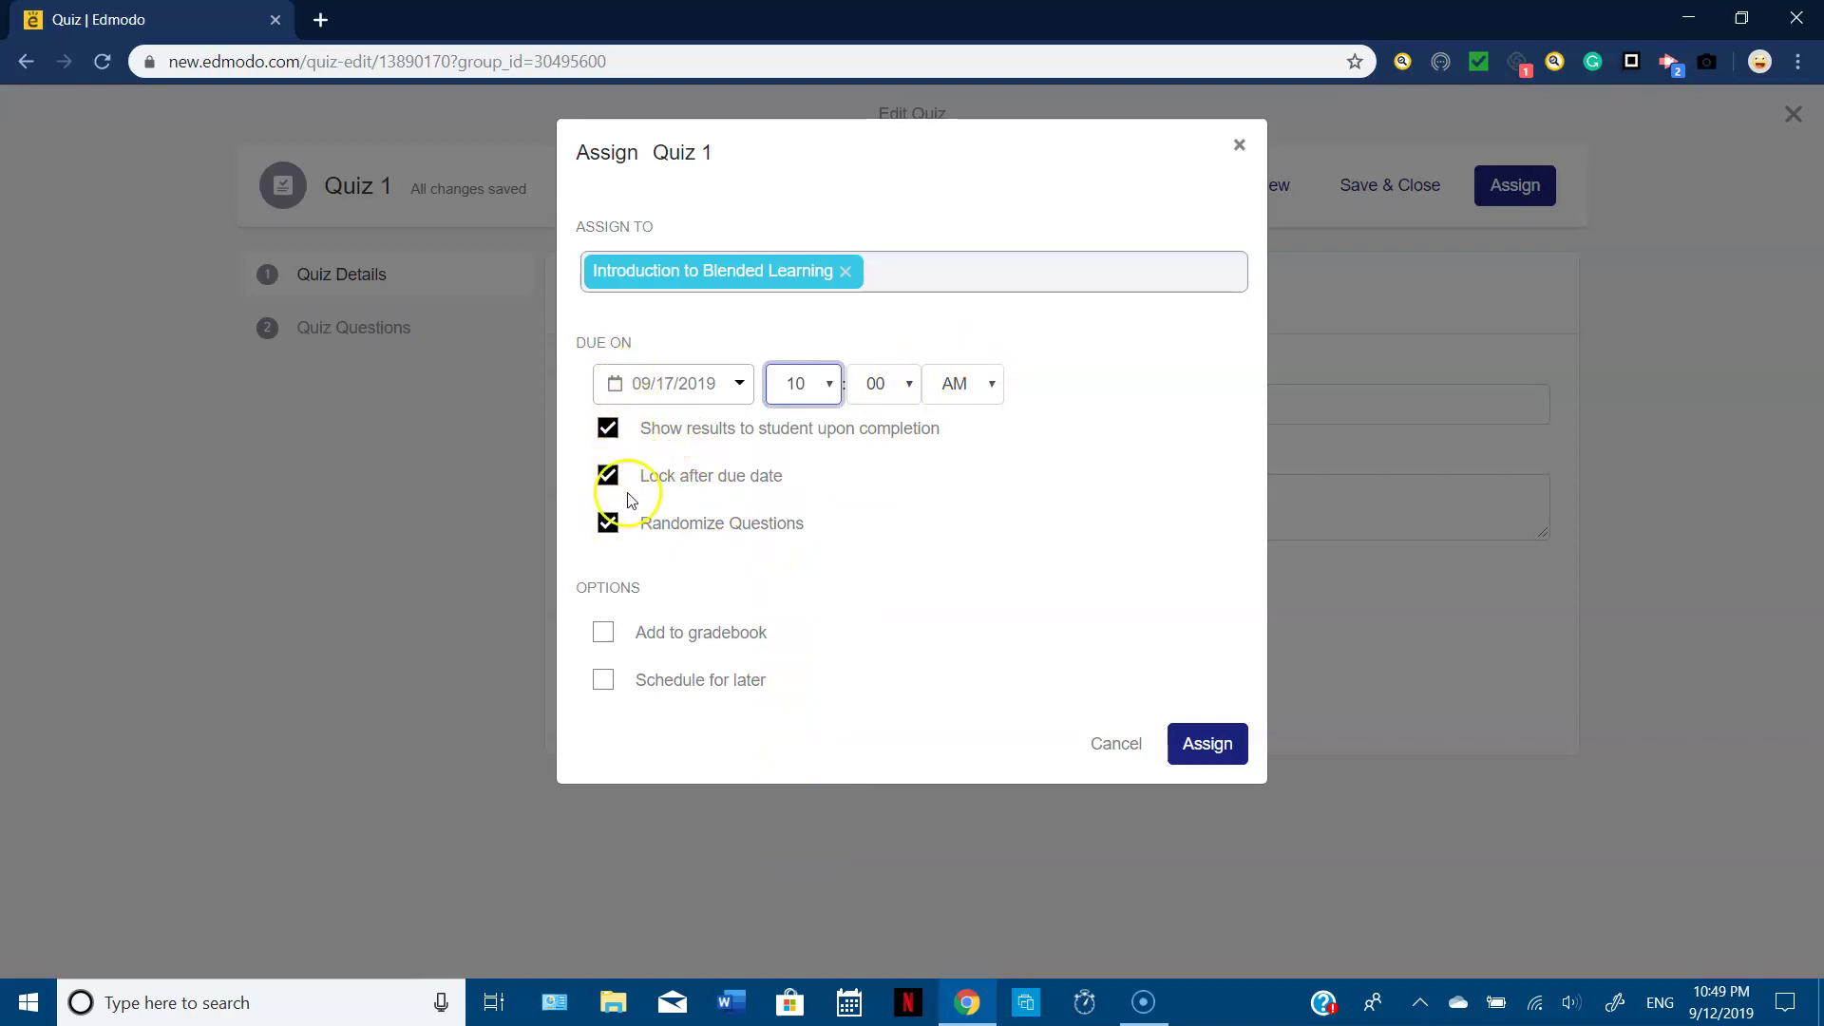
pyautogui.click(603, 633)
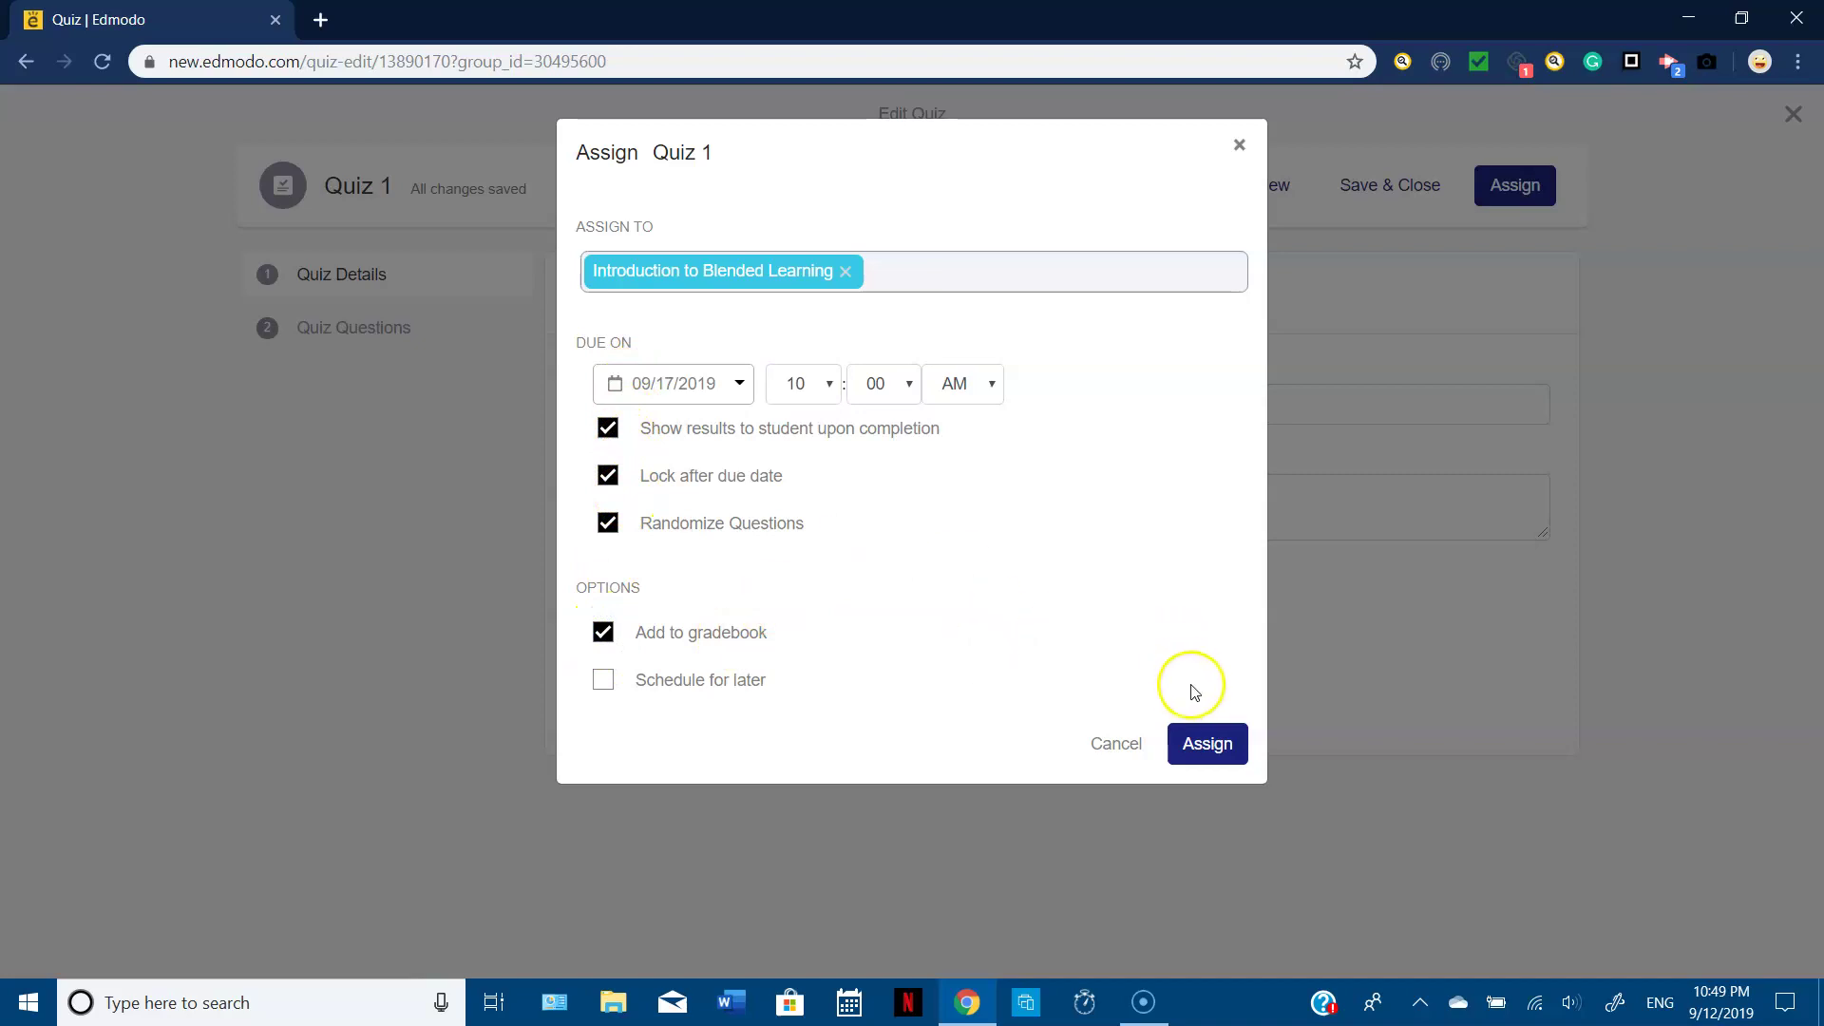
pyautogui.click(1203, 743)
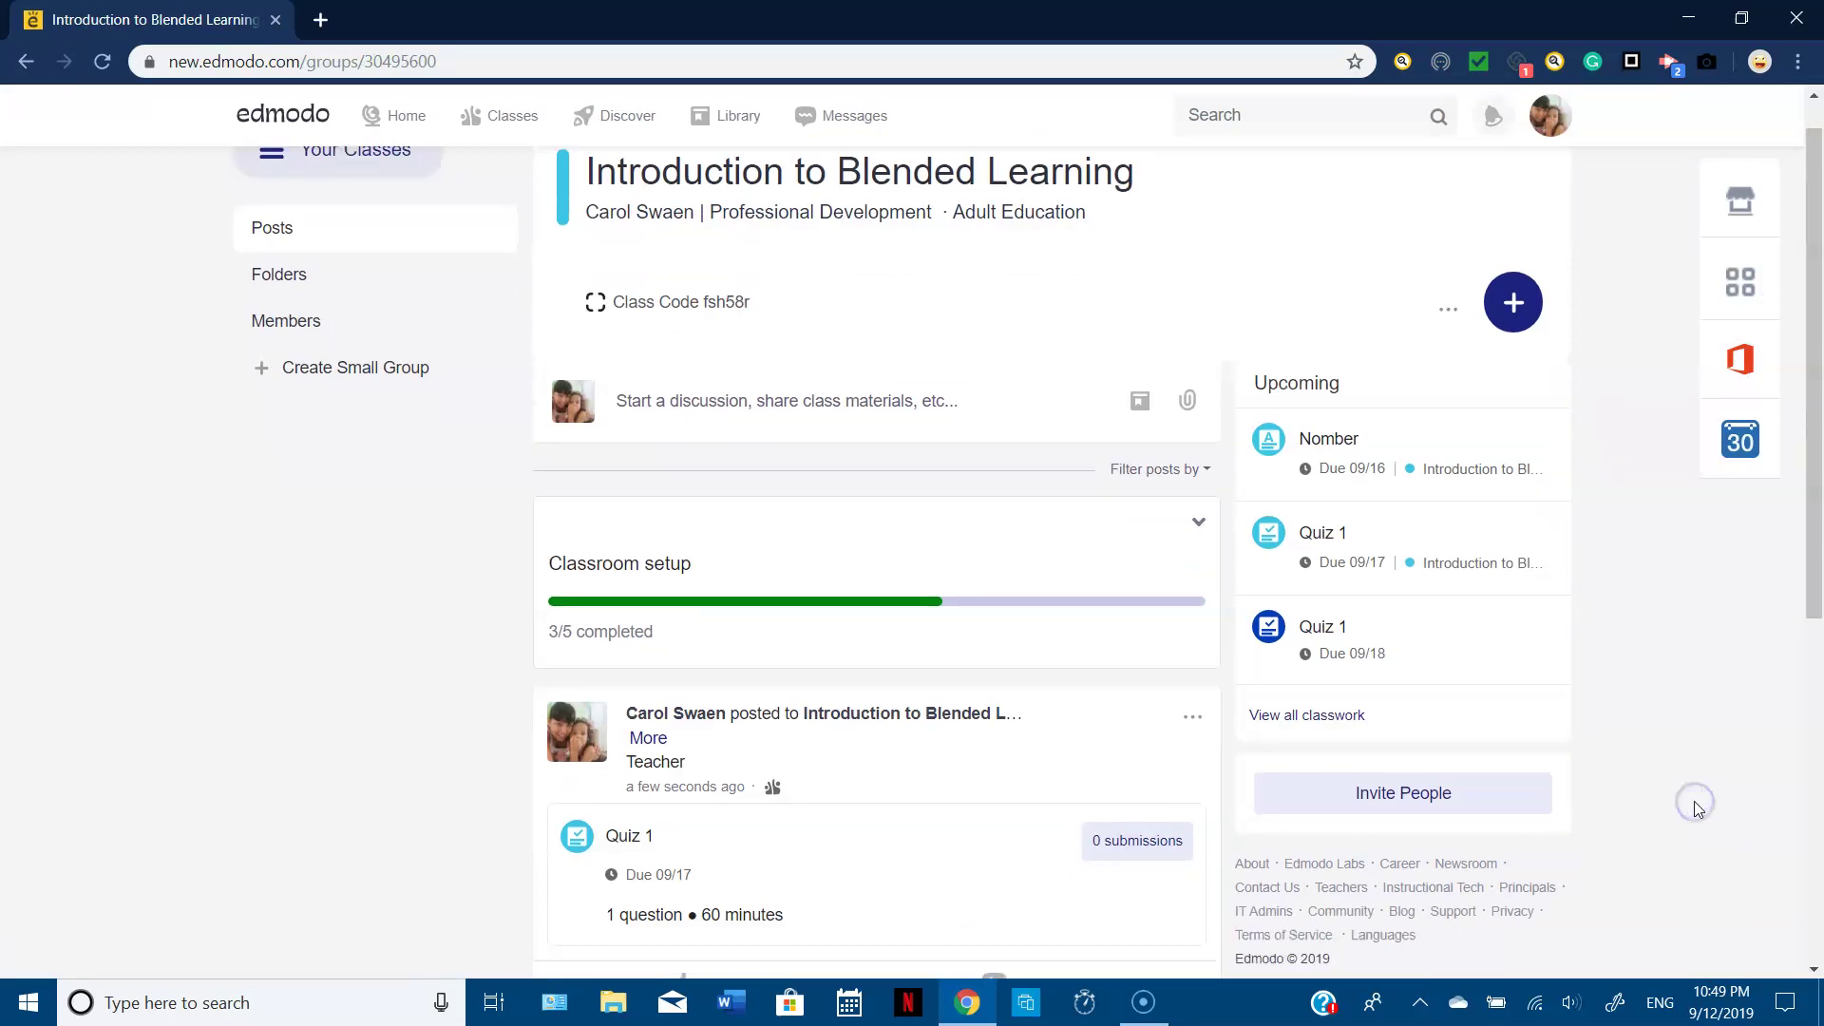
# - Create a small group named "Blue" in the Introduction to Blended Learning class
pyautogui.scroll(-3, 1696, 805)
pyautogui.scroll(3, 1697, 809)
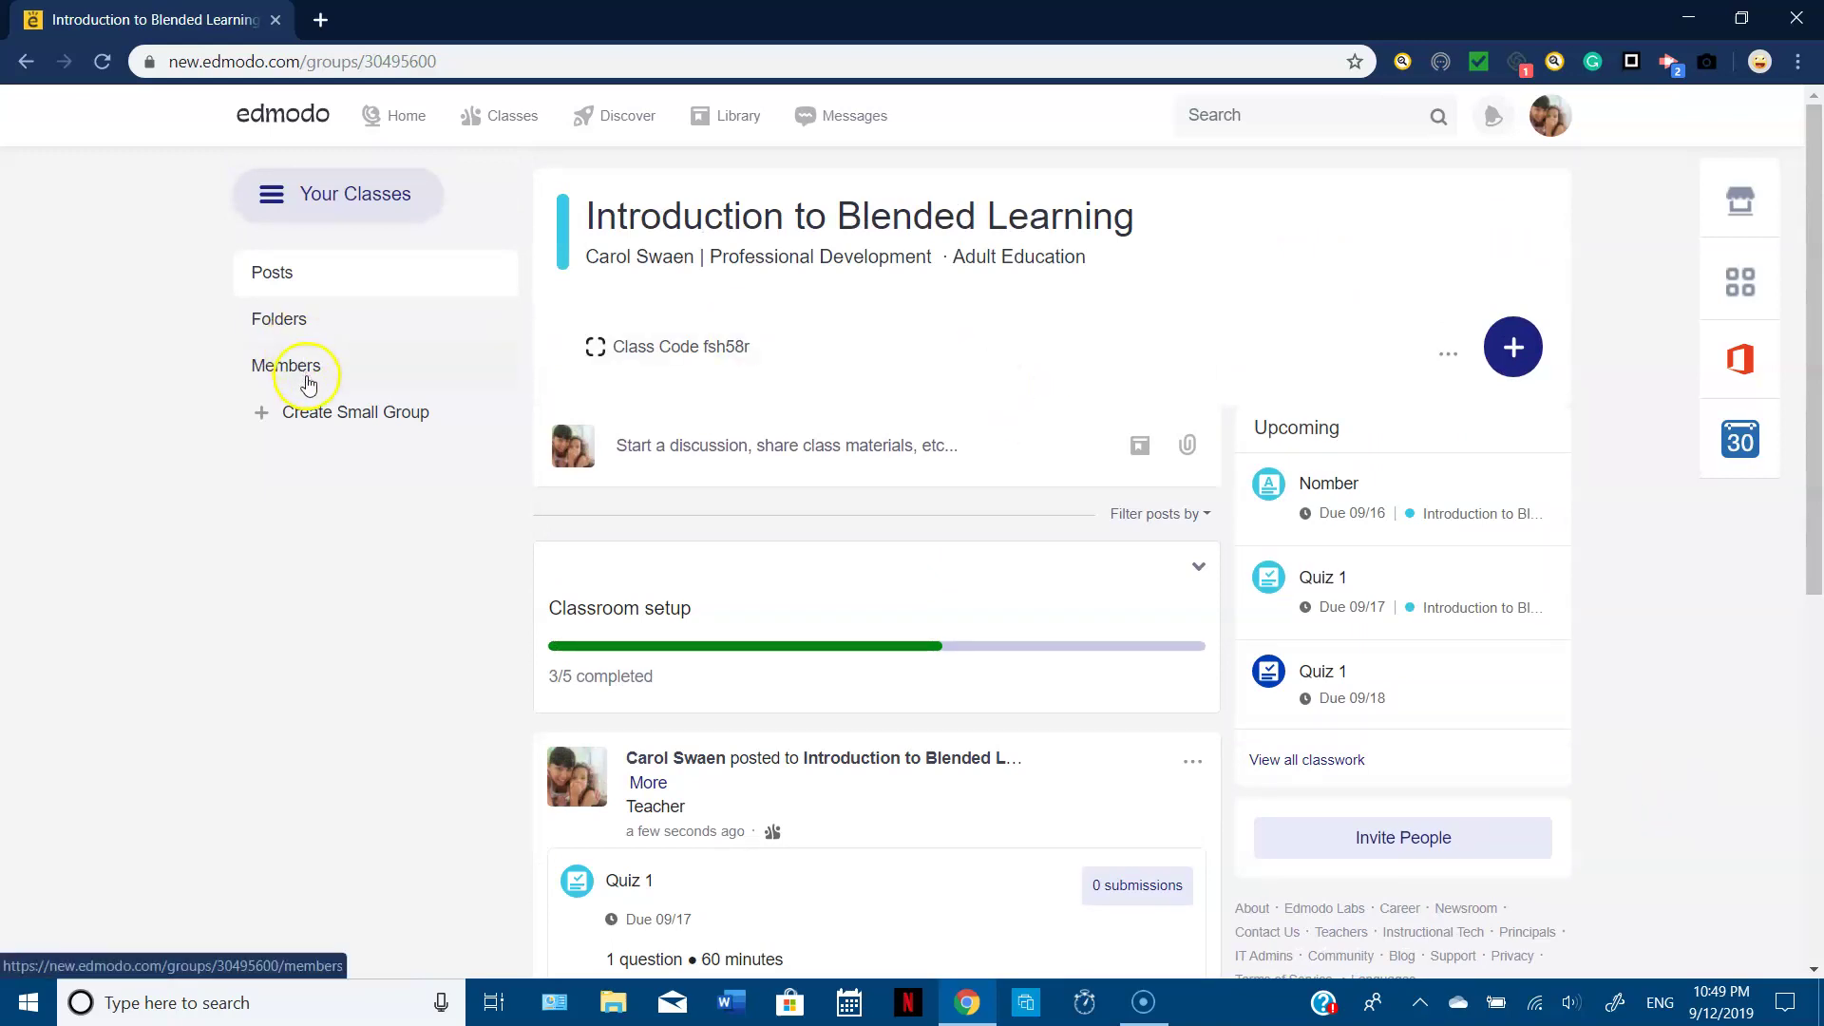
pyautogui.click(397, 416)
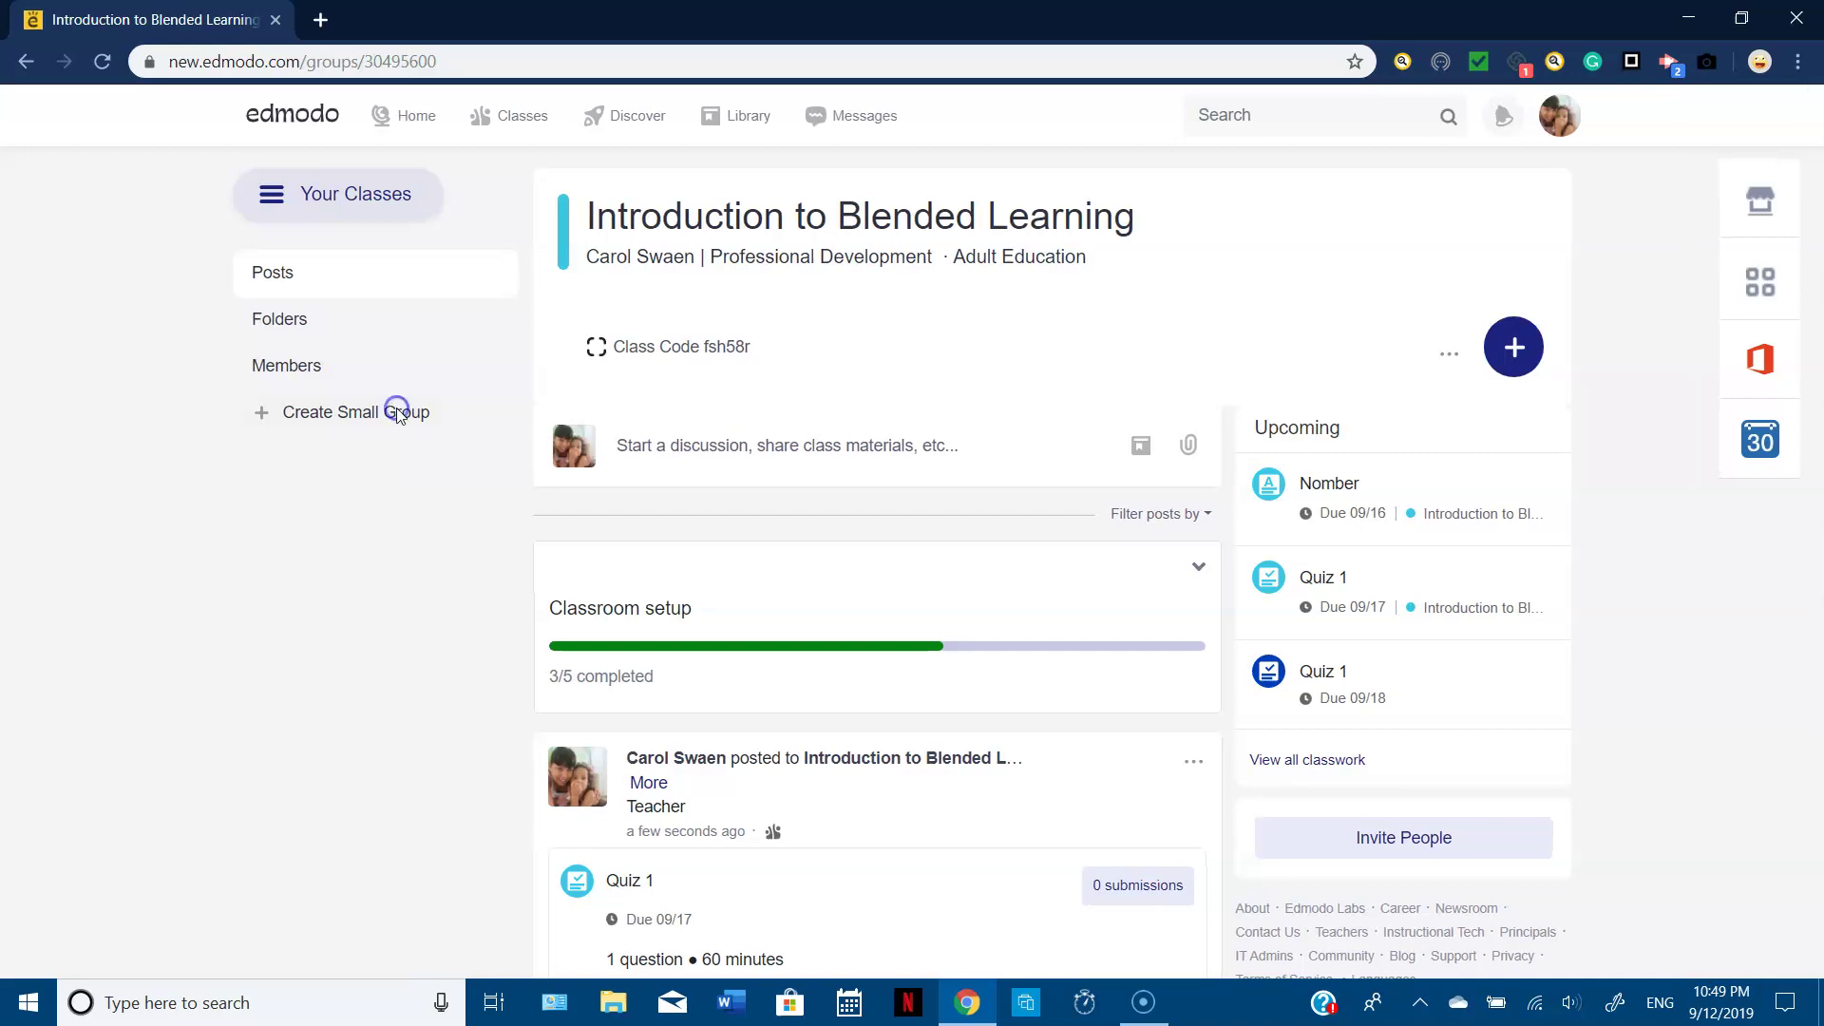
pyautogui.click(807, 203)
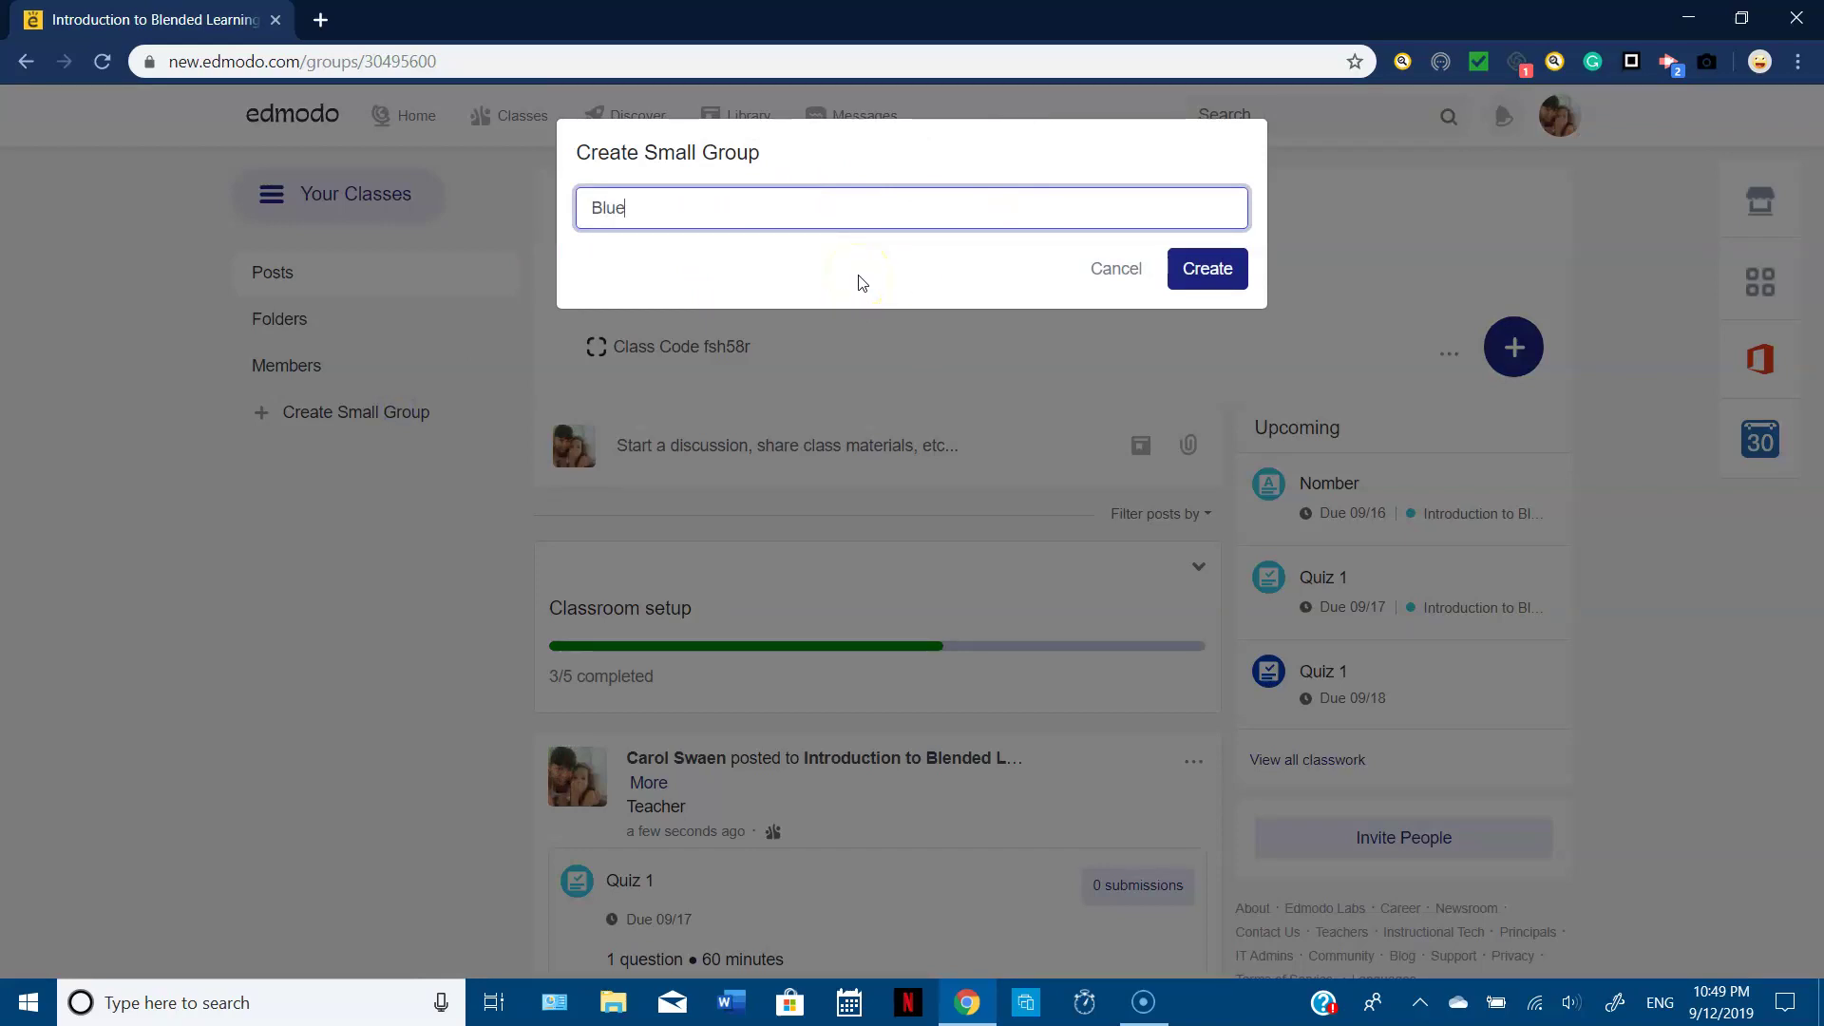
pyautogui.click(1207, 269)
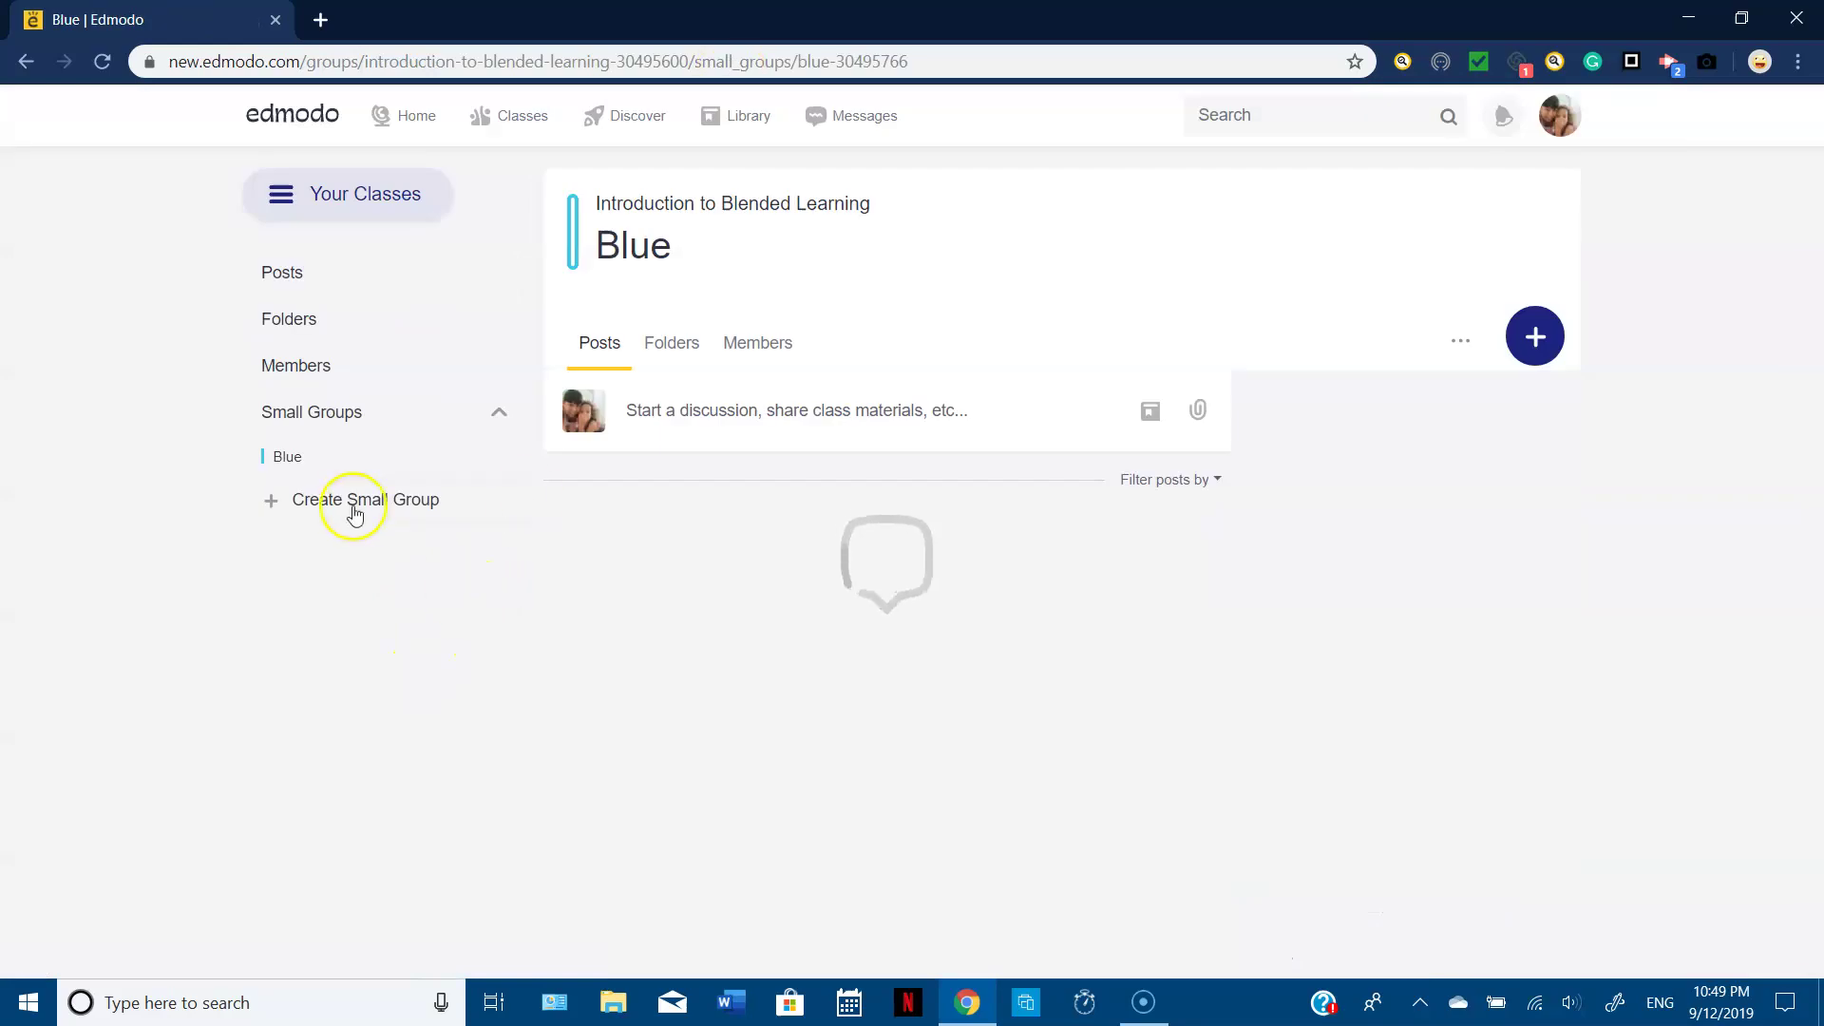
# - Create another small group named "Green" in the same class
pyautogui.click(338, 499)
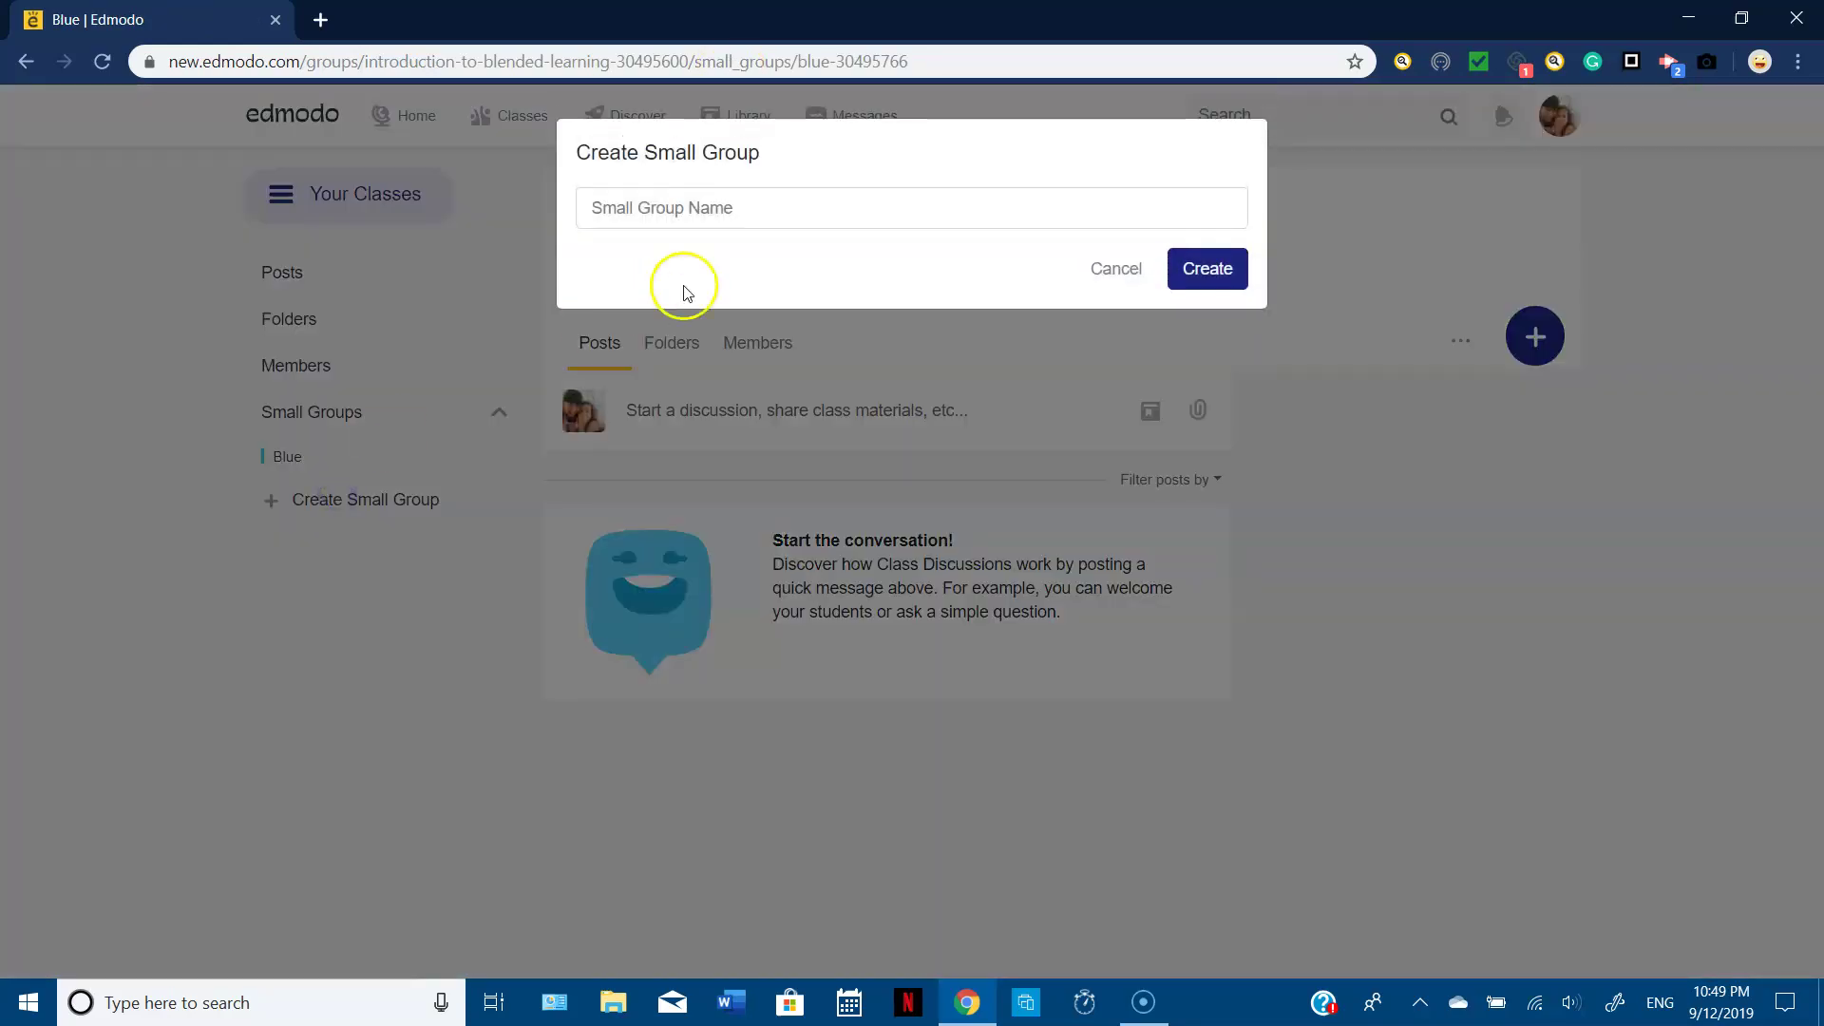
pyautogui.click(713, 220)
pyautogui.write('Green')
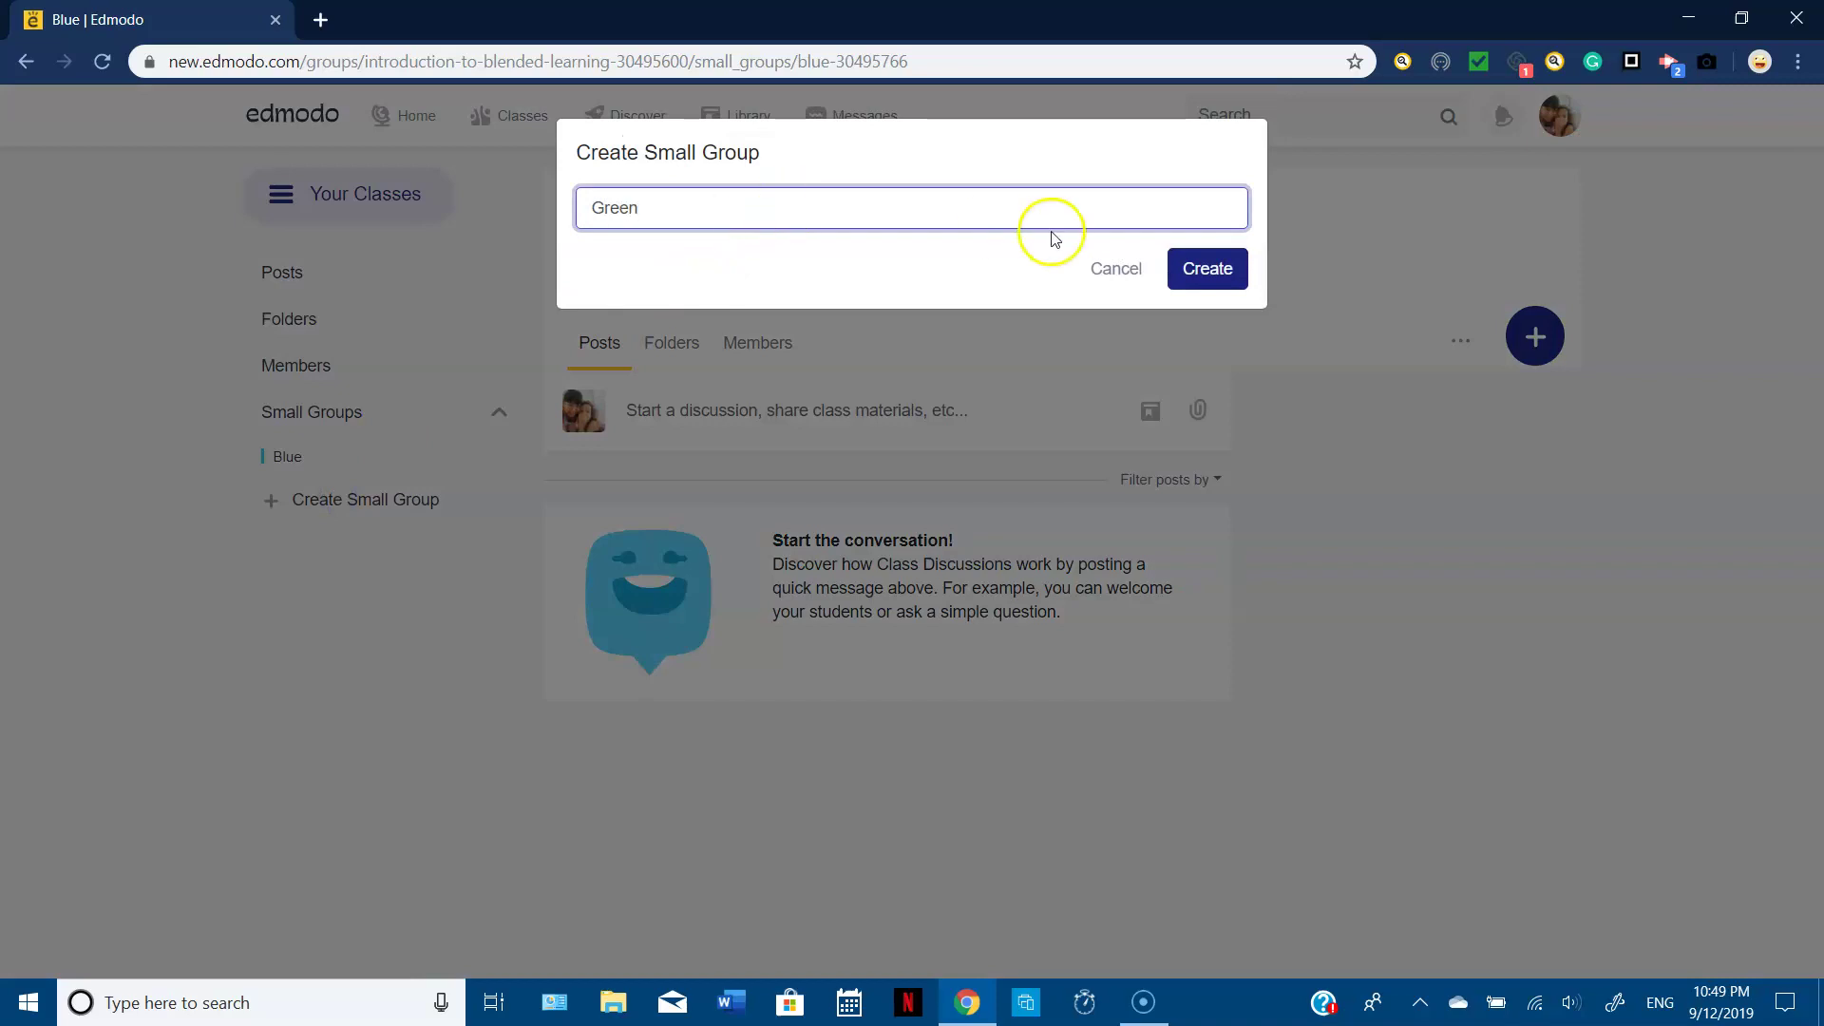
pyautogui.click(1208, 269)
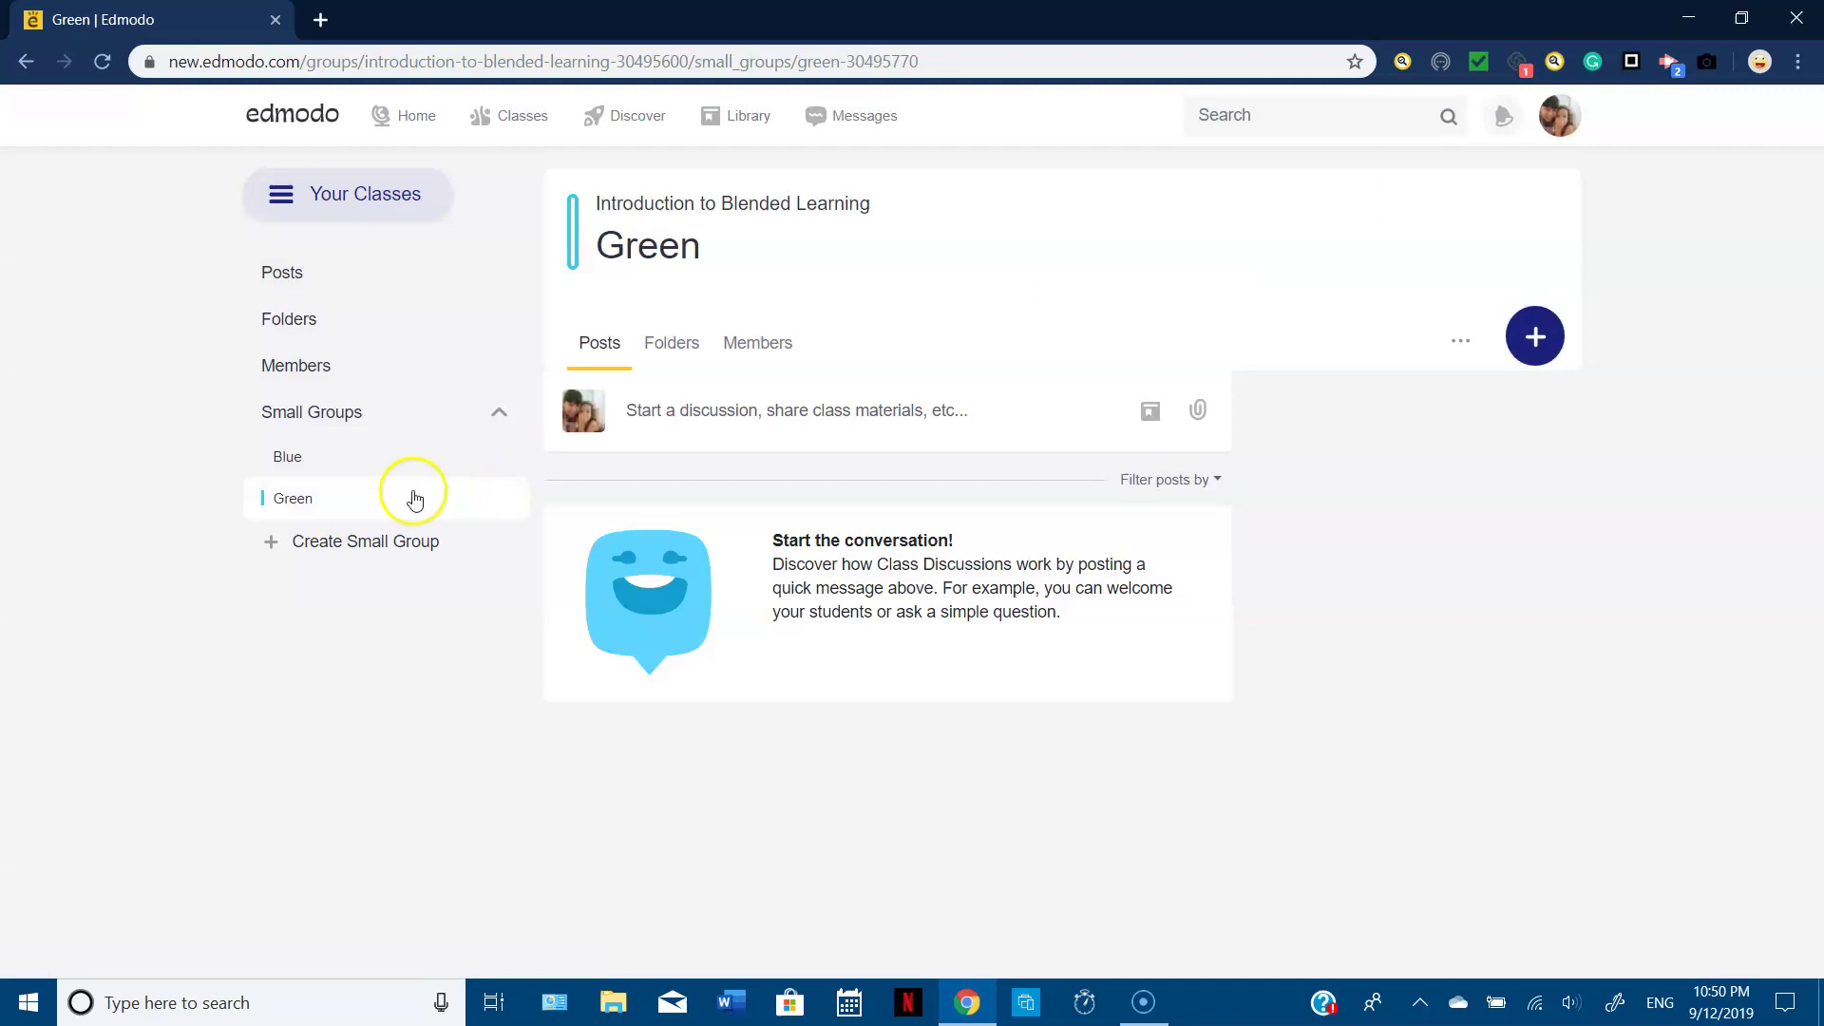
# - Open the Blue small group's member list and view the options for adding members
pyautogui.click(287, 457)
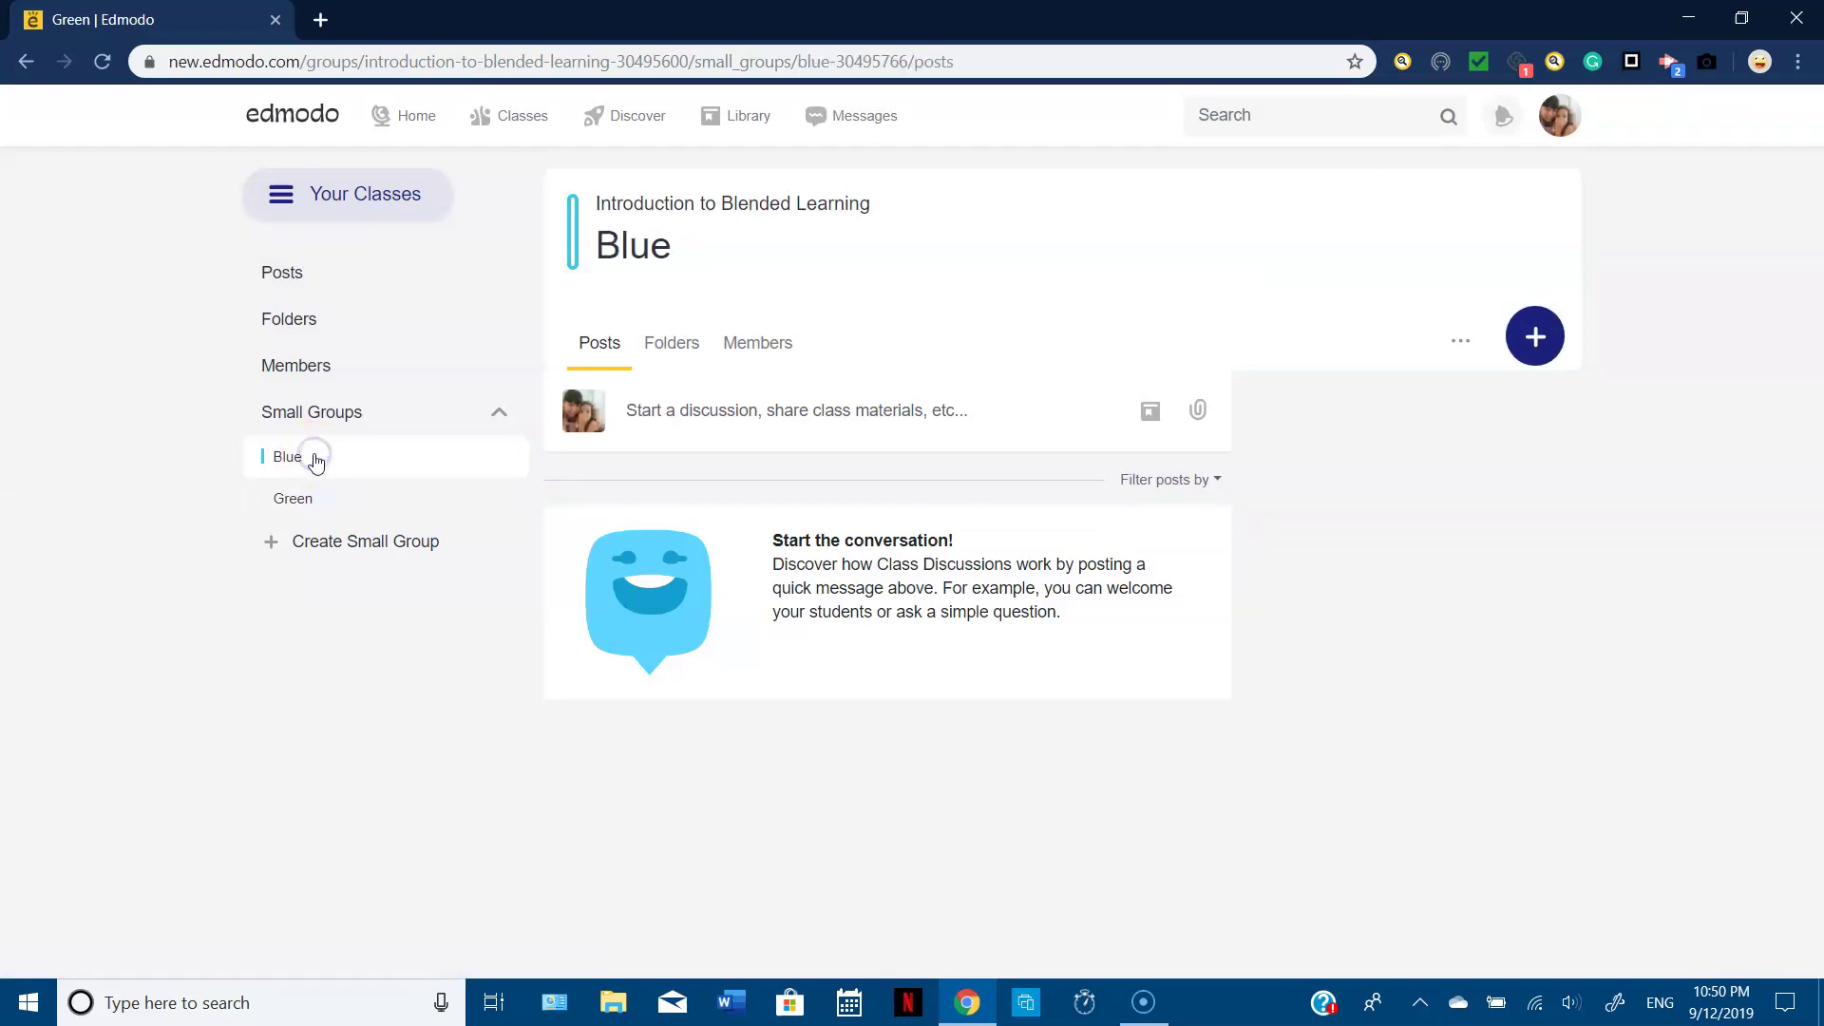
pyautogui.click(306, 494)
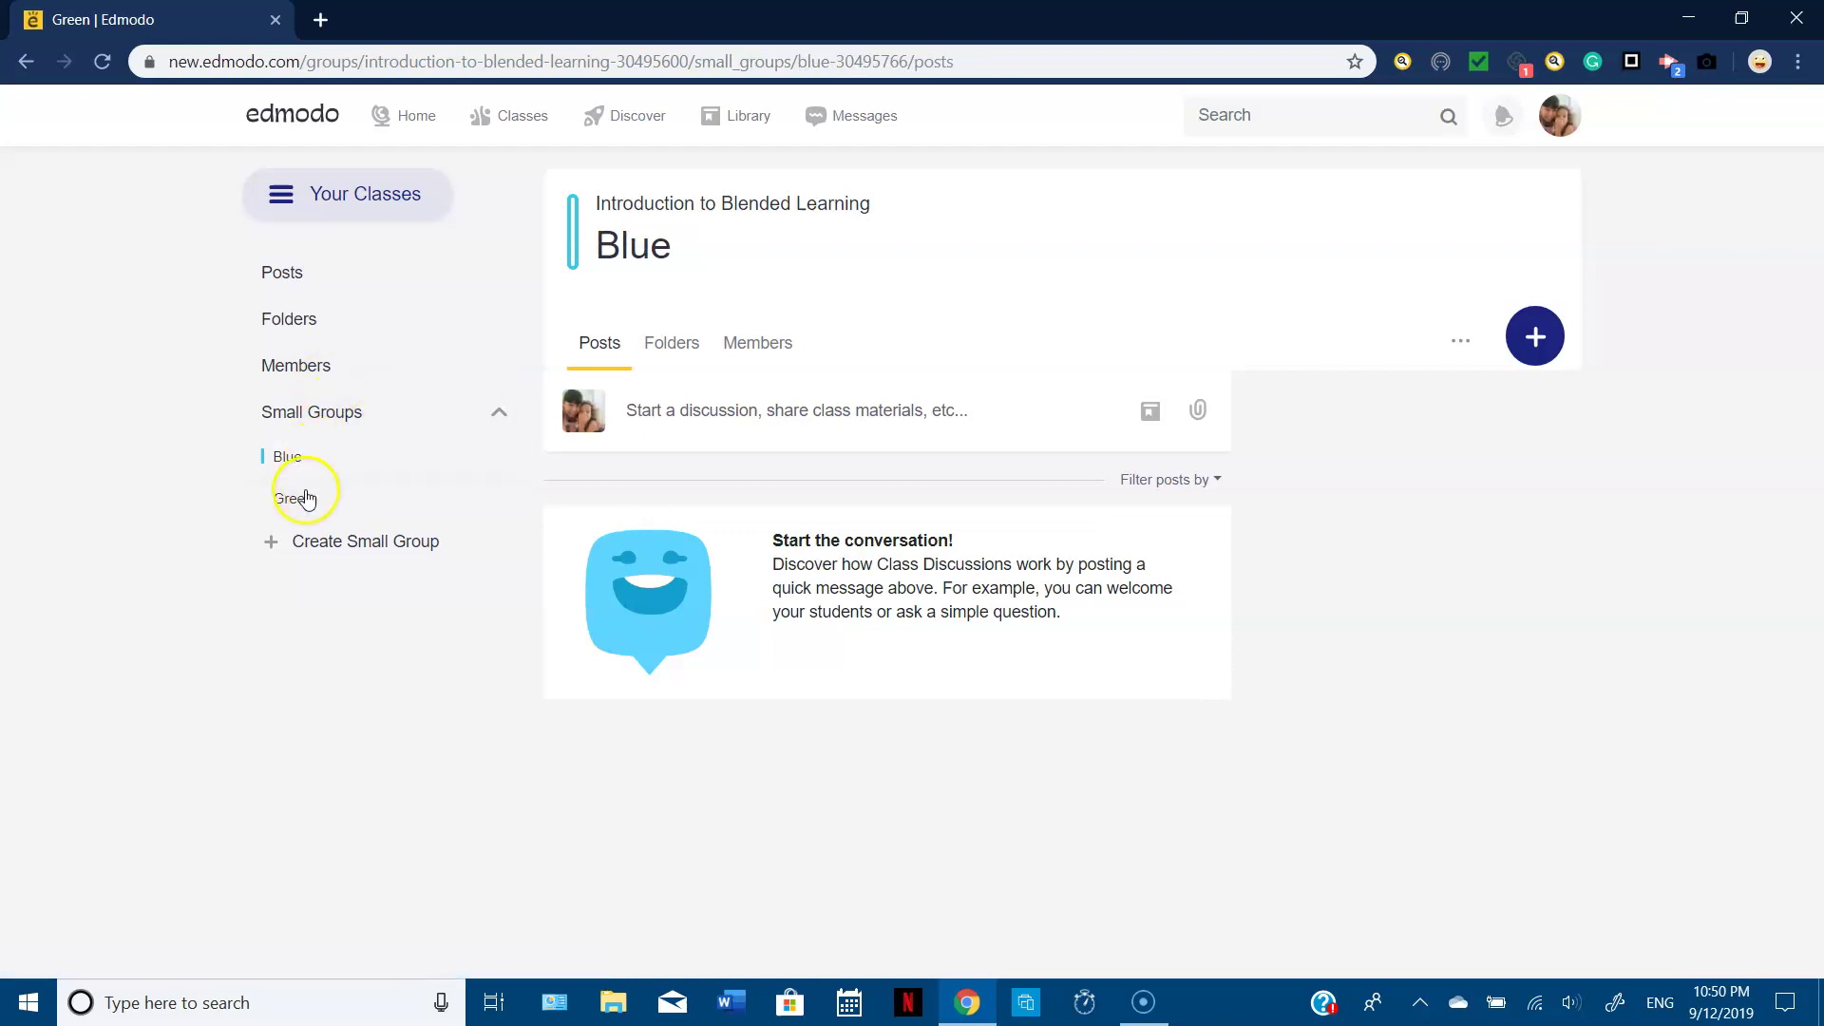
pyautogui.click(757, 342)
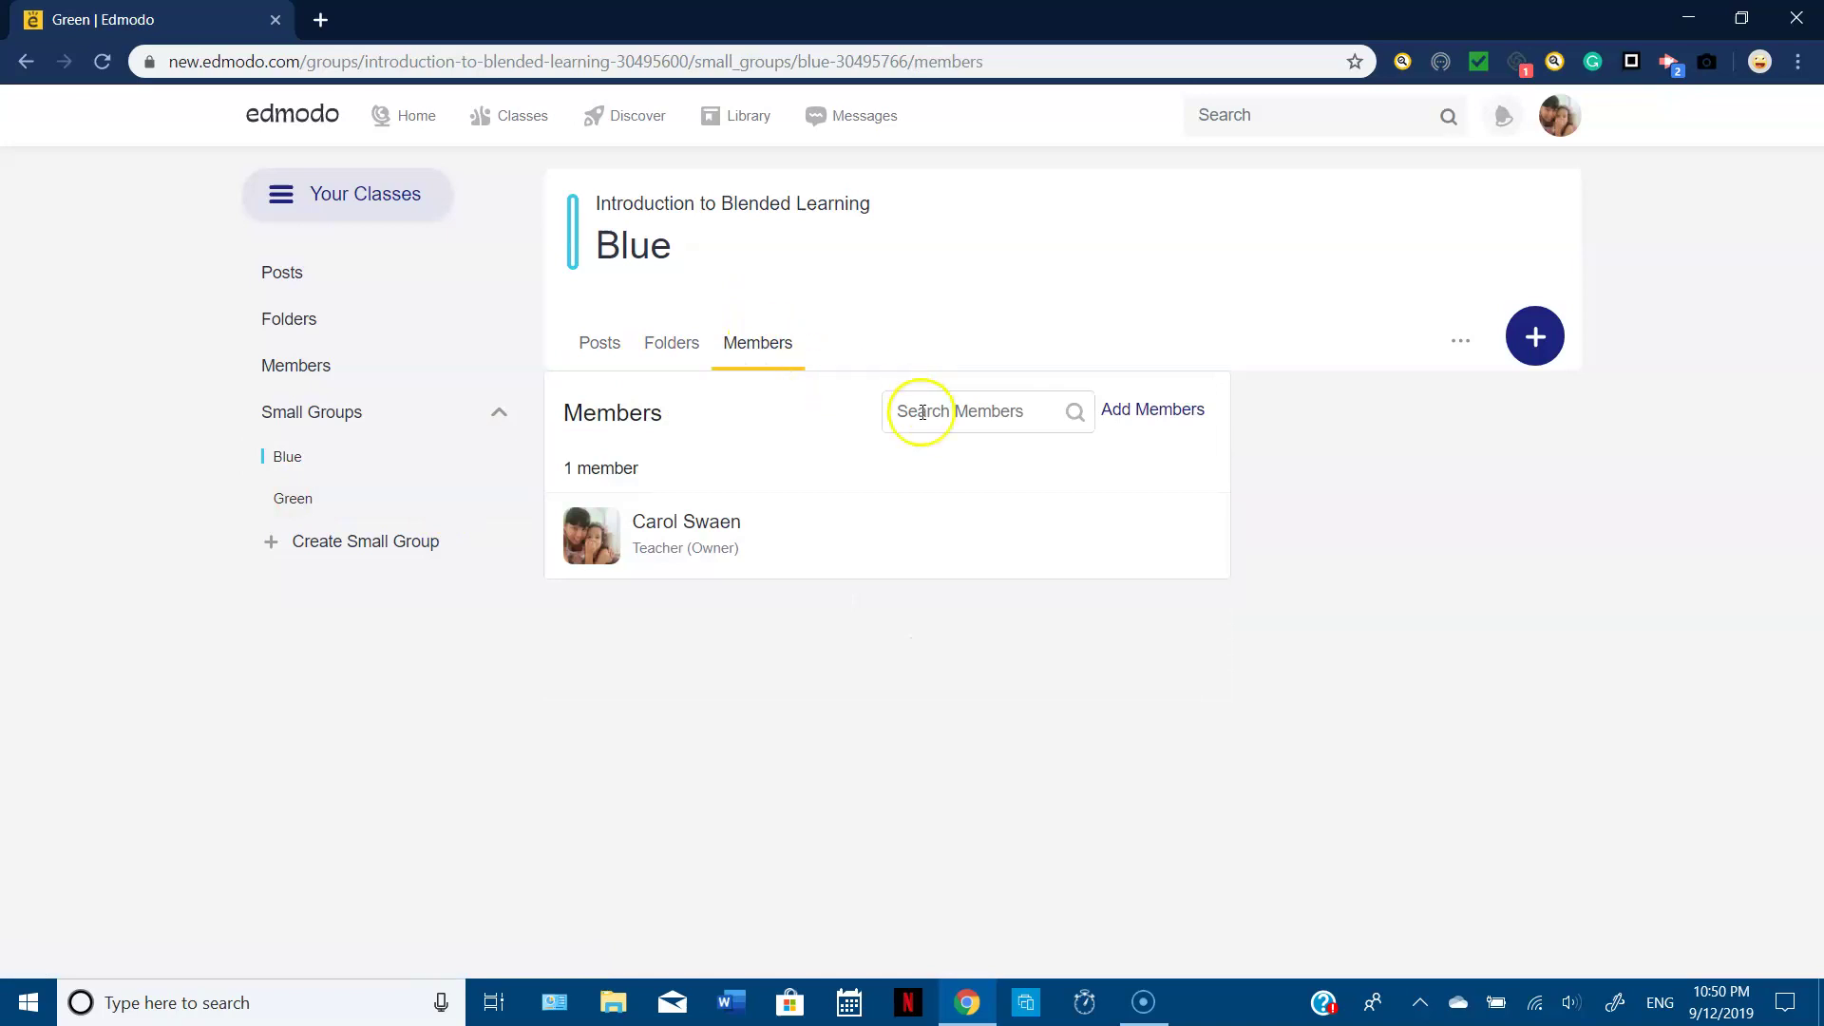
pyautogui.click(1159, 417)
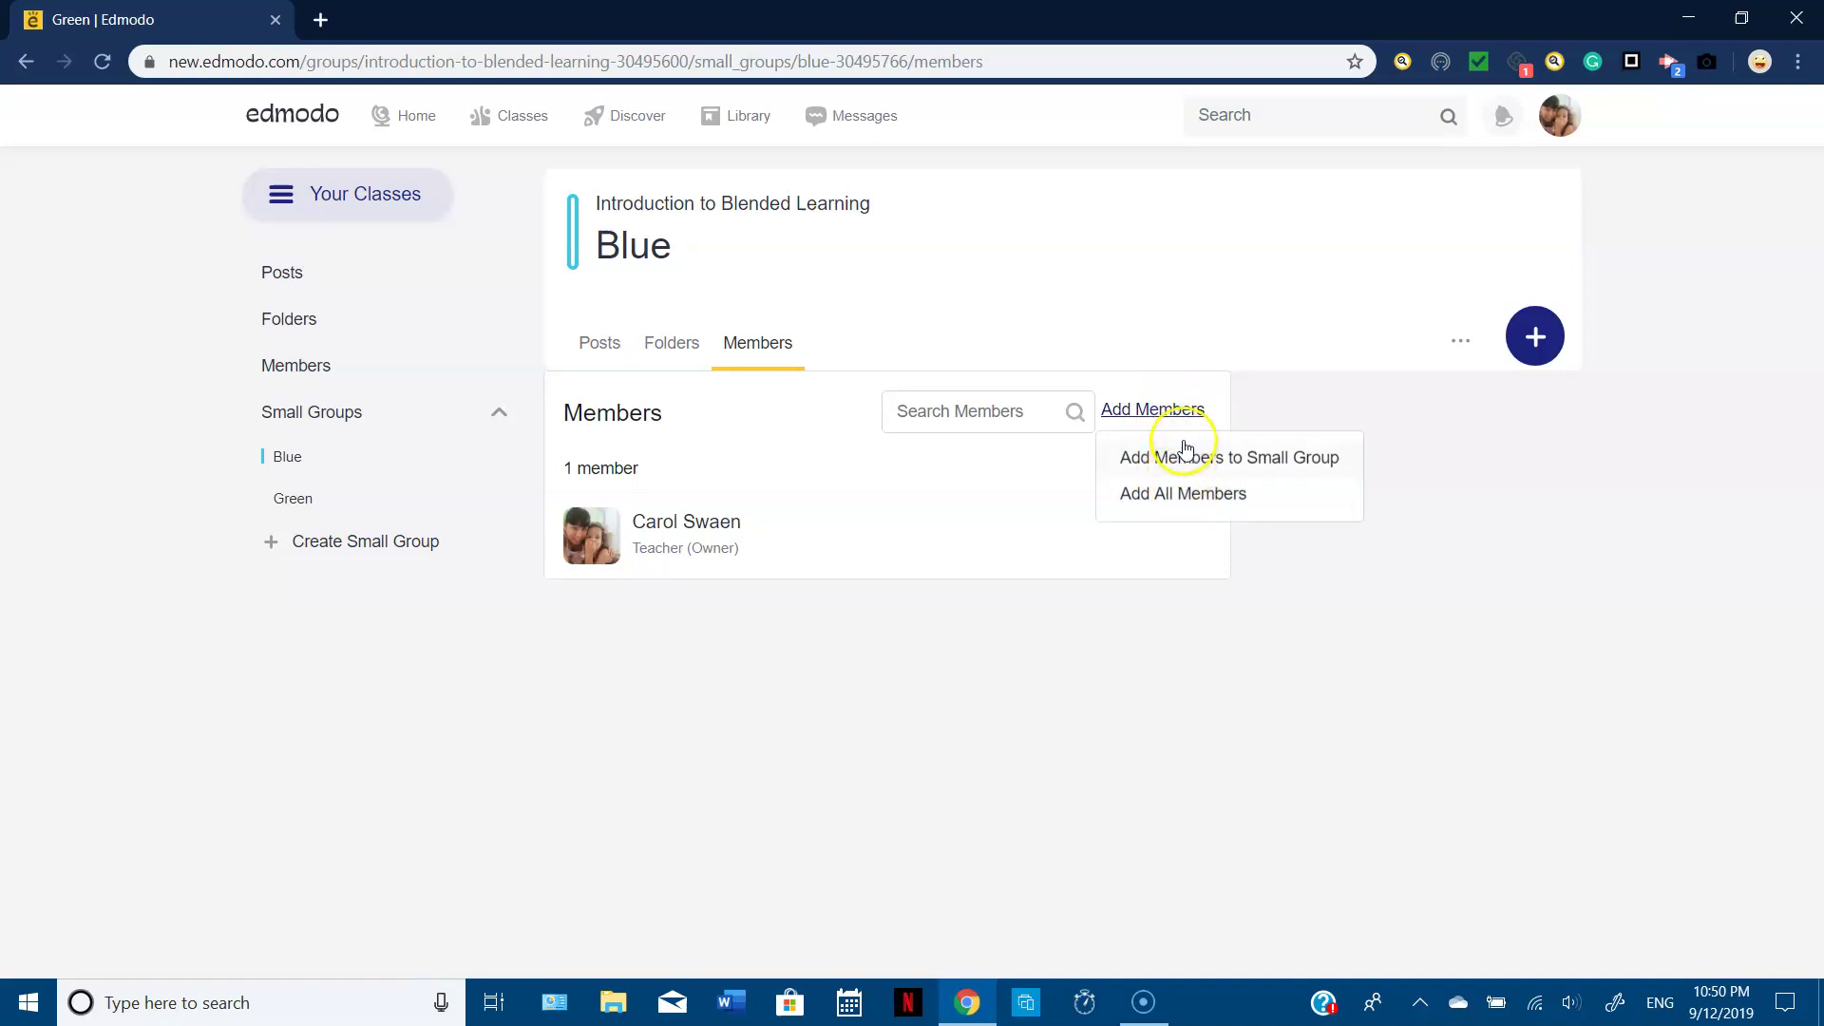
pyautogui.click(765, 473)
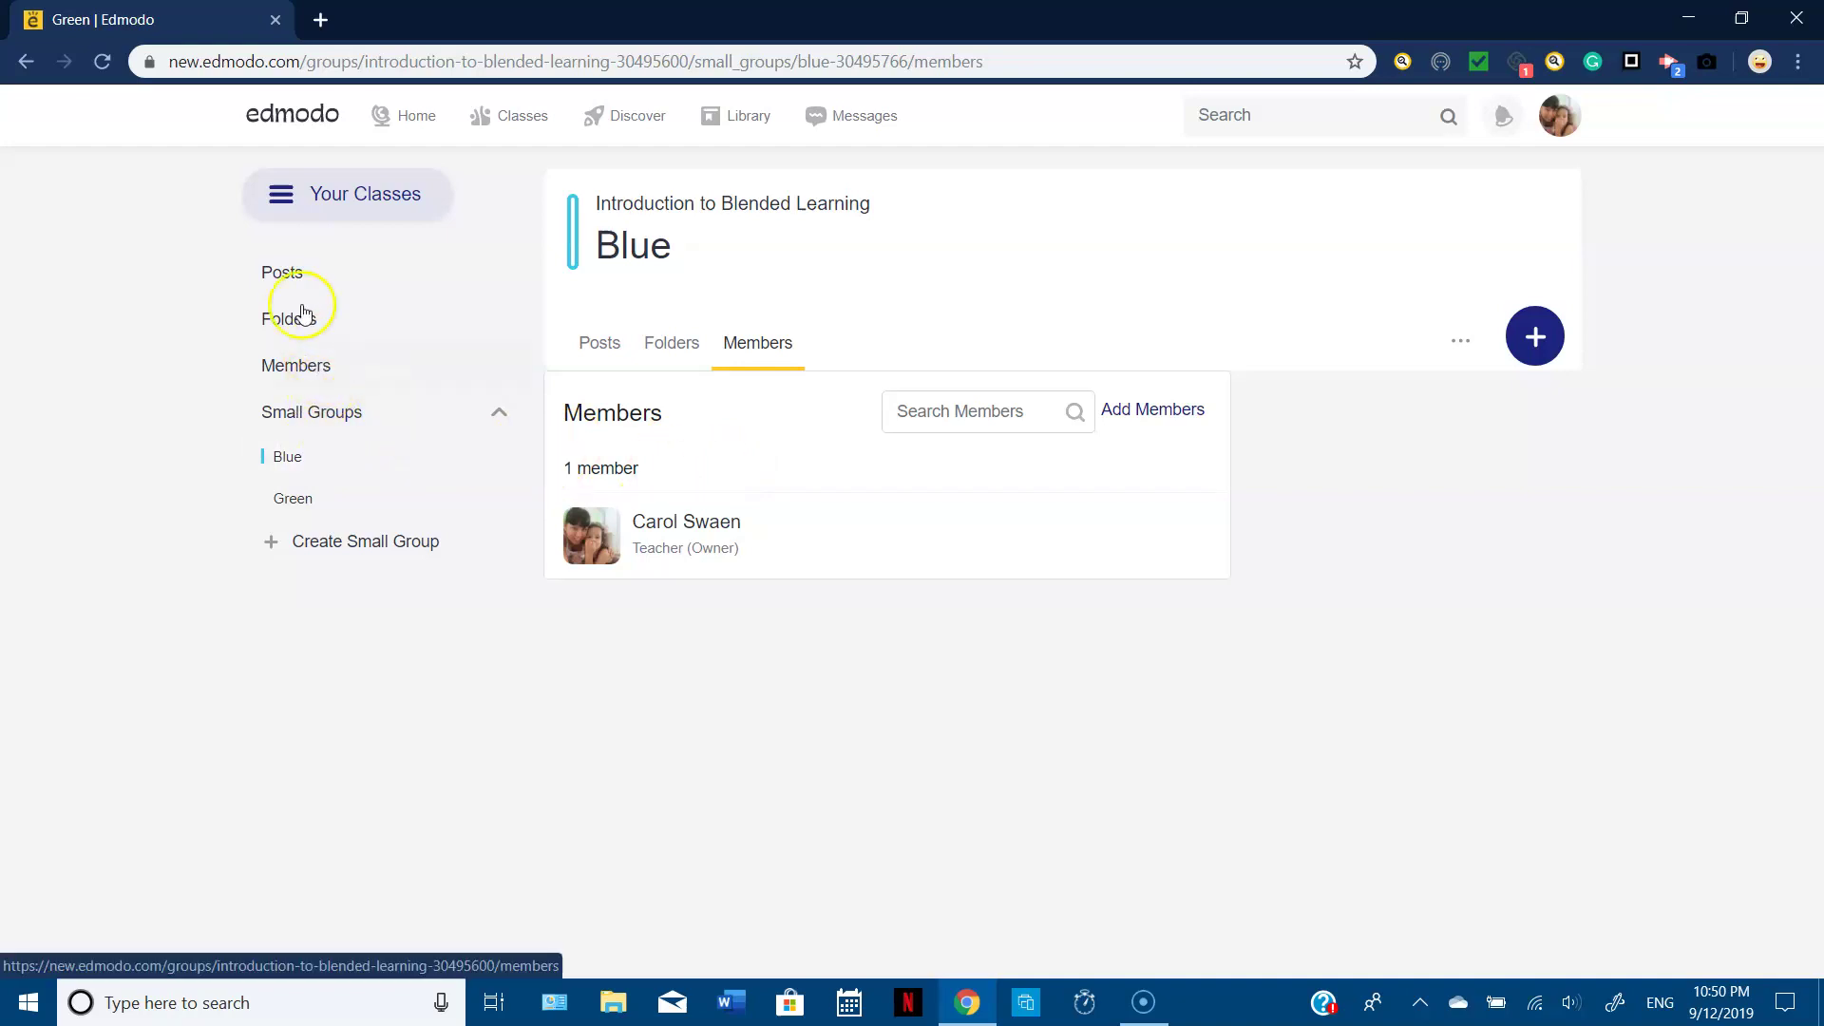
# - Post "Intro to Blended Learning" to the class feed with the file Blended learning intro.pdf attached
pyautogui.click(283, 272)
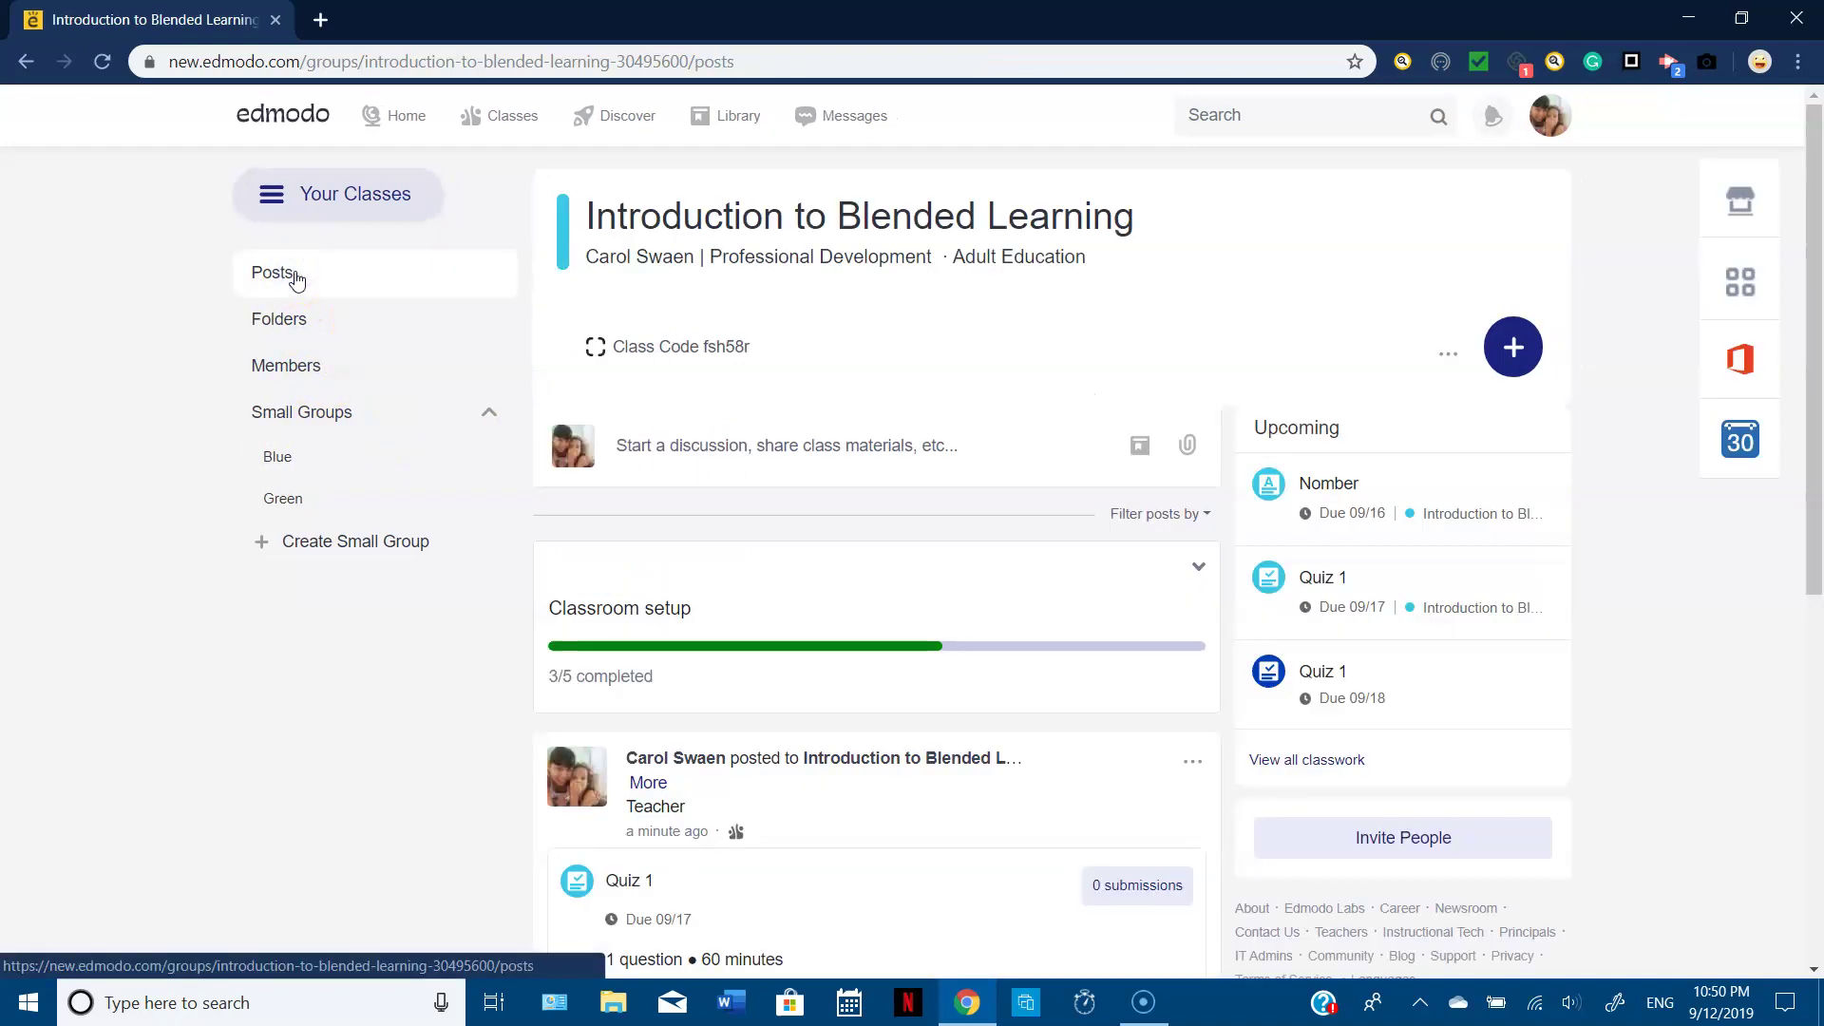
pyautogui.click(764, 445)
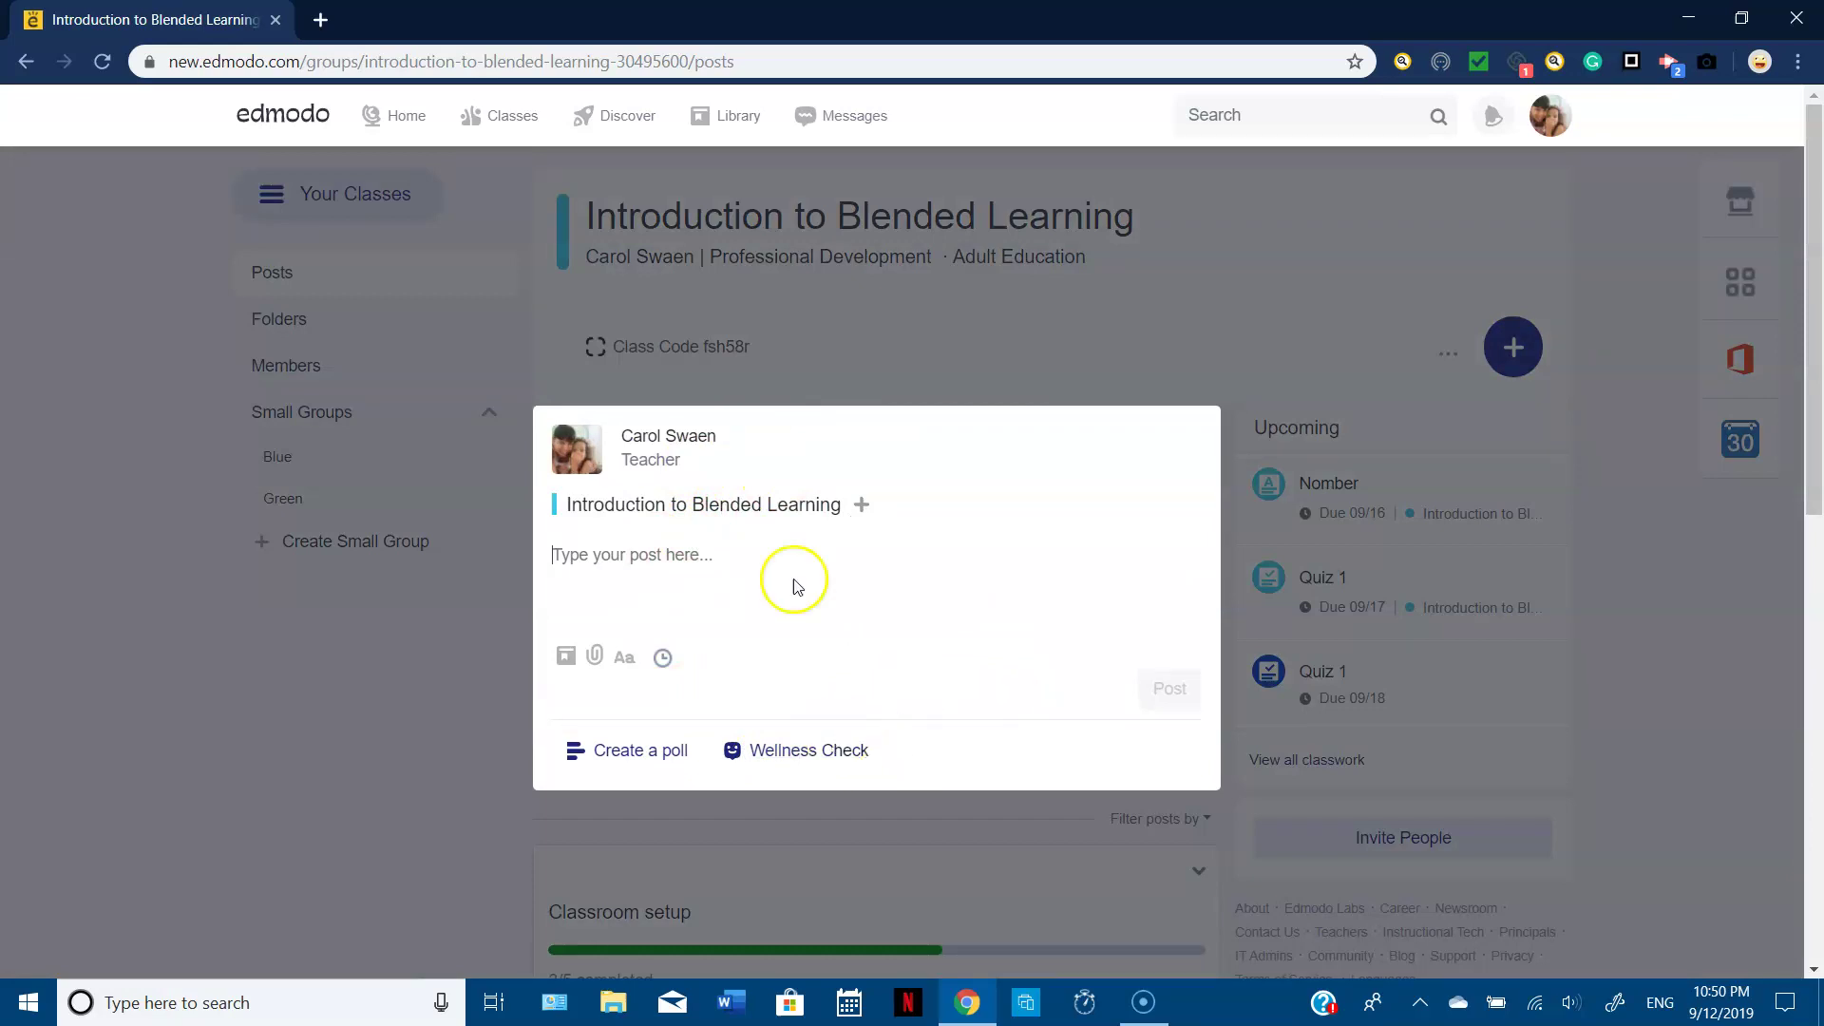
pyautogui.click(595, 652)
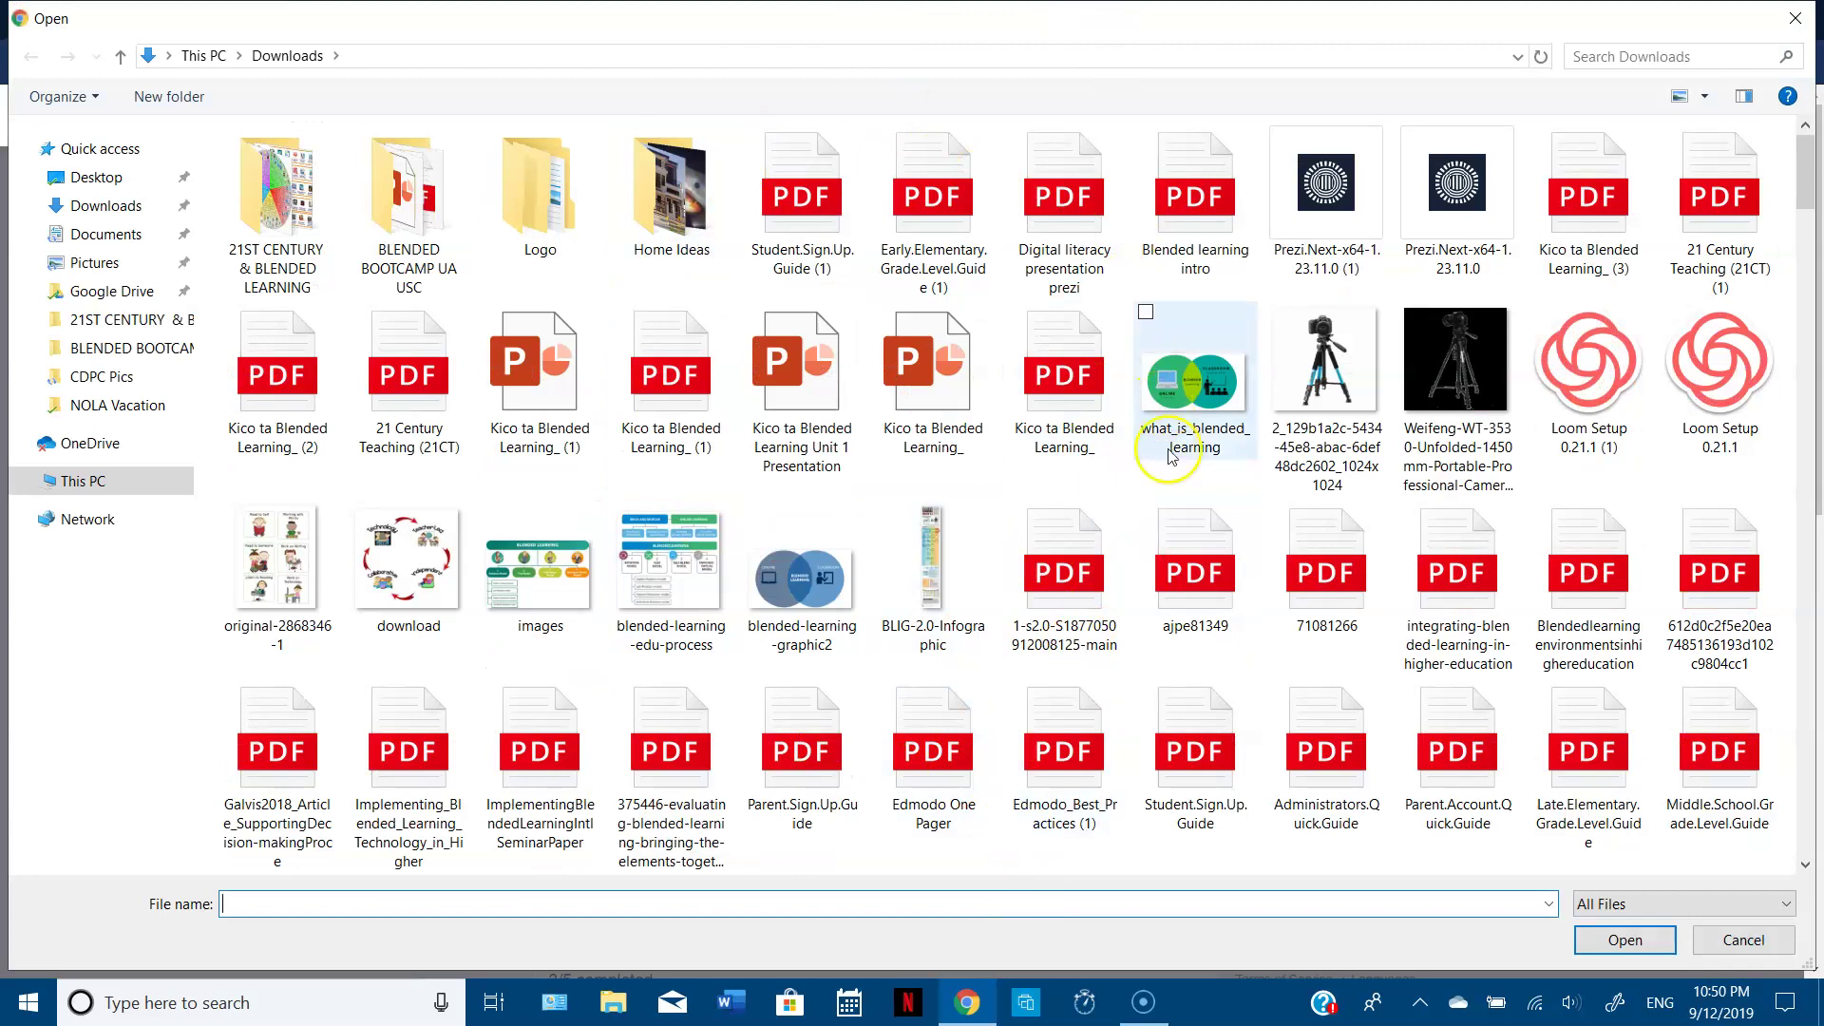
pyautogui.doubleClick(1199, 204)
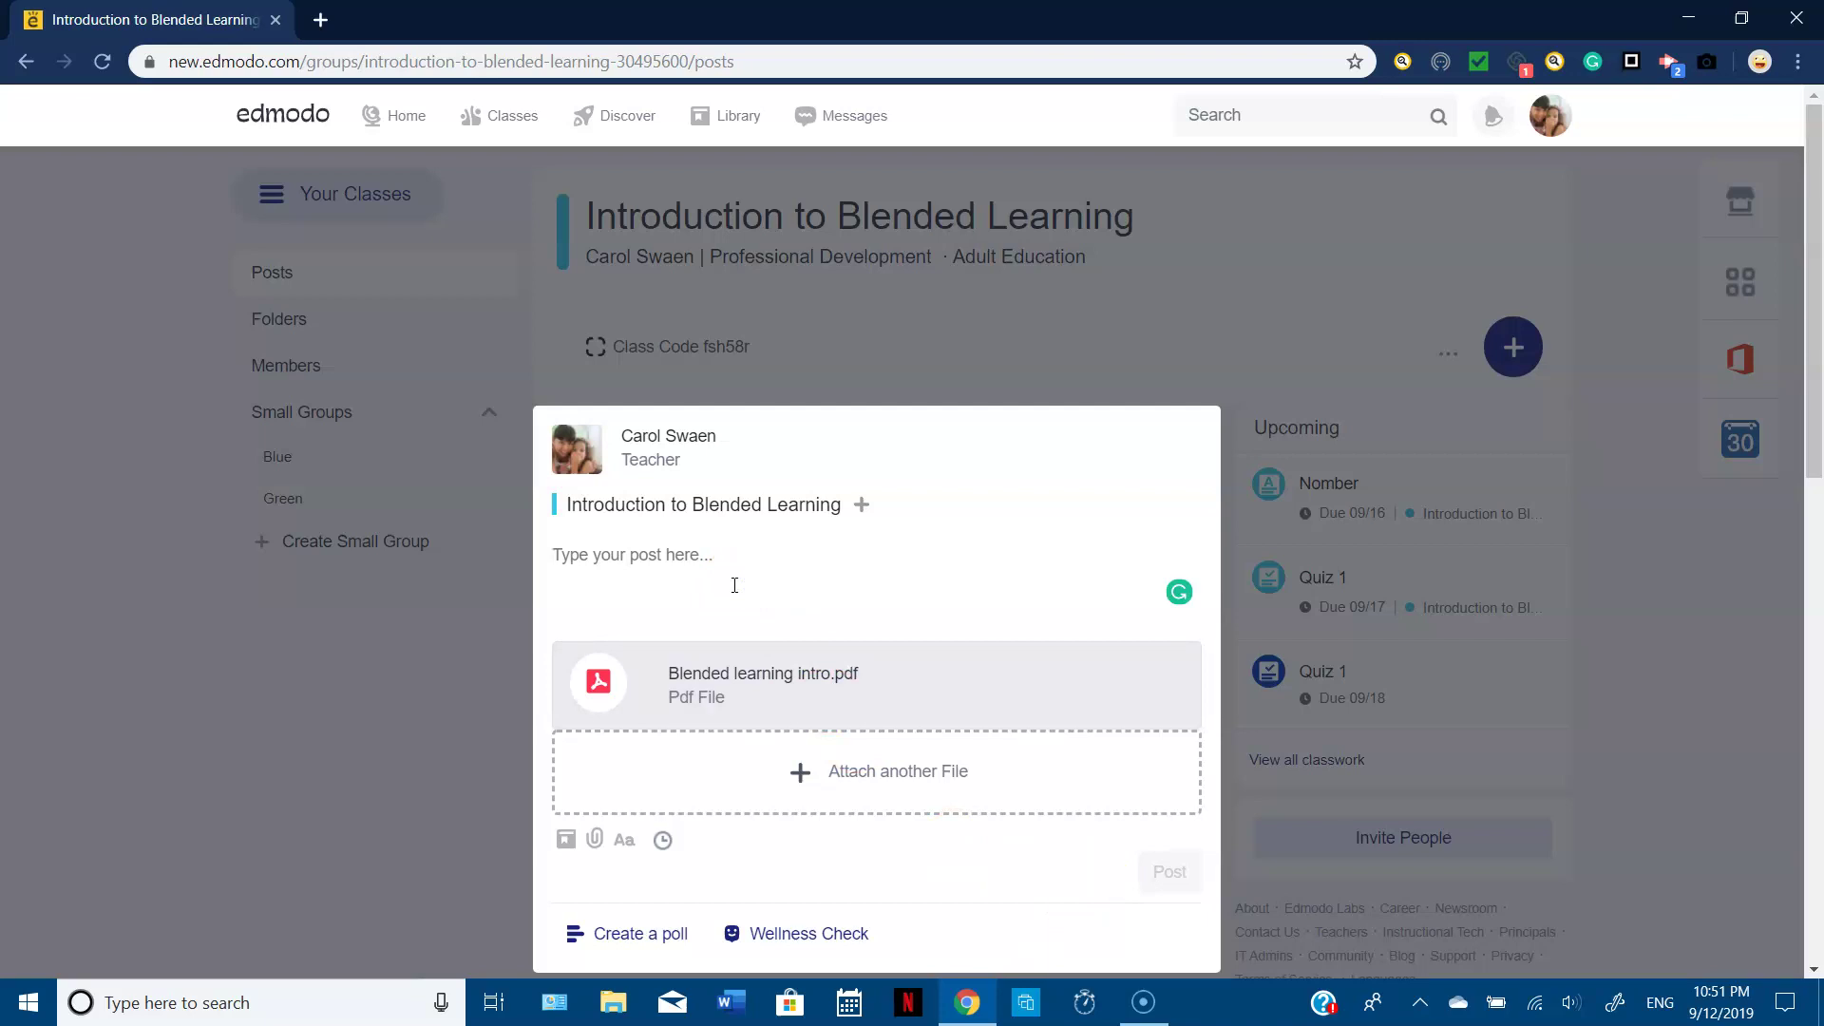
pyautogui.write('Intro to Blended Learning')
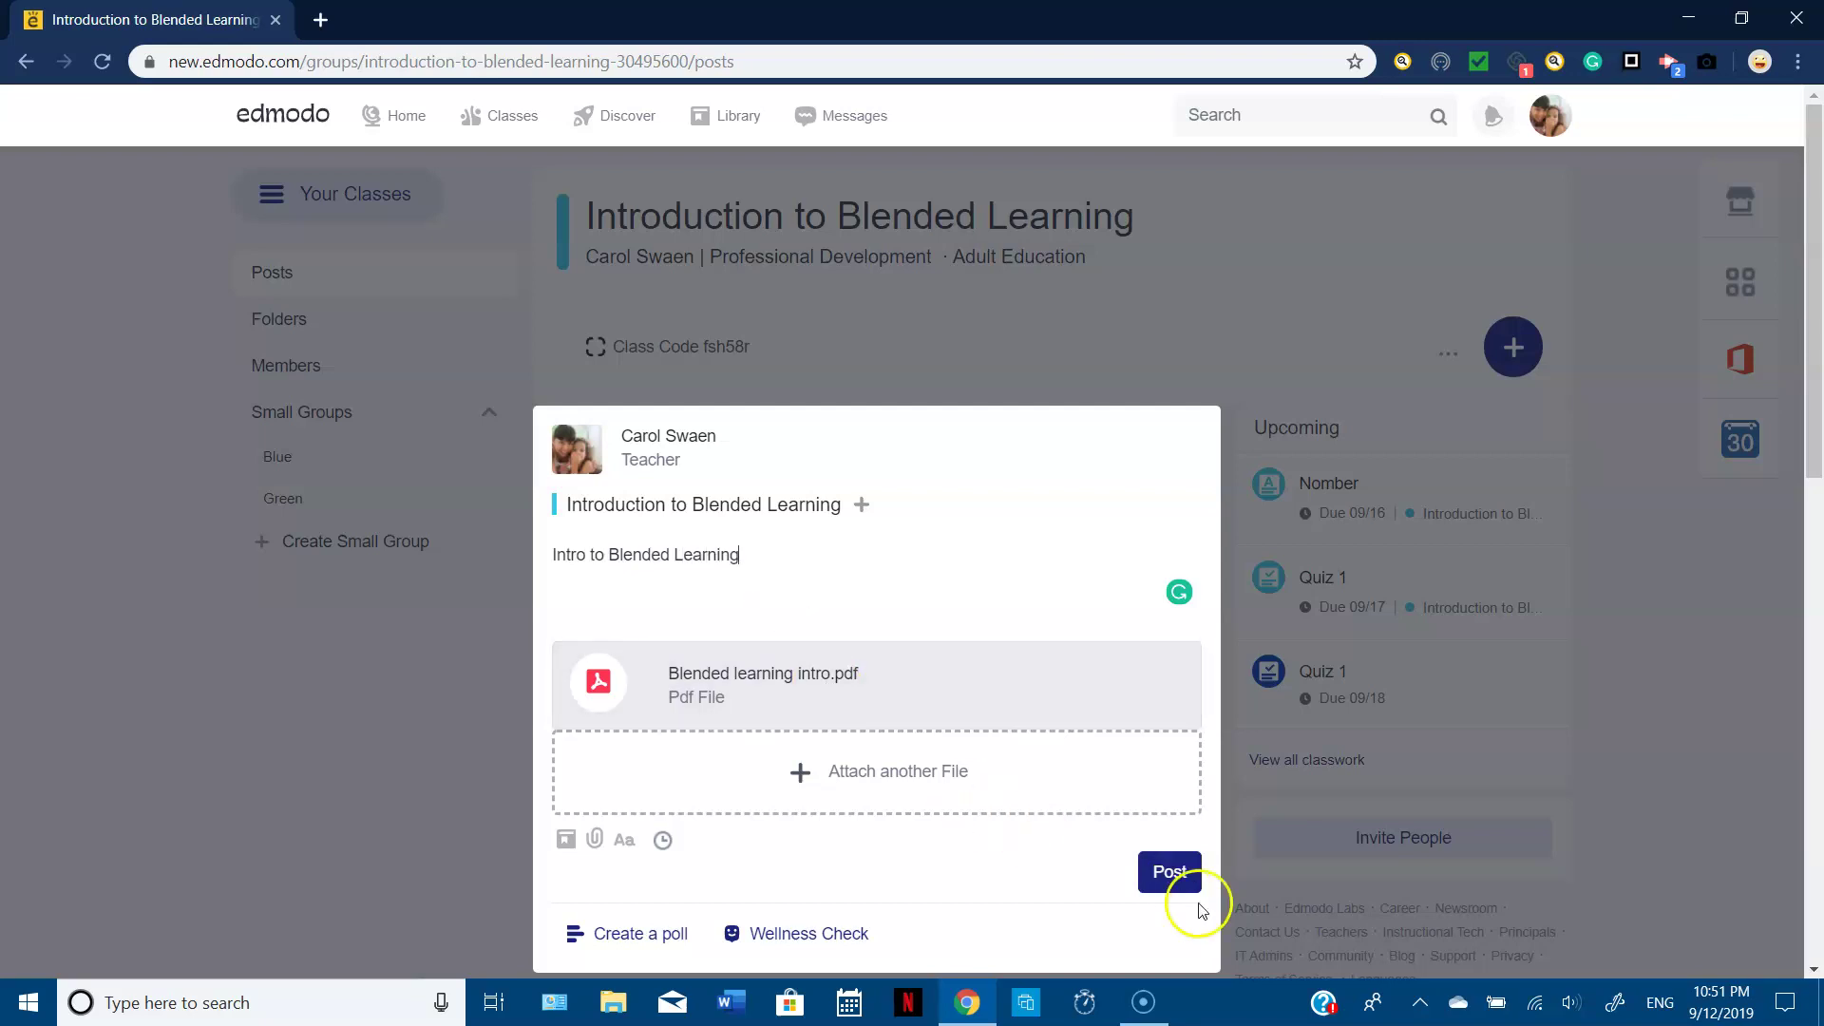
pyautogui.click(1170, 872)
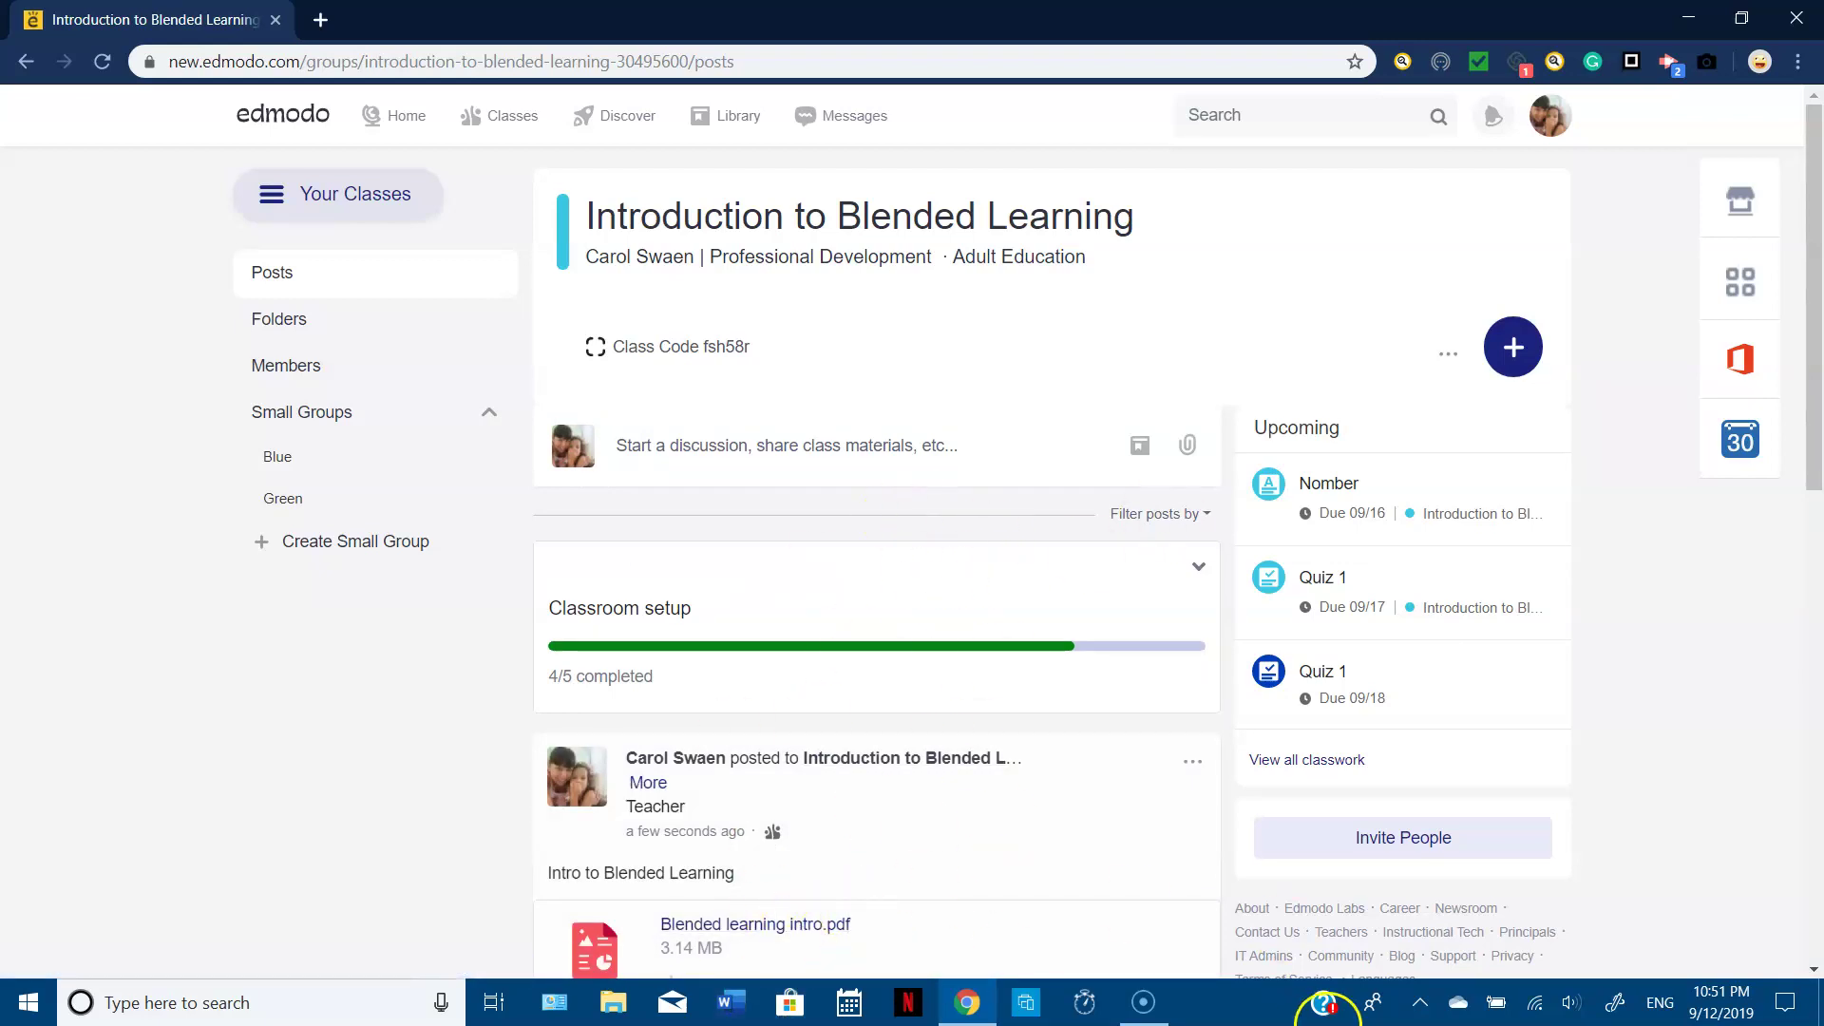
# - Look through the items stored in the Library and return to the class's posts
pyautogui.click(732, 116)
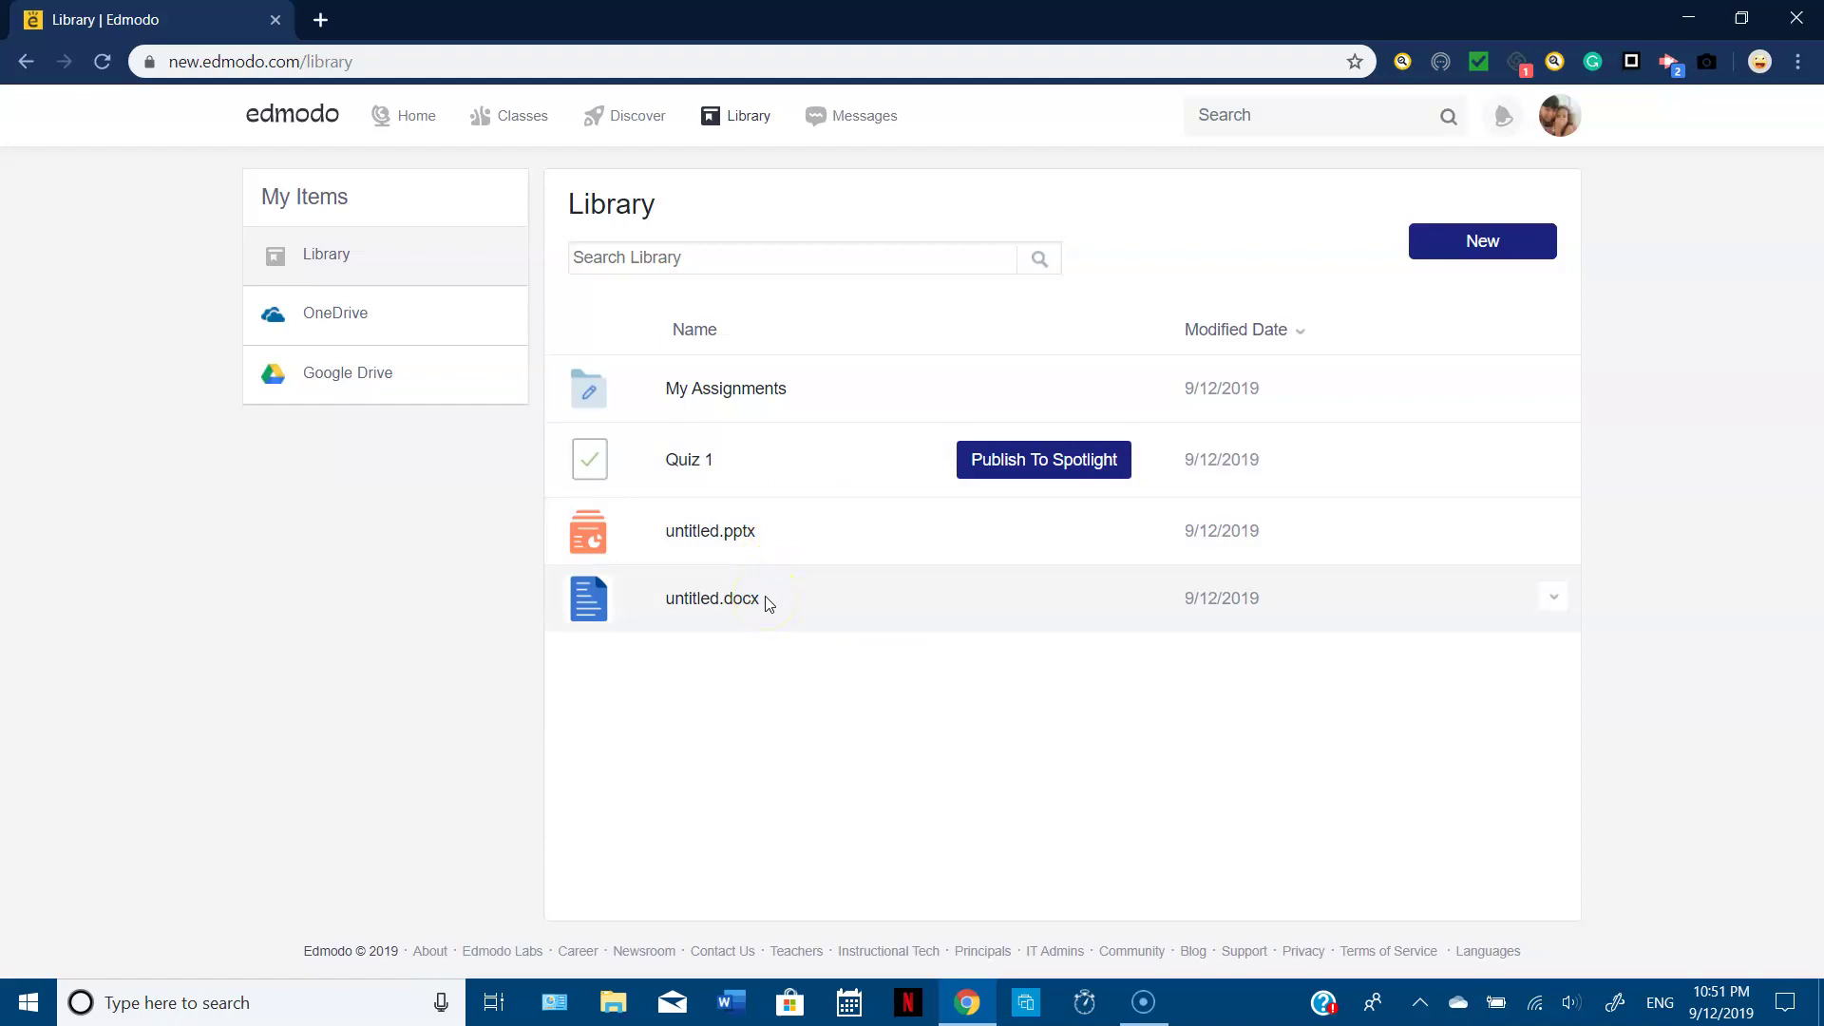
pyautogui.moveTo(500, 133)
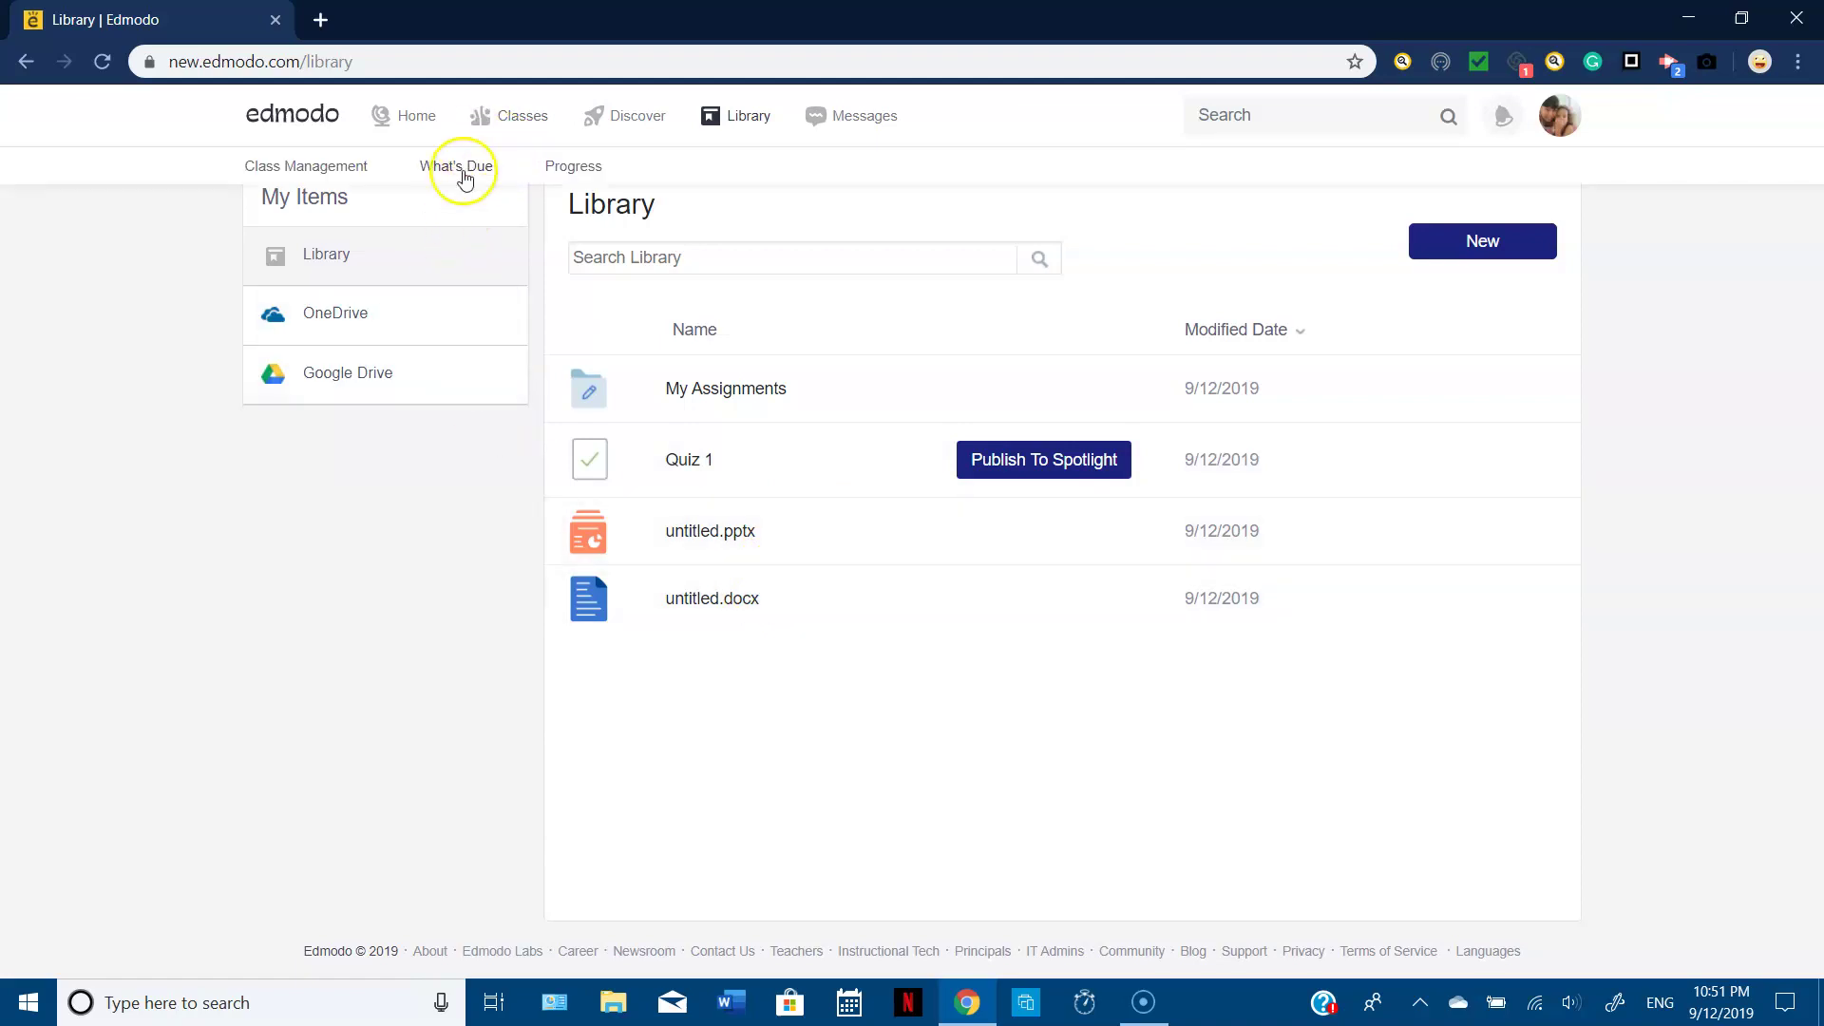
pyautogui.click(27, 63)
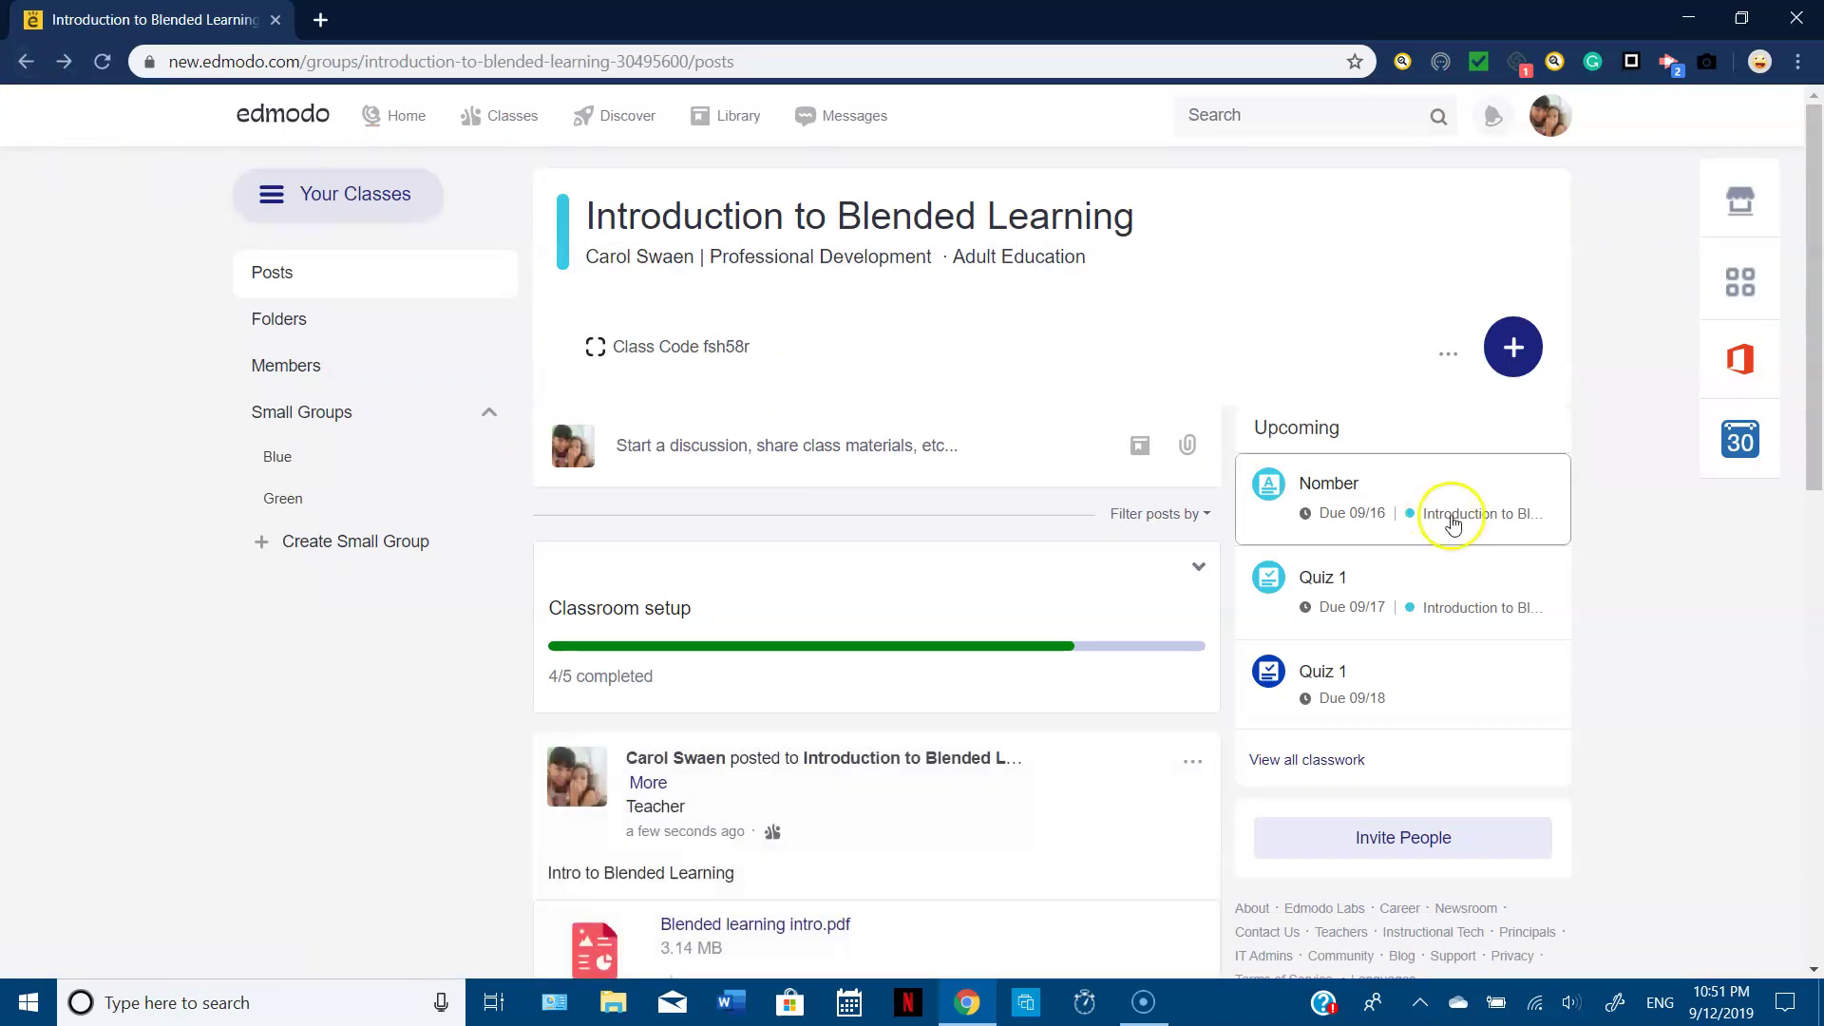
# - Create blank Word, PowerPoint and Excel Online files from the class's Office integration, closing each editor and finally the Office dialog
pyautogui.click(1740, 363)
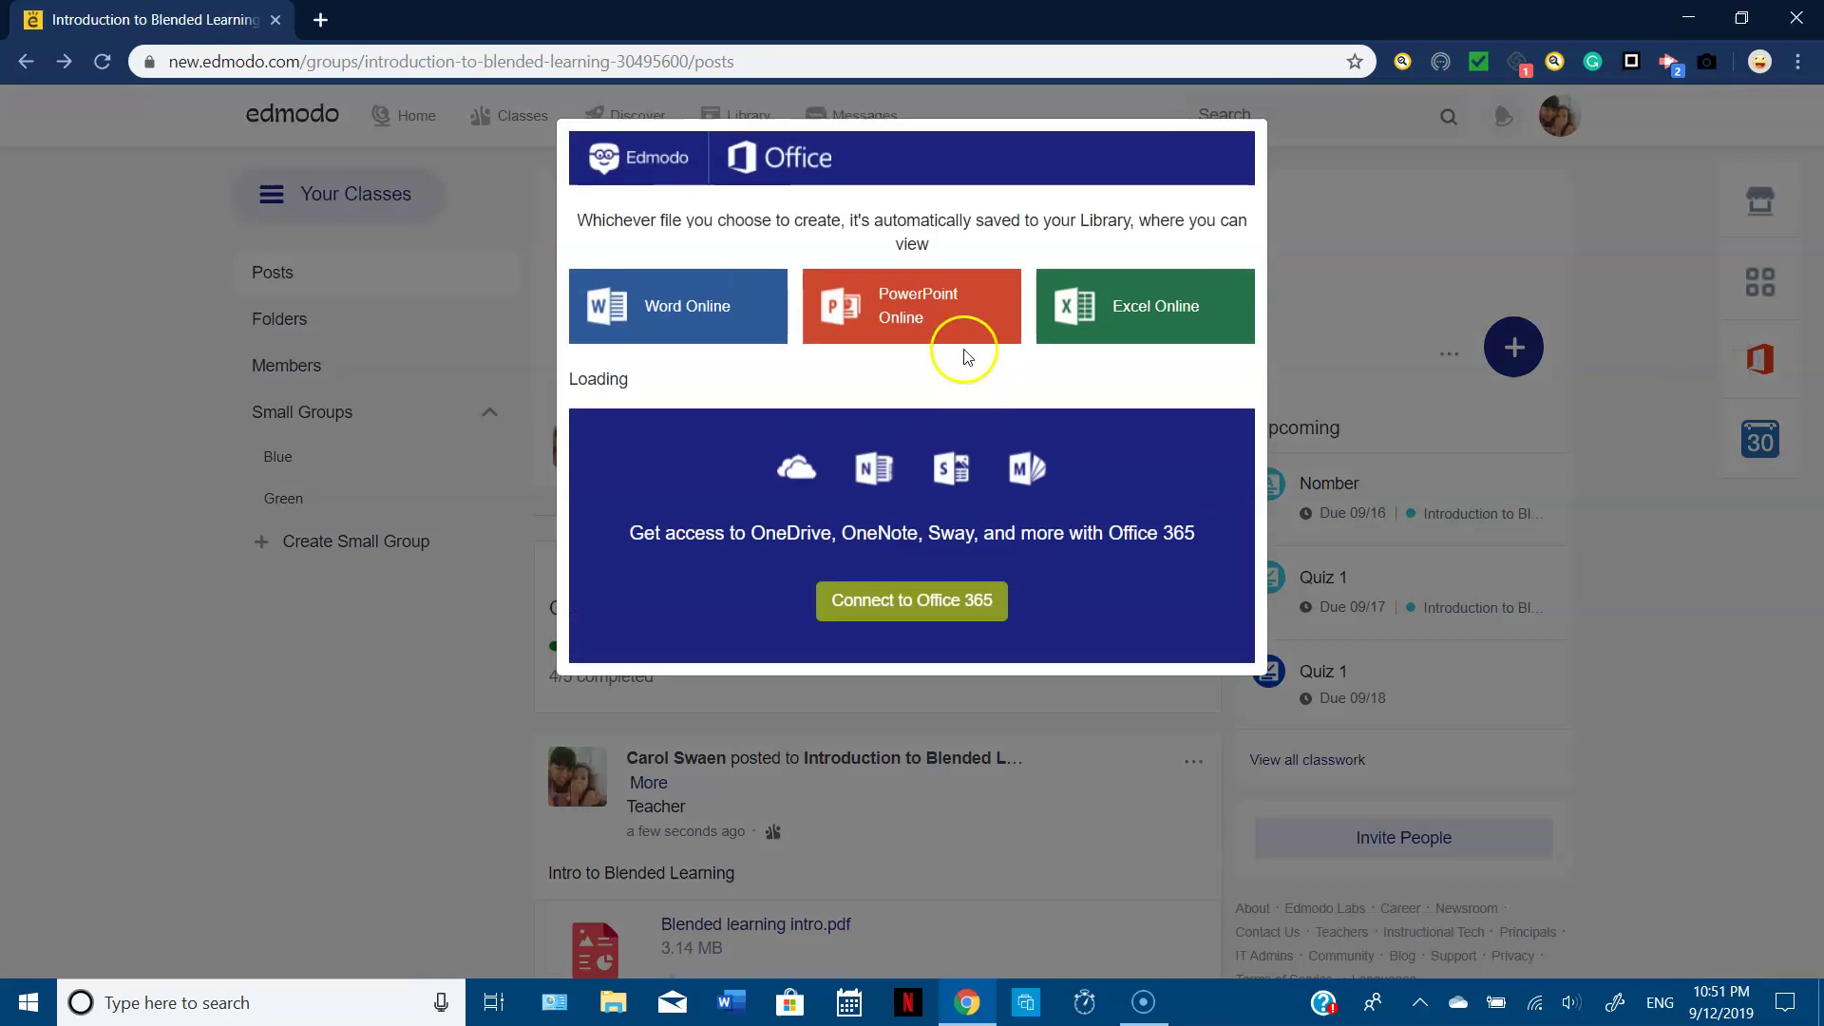
pyautogui.click(701, 316)
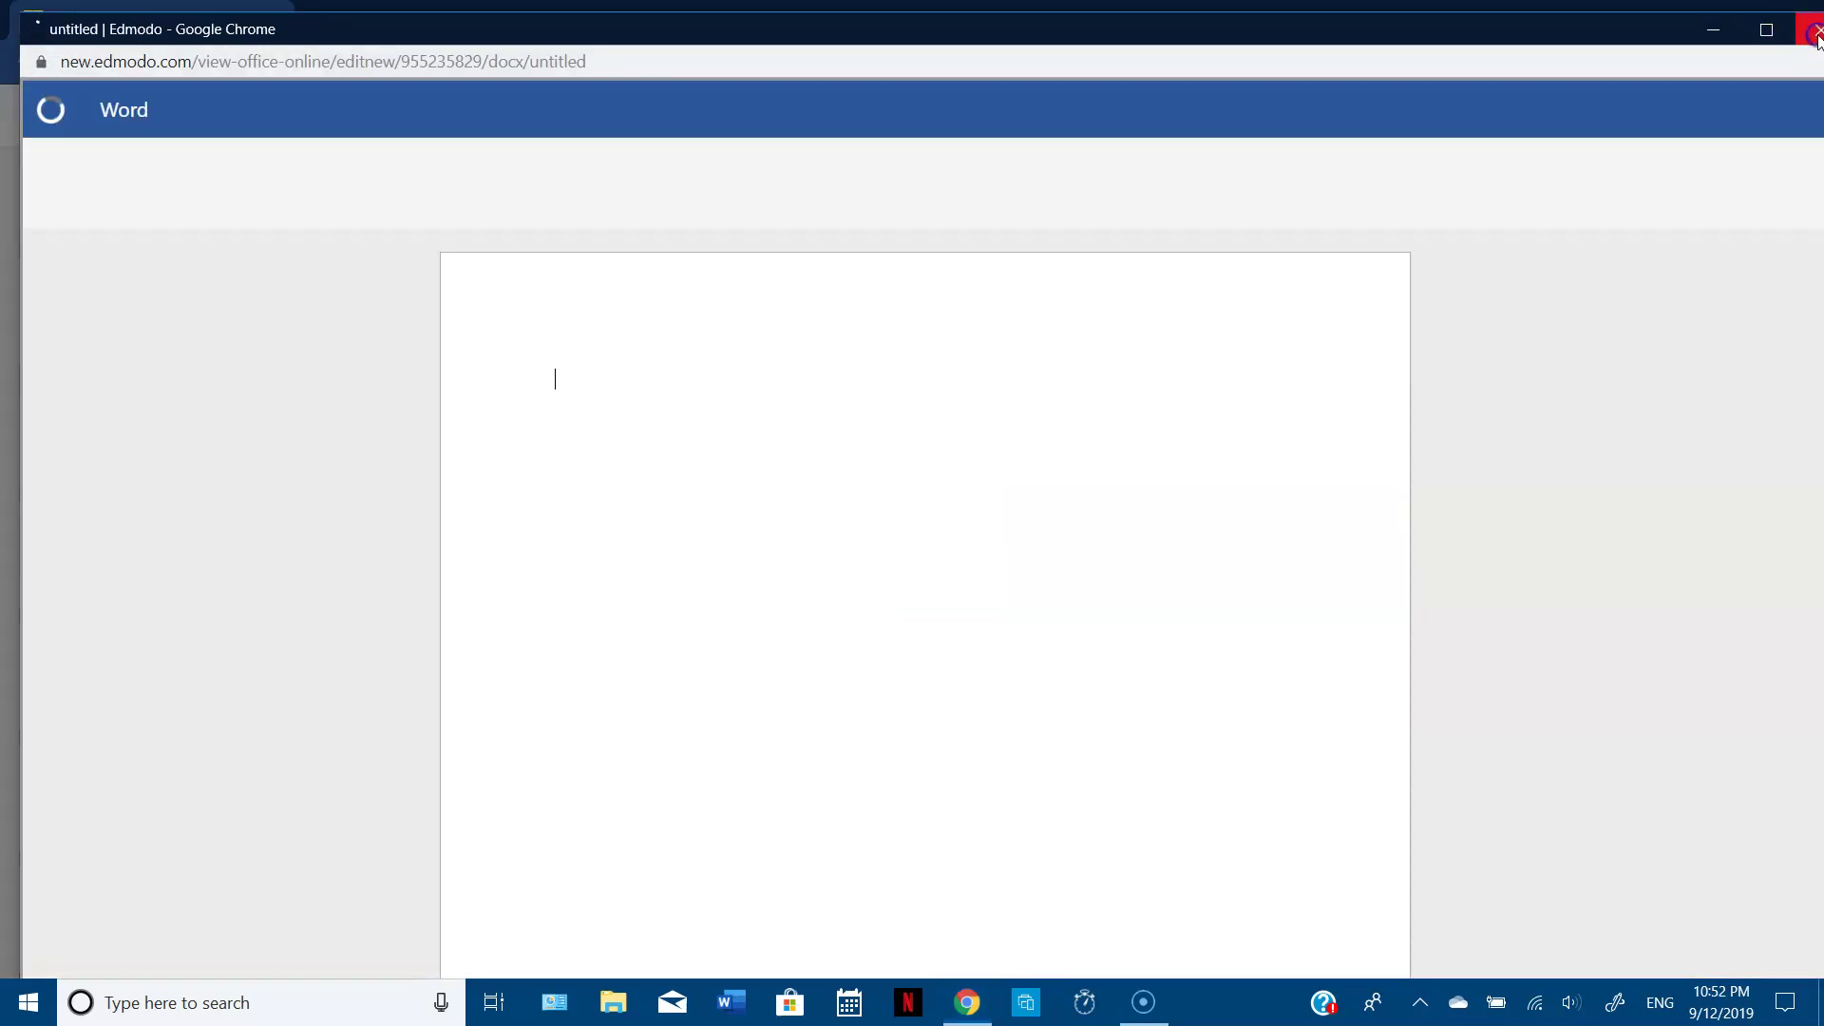
pyautogui.click(1817, 36)
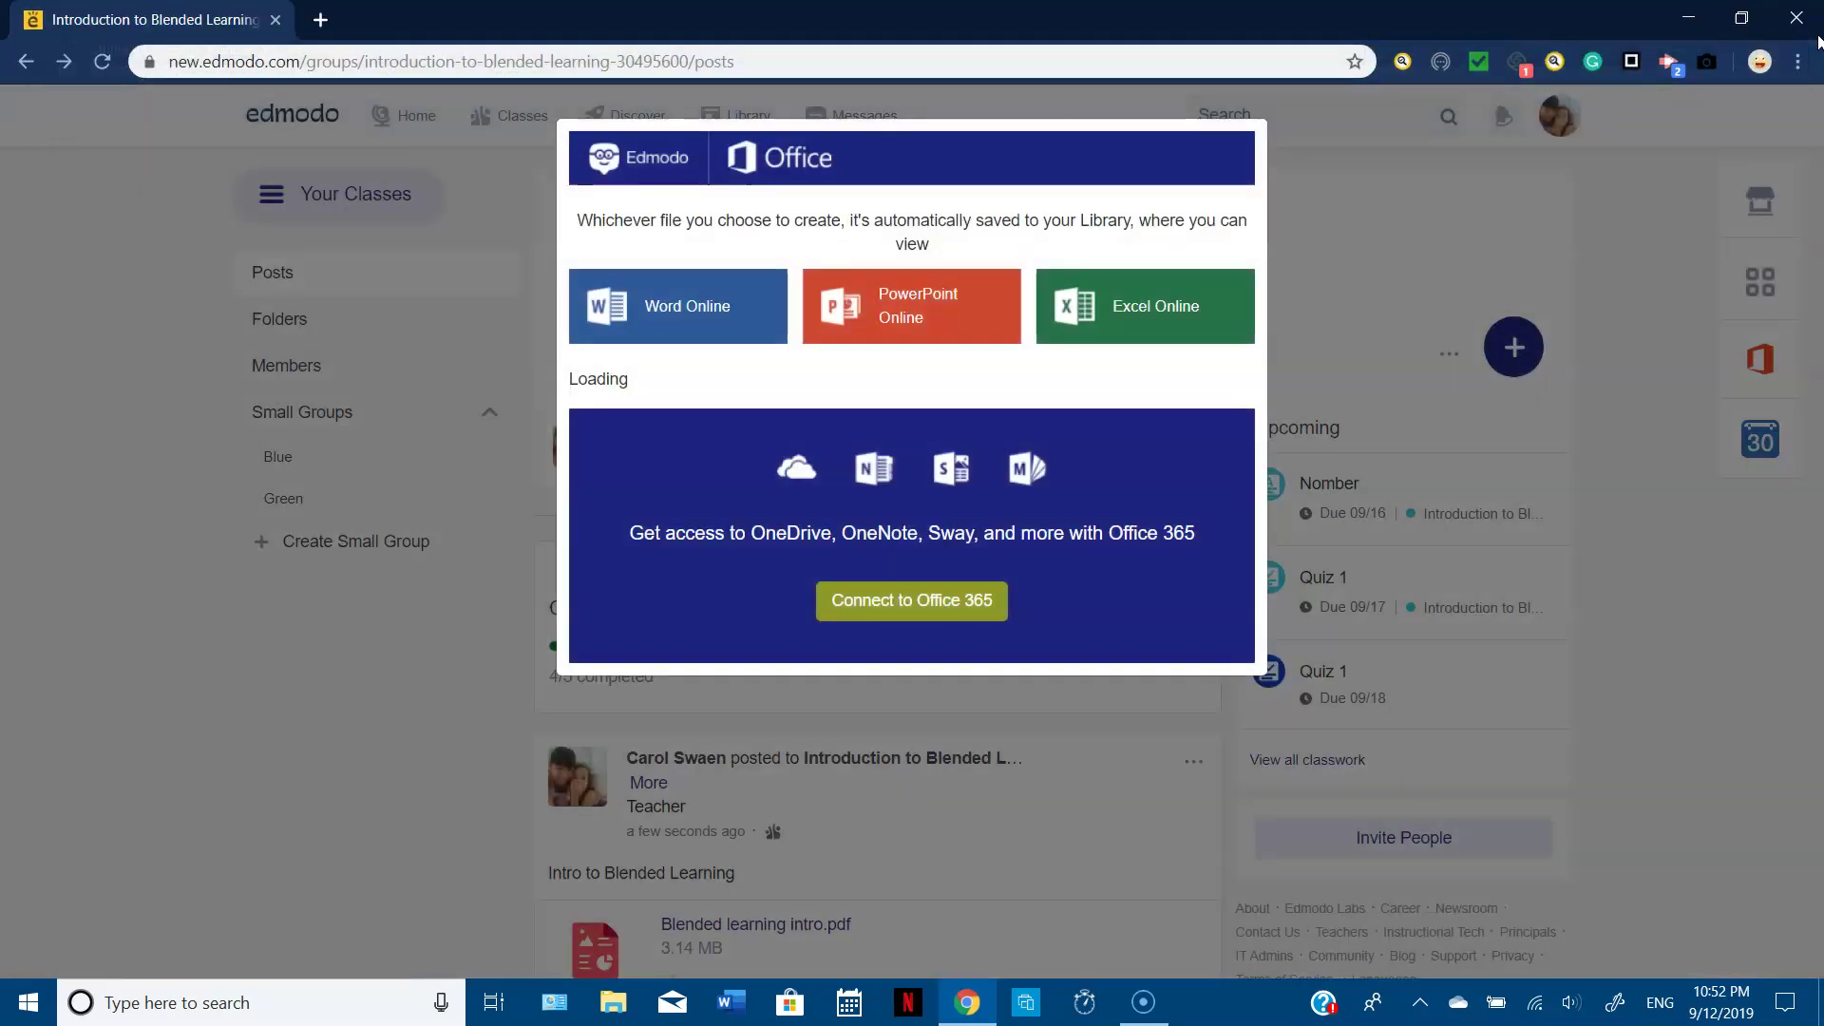
pyautogui.click(902, 308)
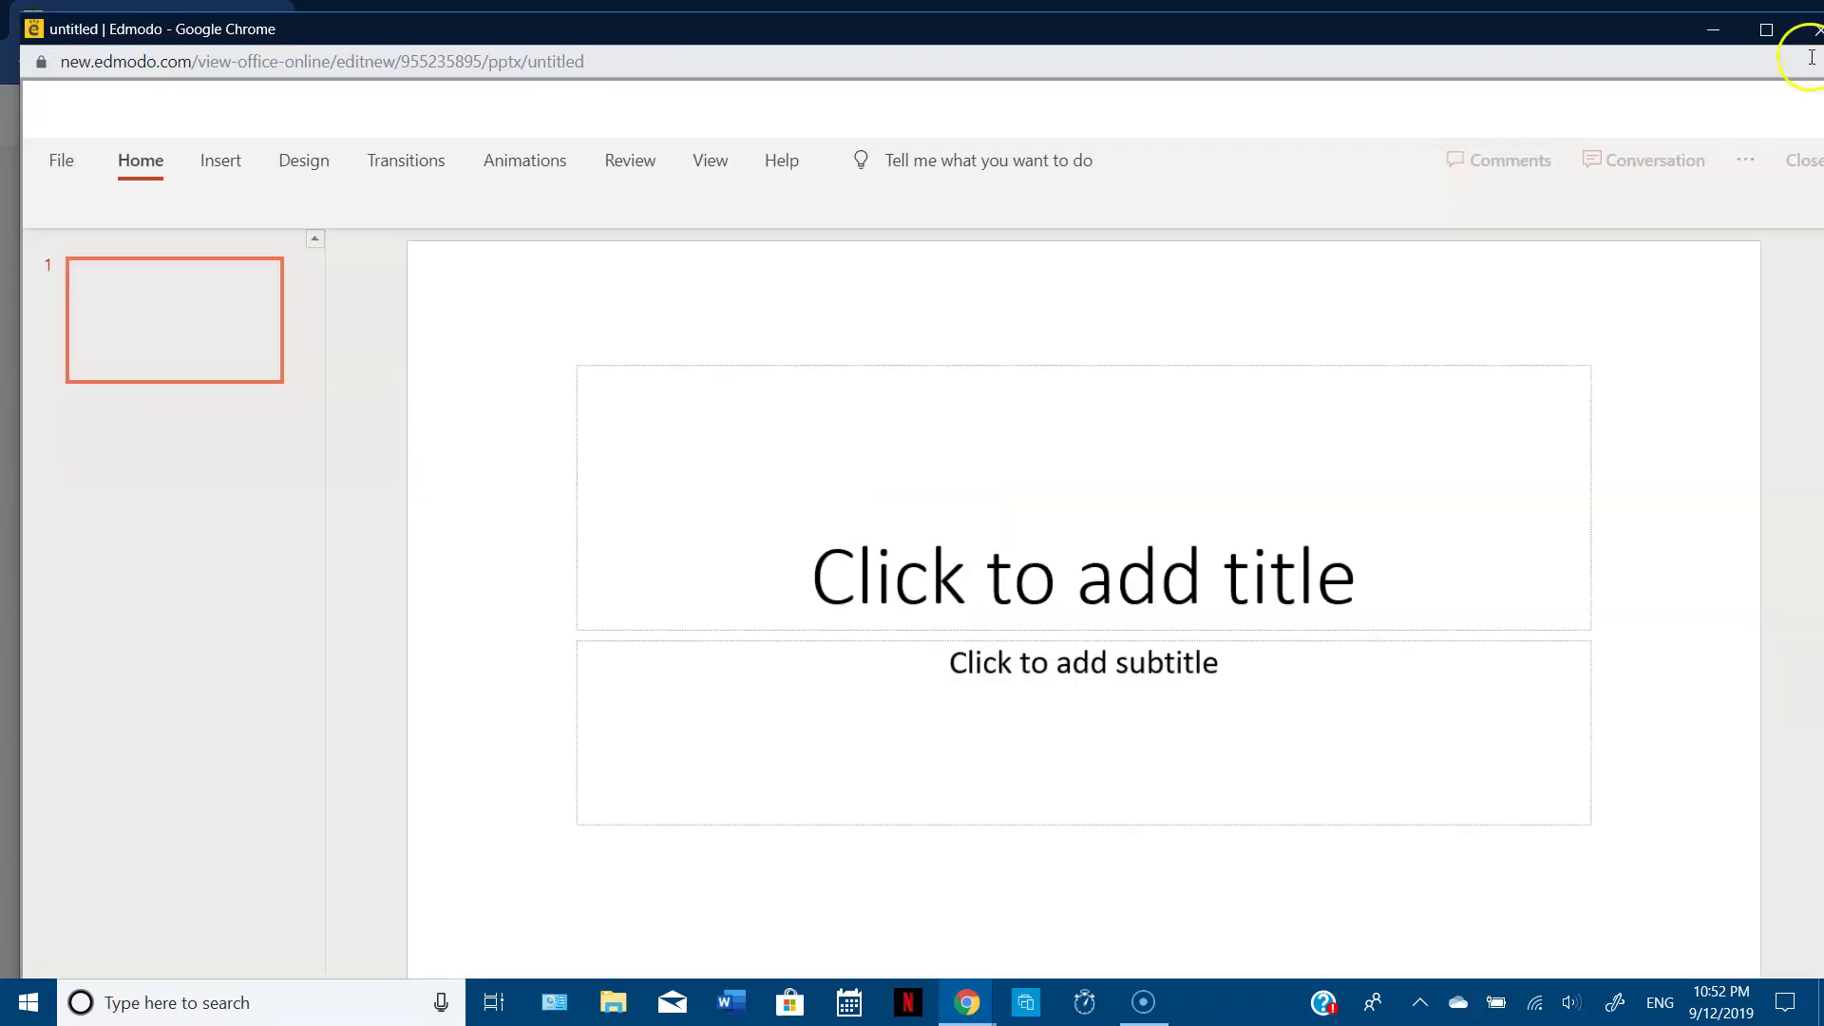
pyautogui.click(1814, 29)
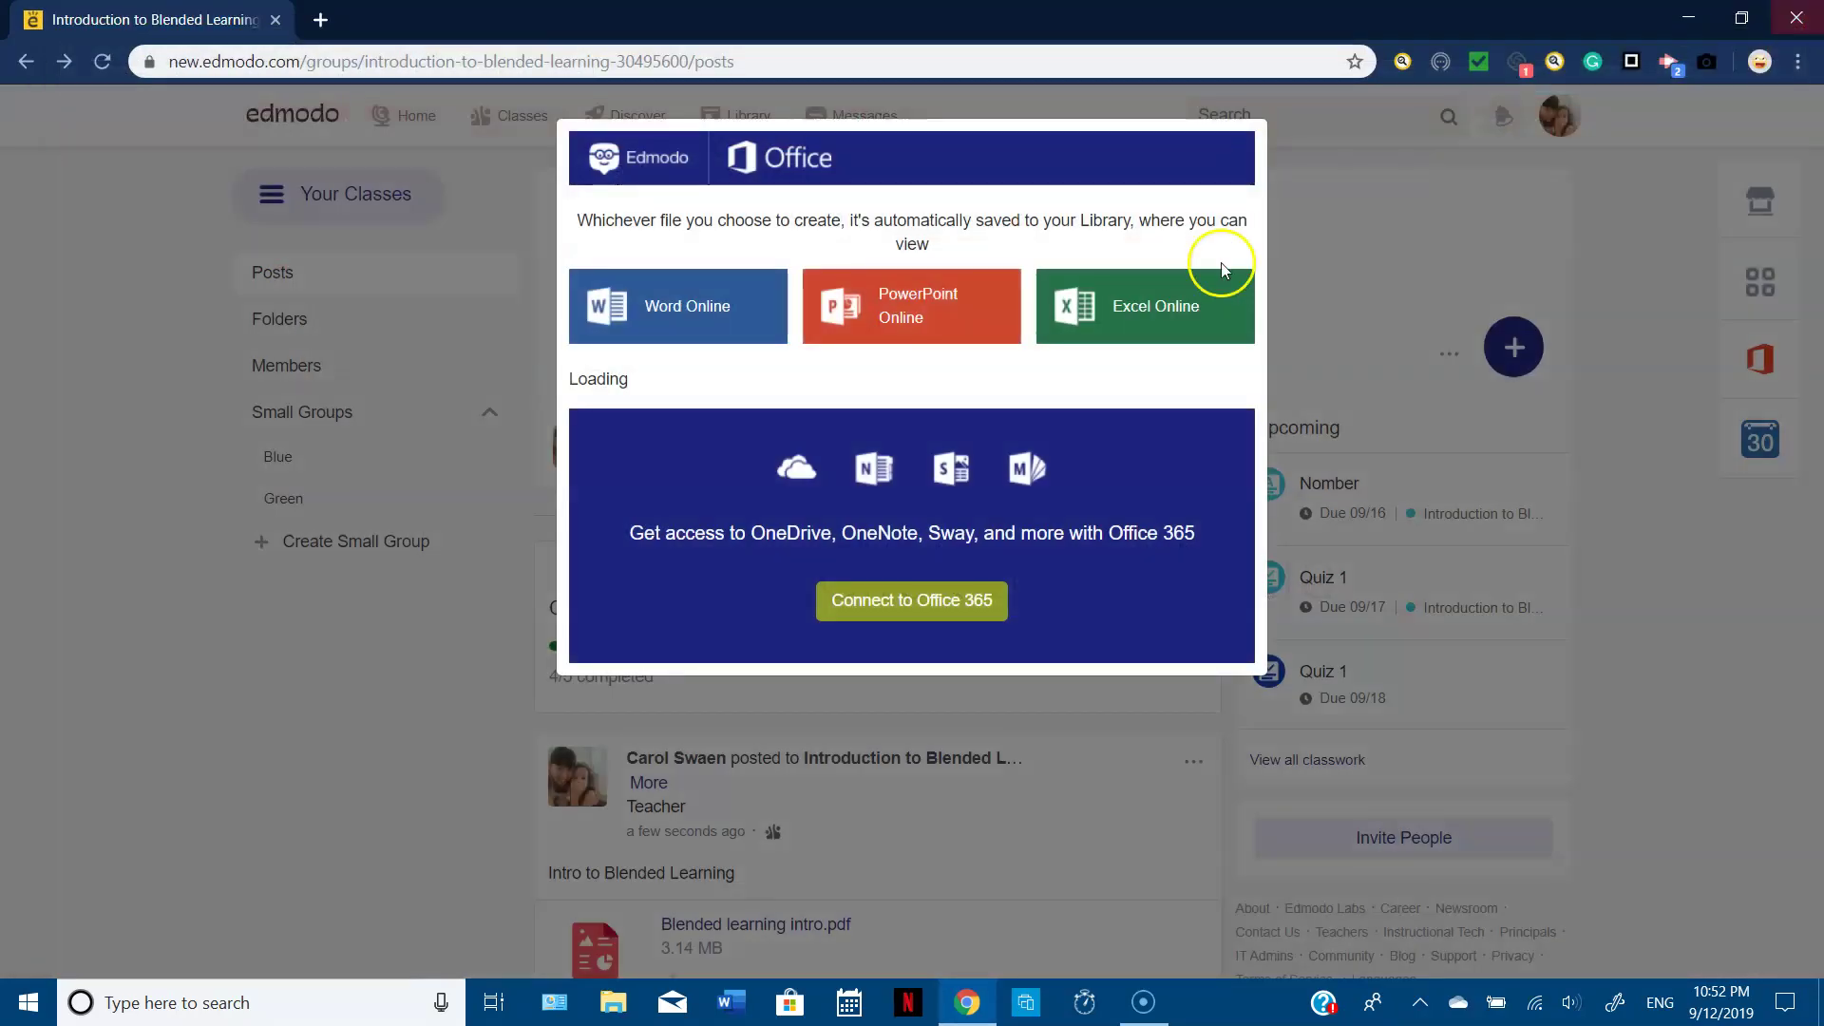
pyautogui.click(1140, 311)
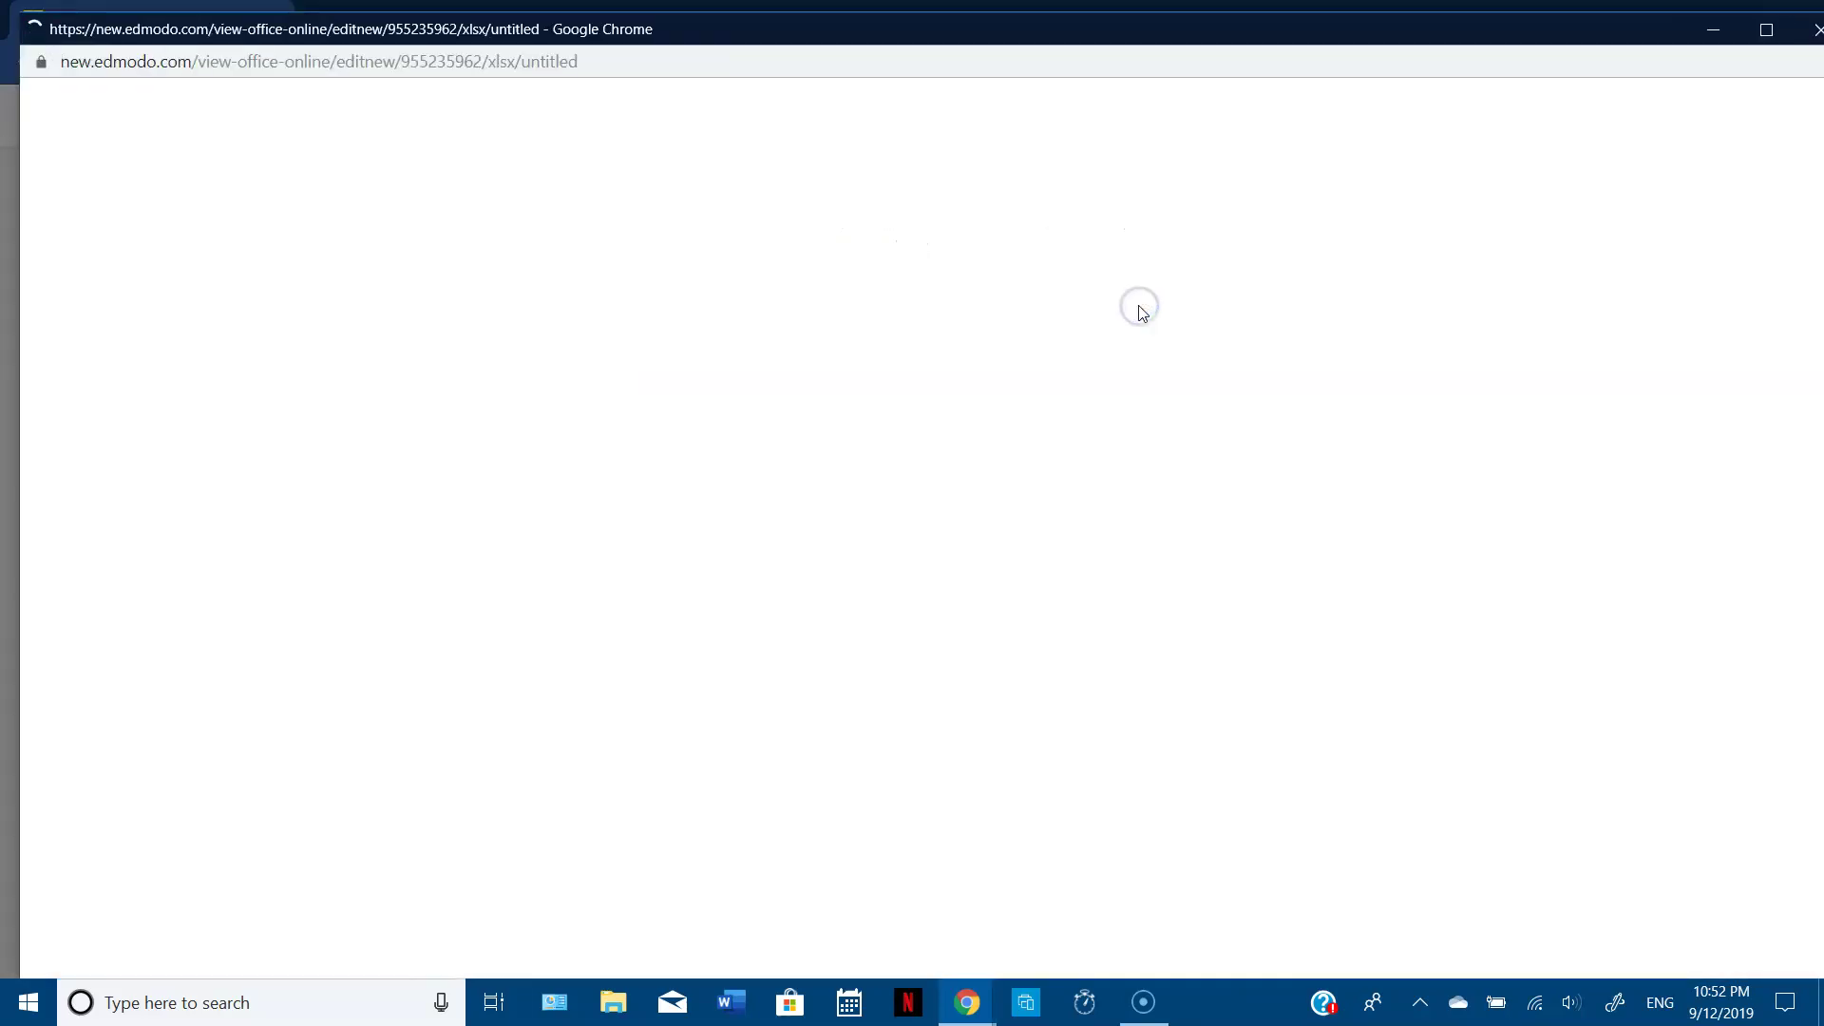
pyautogui.click(1817, 30)
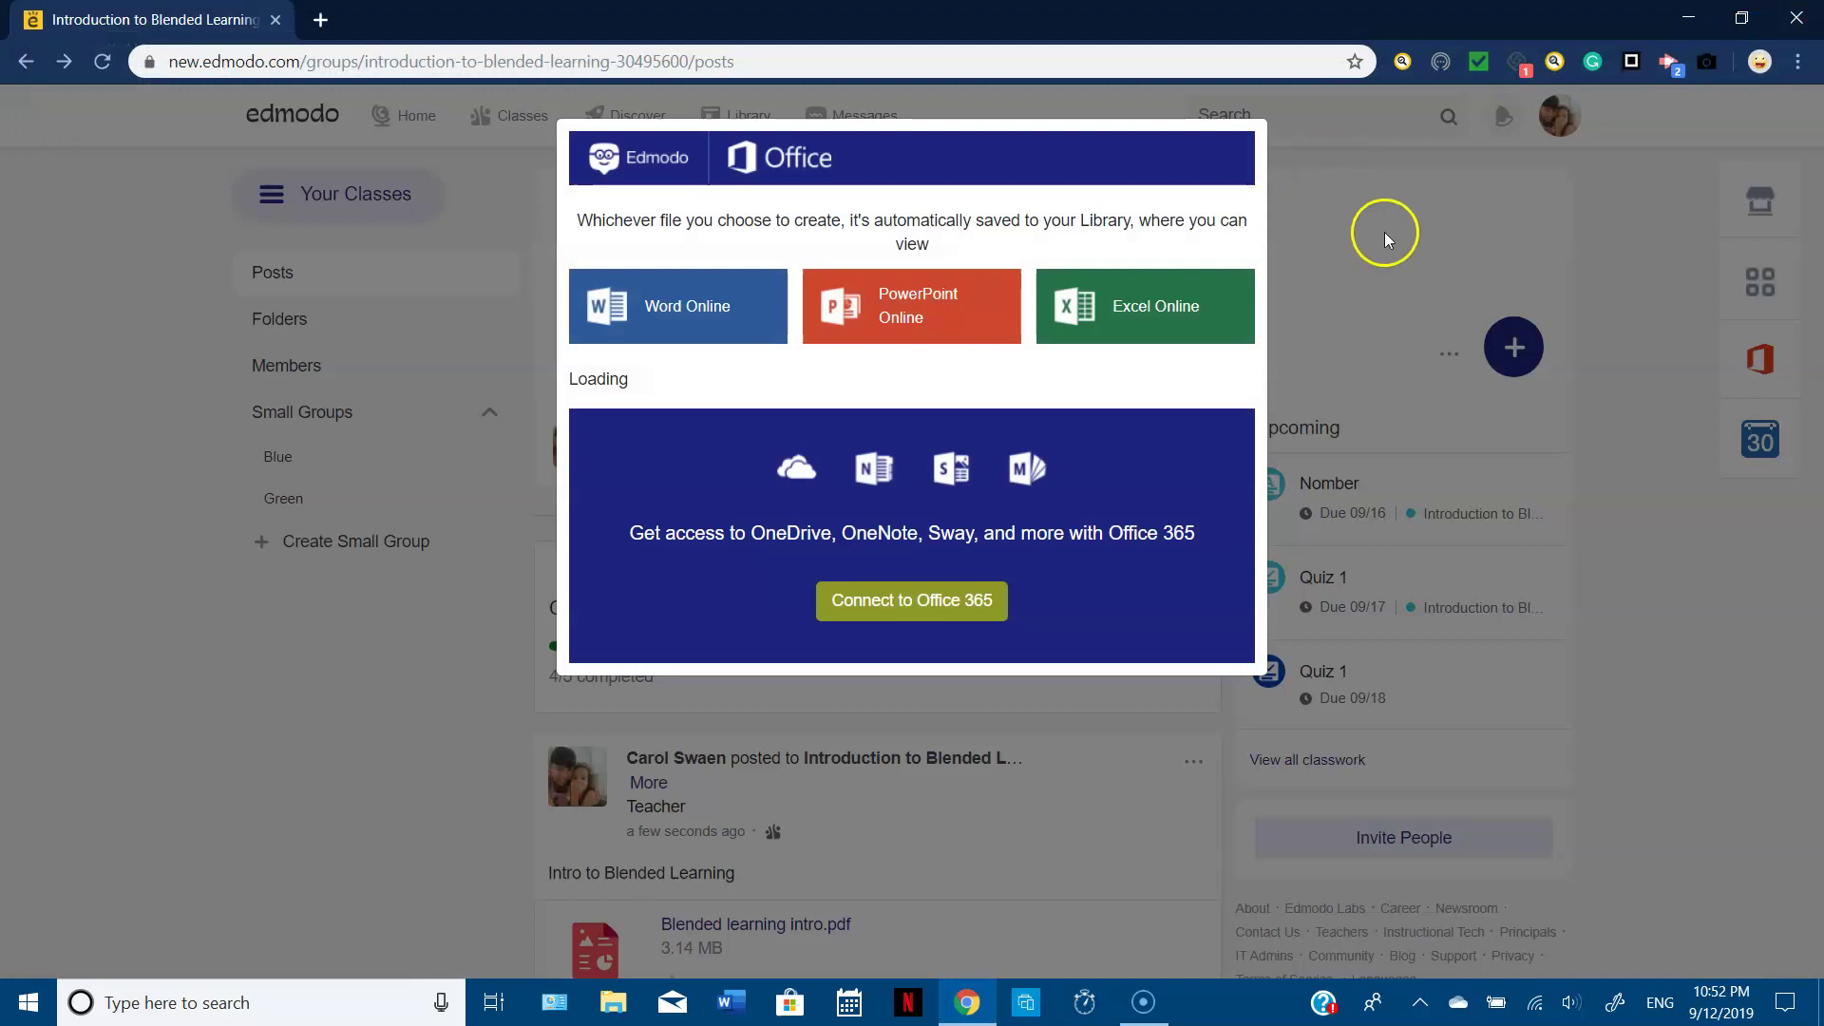
pyautogui.click(1617, 498)
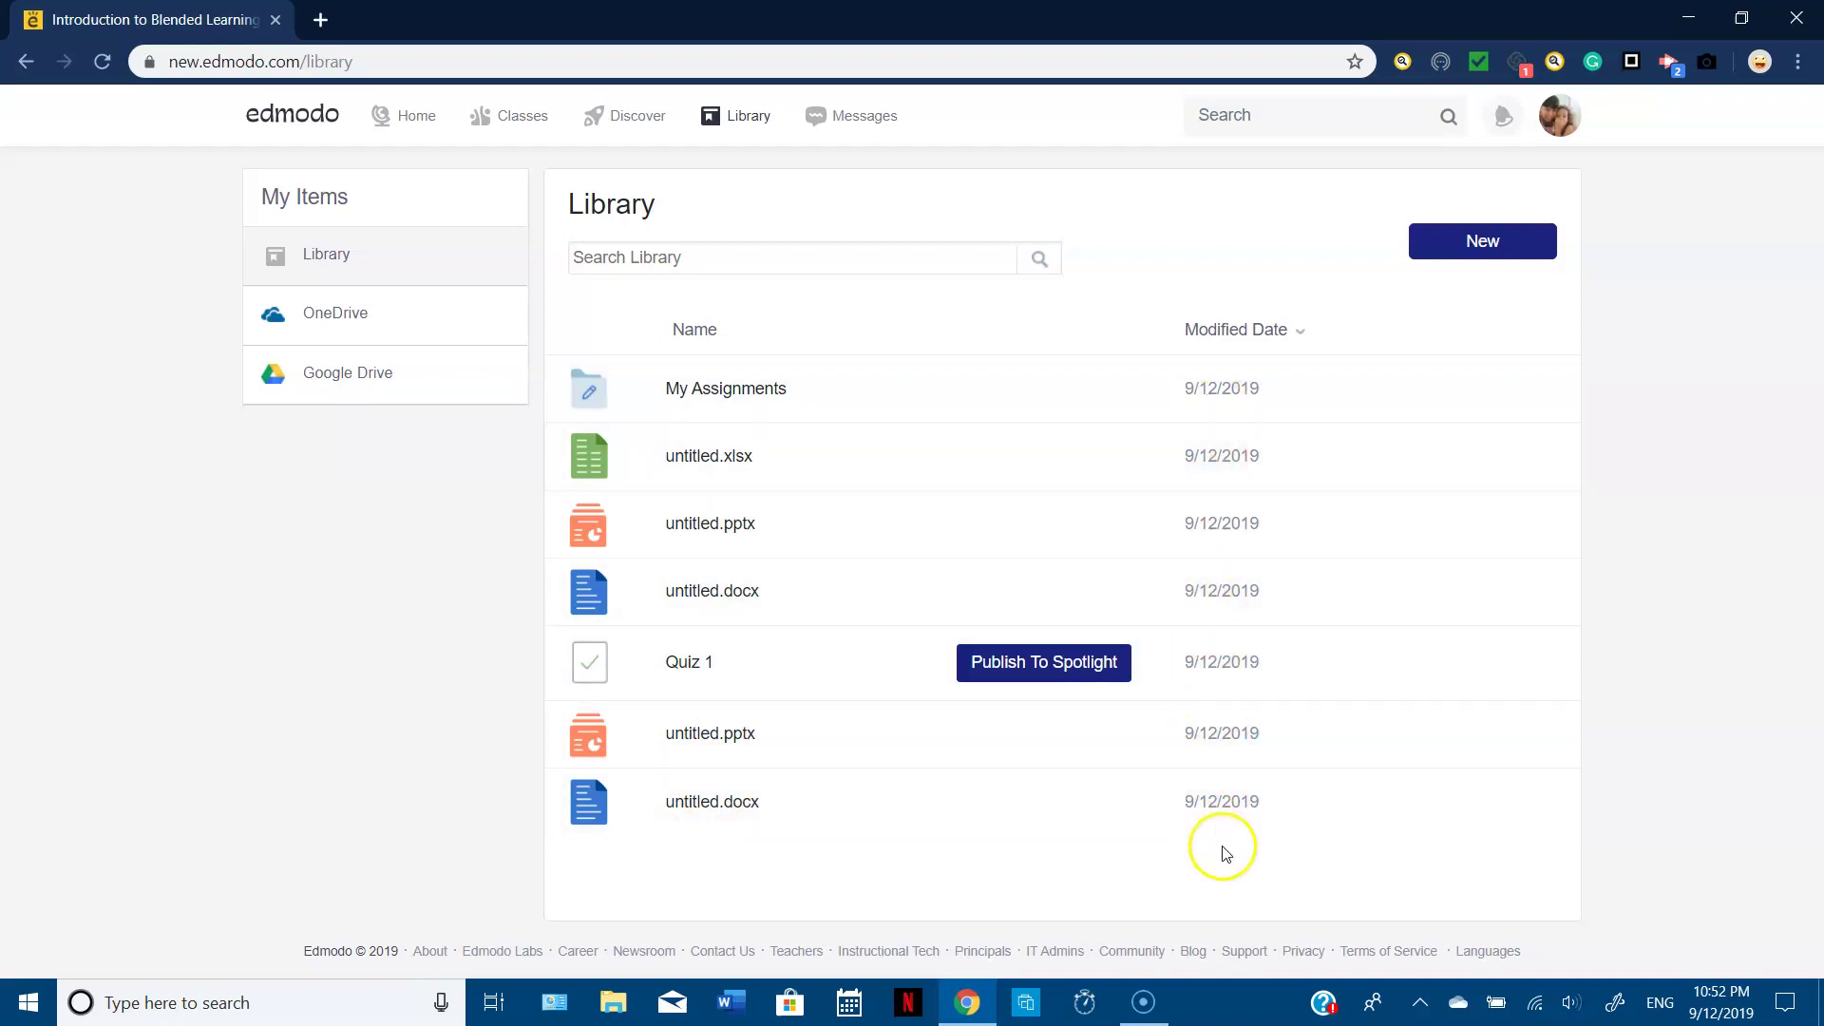
# - Check in the Library which types of new items can be added, without adding one
pyautogui.click(1483, 244)
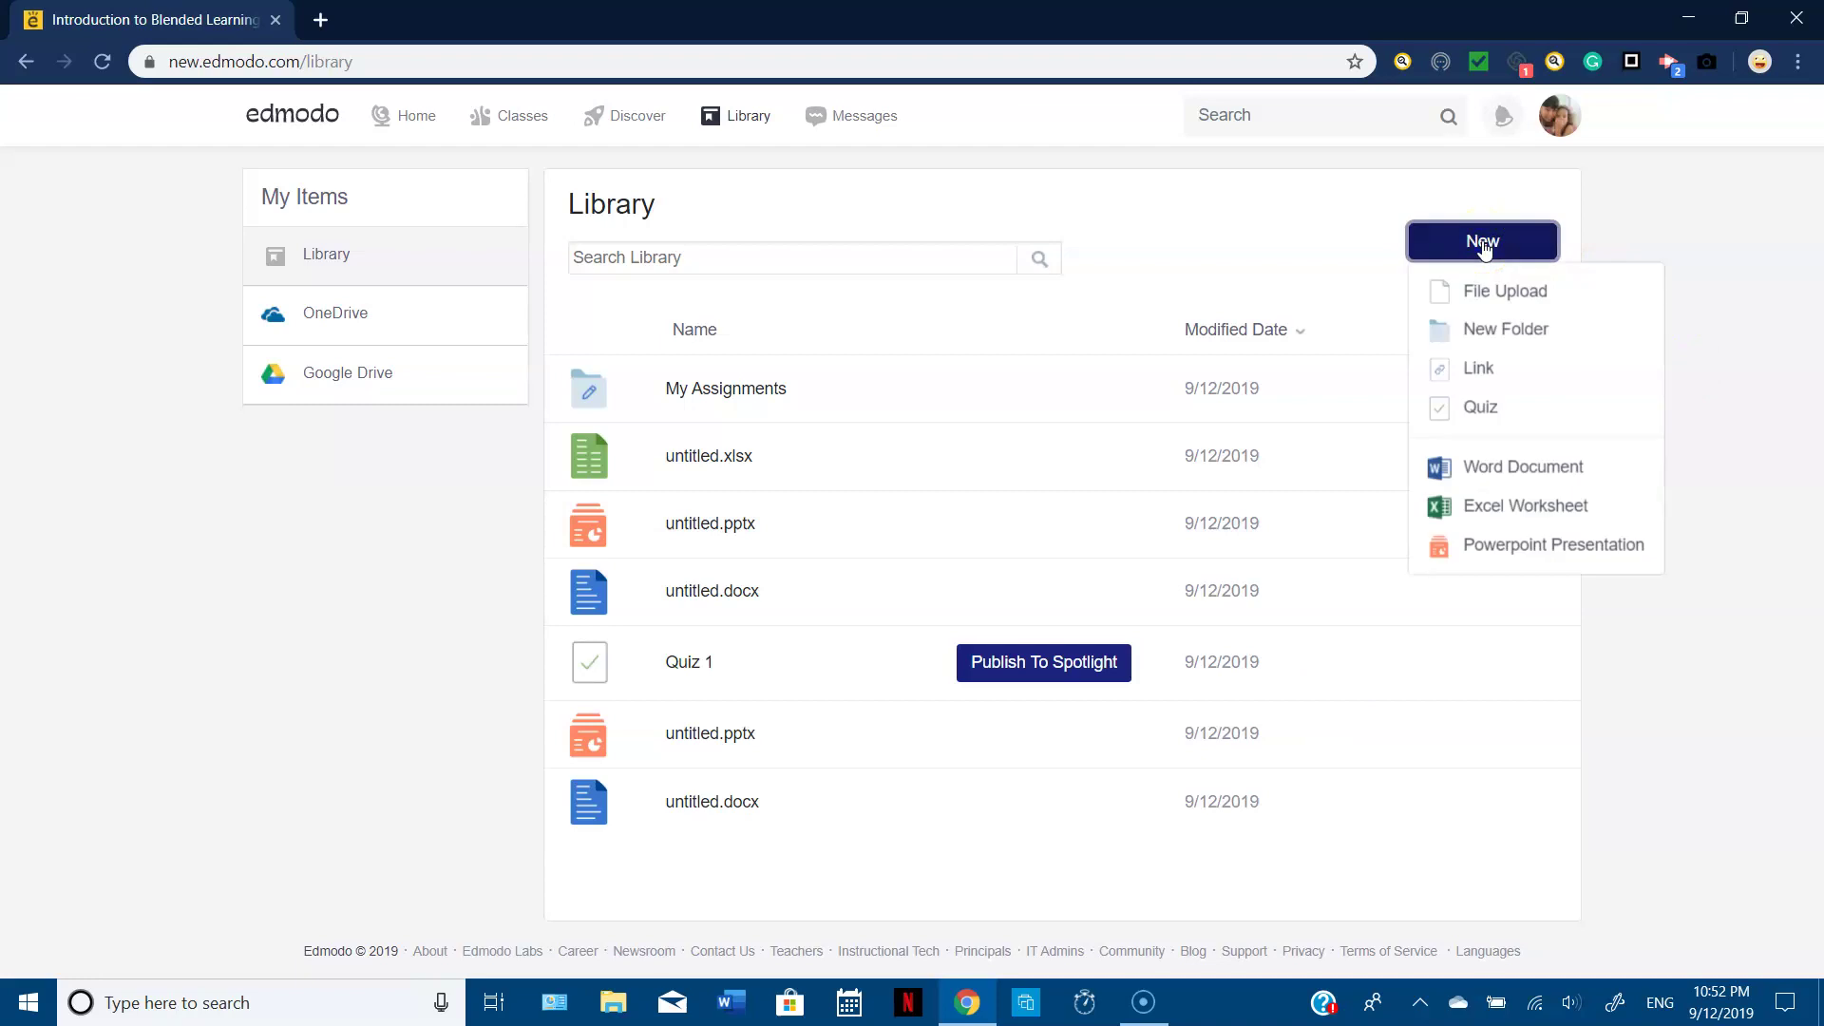
pyautogui.click(1678, 200)
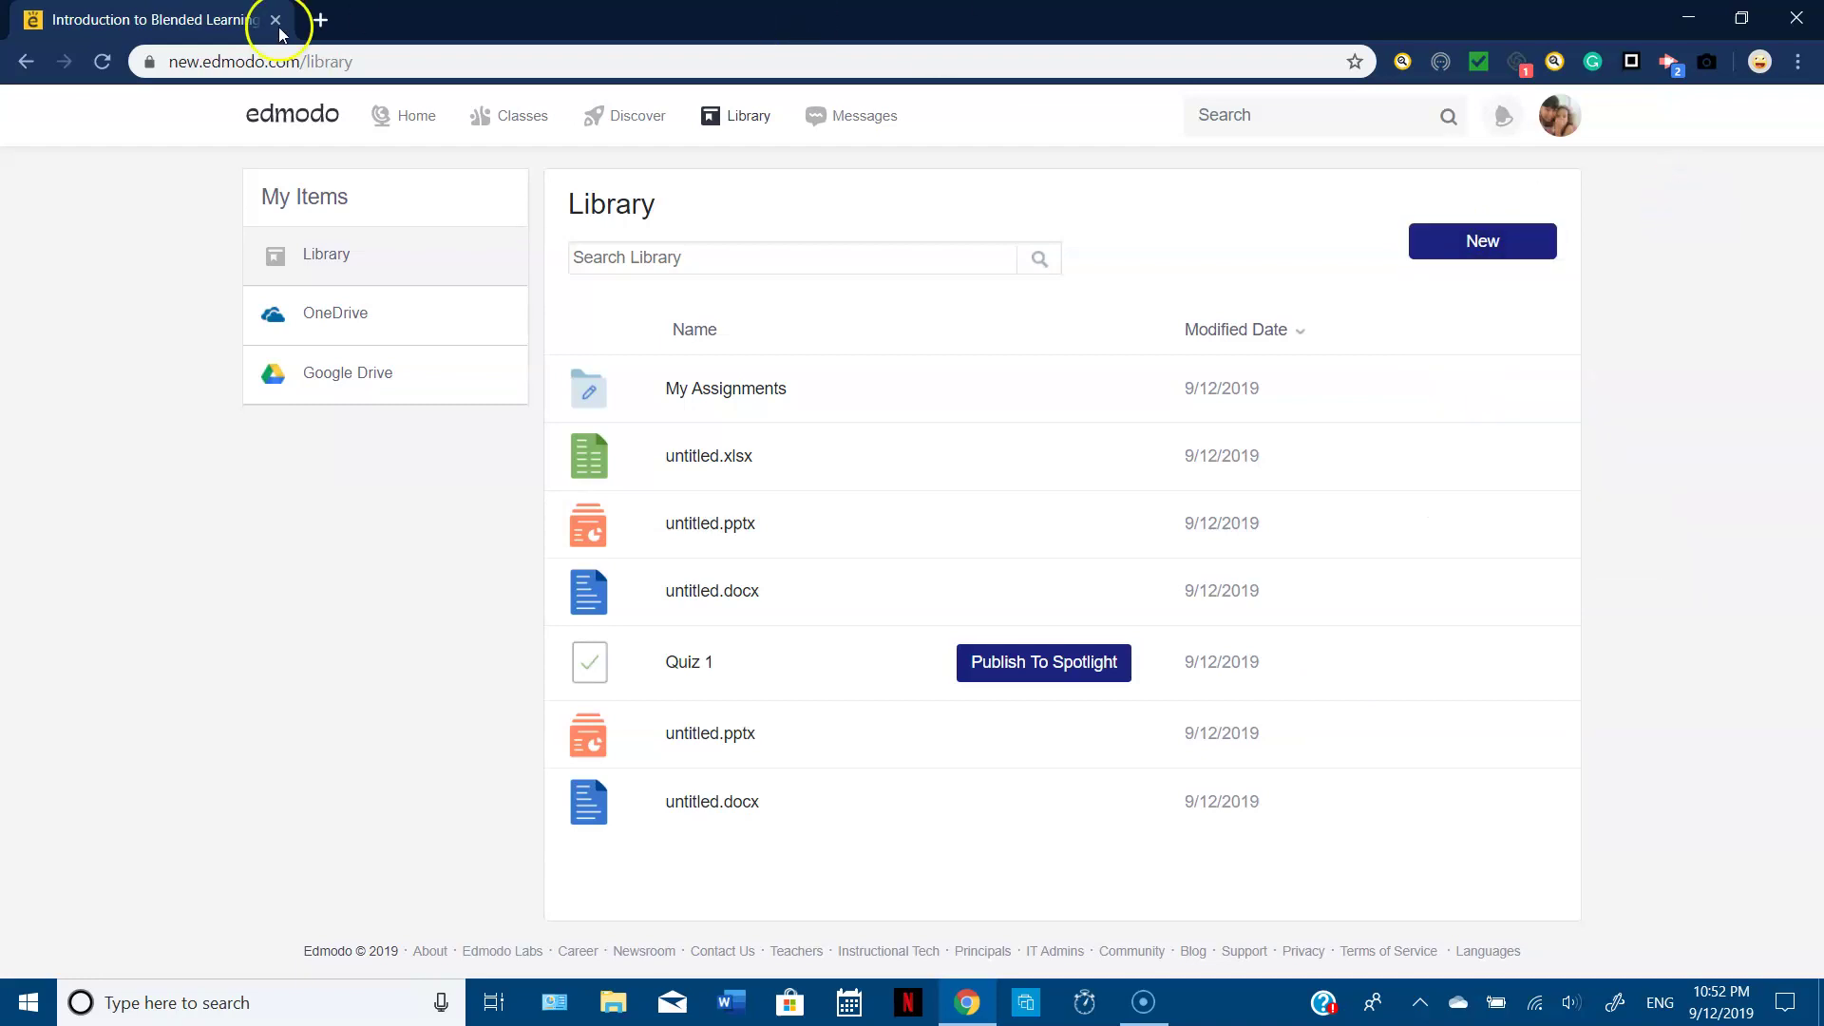
# - Open YouTube in a new browser tab and search for "blended learning"
pyautogui.click(320, 20)
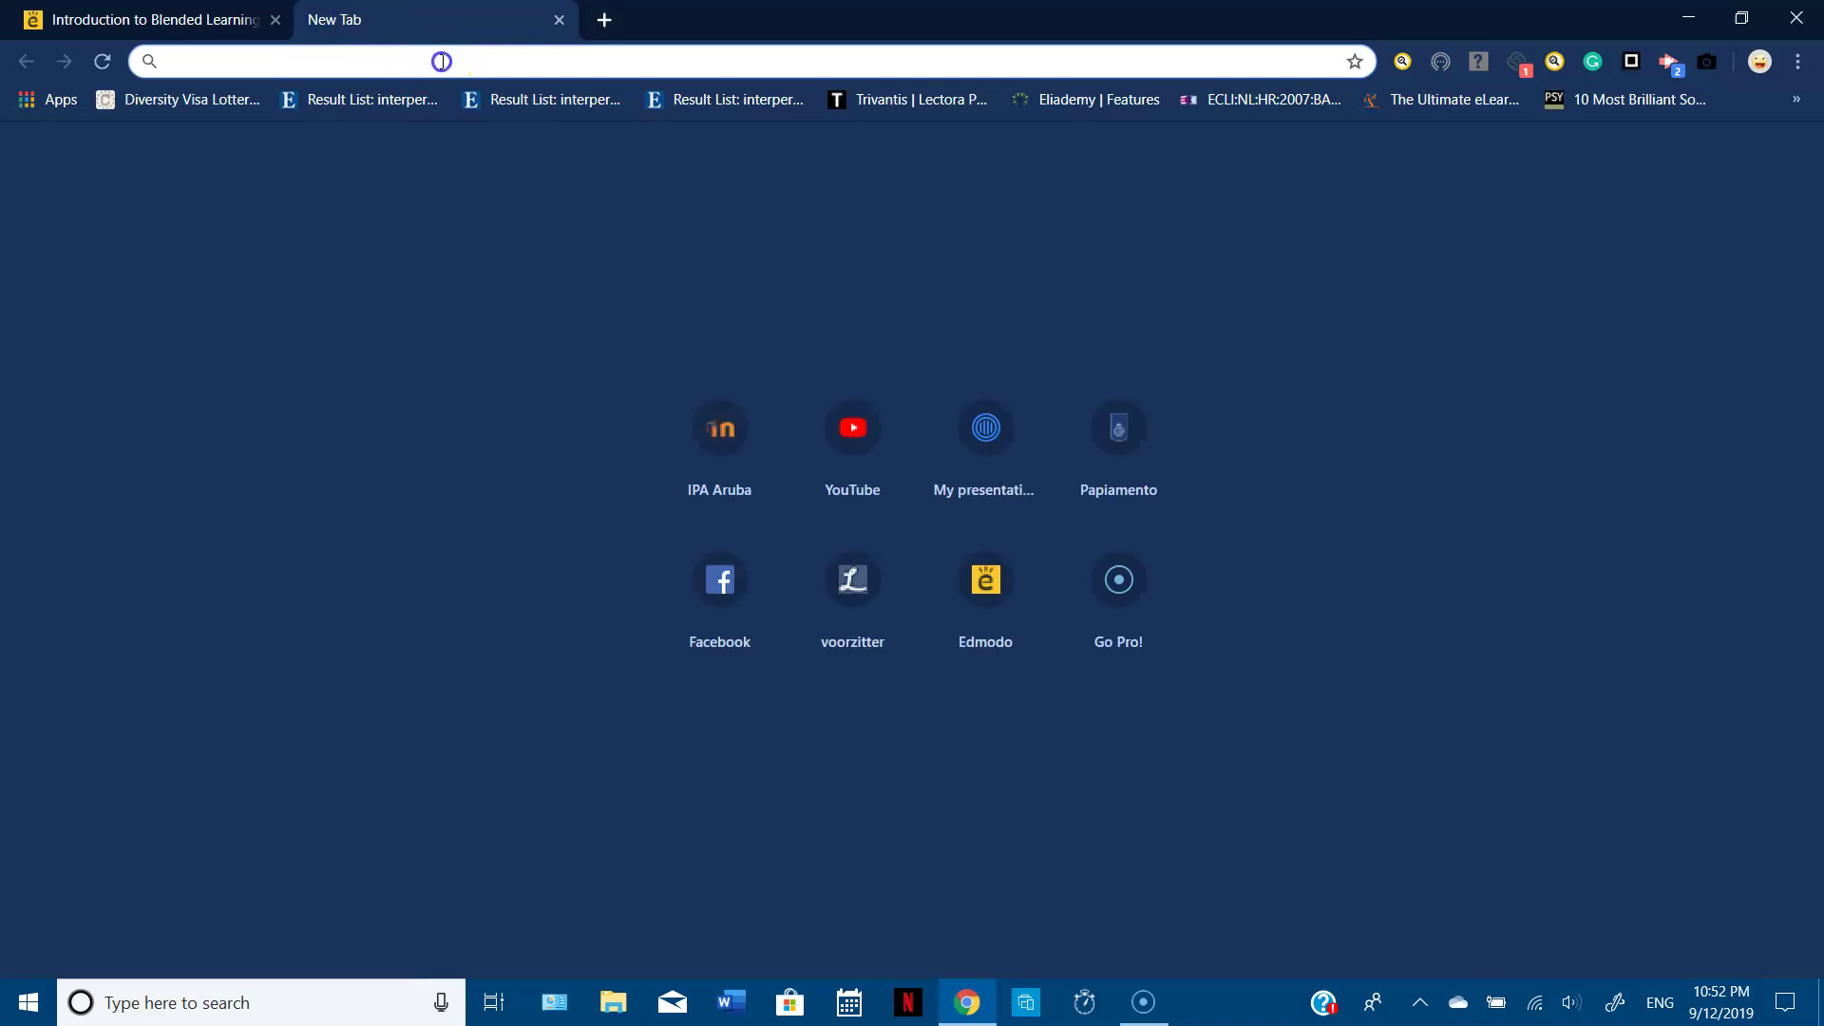
pyautogui.write('youtube')
pyautogui.press('Return')
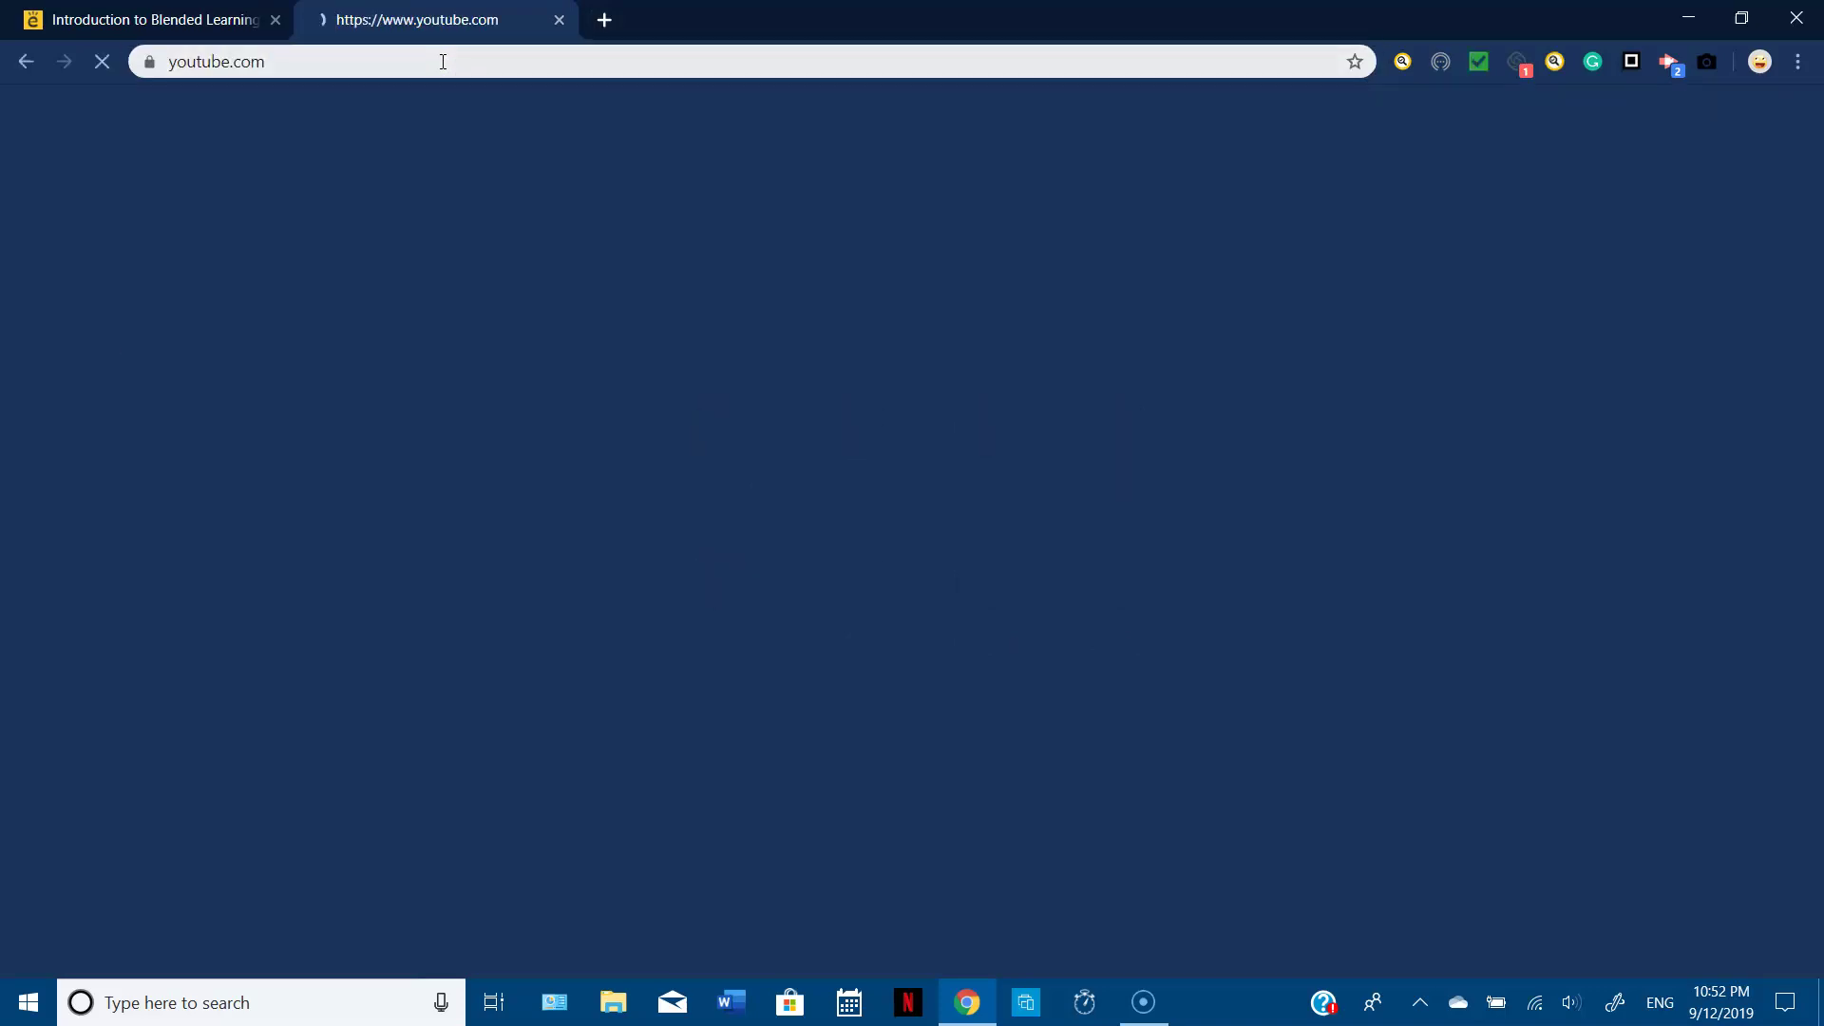
pyautogui.click(749, 114)
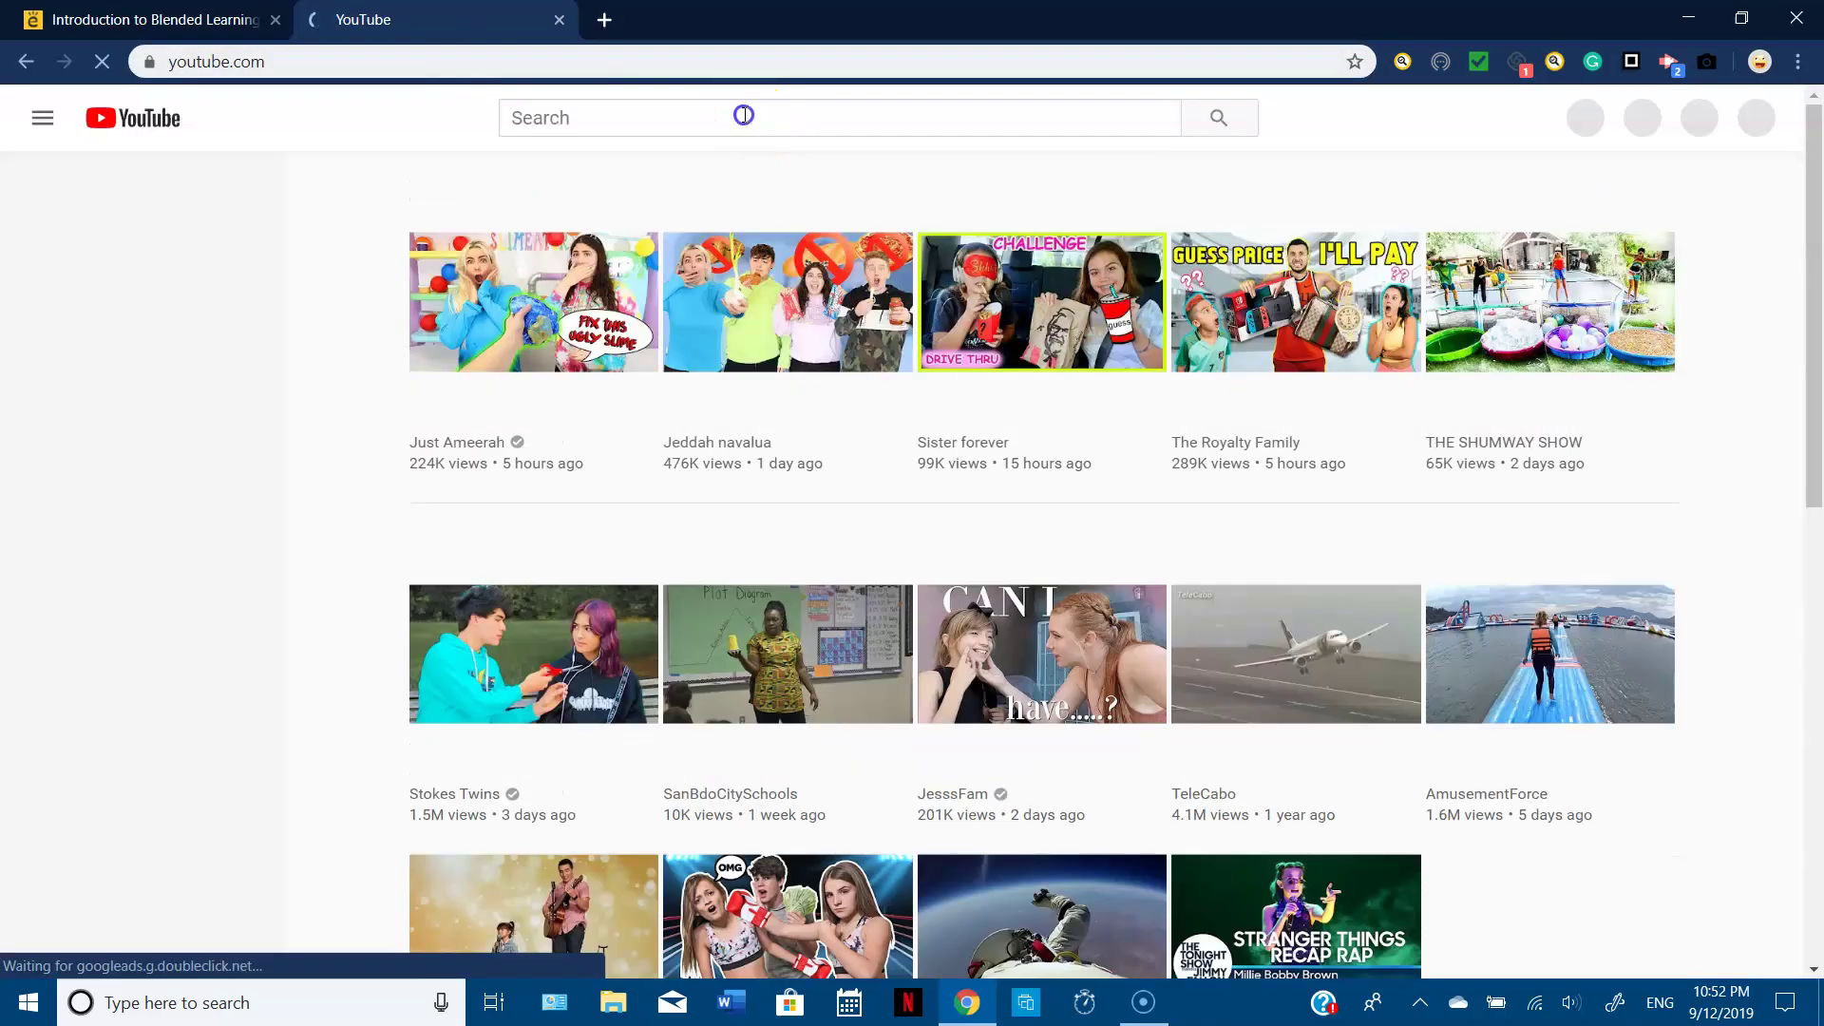
pyautogui.write('blend')
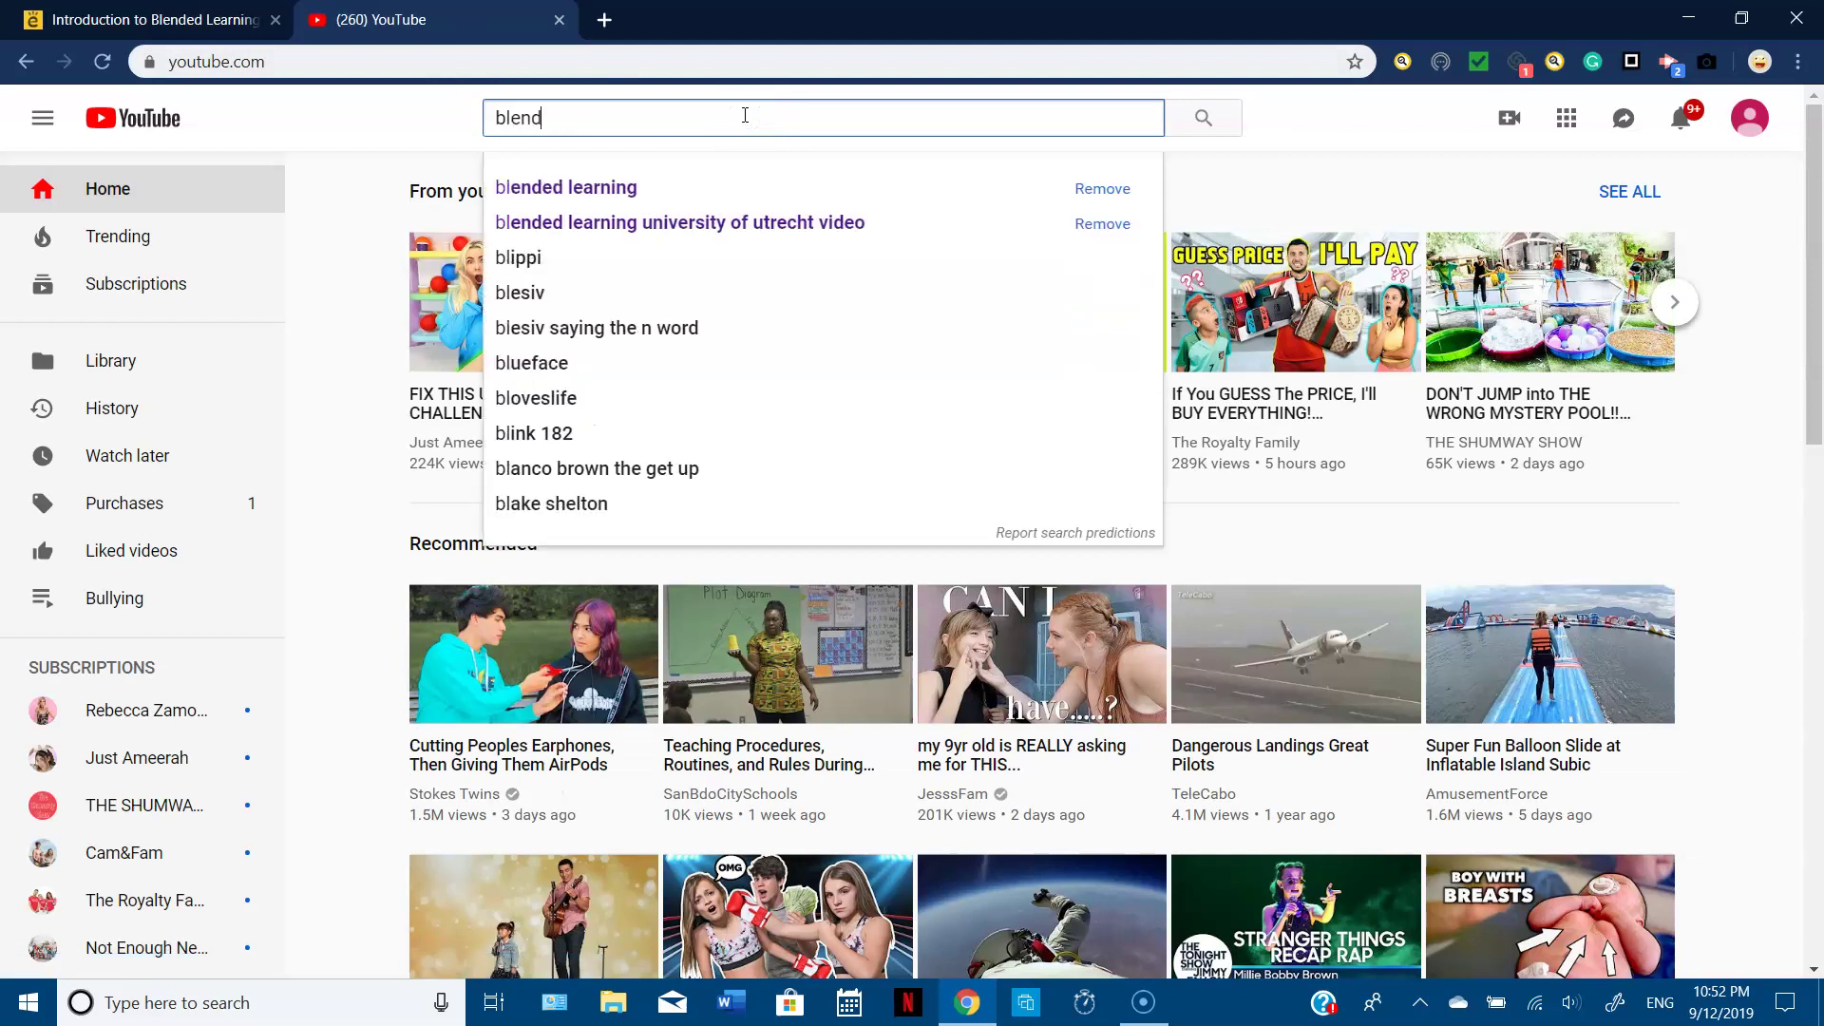
pyautogui.click(700, 190)
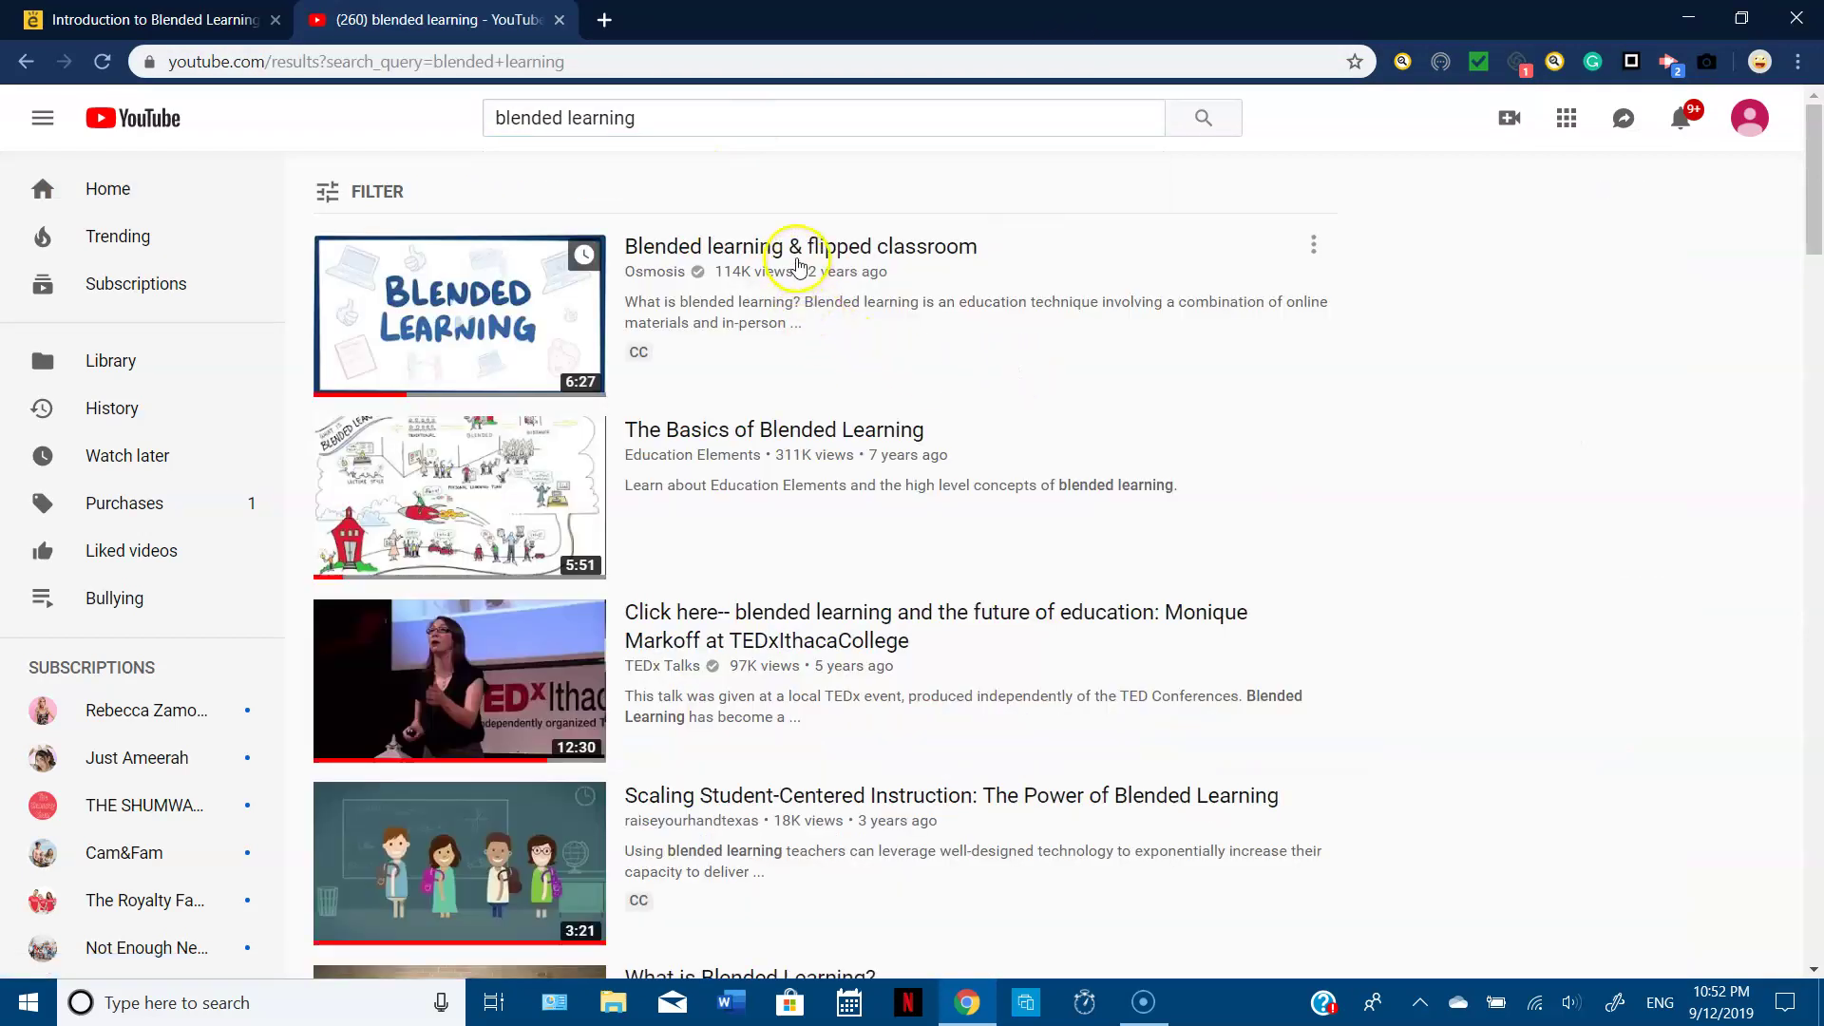
# - Open the video "The Basics of Blended Learning", play it from the beginning, copy its web address and close the YouTube page
pyautogui.click(753, 429)
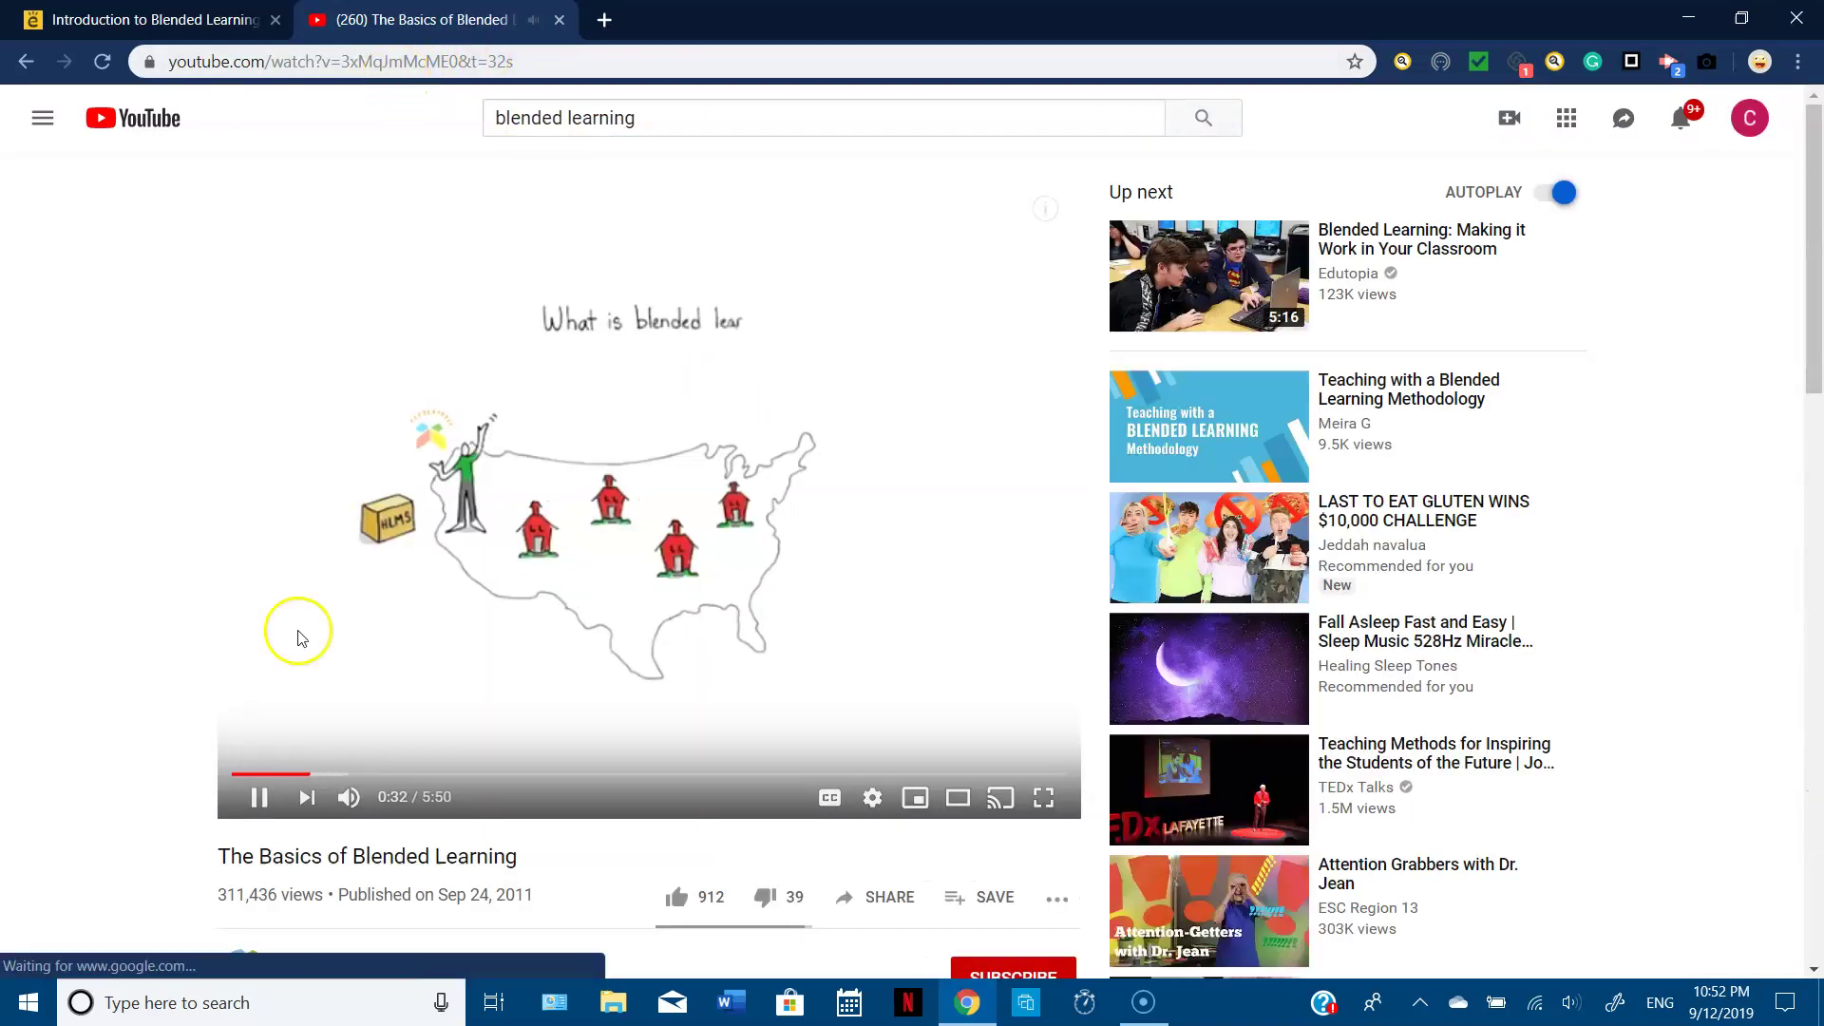
pyautogui.click(239, 774)
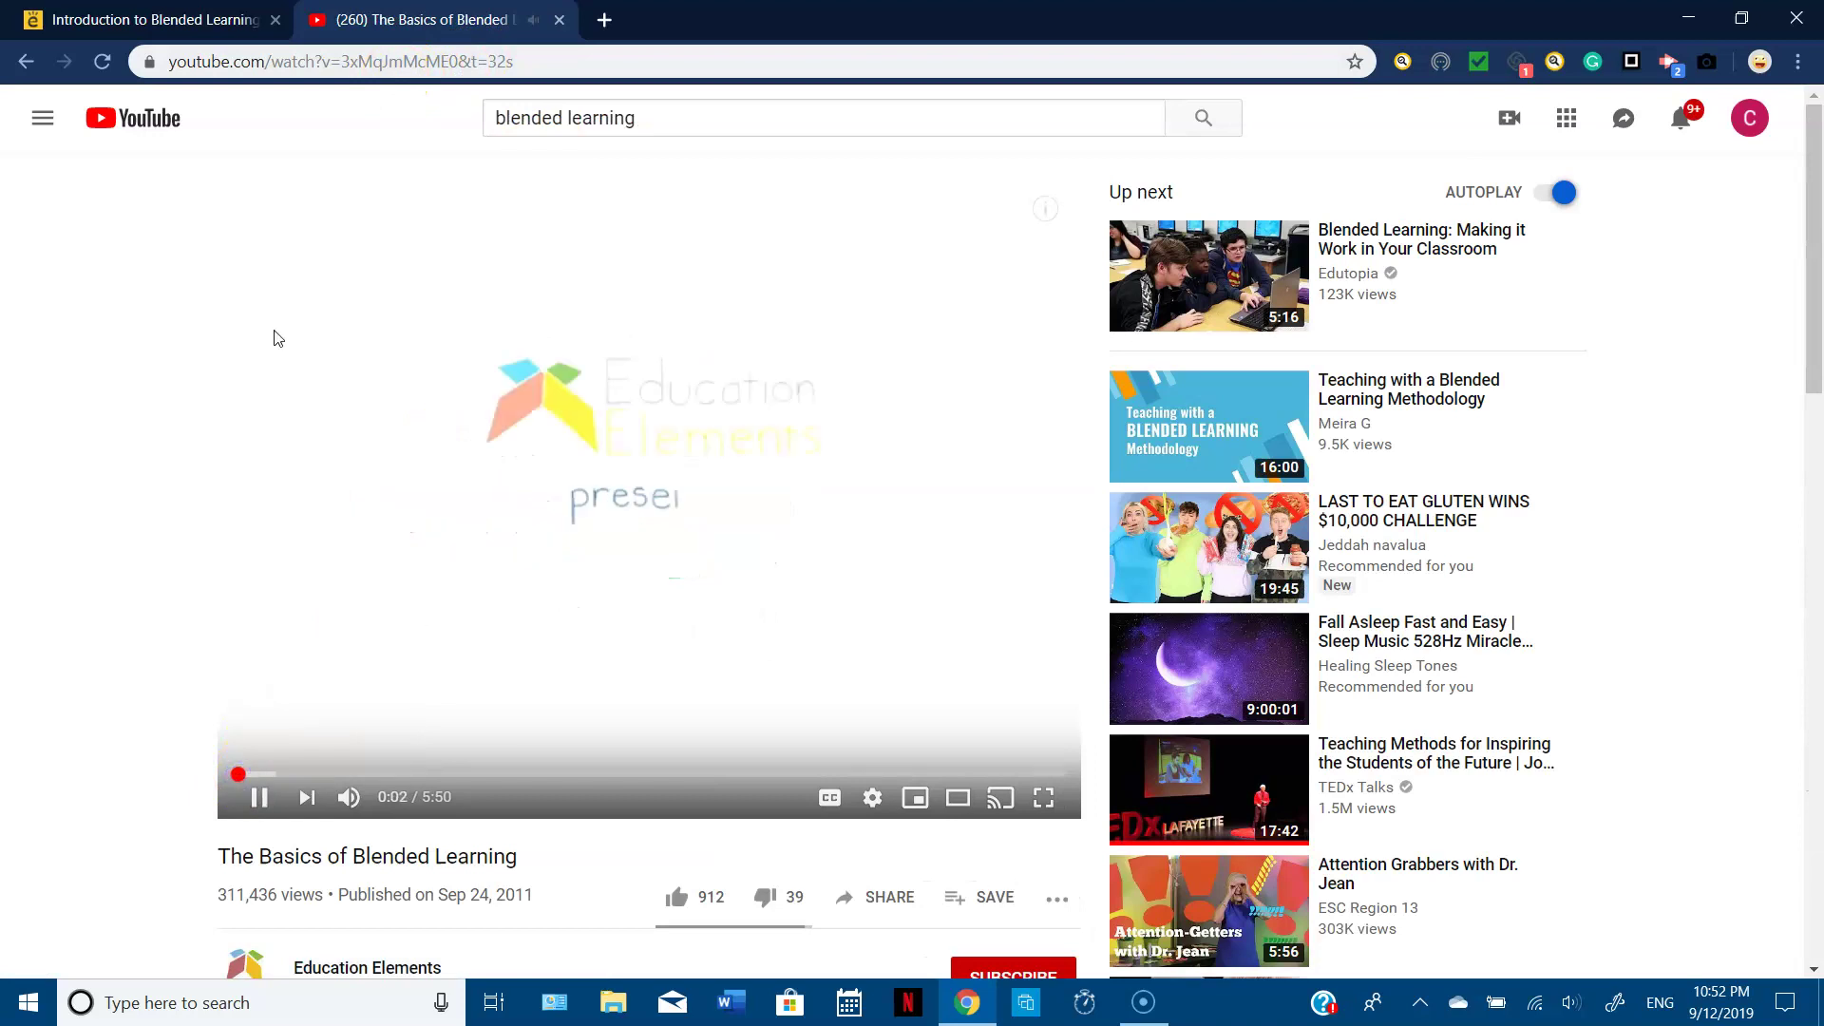
pyautogui.click(328, 63)
pyautogui.hotkey('ctrl', 'c')
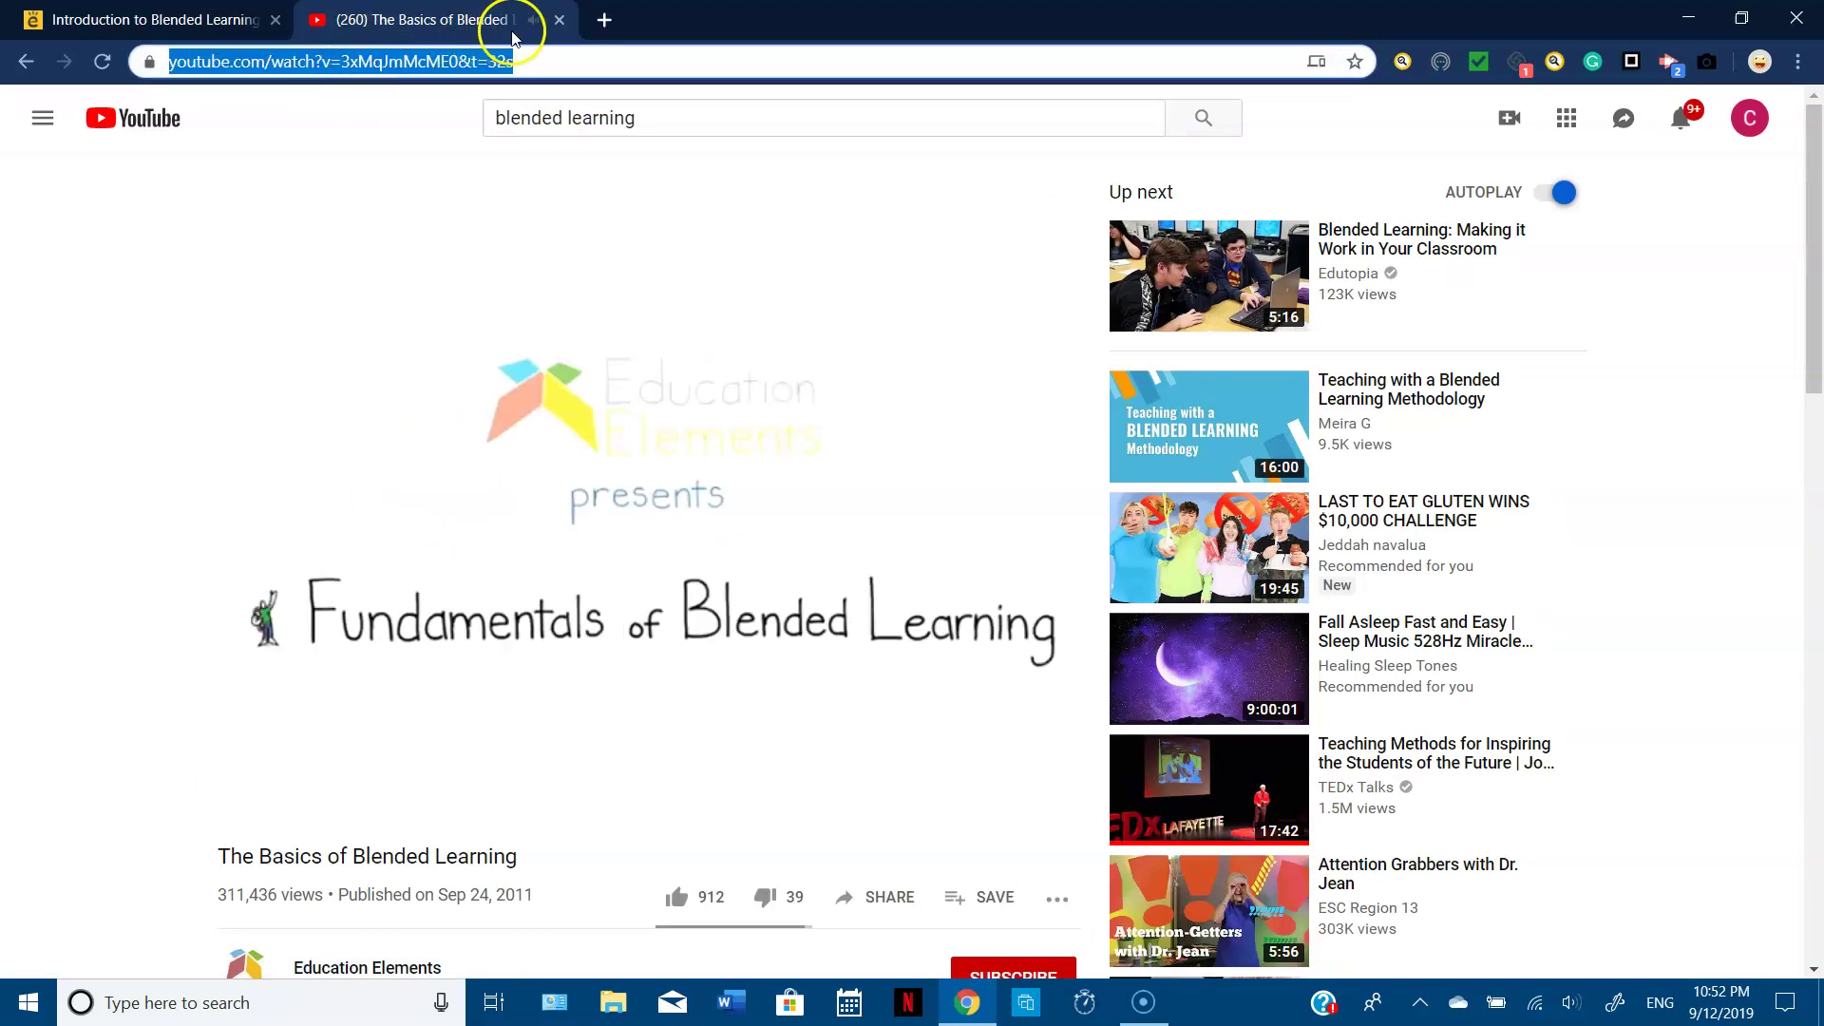
pyautogui.click(560, 20)
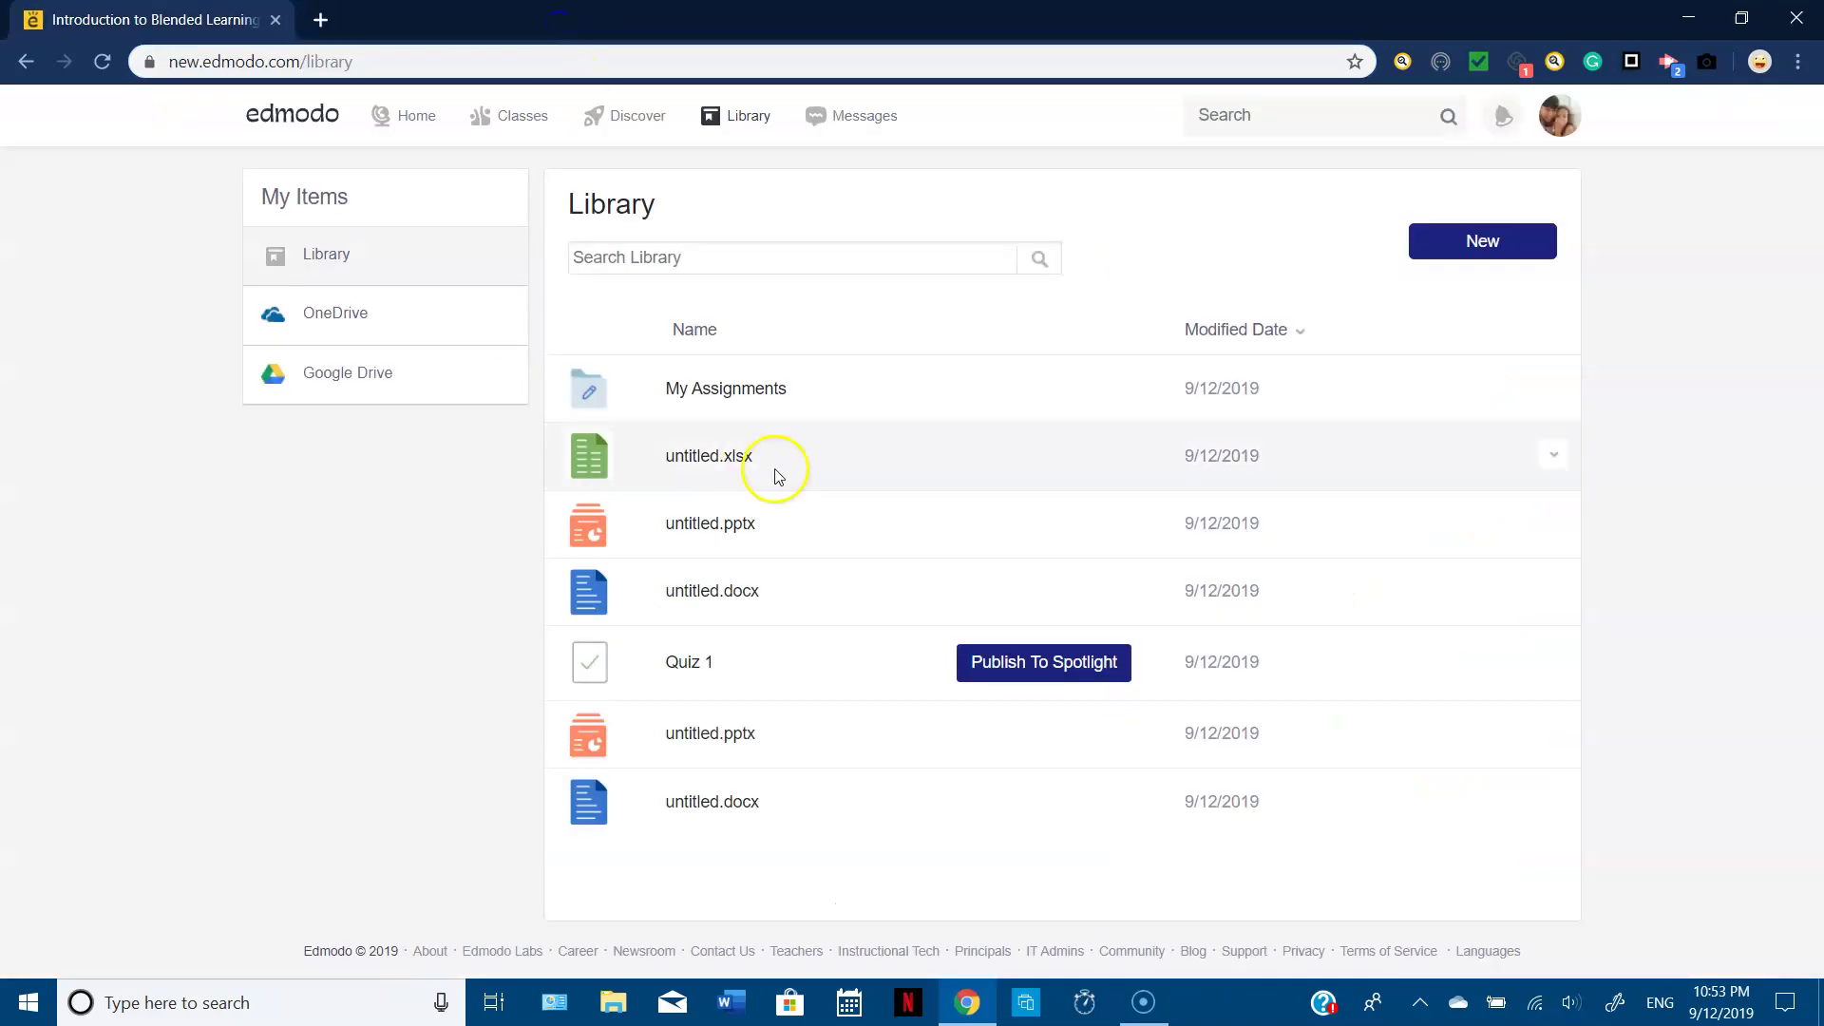
# - Add the copied YouTube address to the Library as a link titled "The Basics of Blended Learning"
pyautogui.click(1508, 241)
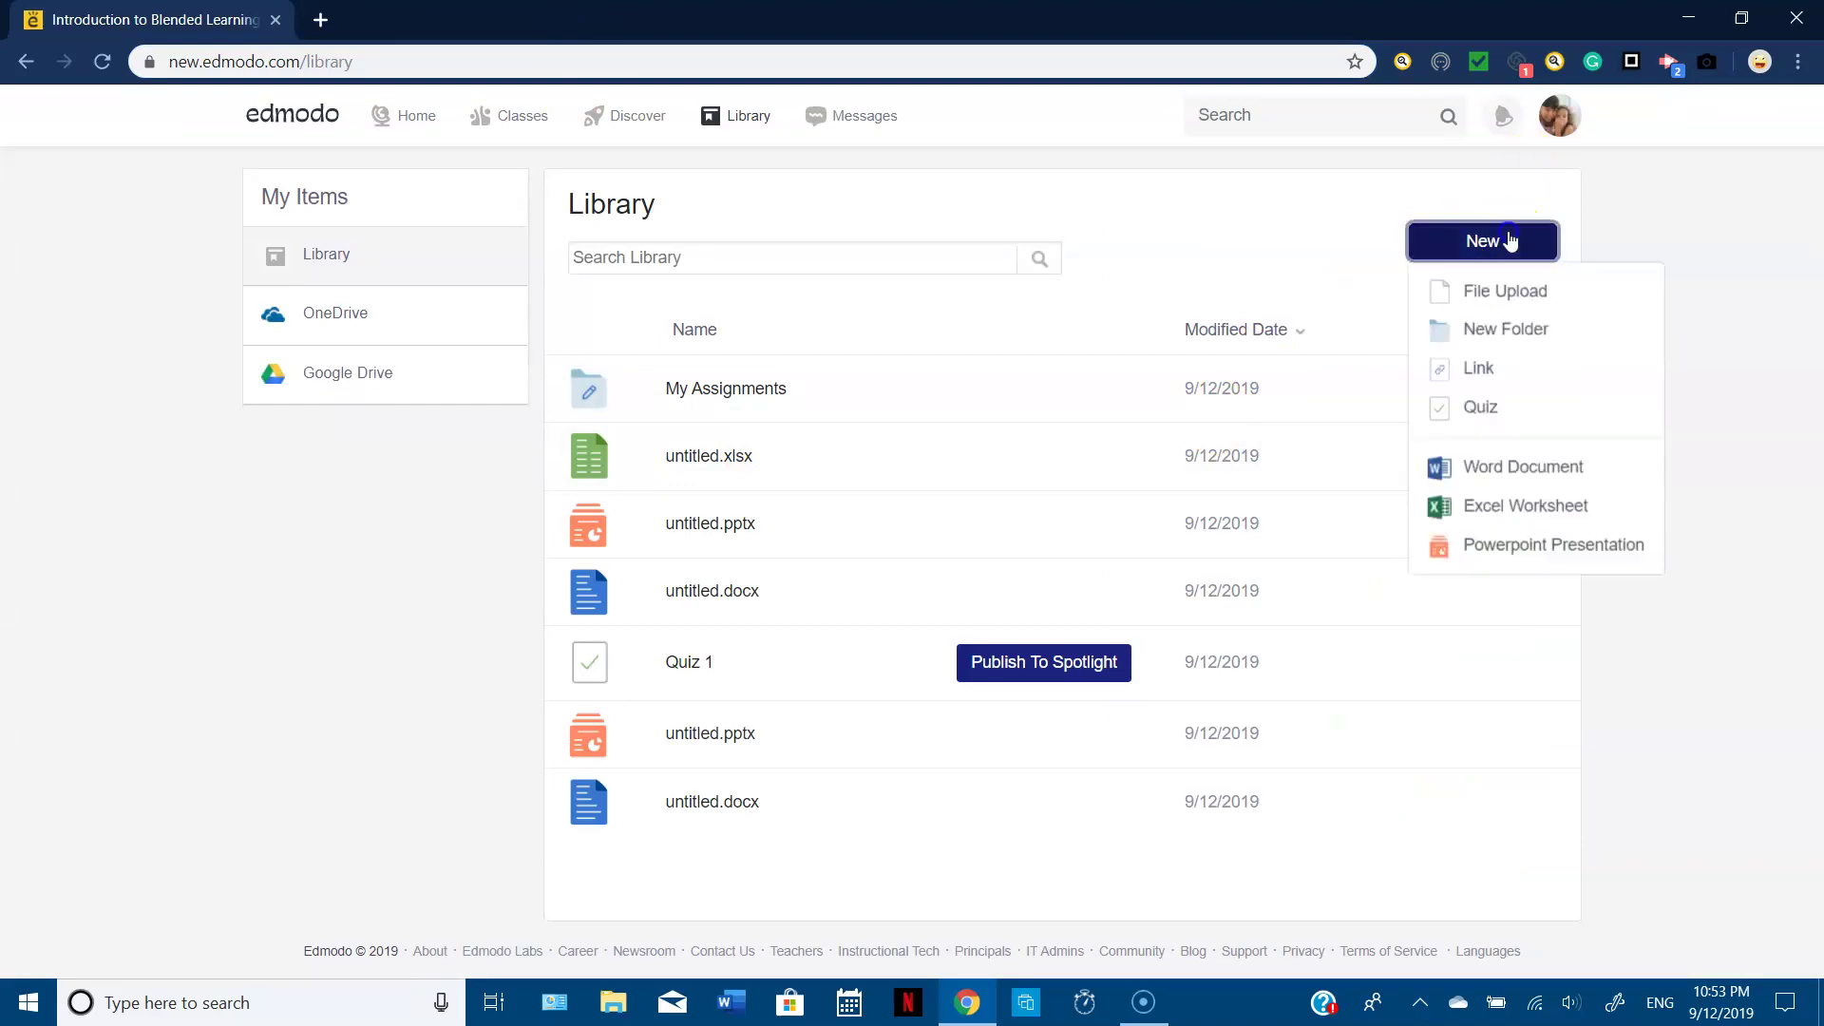
pyautogui.click(1475, 376)
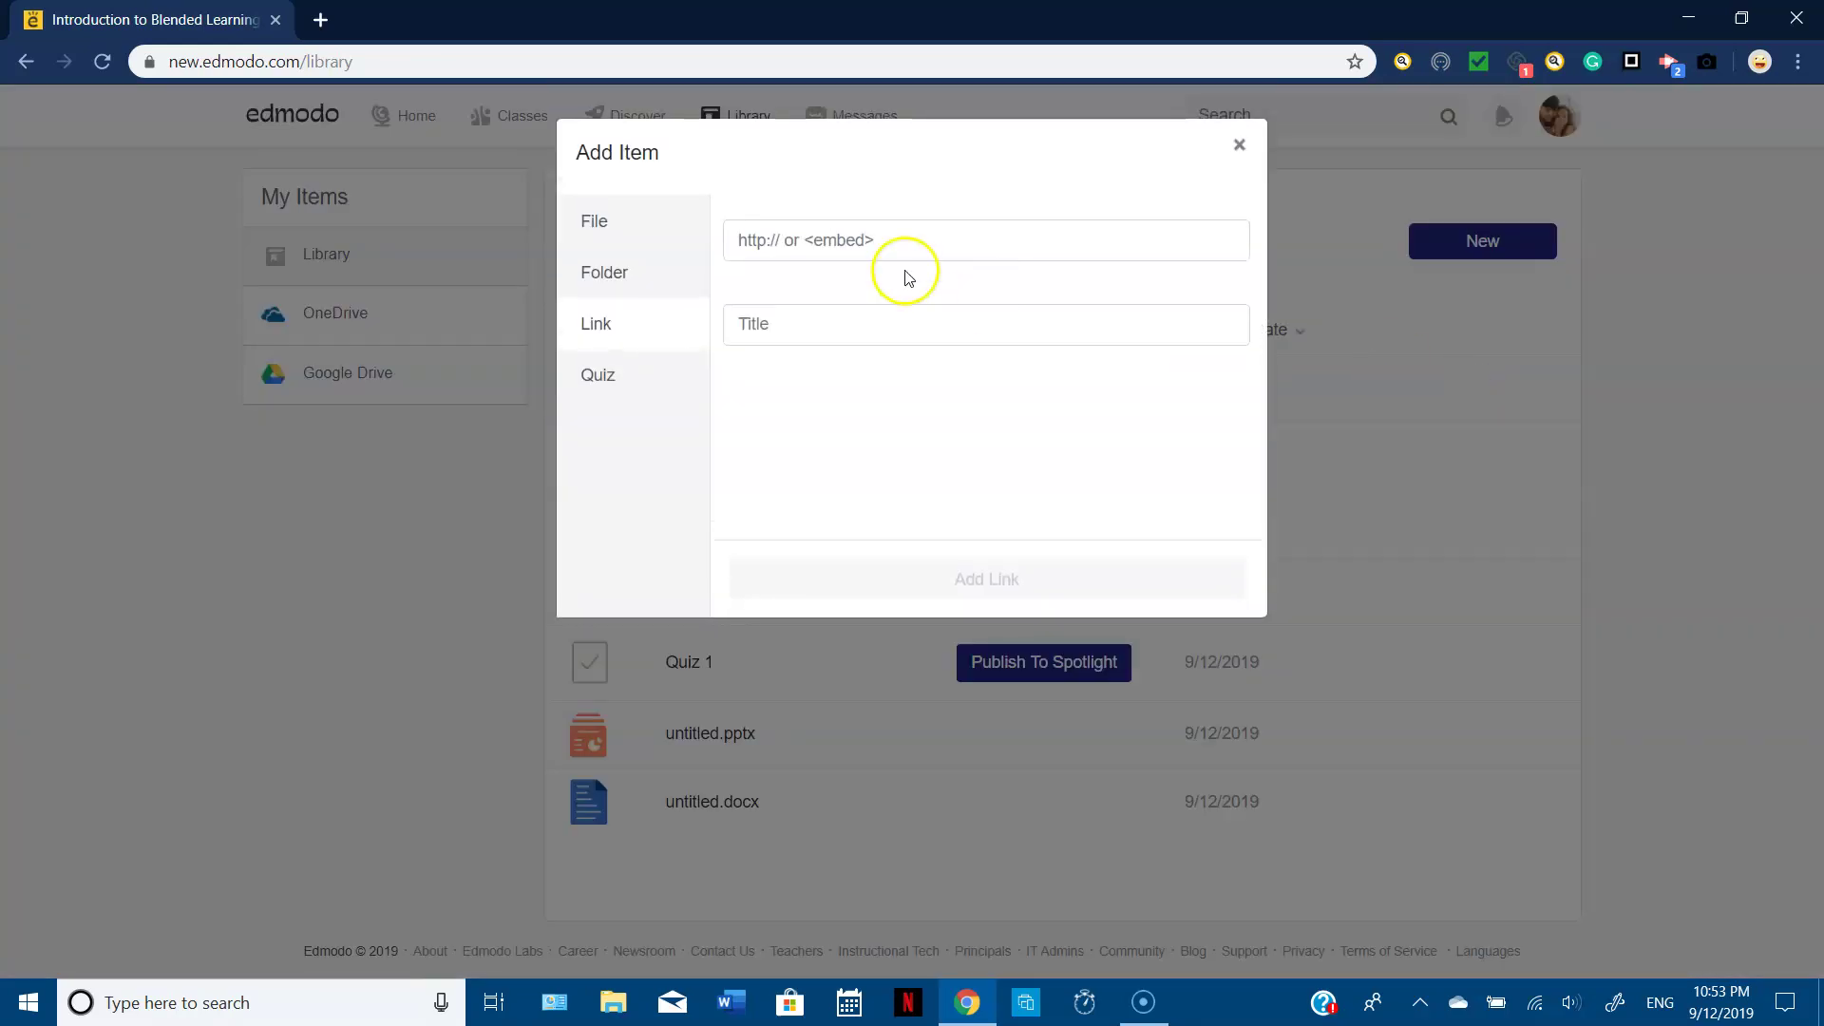
pyautogui.click(774, 241)
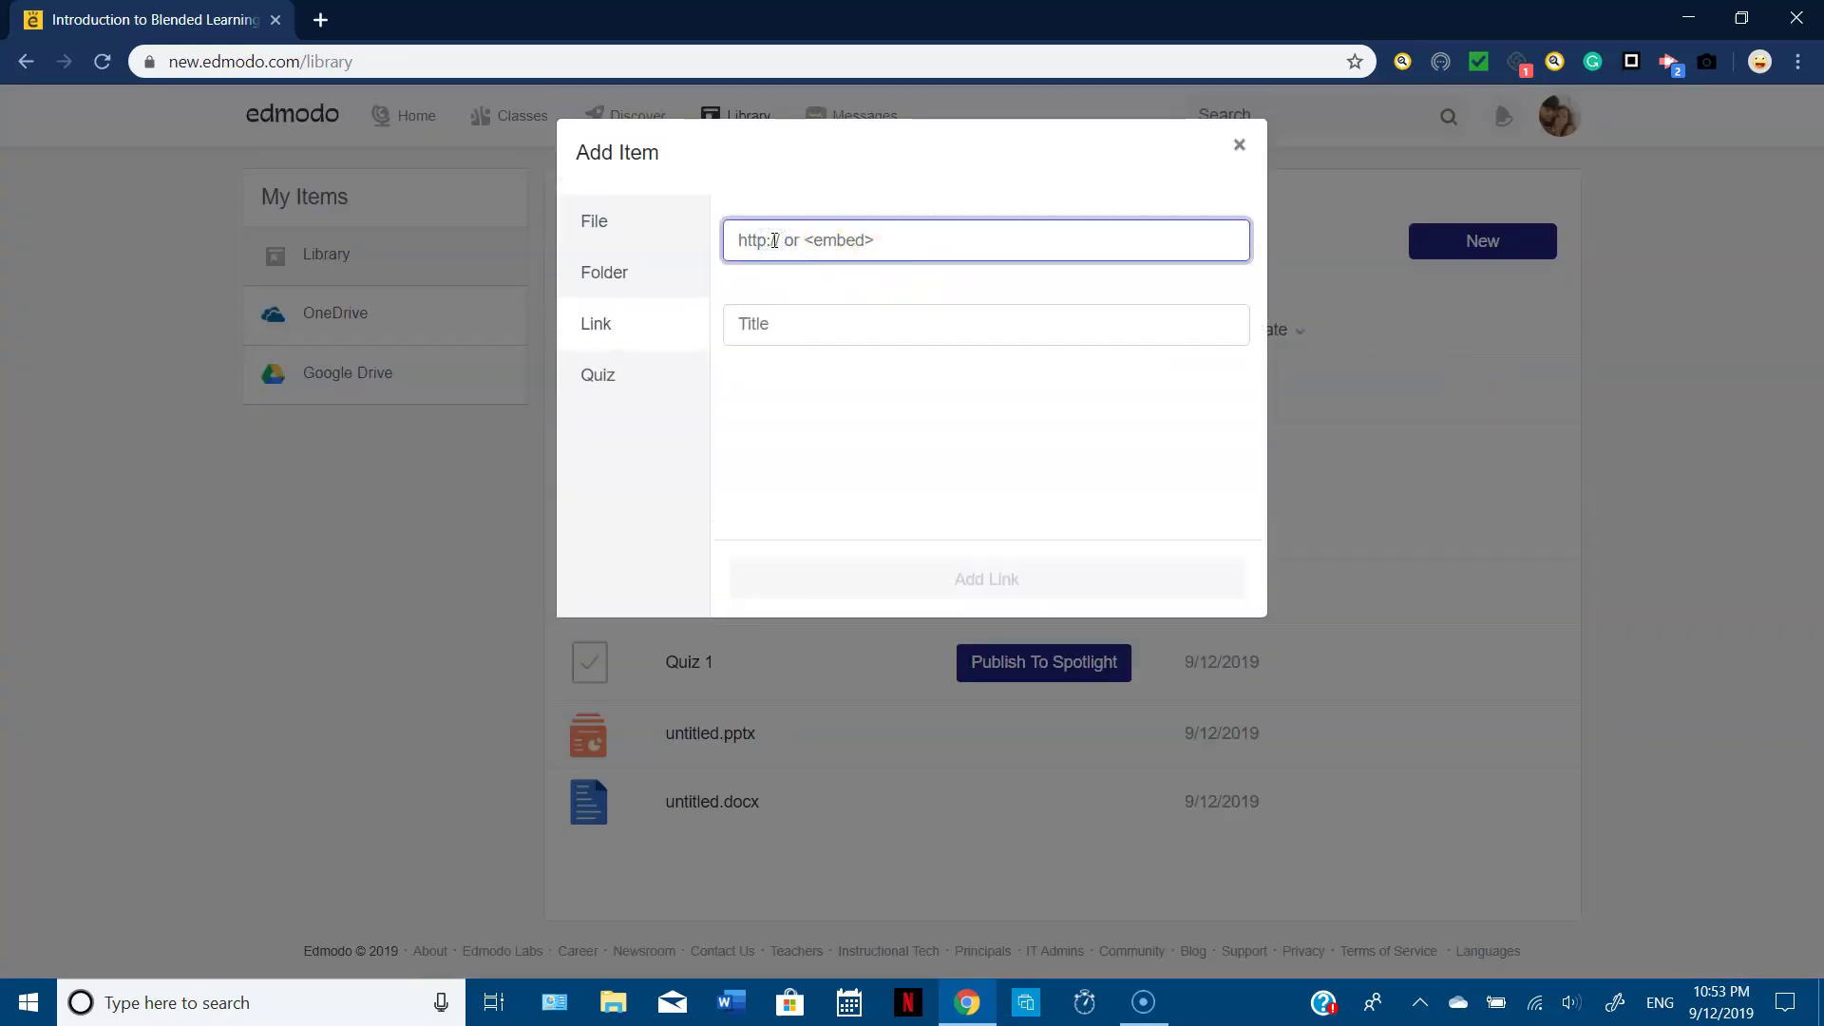
pyautogui.hotkey('ctrl', 'v')
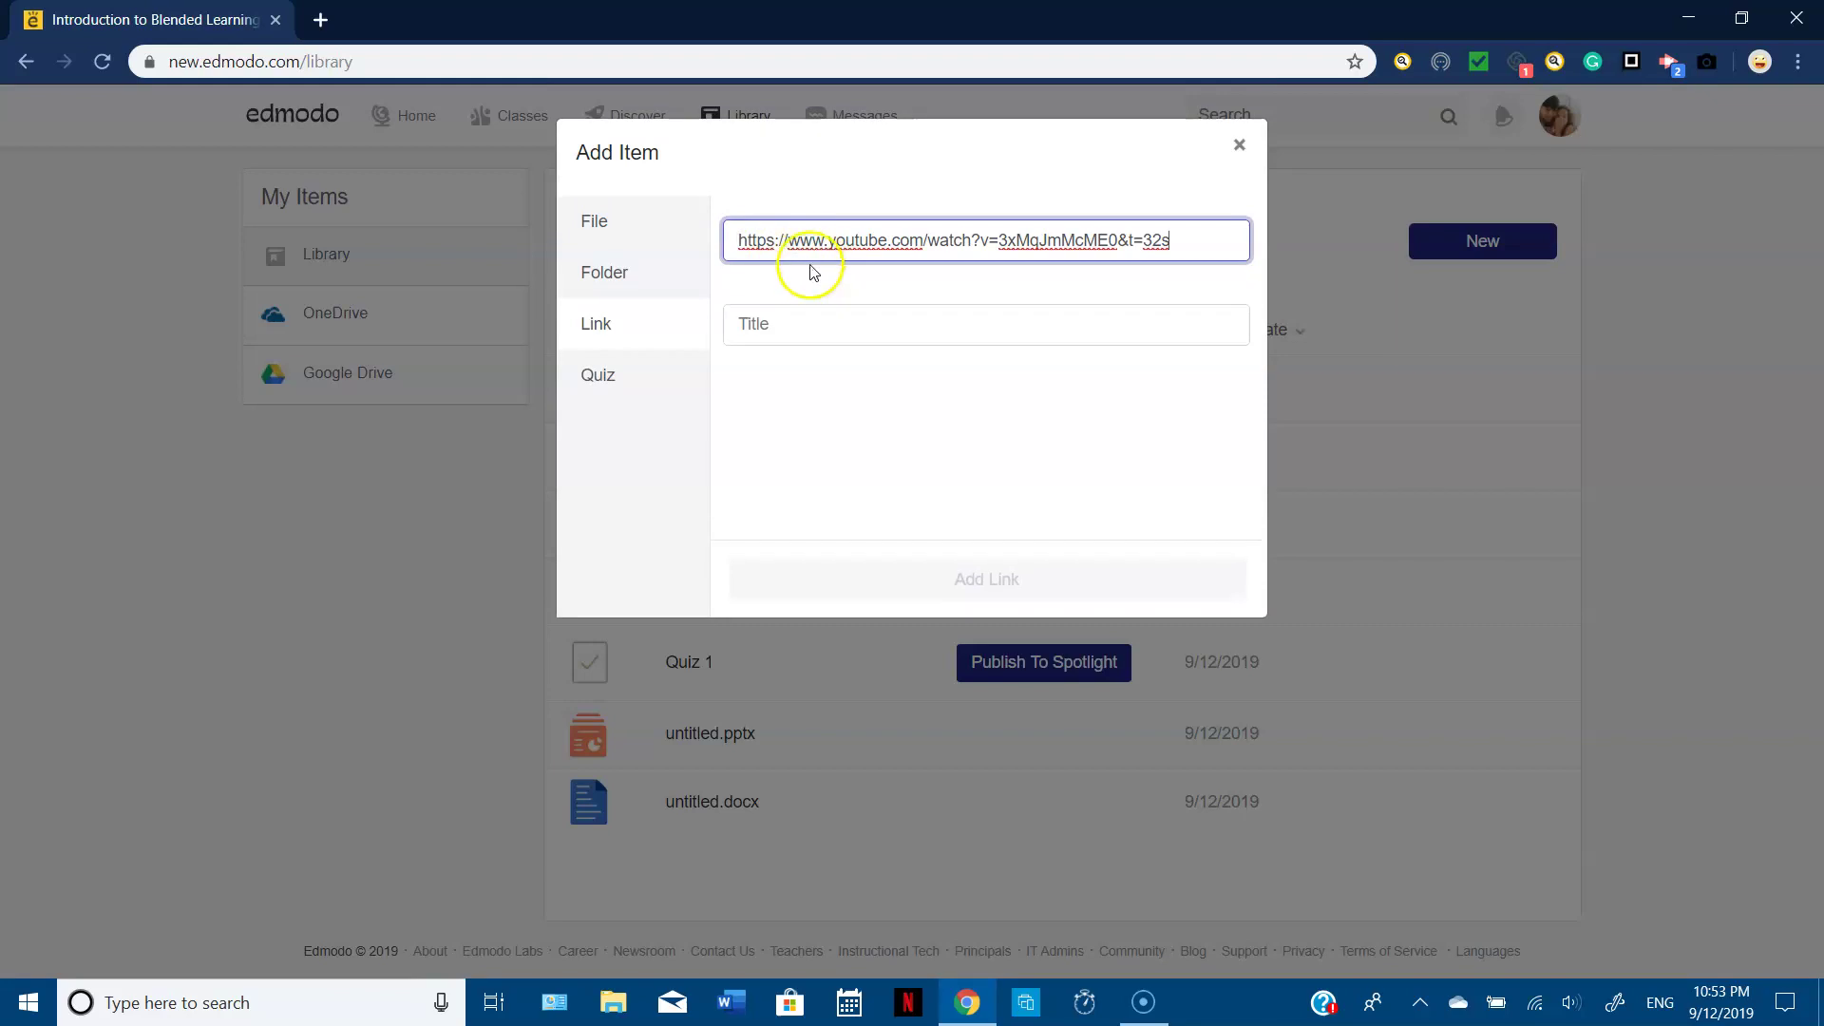
pyautogui.click(819, 329)
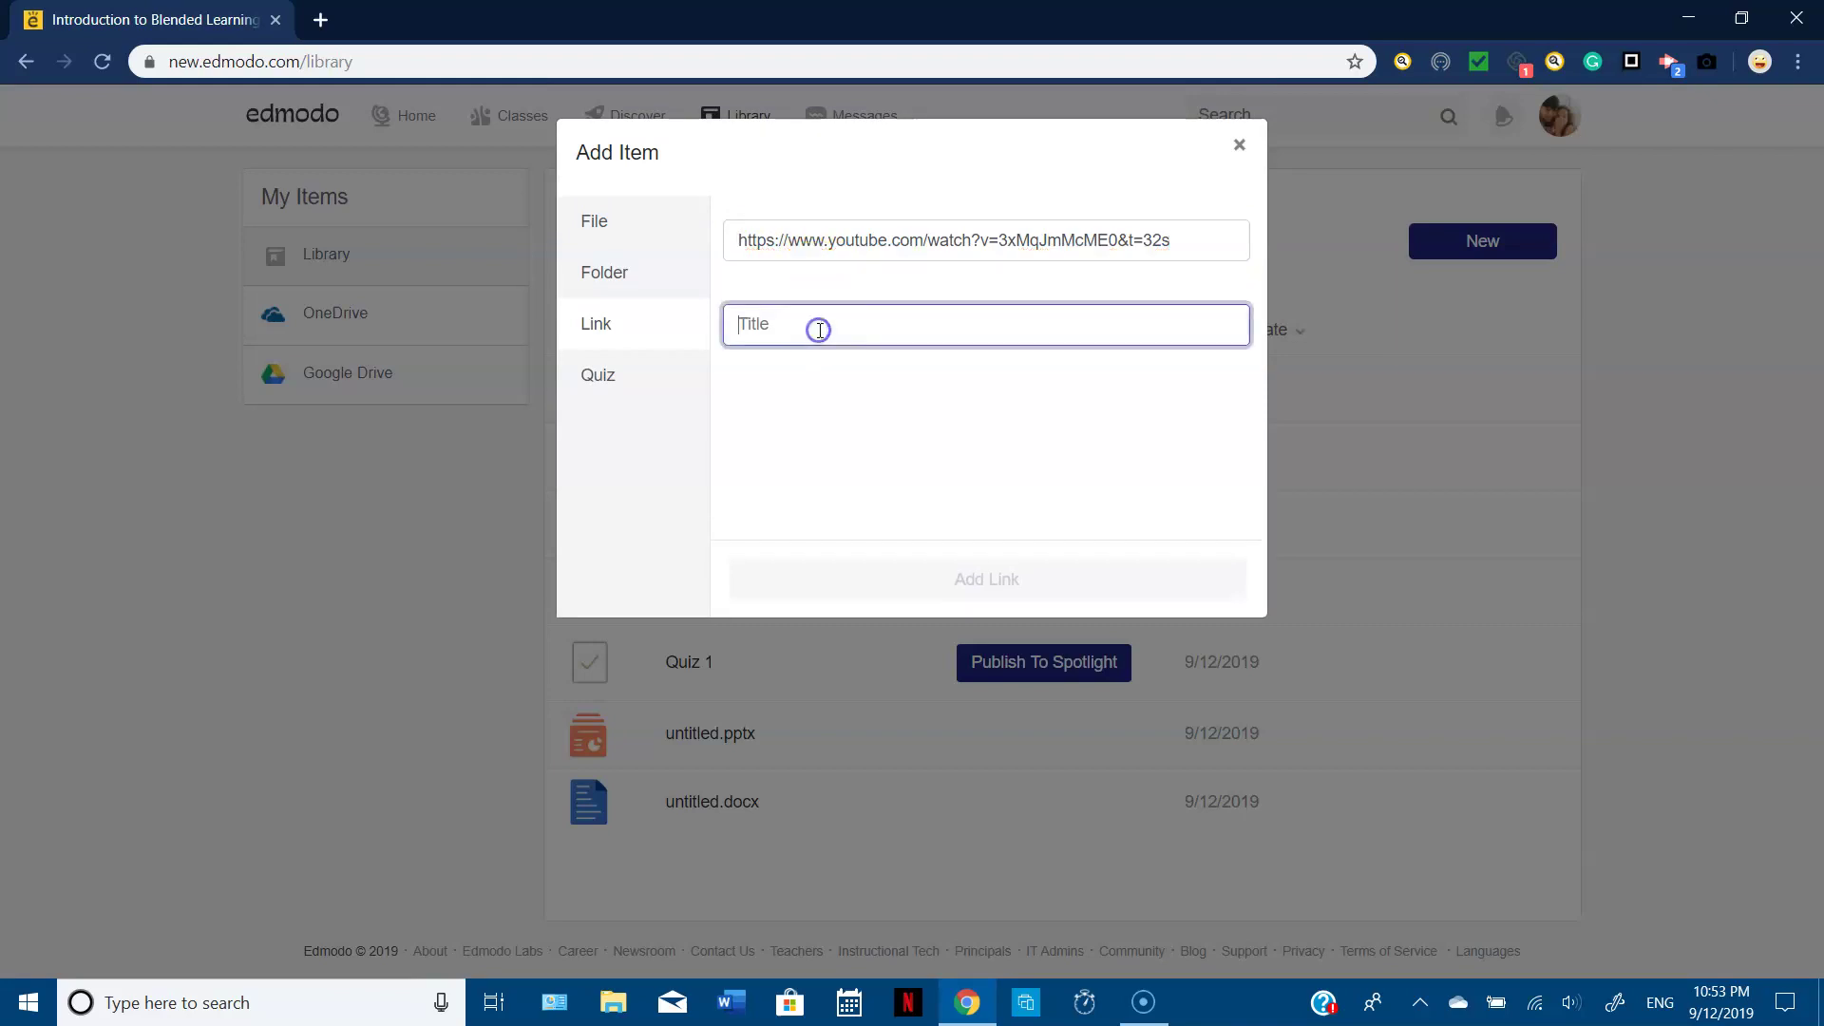
pyautogui.click(1191, 241)
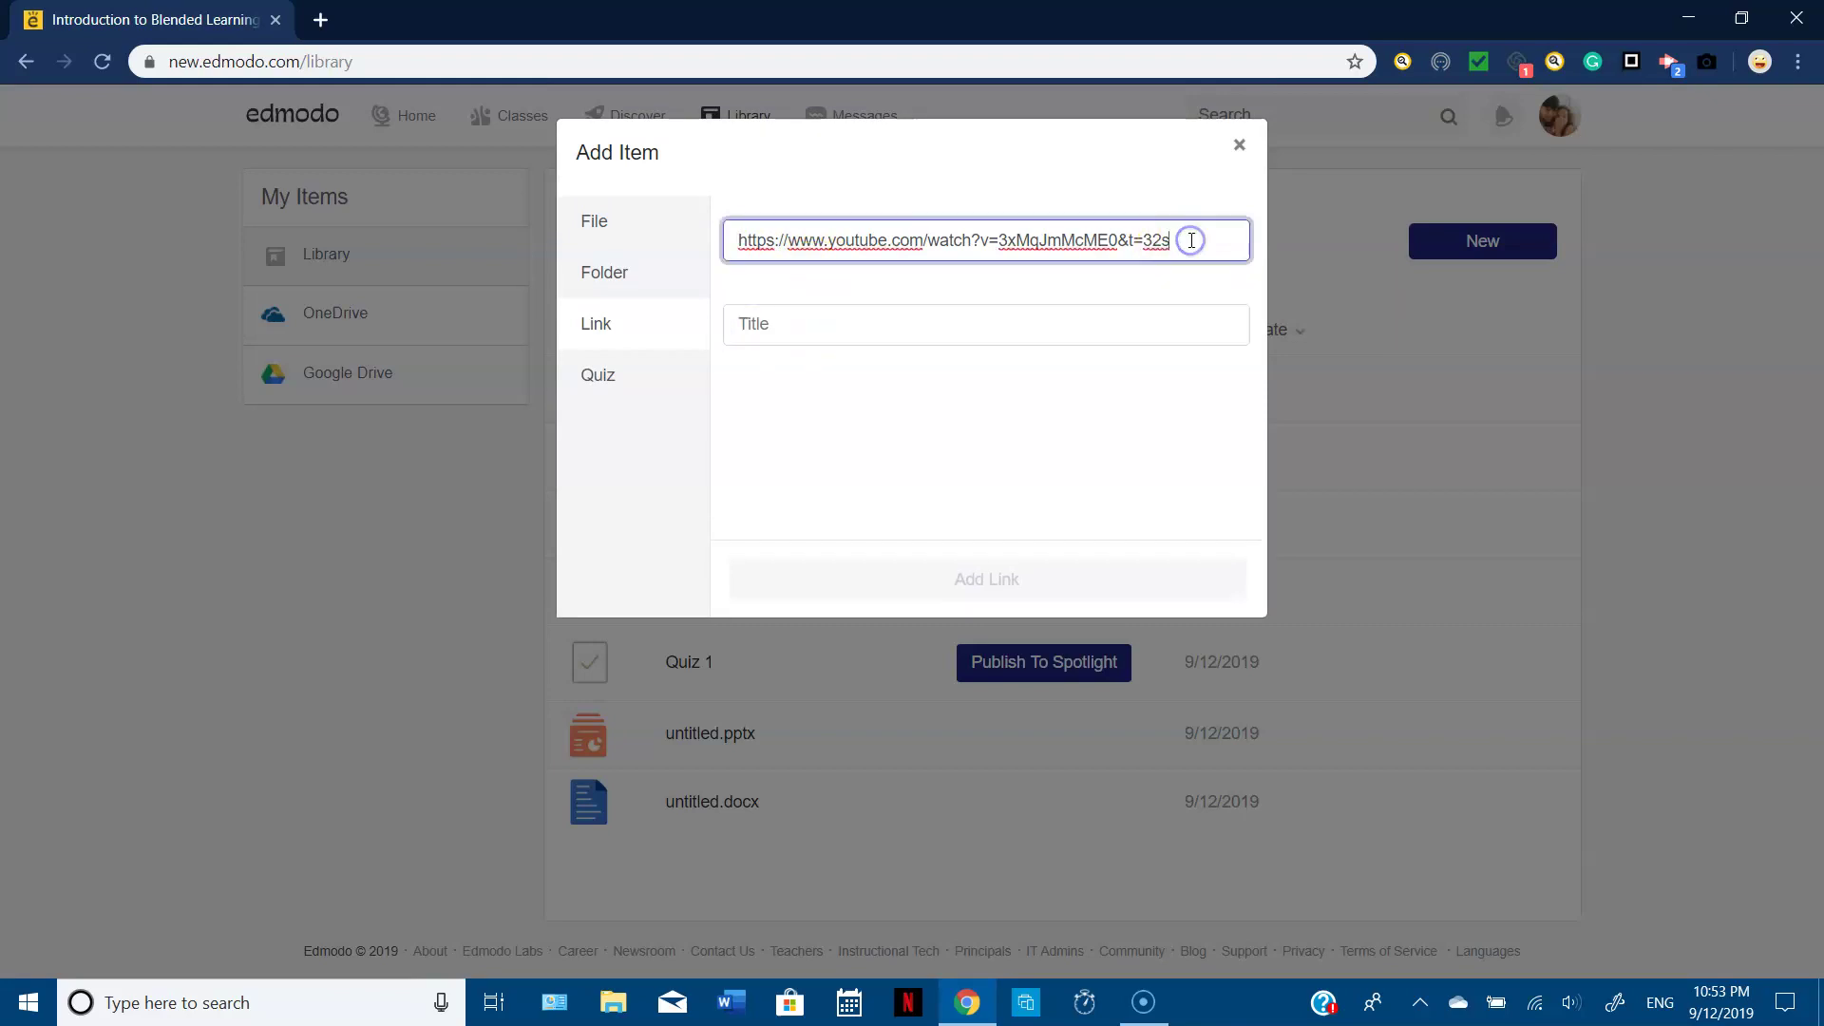
pyautogui.click(931, 328)
pyautogui.write('The Basics of Blended Learning')
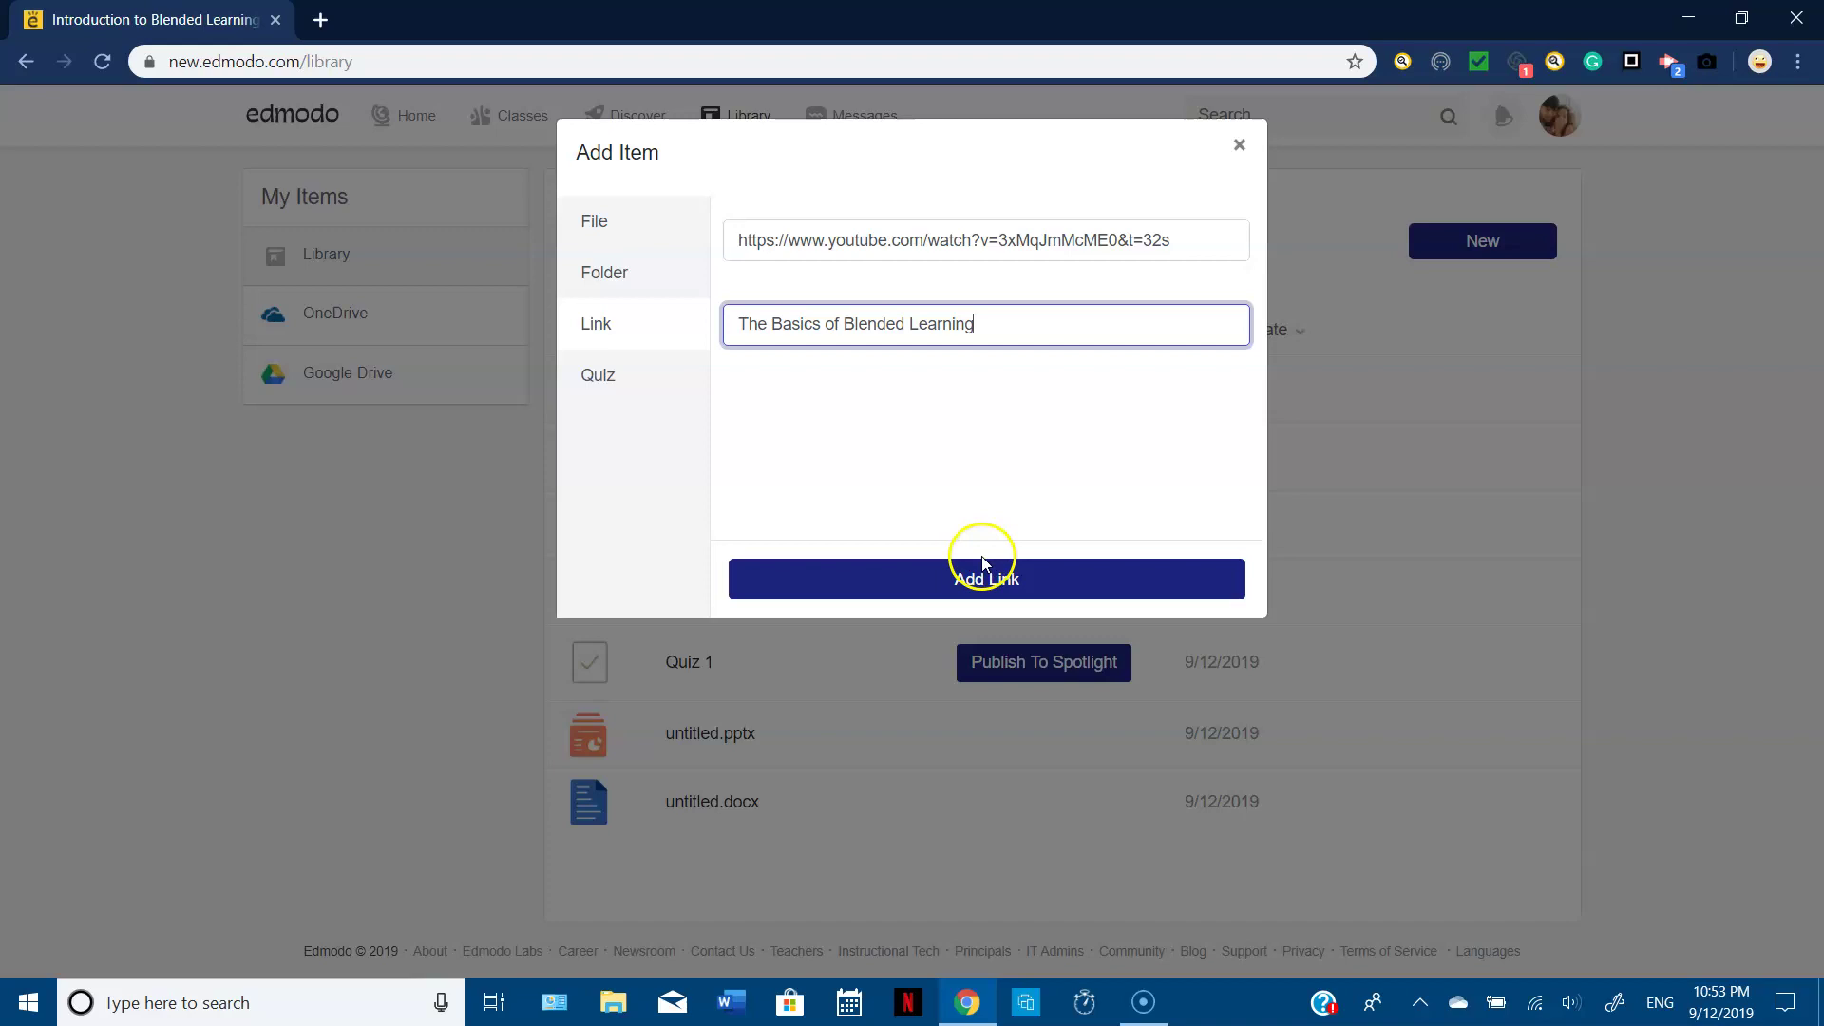
pyautogui.click(997, 582)
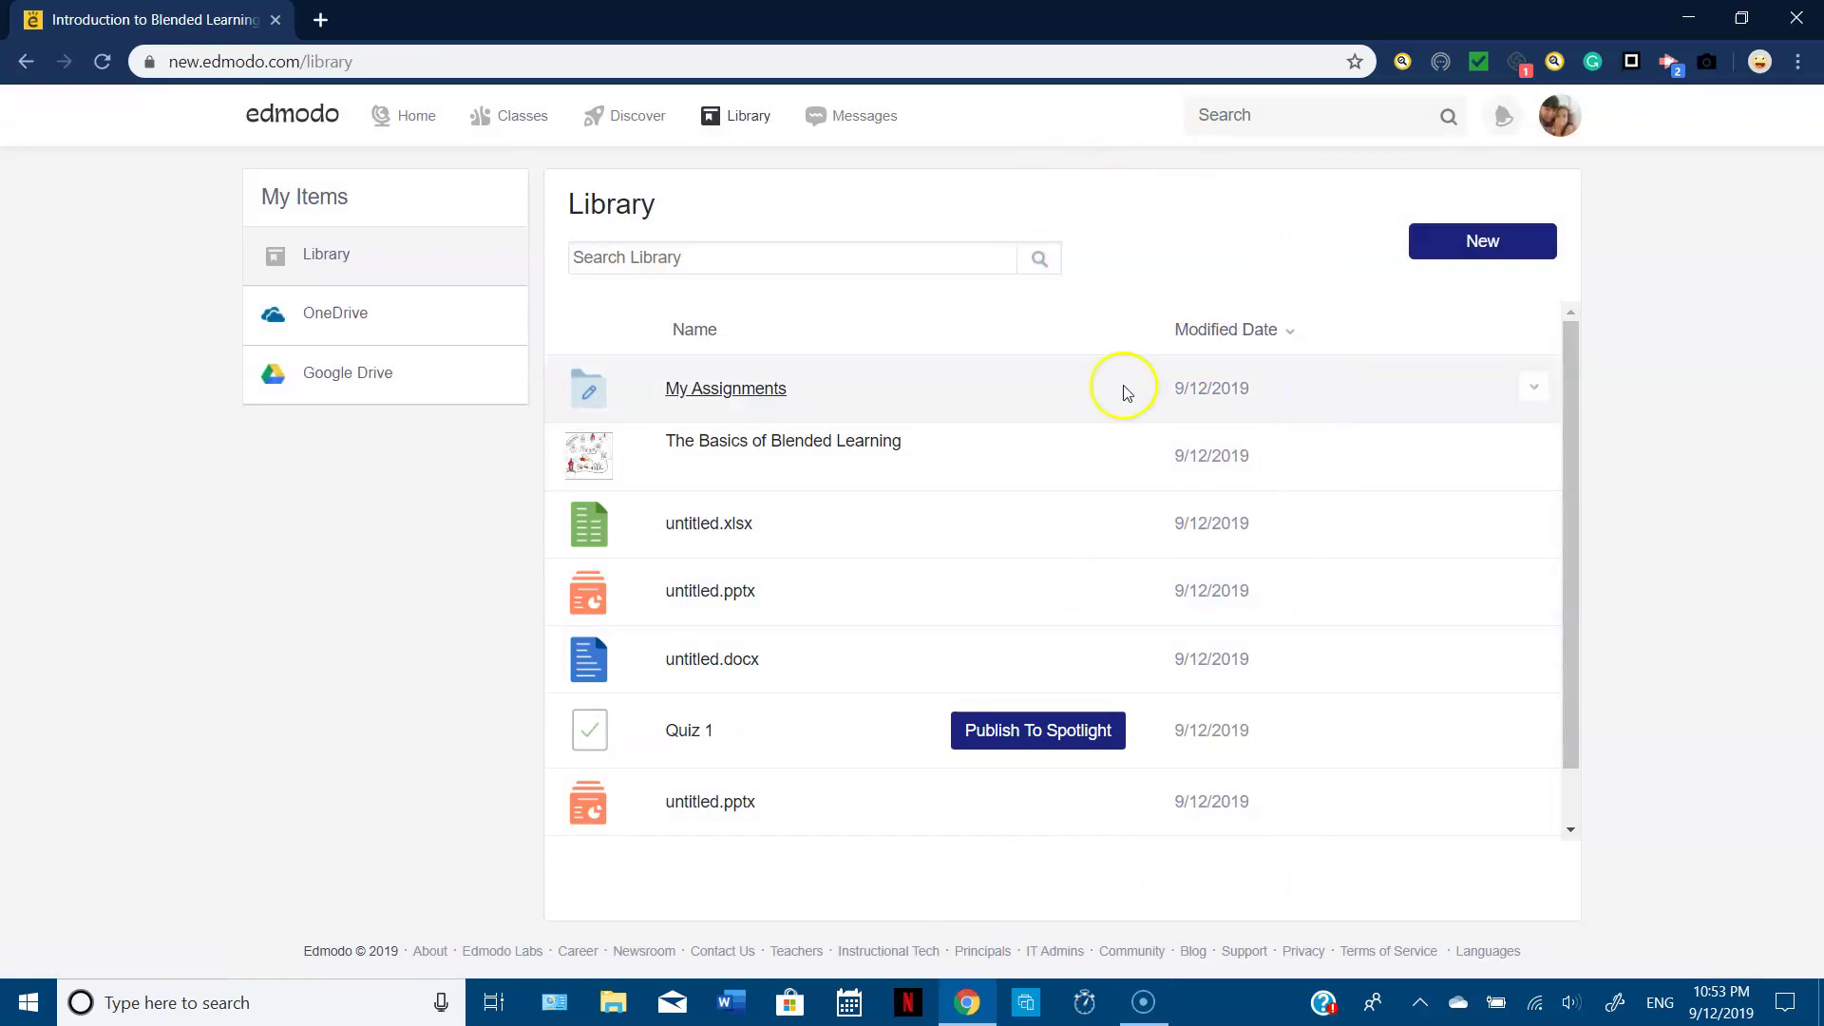
# - Start a post in the Introduction to Blended Learning class and attach "The Basics of Blended Learning" from the Library
pyautogui.click(520, 118)
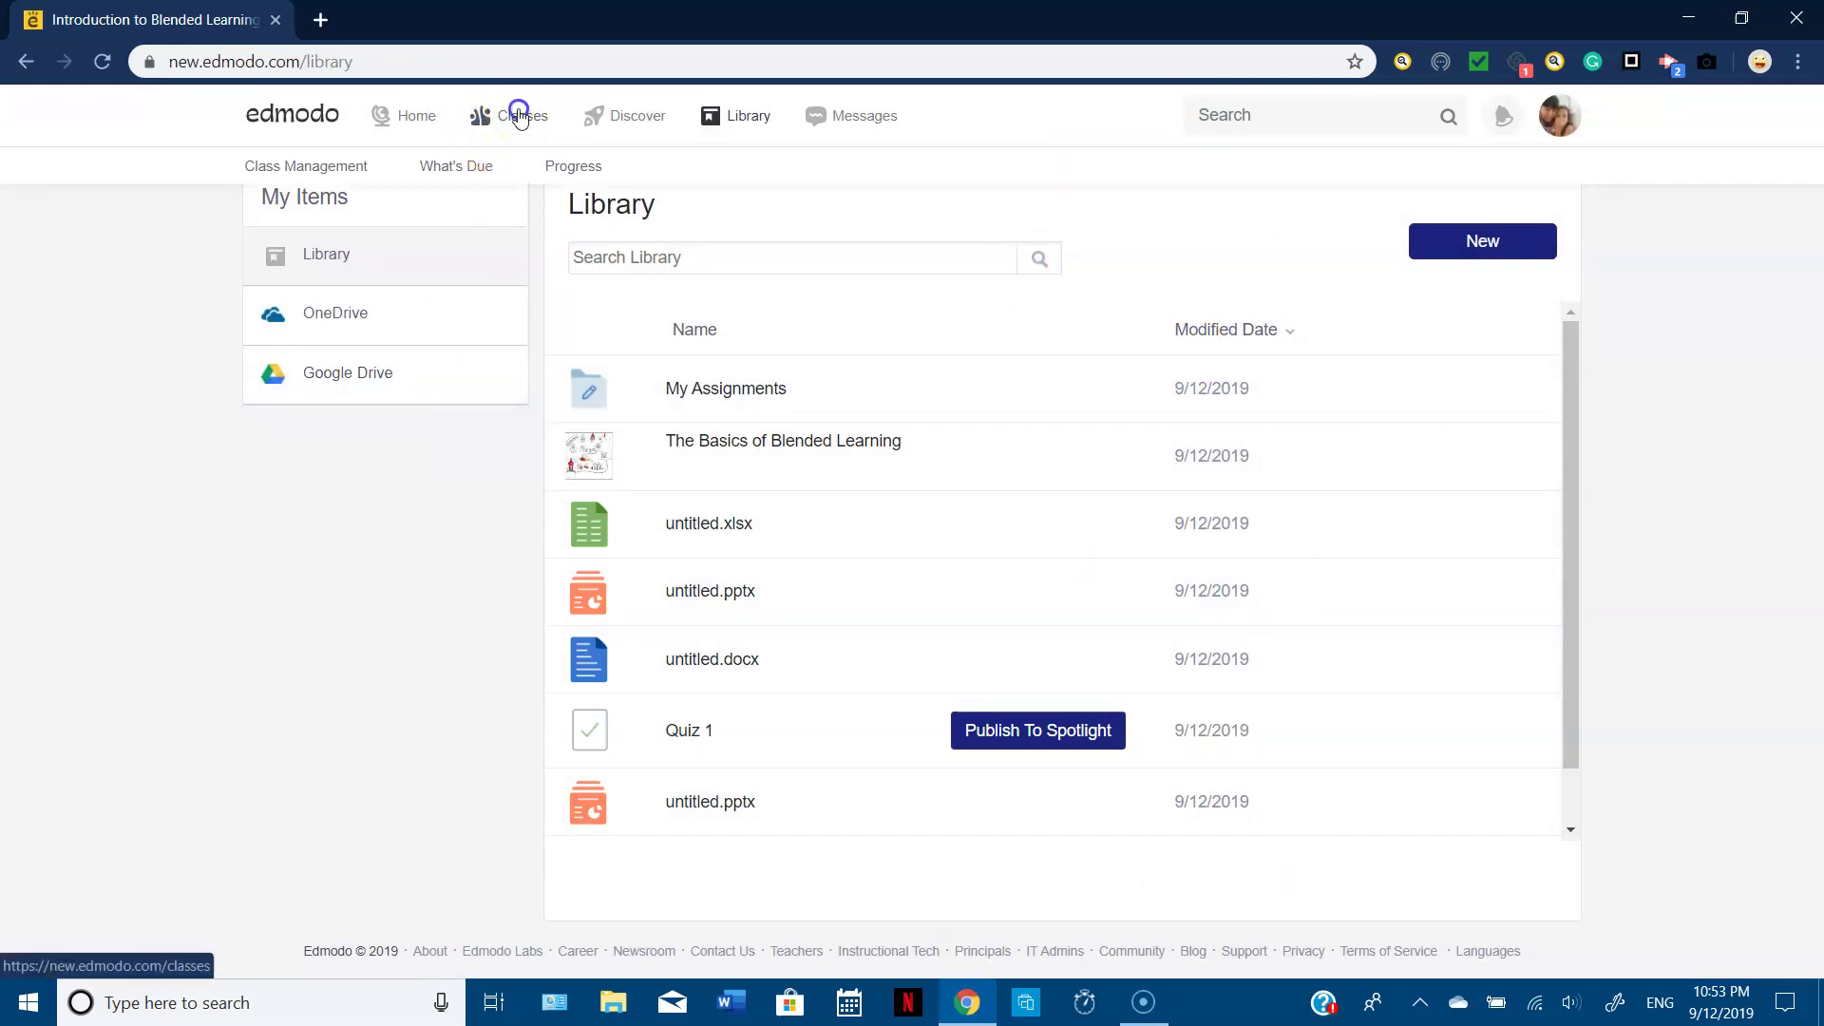
pyautogui.click(412, 359)
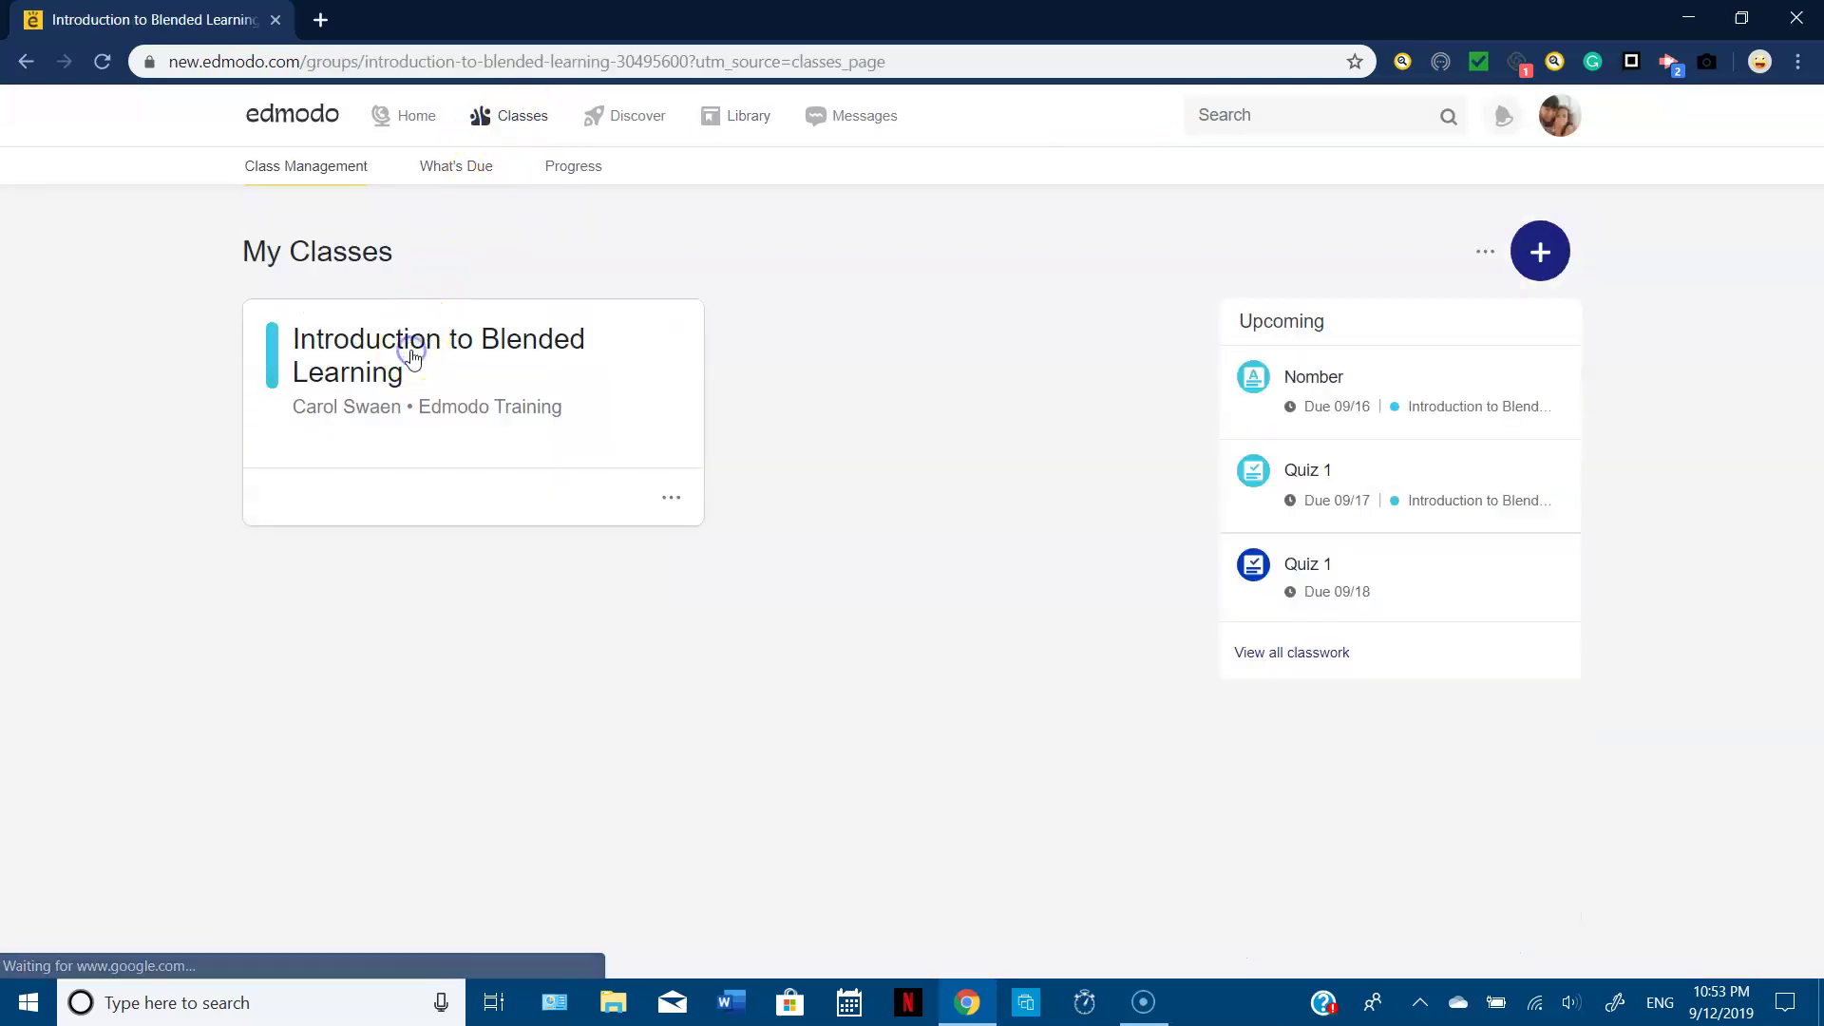
pyautogui.click(283, 272)
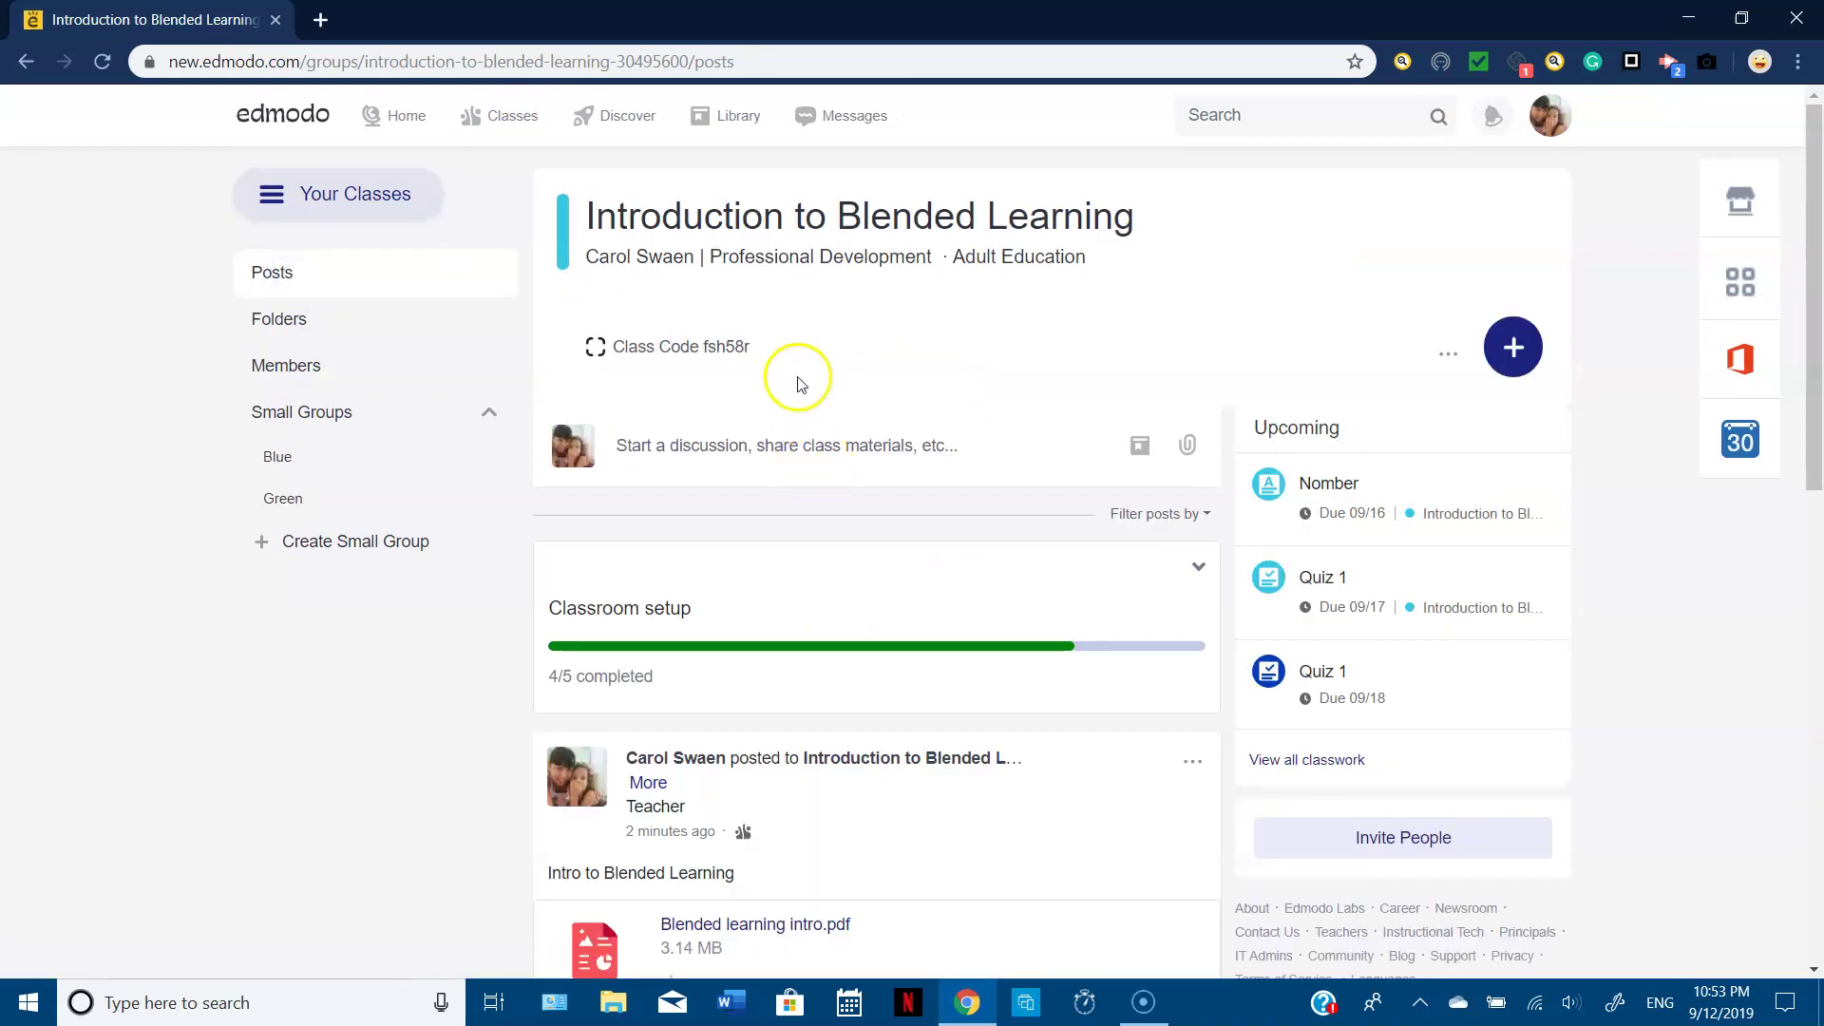
pyautogui.click(785, 450)
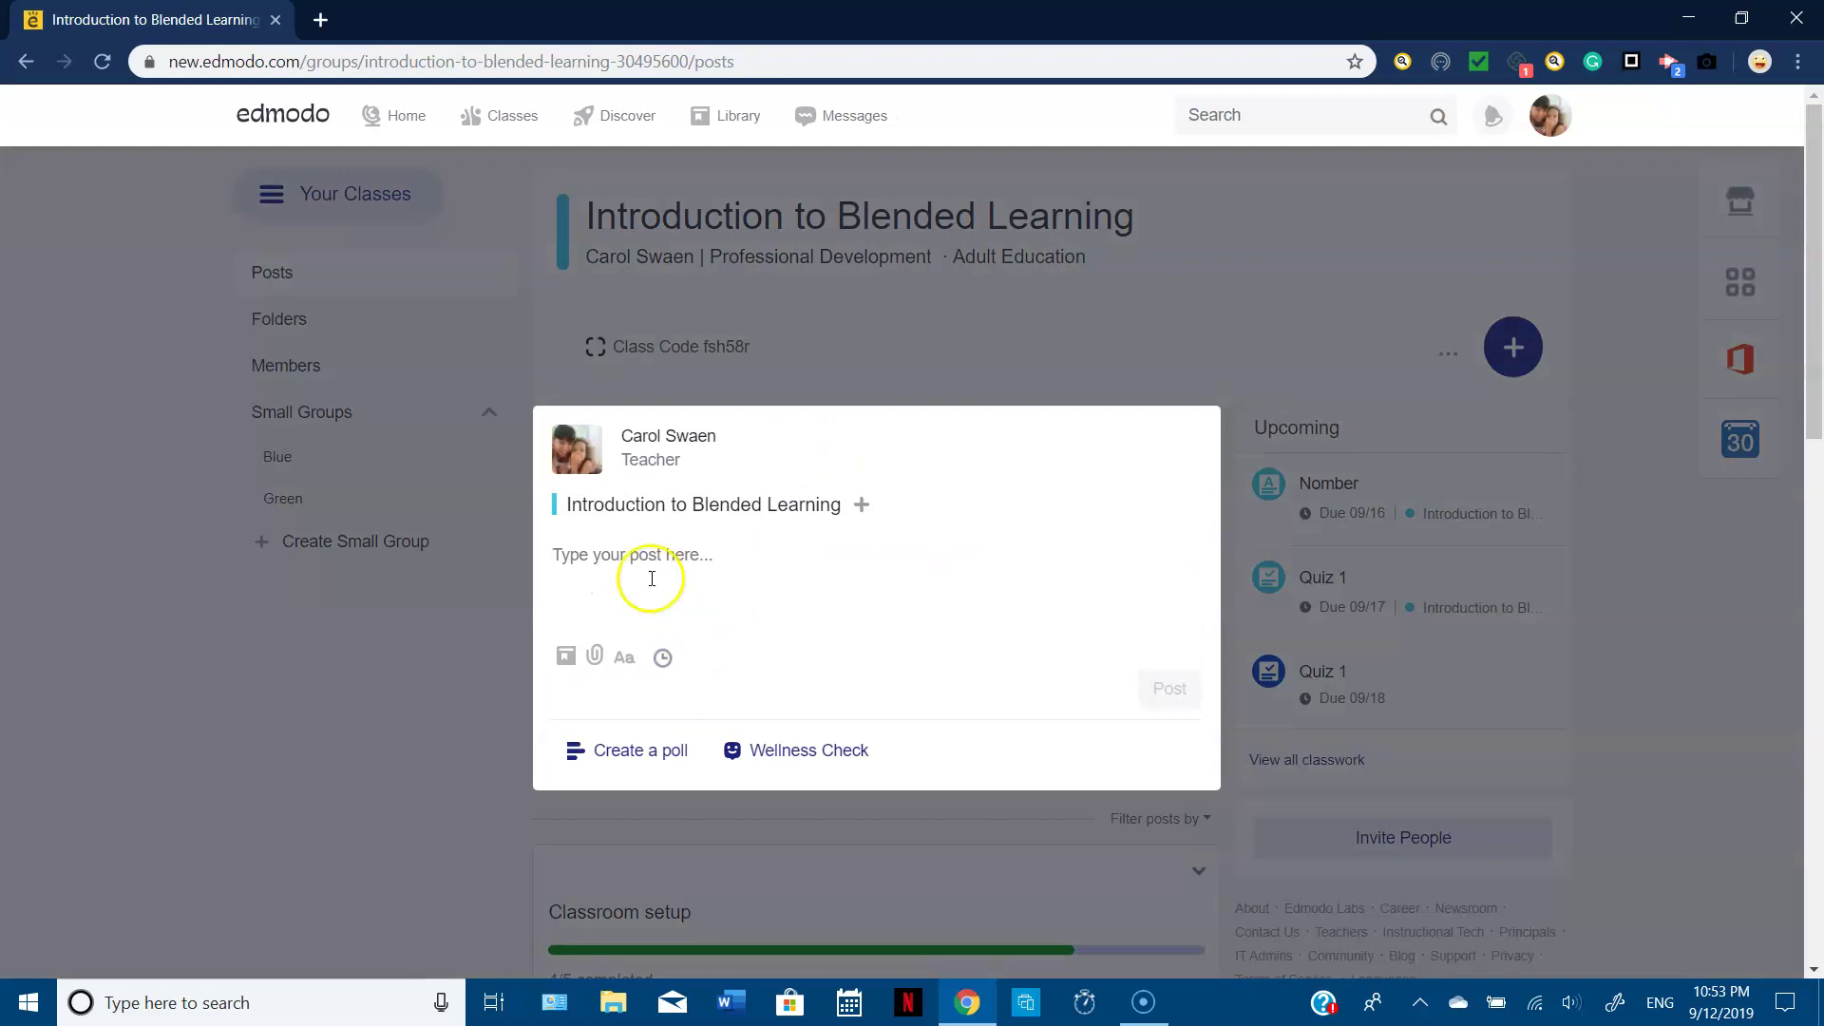
pyautogui.click(562, 655)
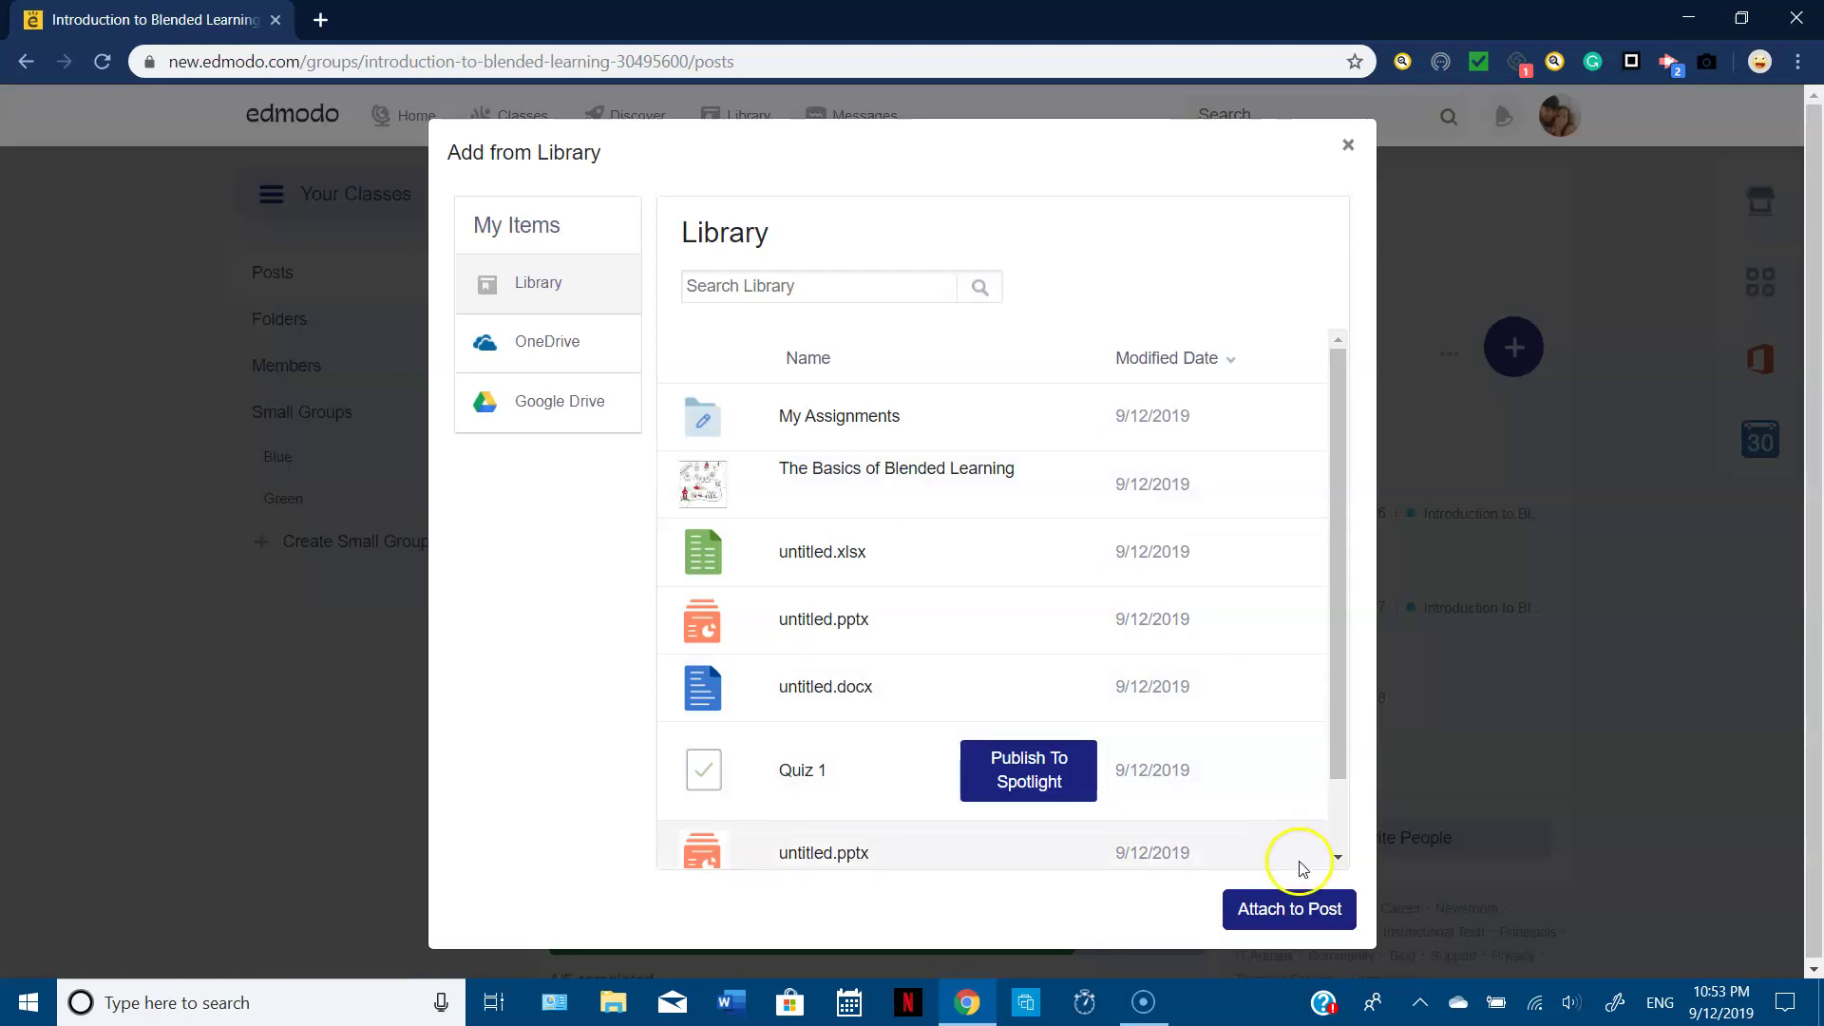
pyautogui.click(1292, 908)
# - Write "Please wak e video aki over di Blended Learning" as the post's message and publish it to the class
pyautogui.scroll(-5, 1297, 912)
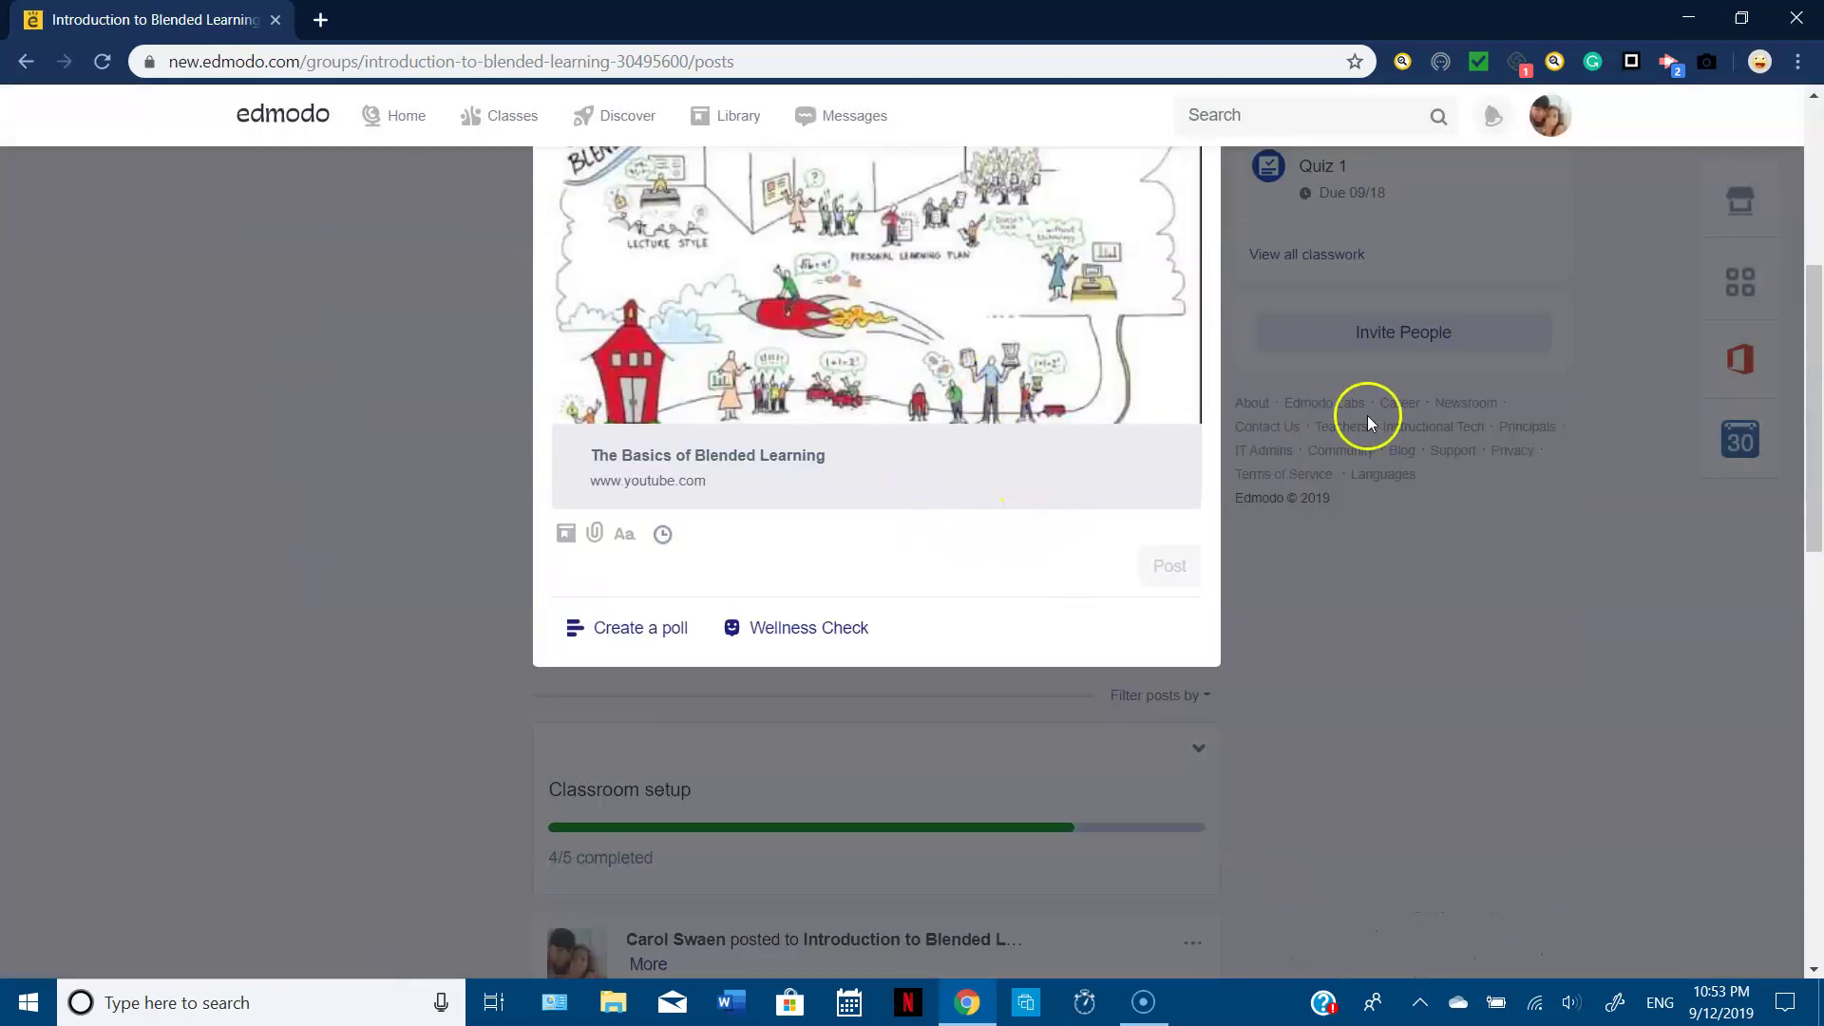
pyautogui.click(1816, 166)
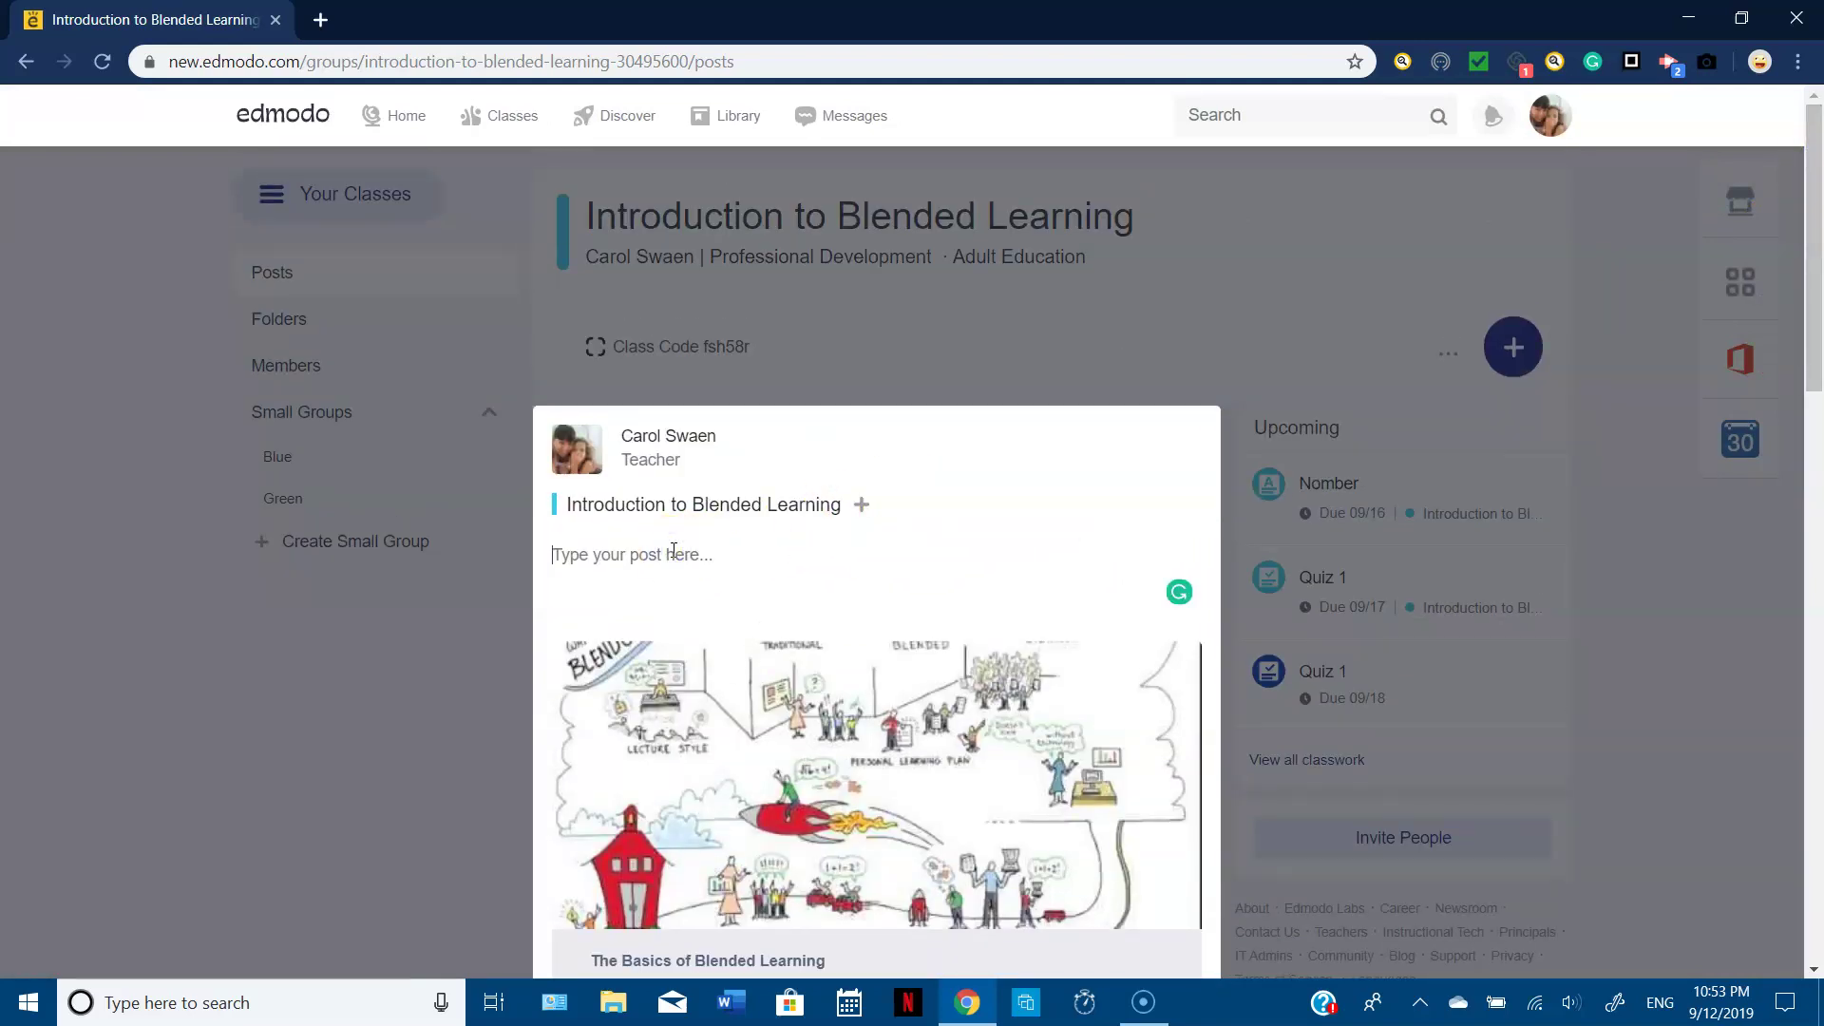
pyautogui.write('P')
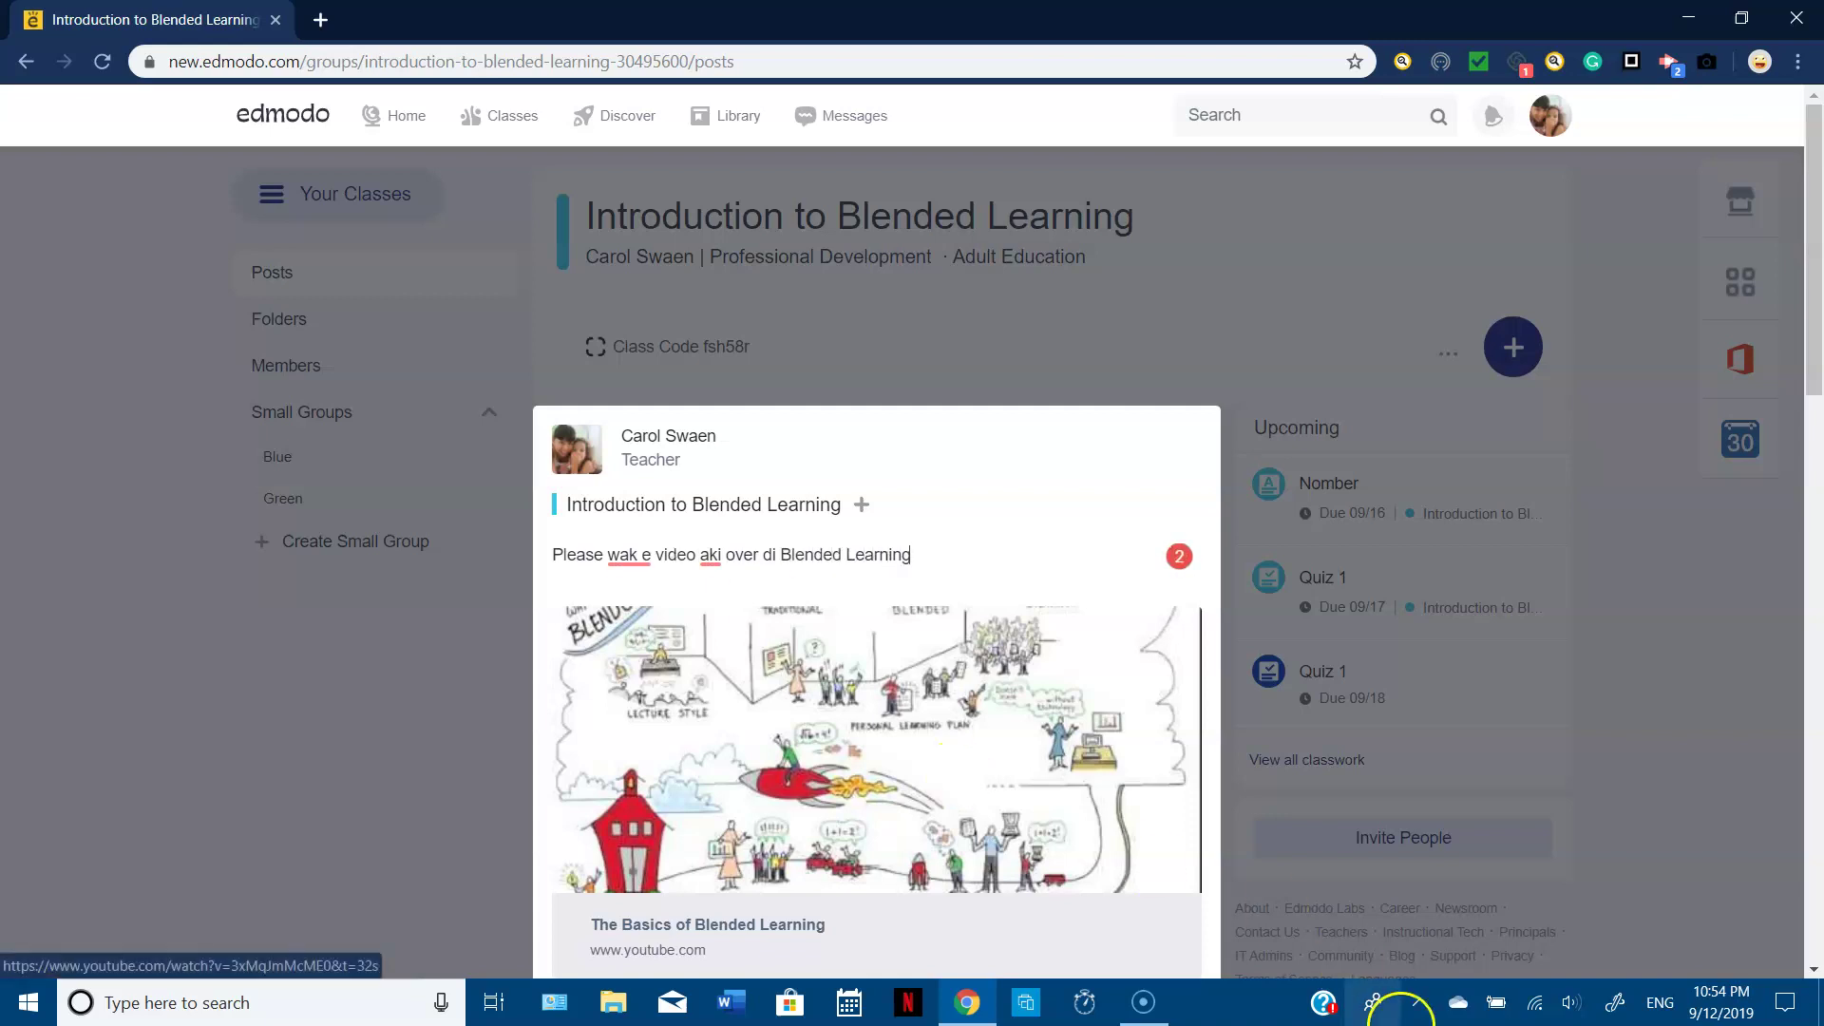
pyautogui.click(1814, 969)
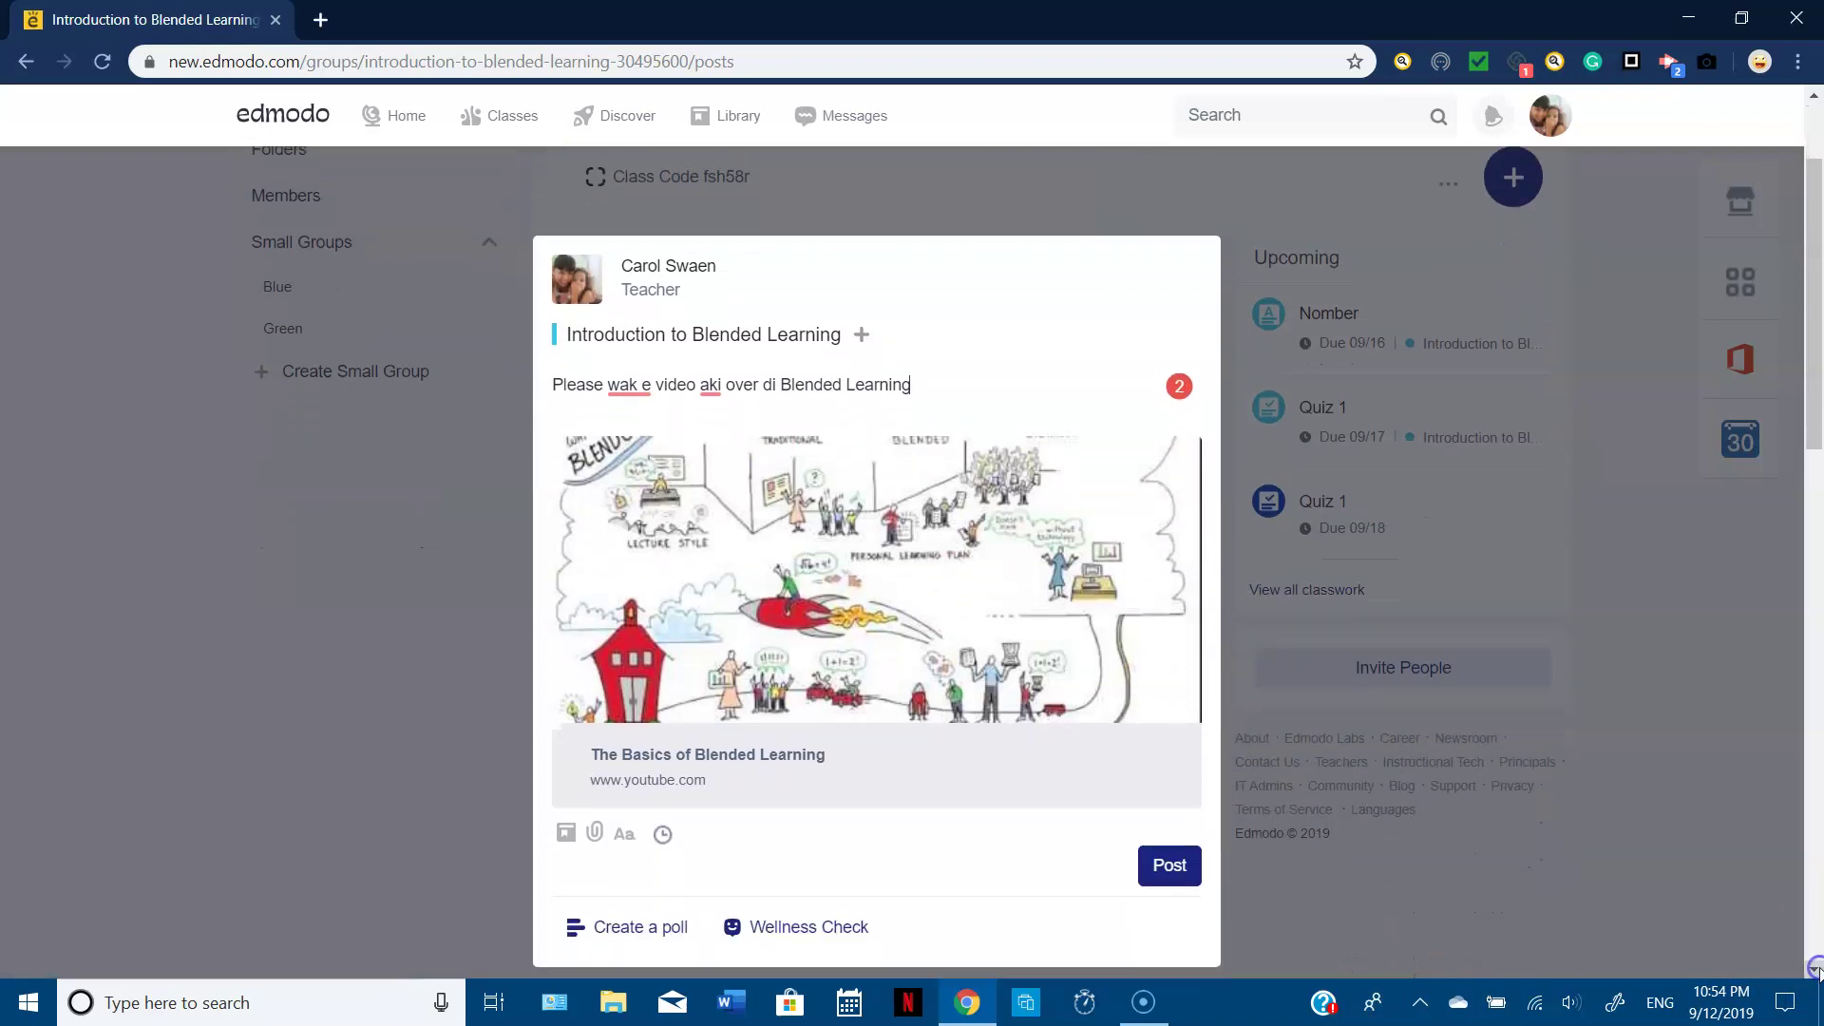
pyautogui.click(1169, 751)
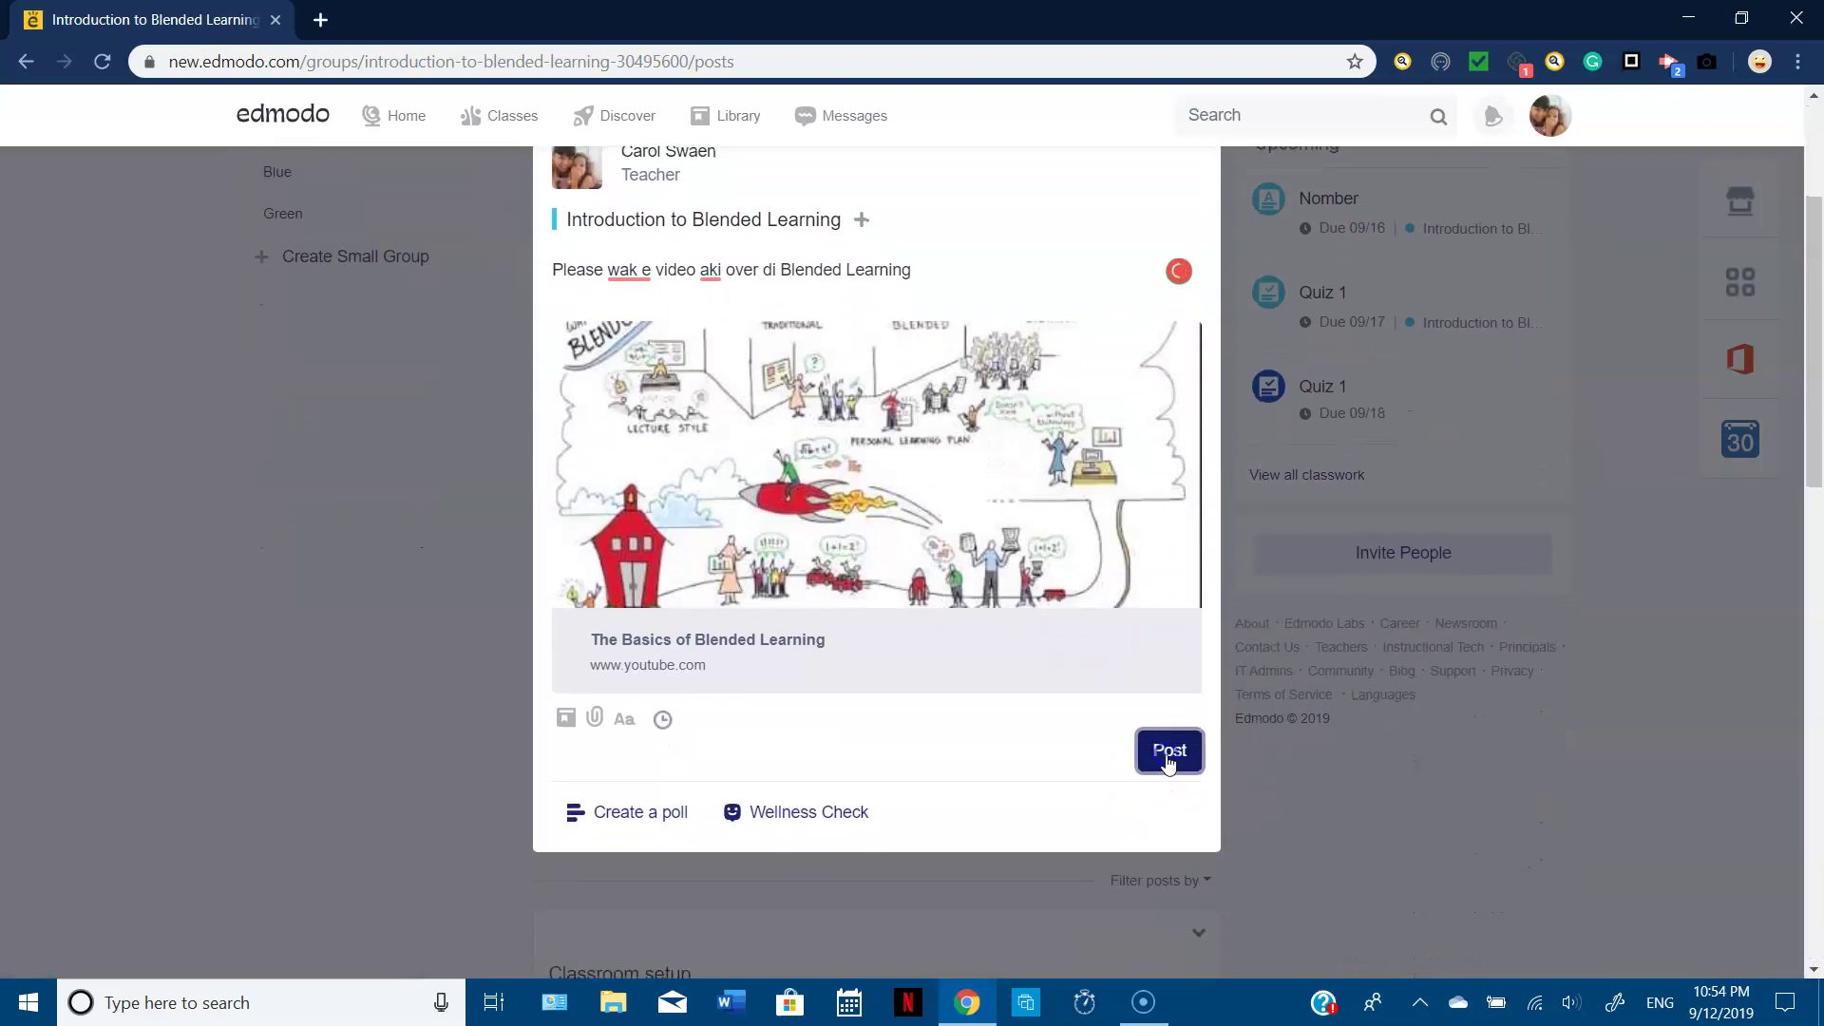
pyautogui.click(1646, 834)
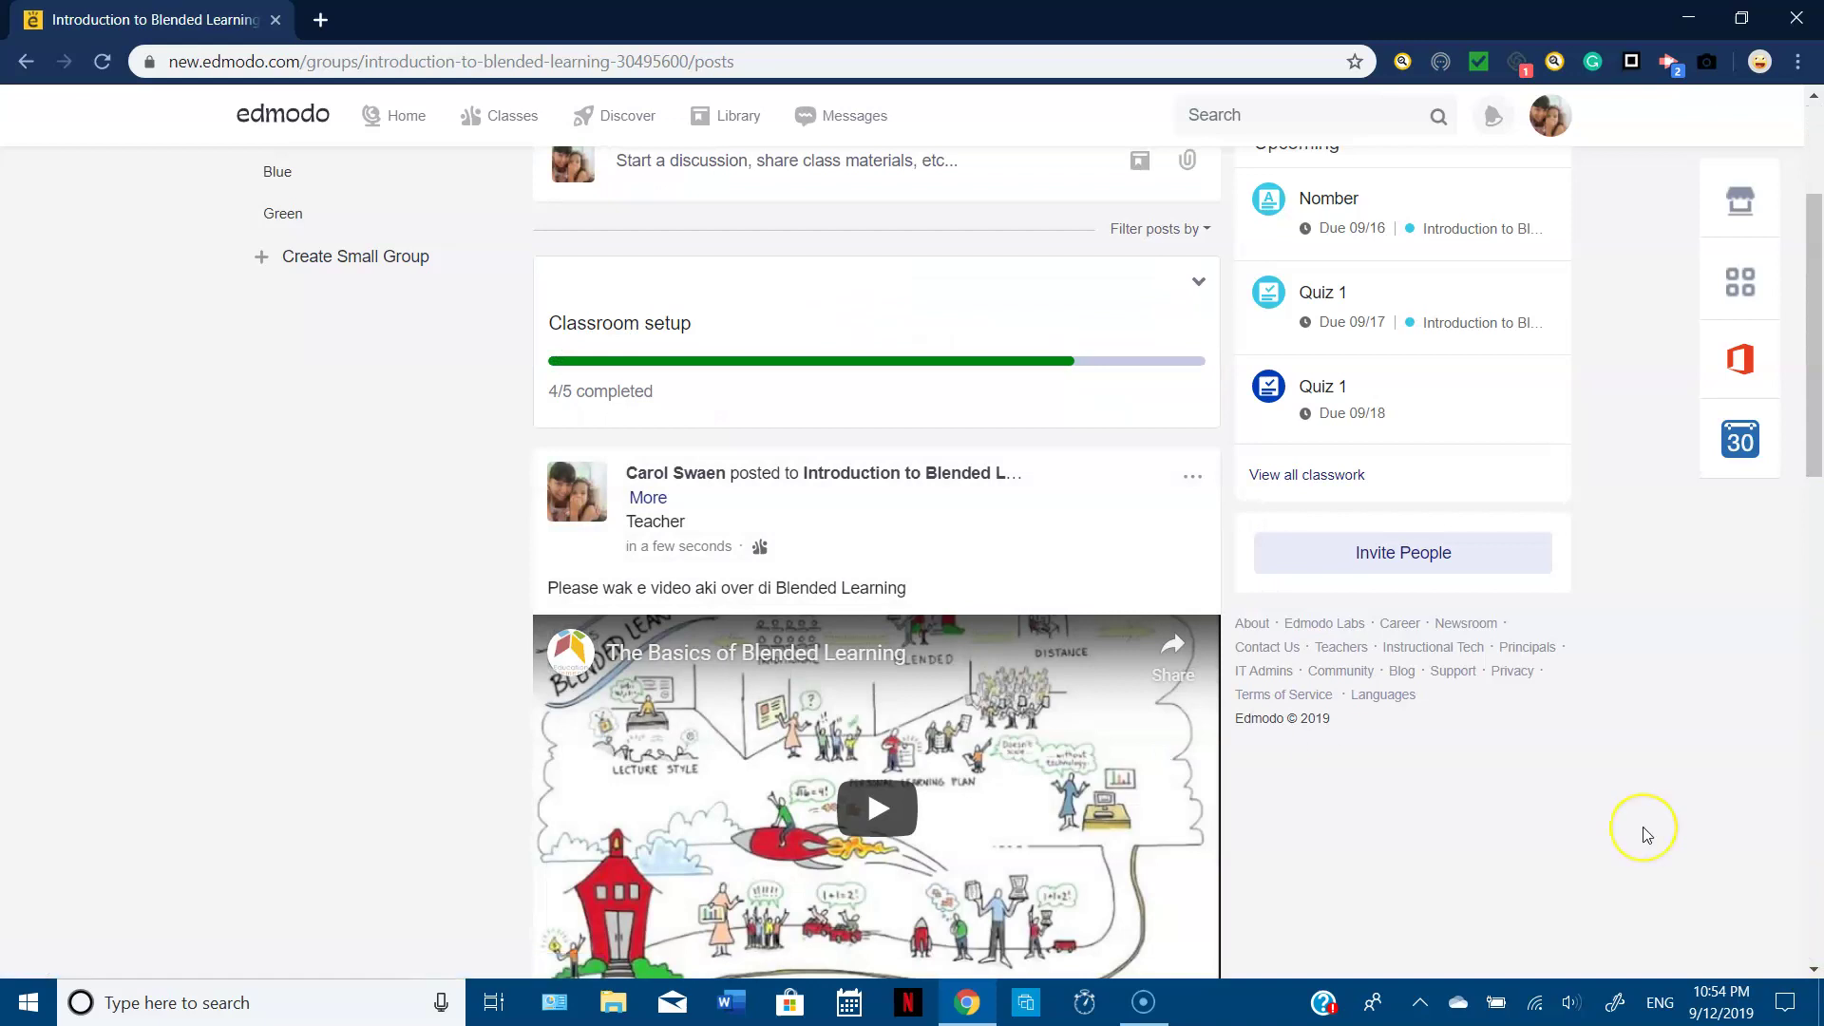
pyautogui.click(1816, 130)
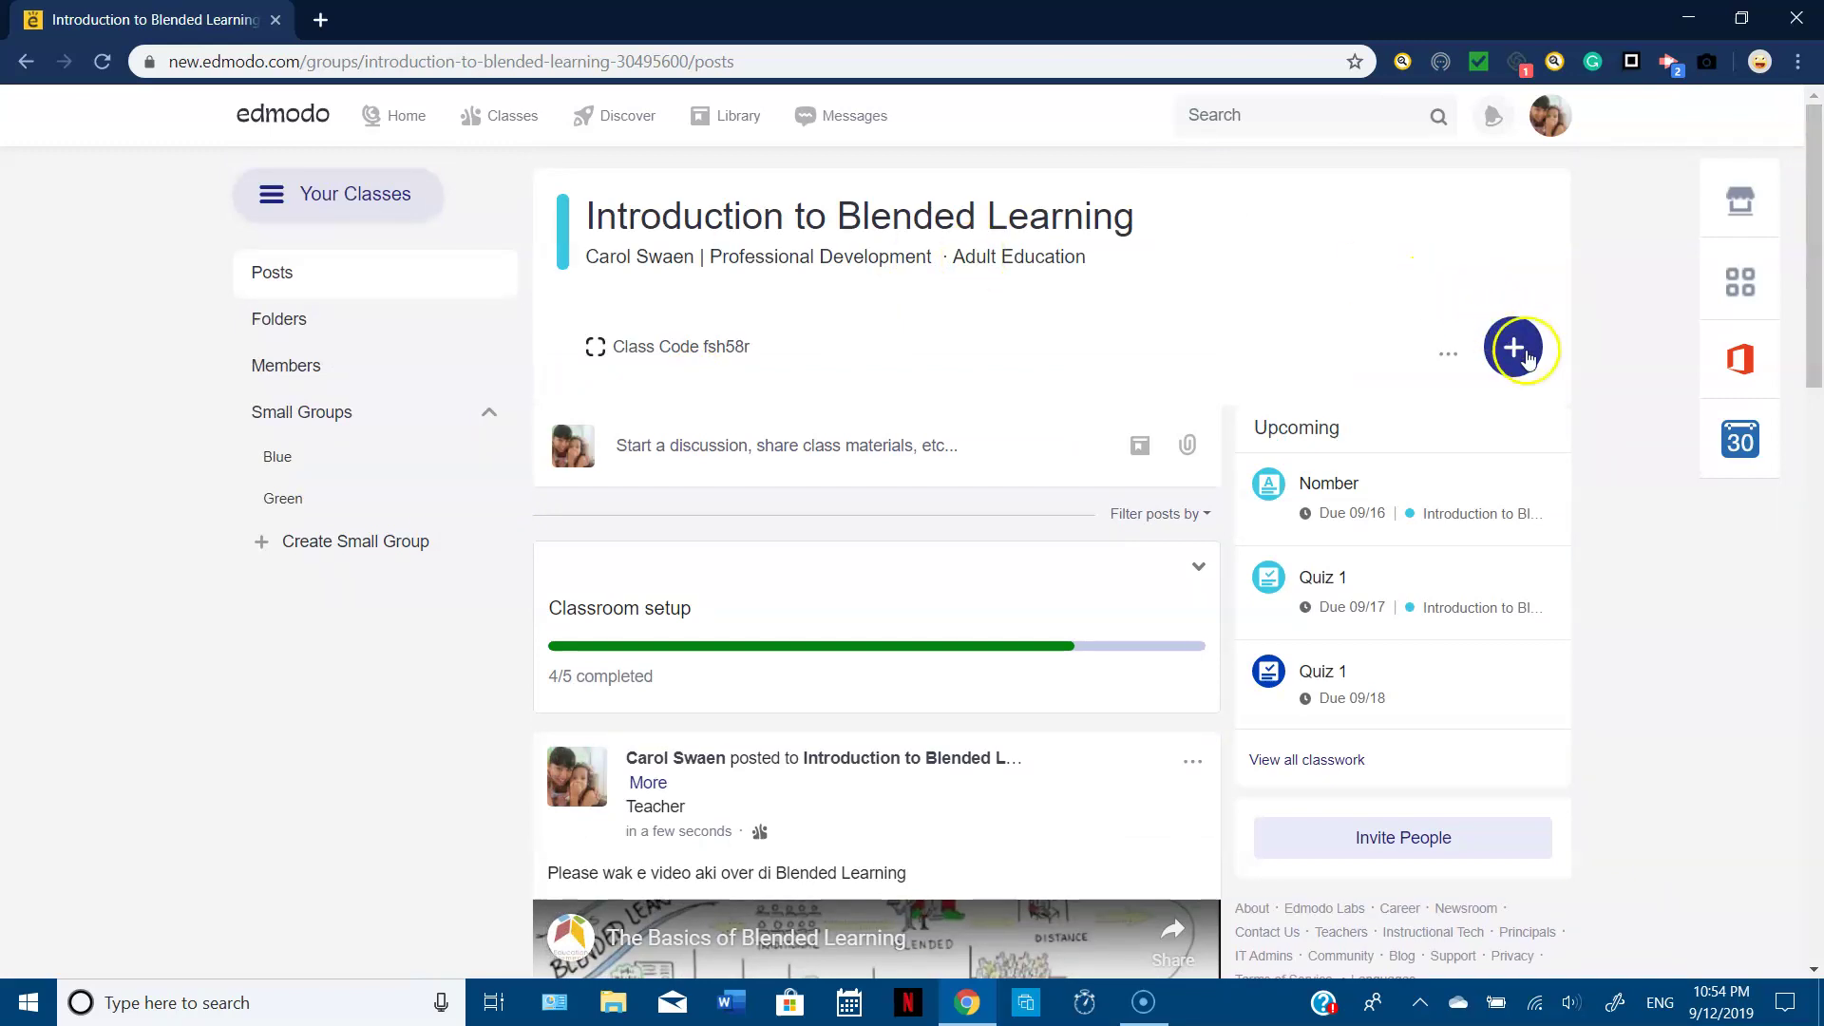
# - Open the form for creating a new class from the My Classes page
pyautogui.click(506, 119)
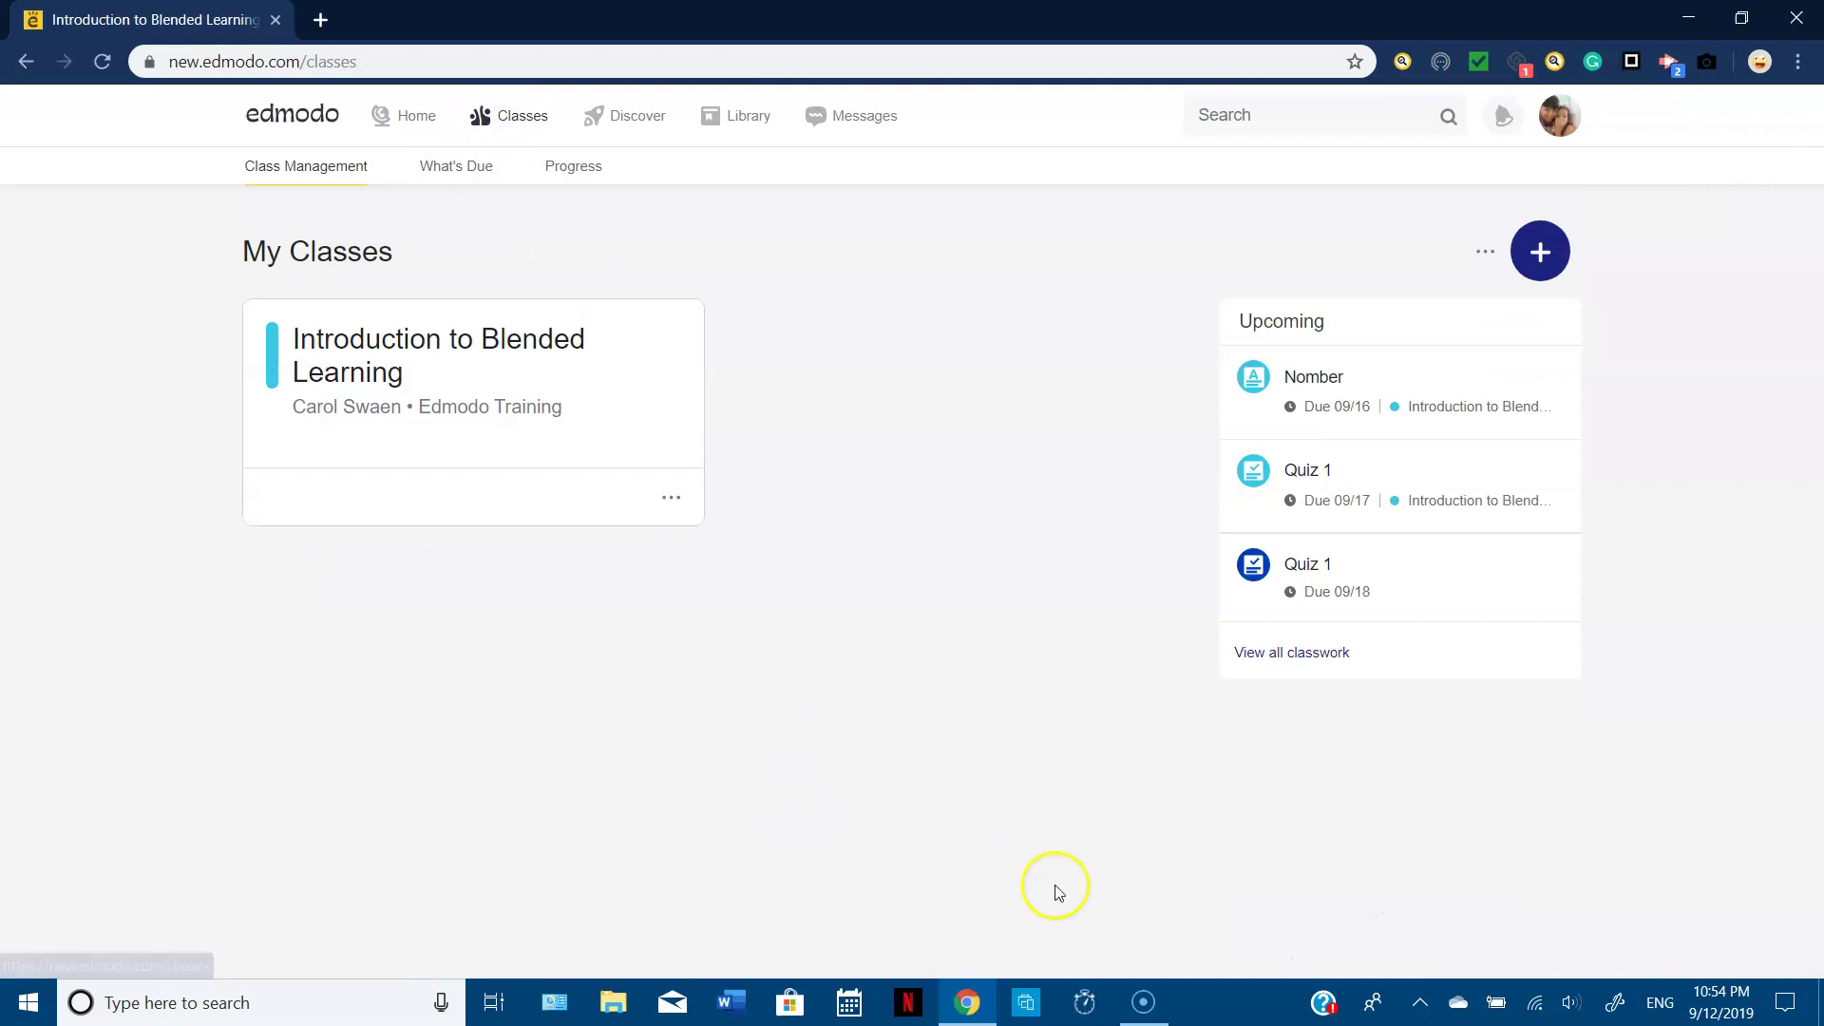
pyautogui.click(1536, 253)
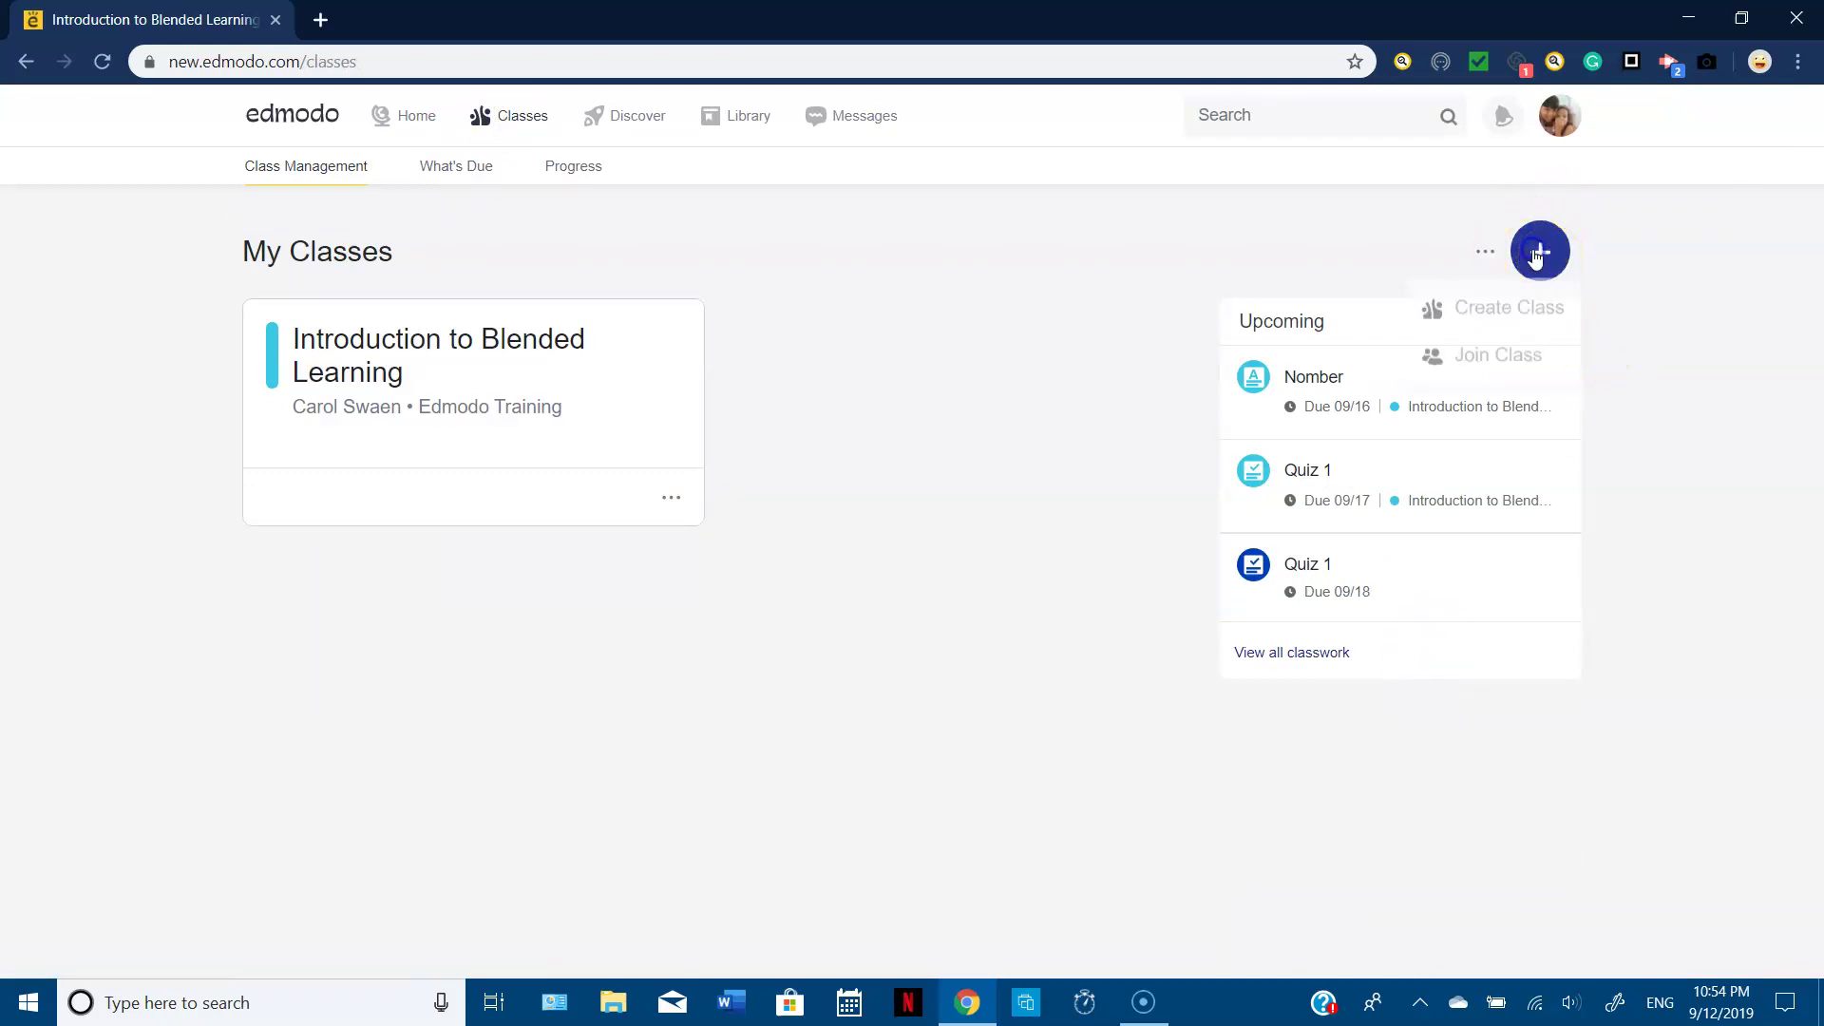
pyautogui.click(1474, 315)
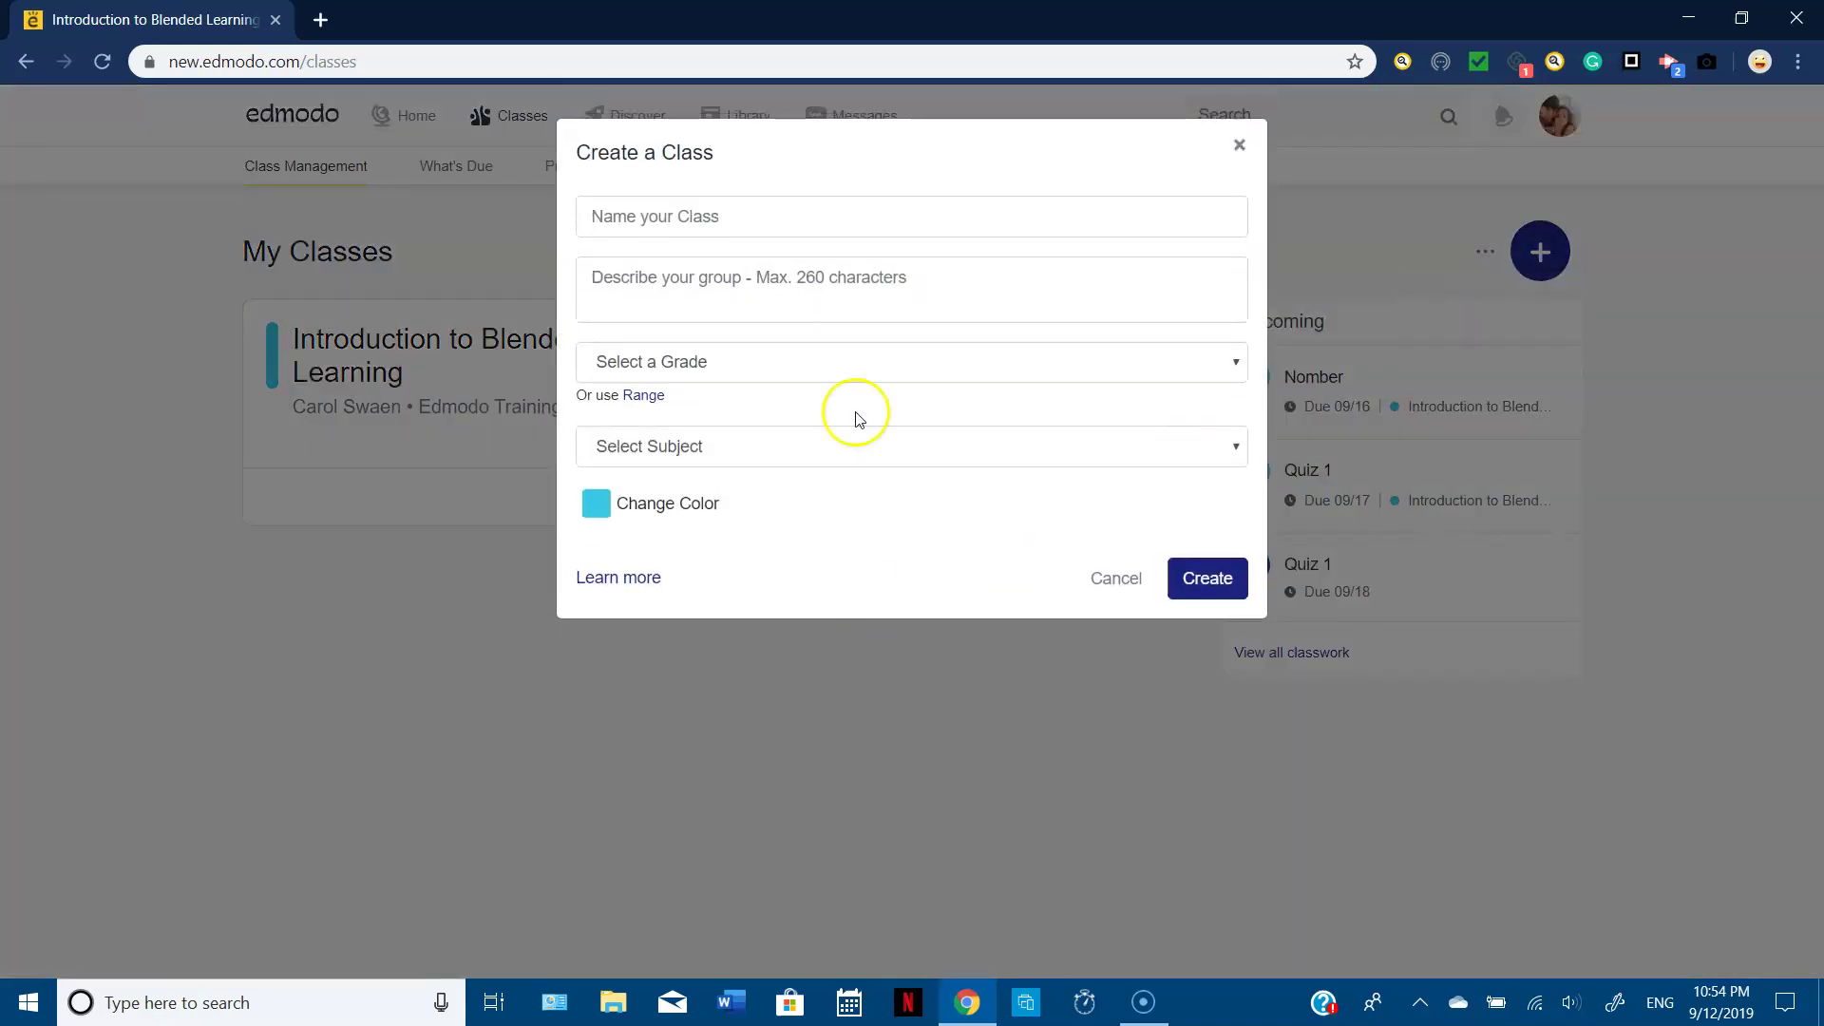
# - Examine the name and description fields and the grade and subject choices in the new class form
pyautogui.click(705, 229)
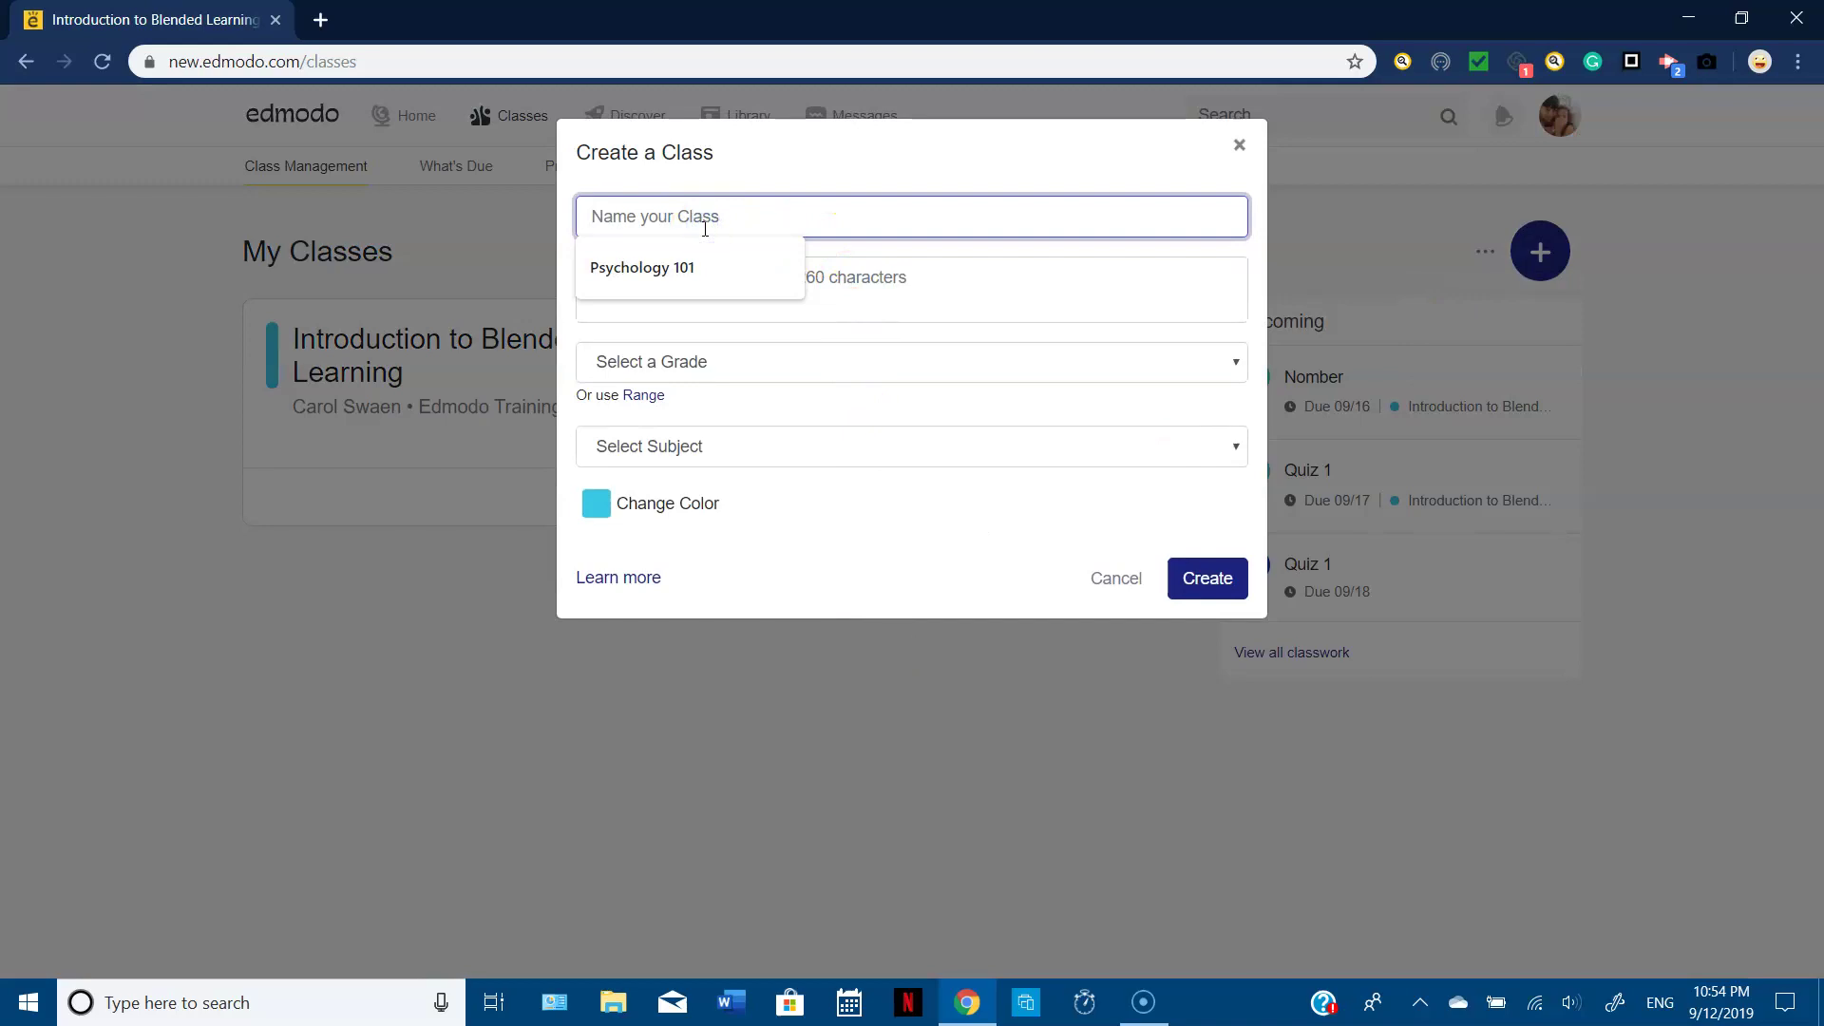
pyautogui.click(864, 285)
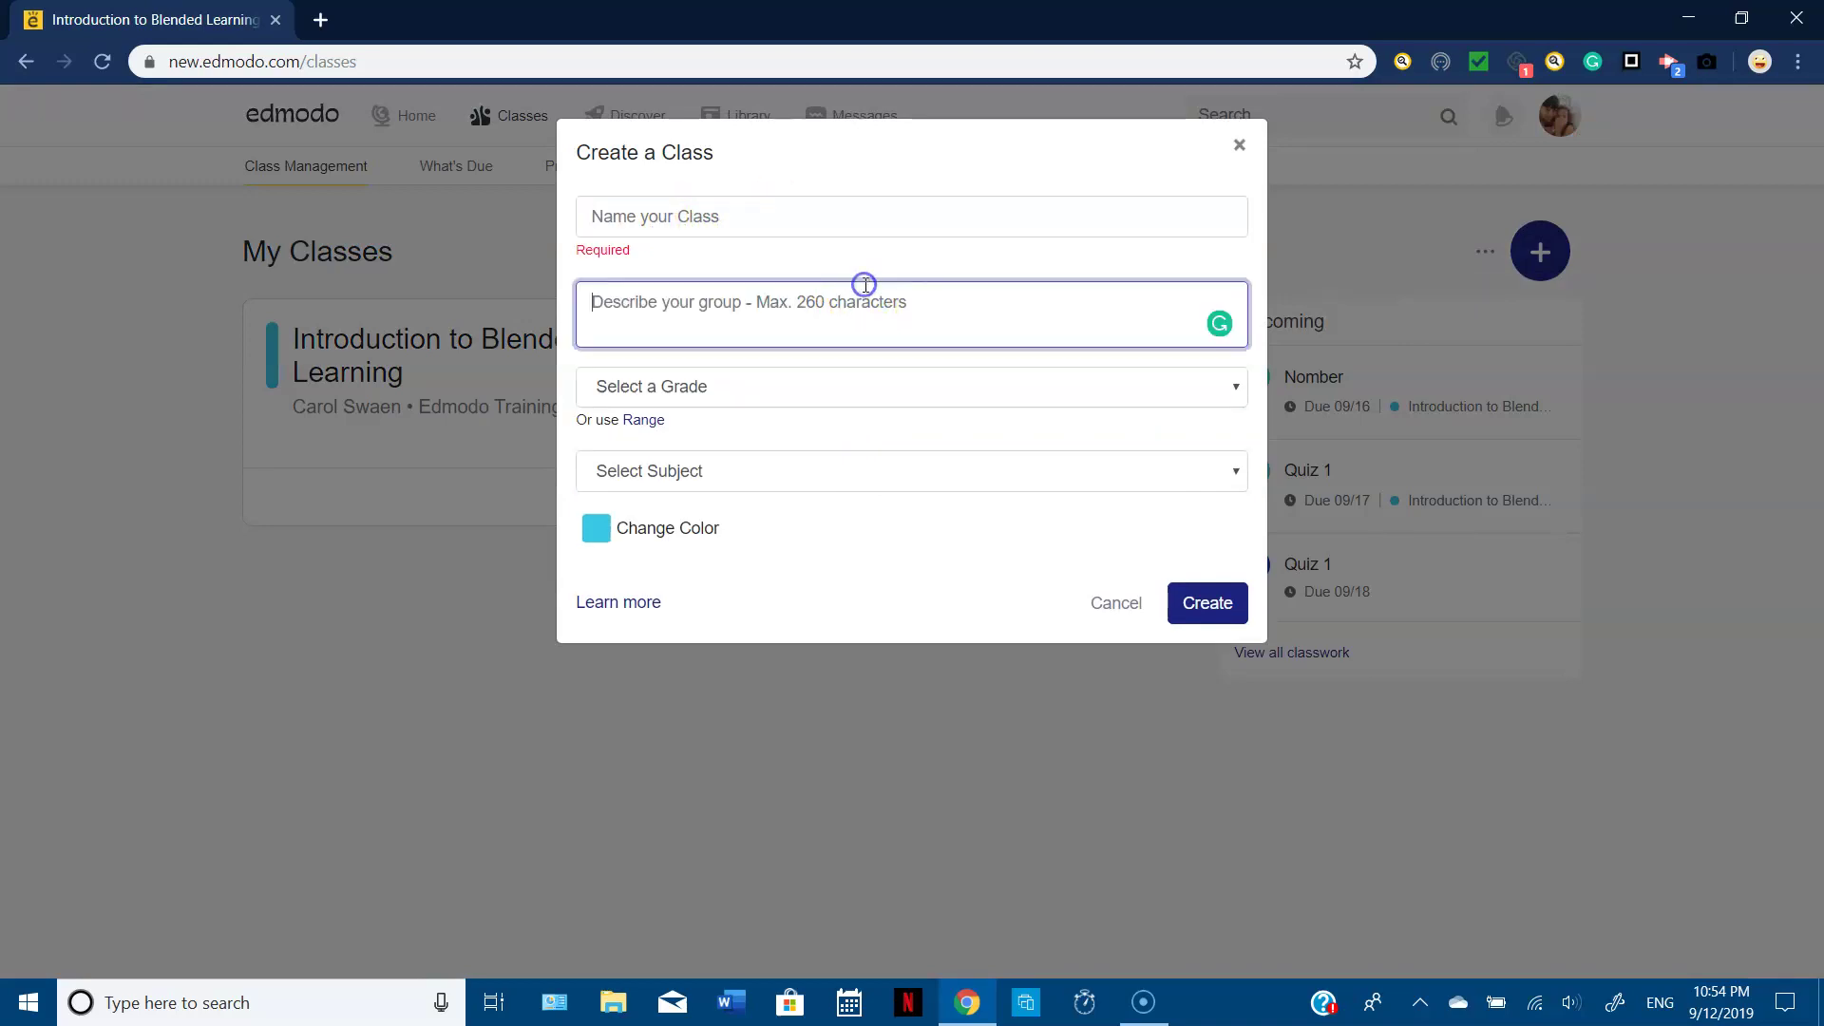
pyautogui.click(678, 386)
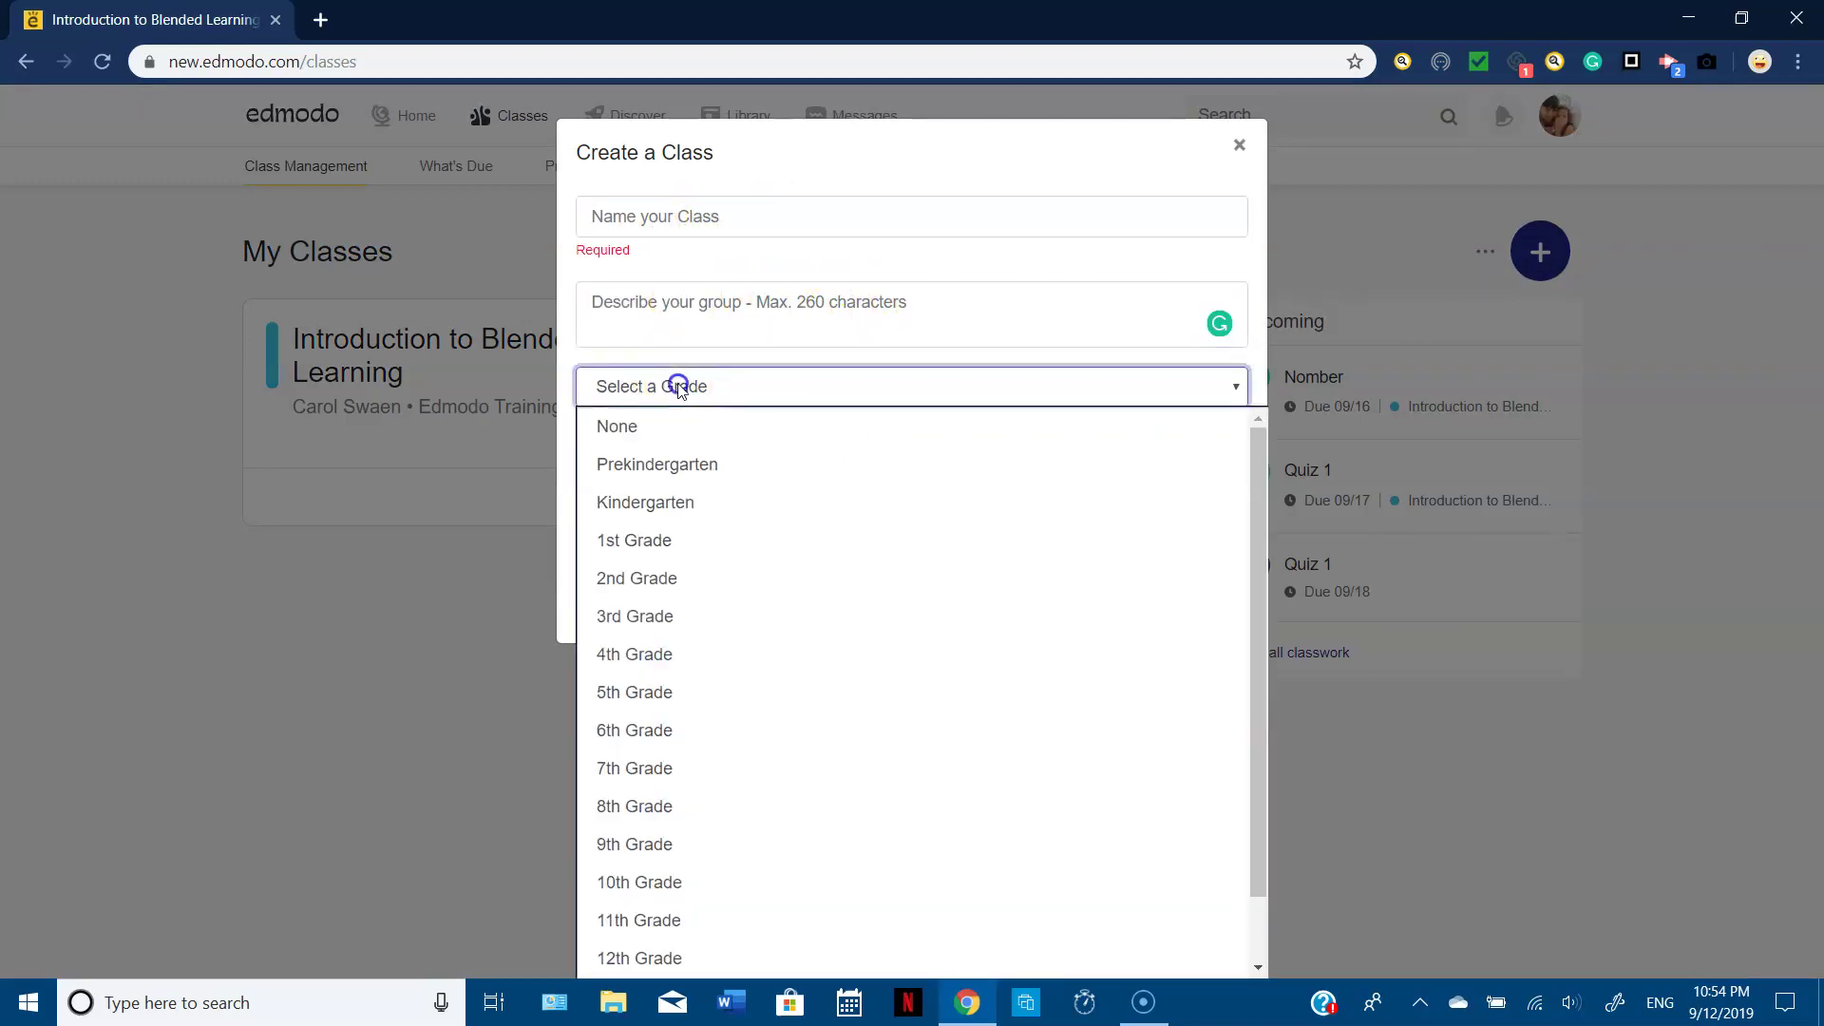
pyautogui.click(861, 387)
pyautogui.click(873, 389)
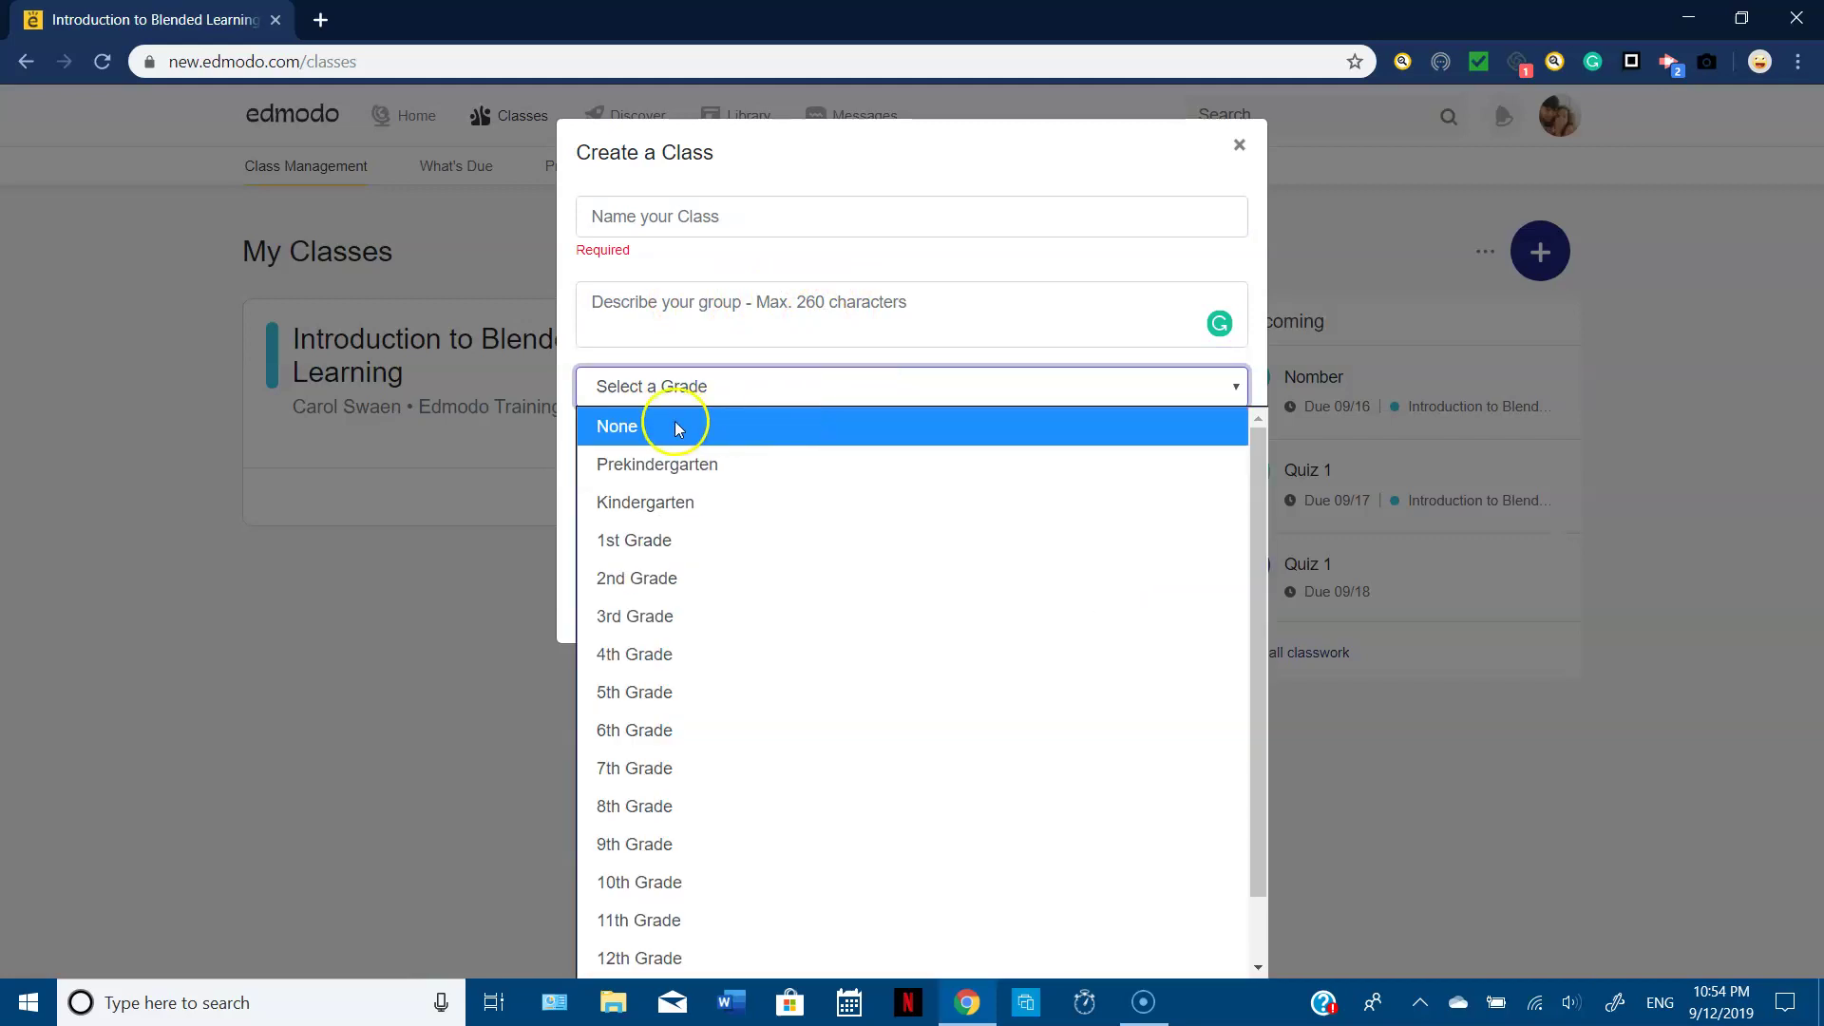
pyautogui.click(898, 388)
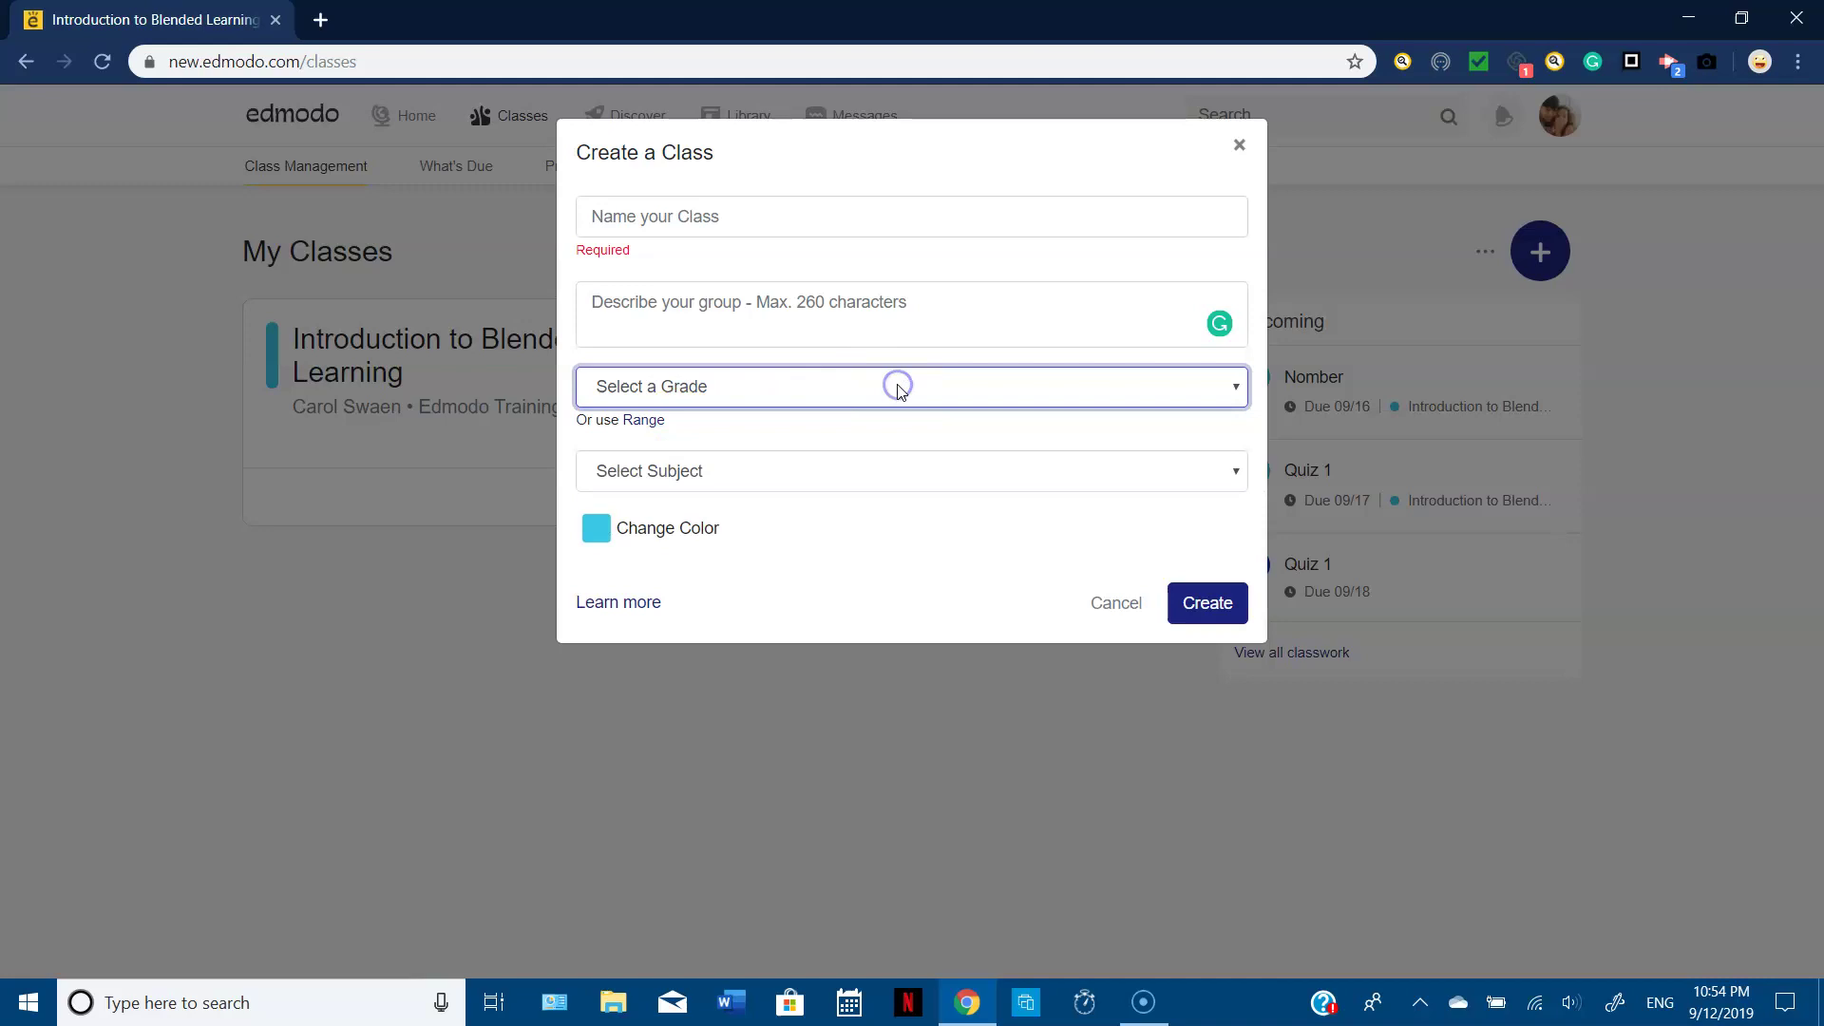
pyautogui.click(1017, 474)
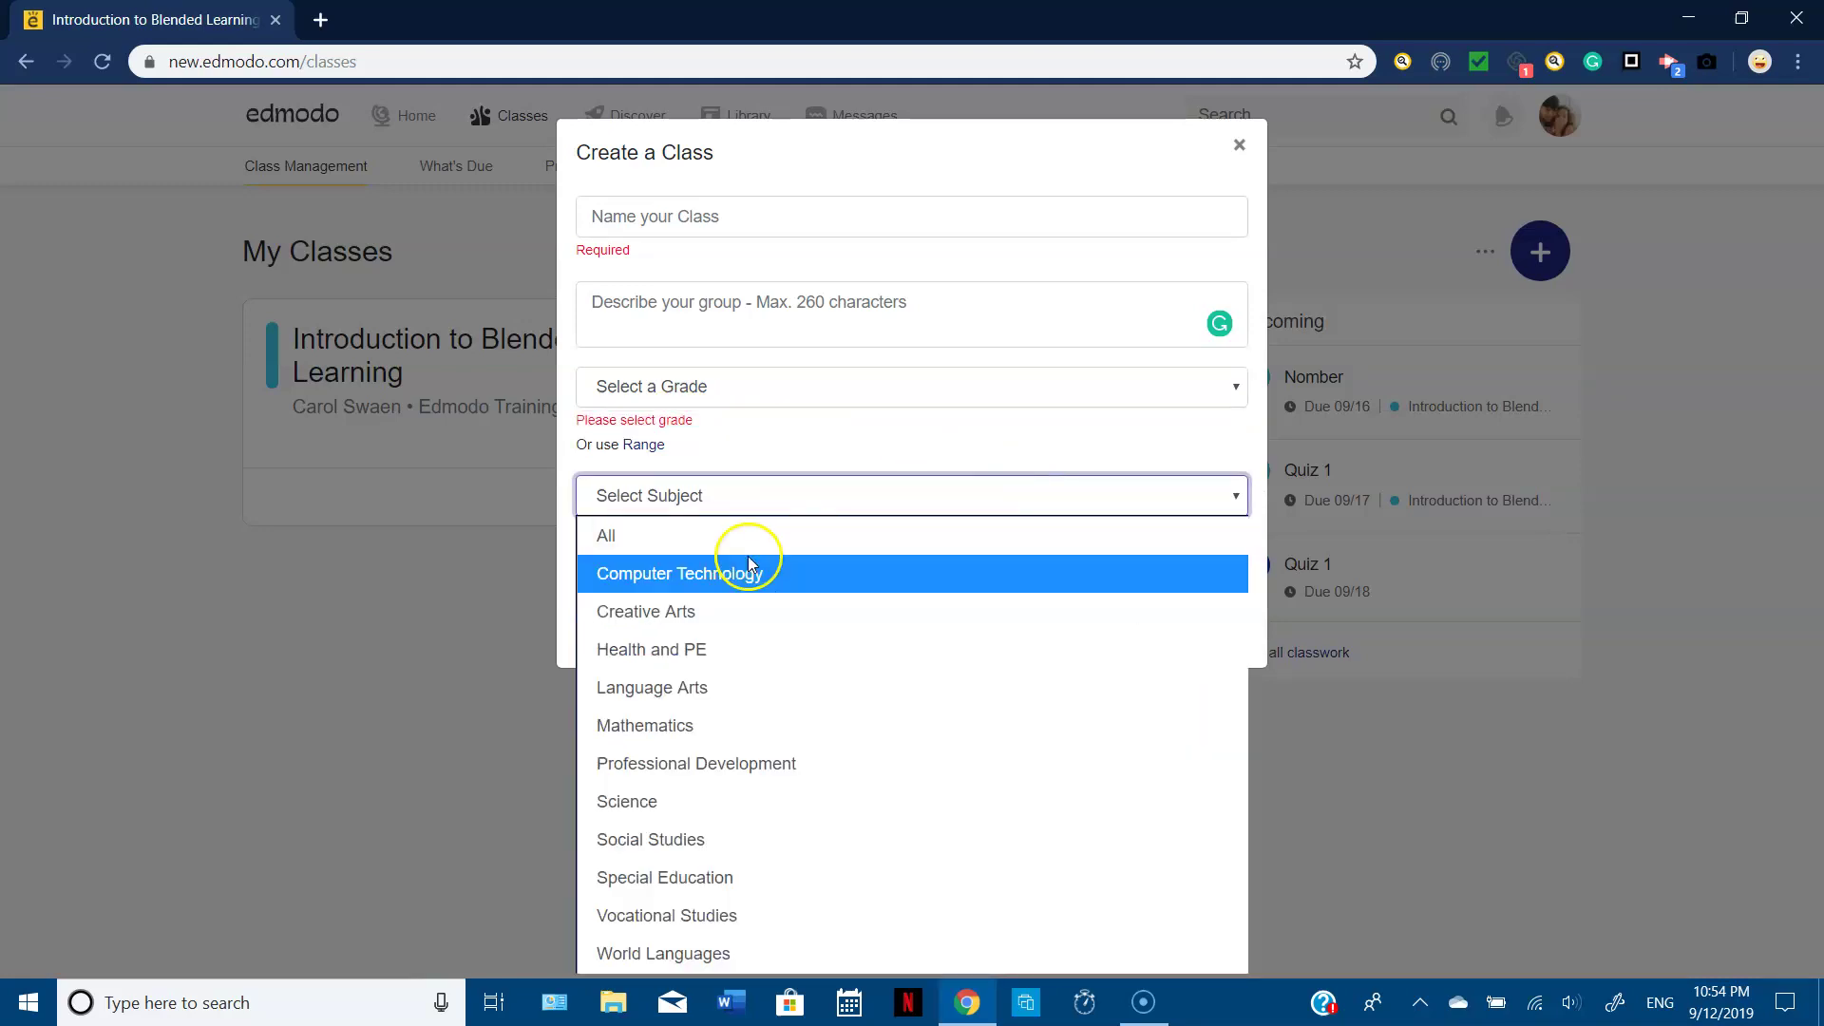
pyautogui.click(967, 495)
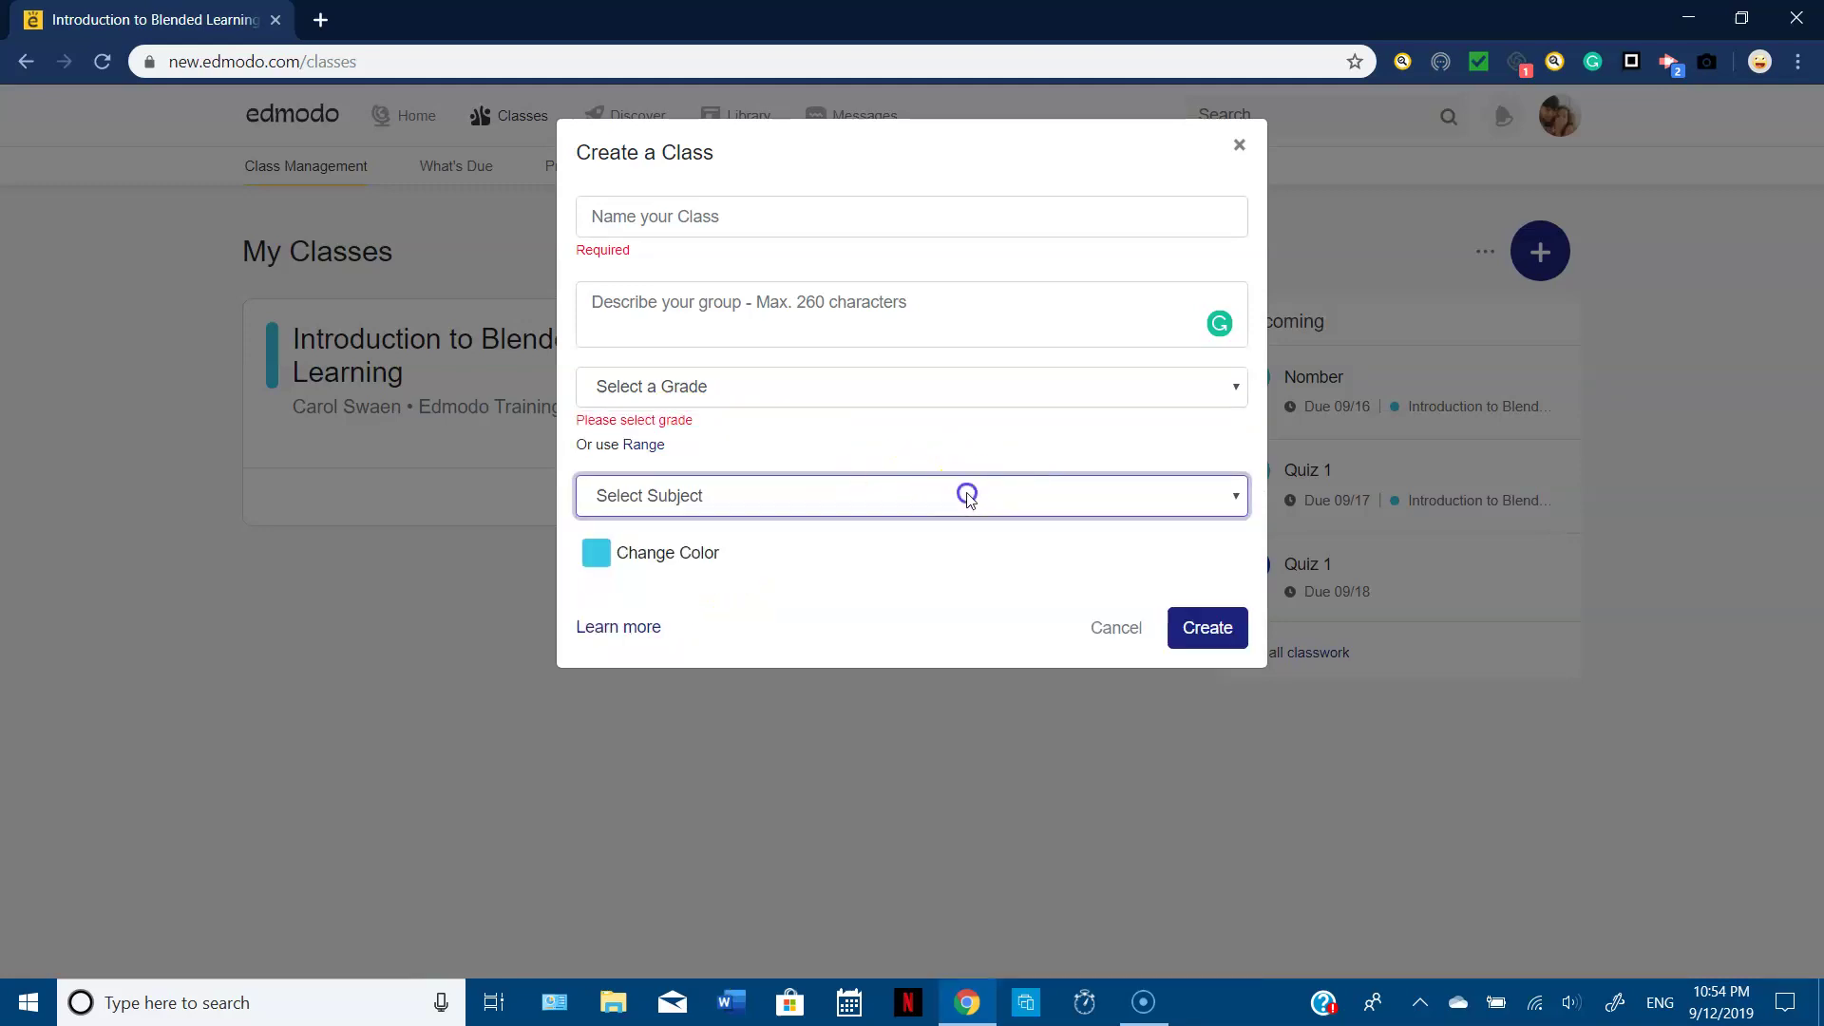
# - Set the new class's colour to orange and try to create the class without filling in the other fields
pyautogui.click(603, 557)
pyautogui.click(604, 580)
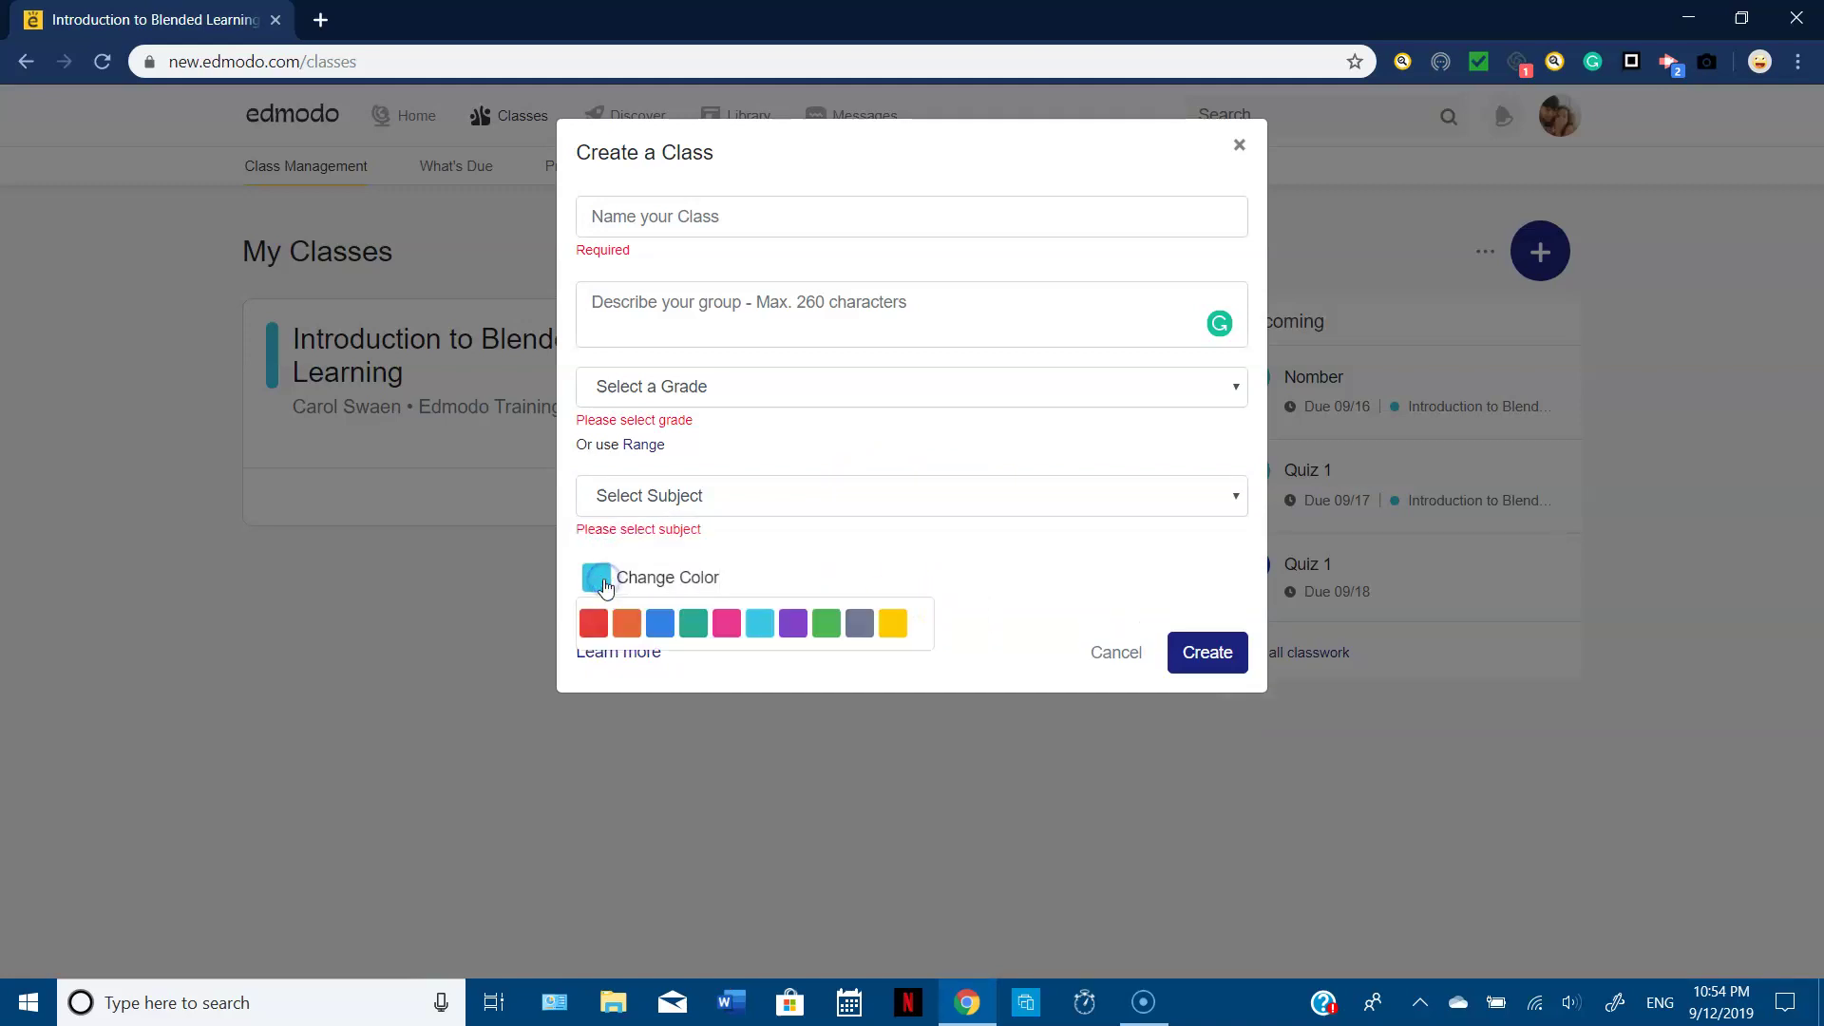
pyautogui.click(1205, 654)
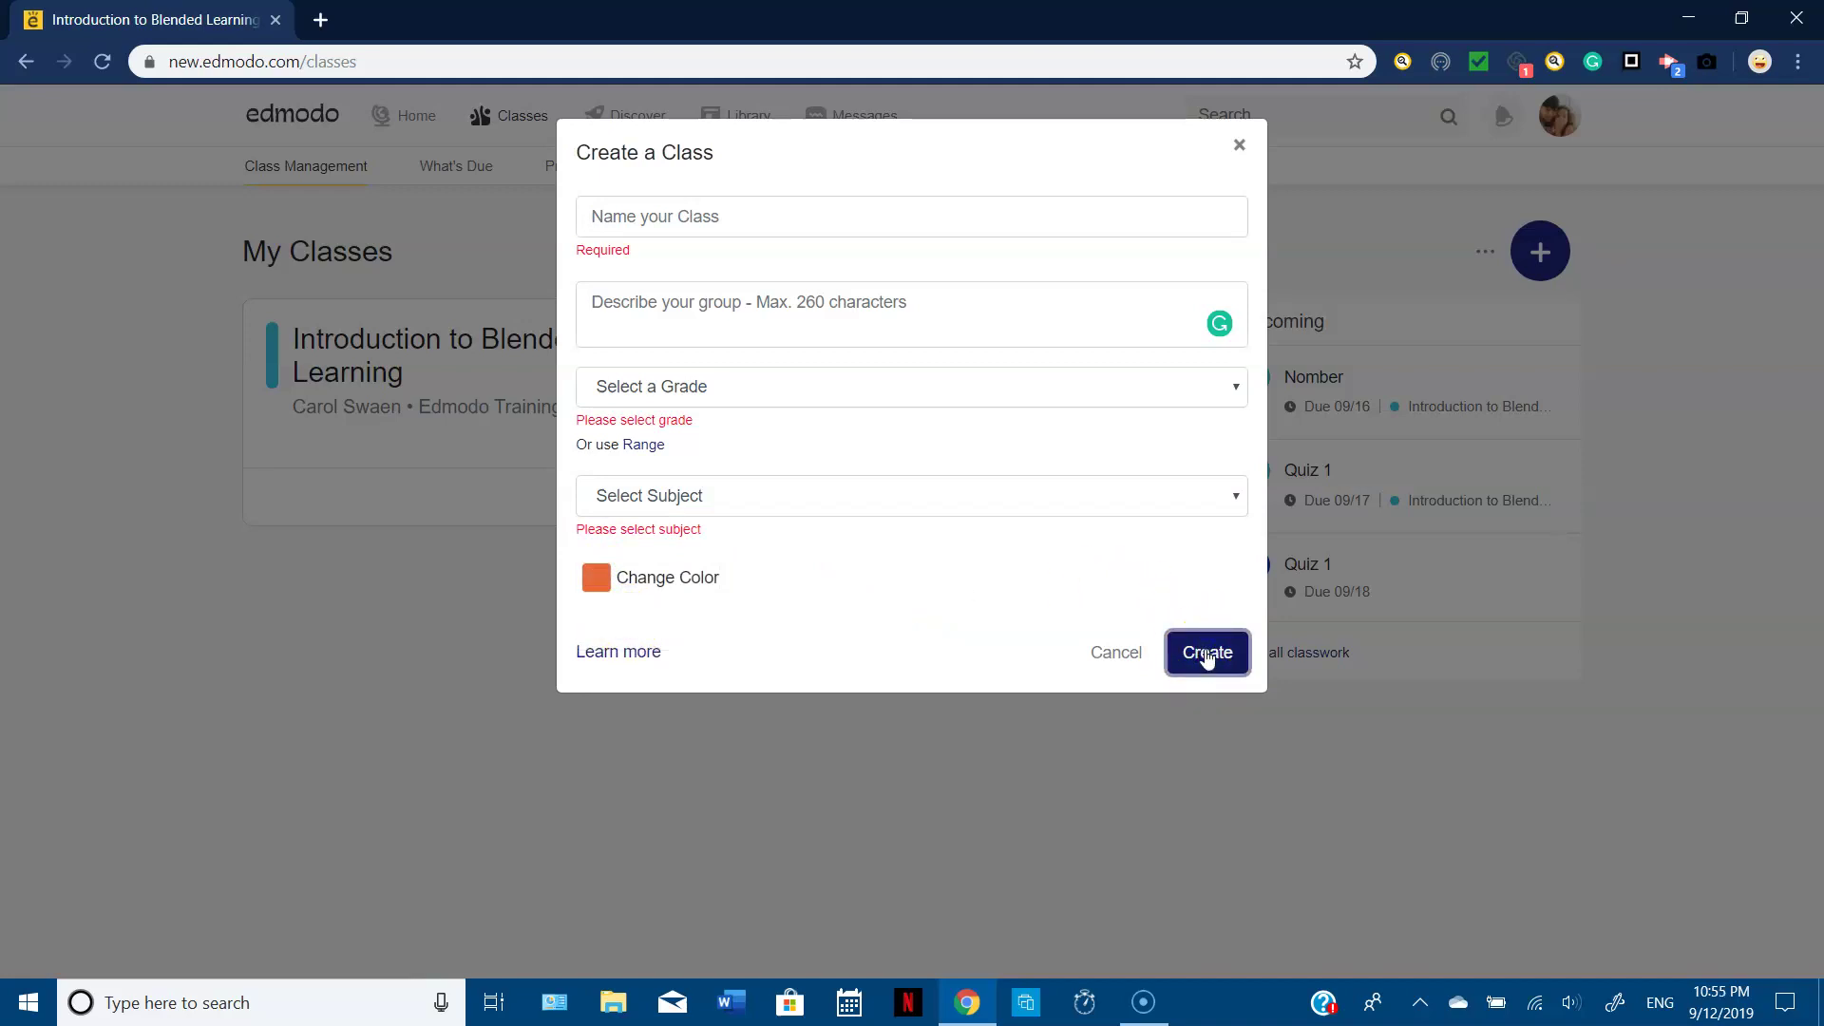
# - Name the new class "Hello" and set its grade to Prekindergarten
pyautogui.click(715, 218)
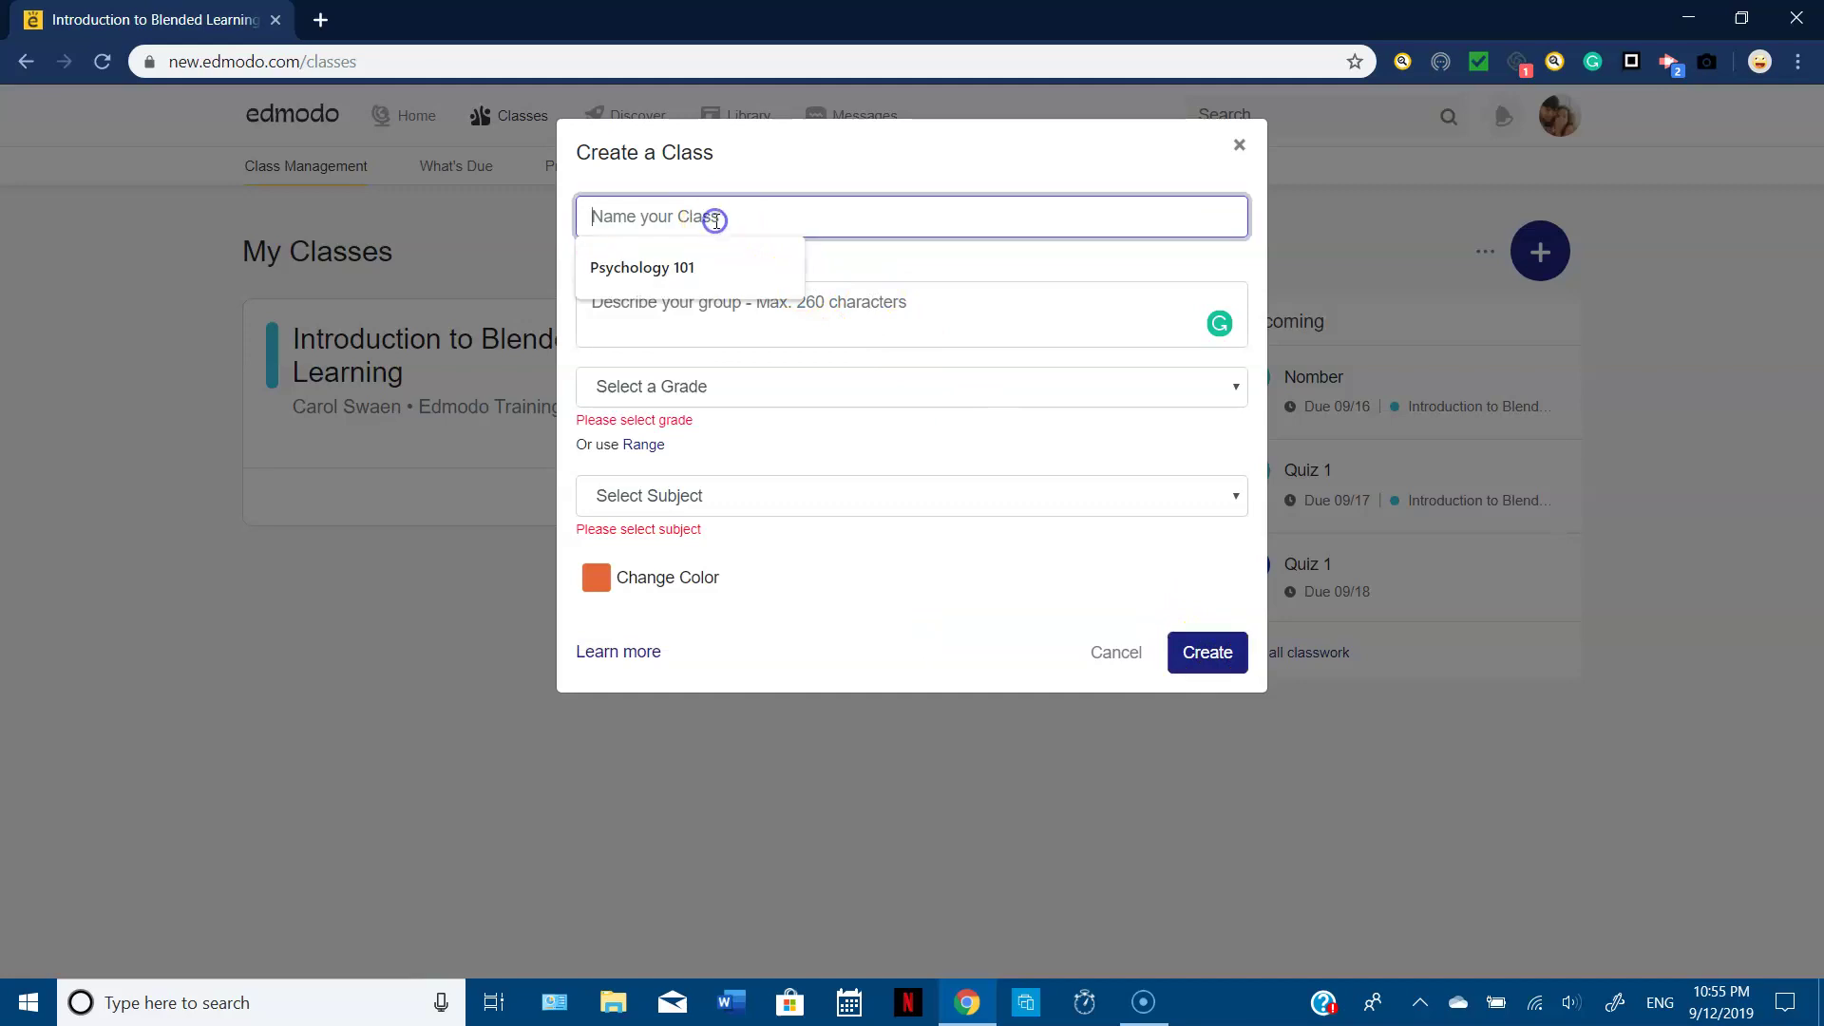
pyautogui.write('Hello')
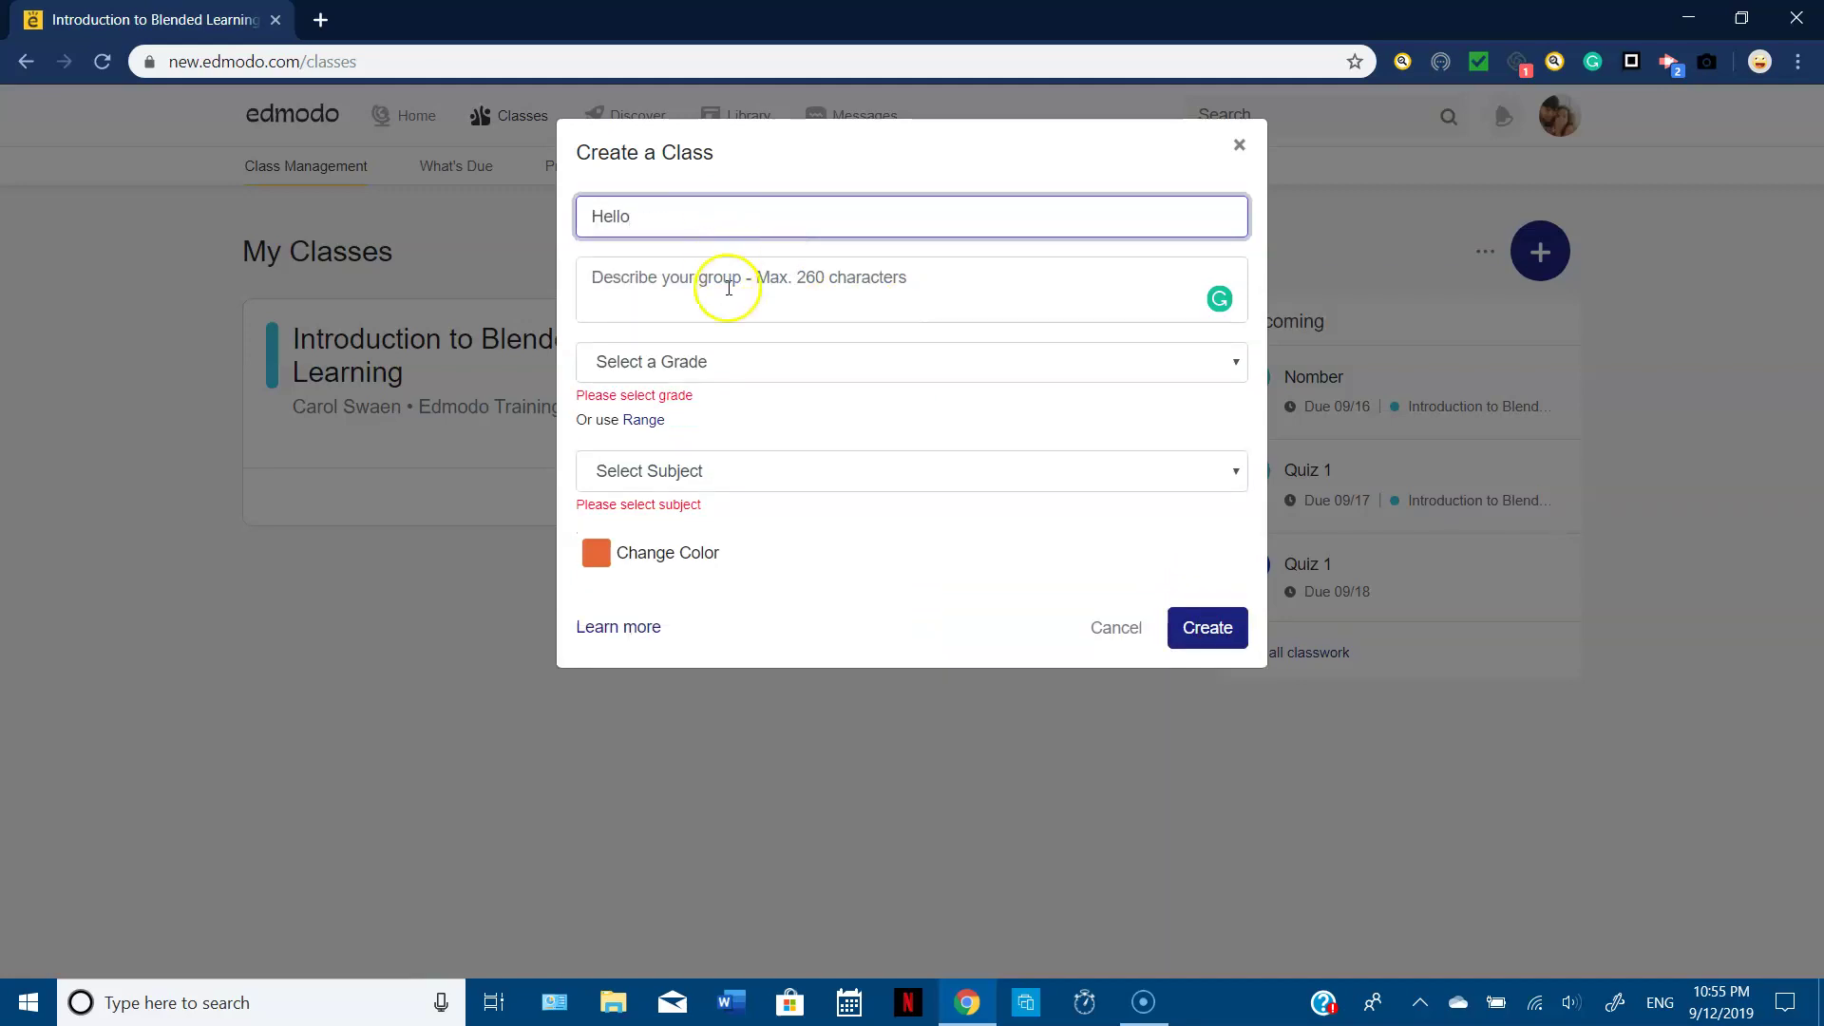
pyautogui.click(732, 364)
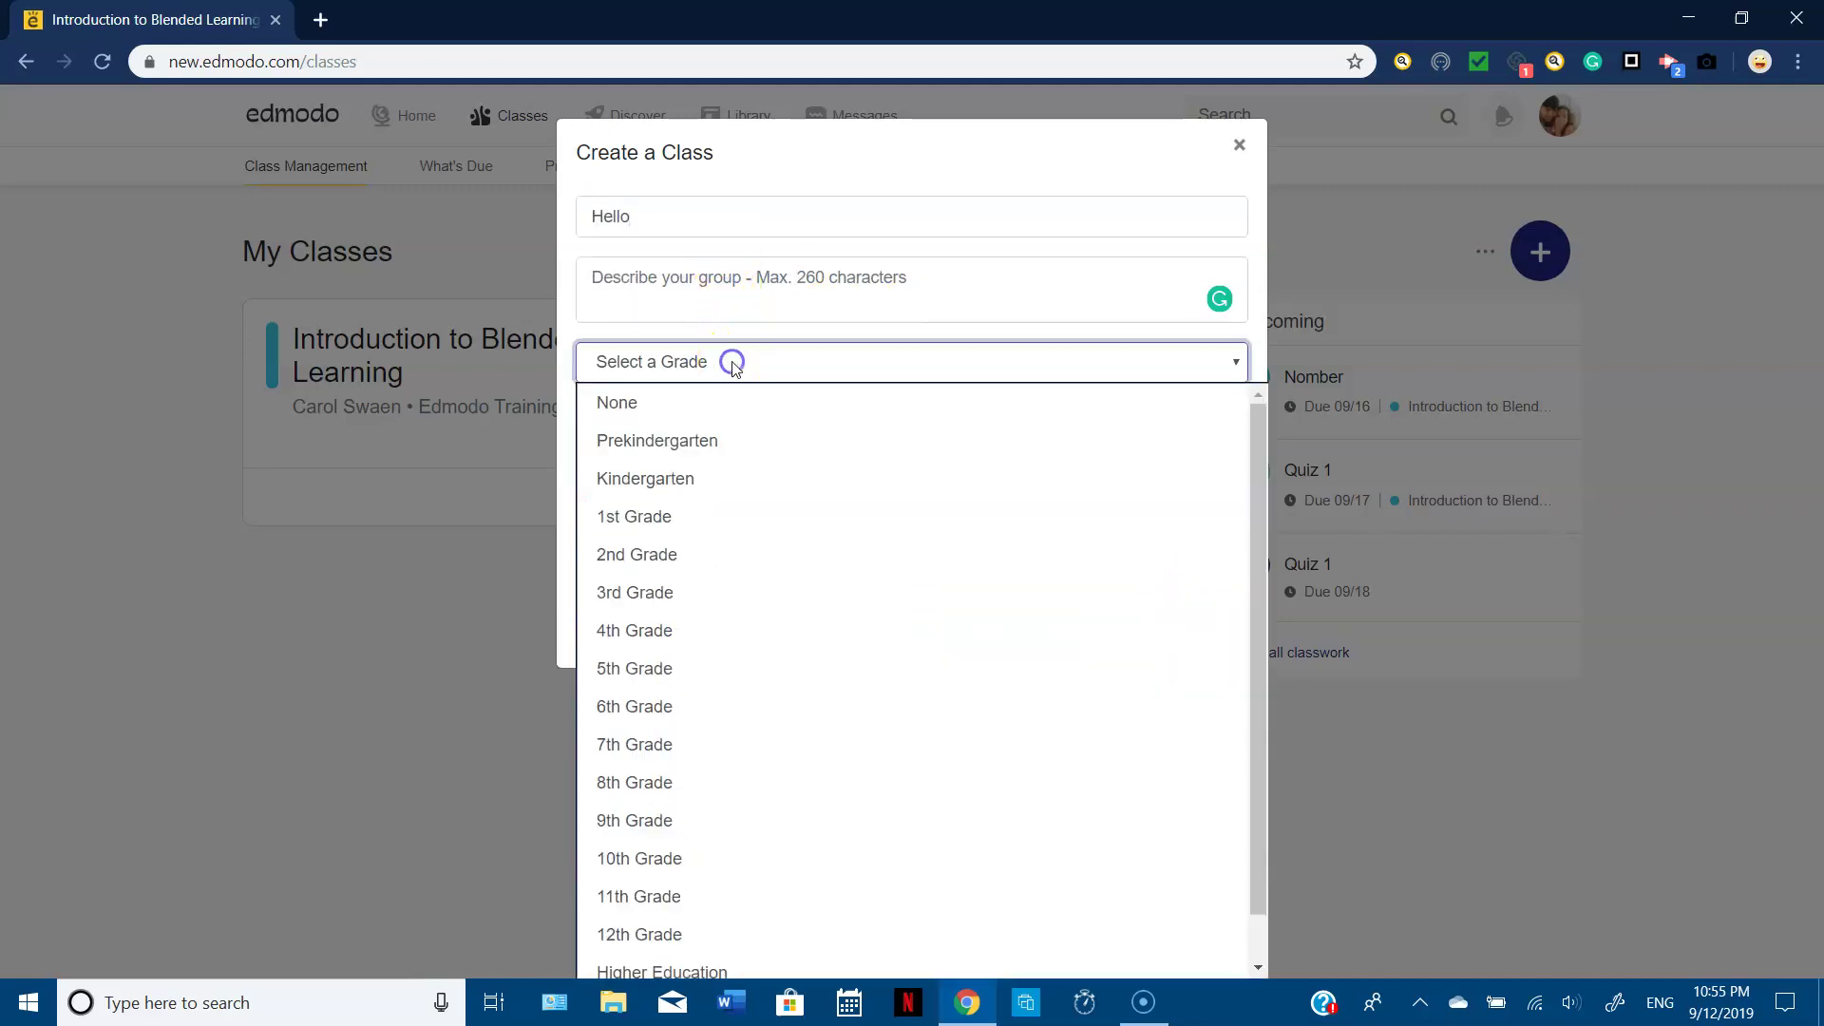
pyautogui.click(696, 444)
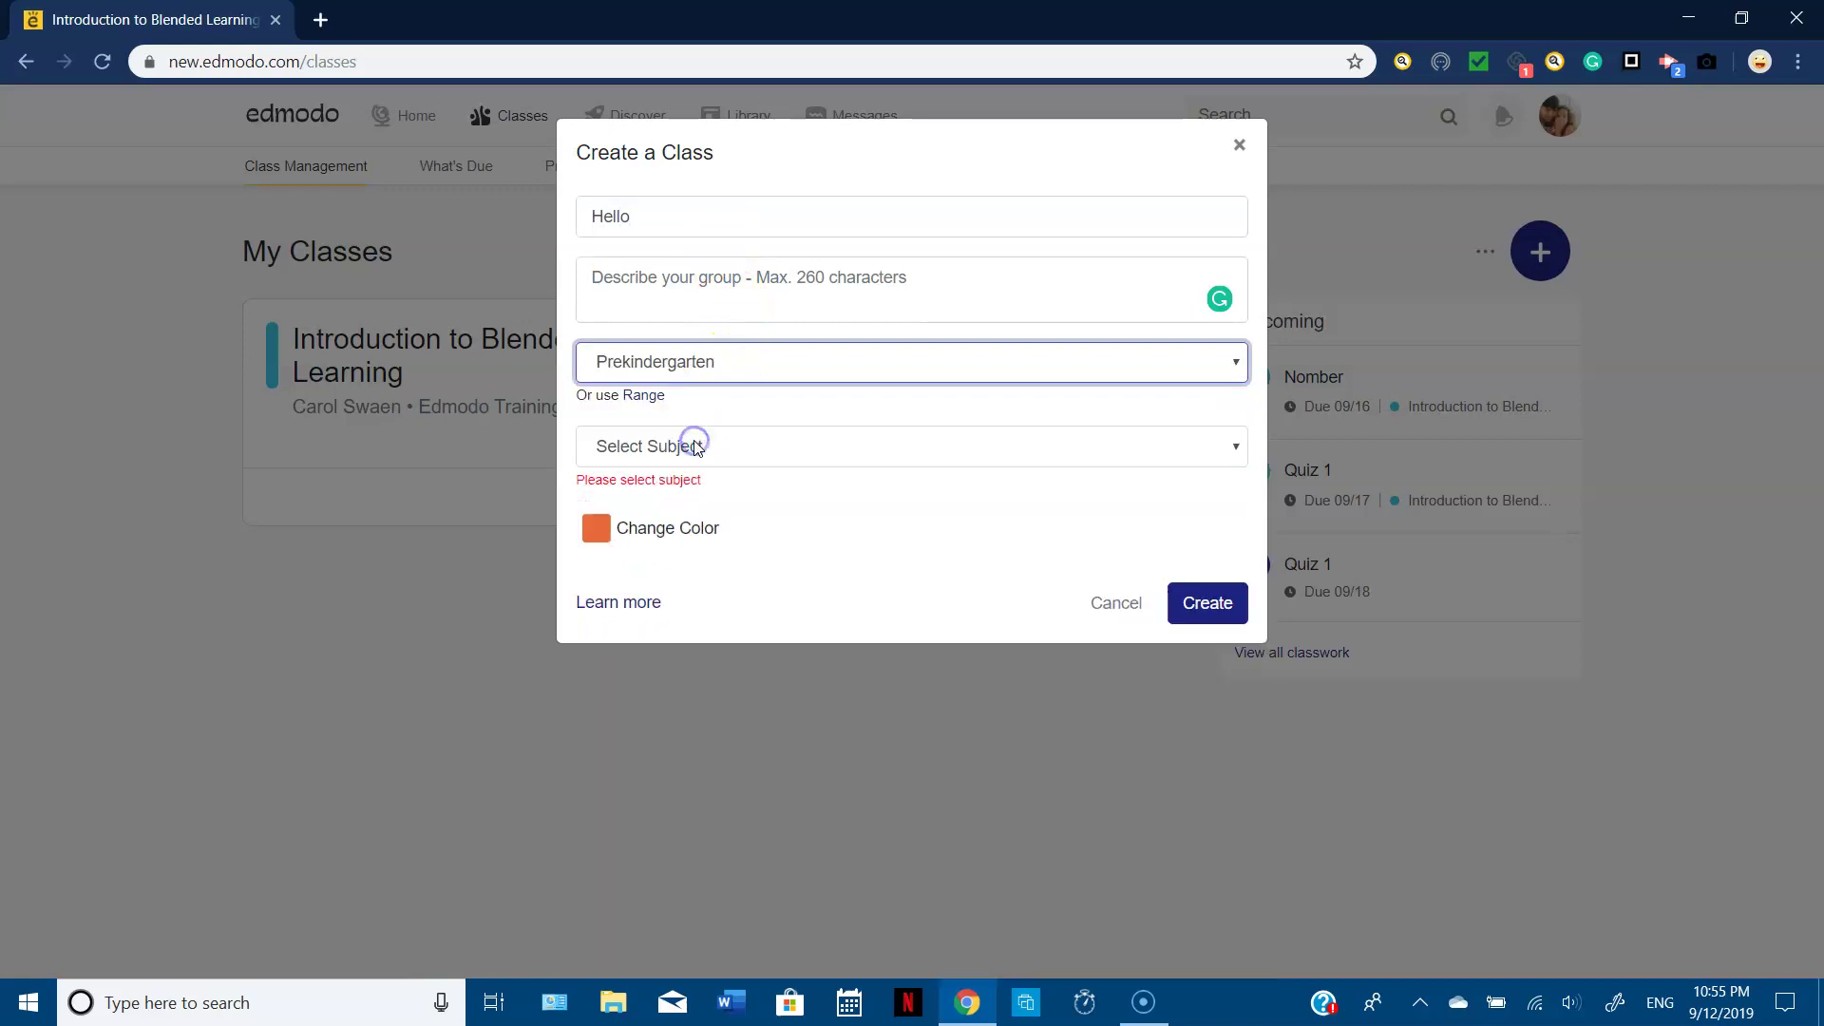
# - Set the subject to Creative Arts with sub-subject Music, create the class and choose to explore it
pyautogui.click(751, 453)
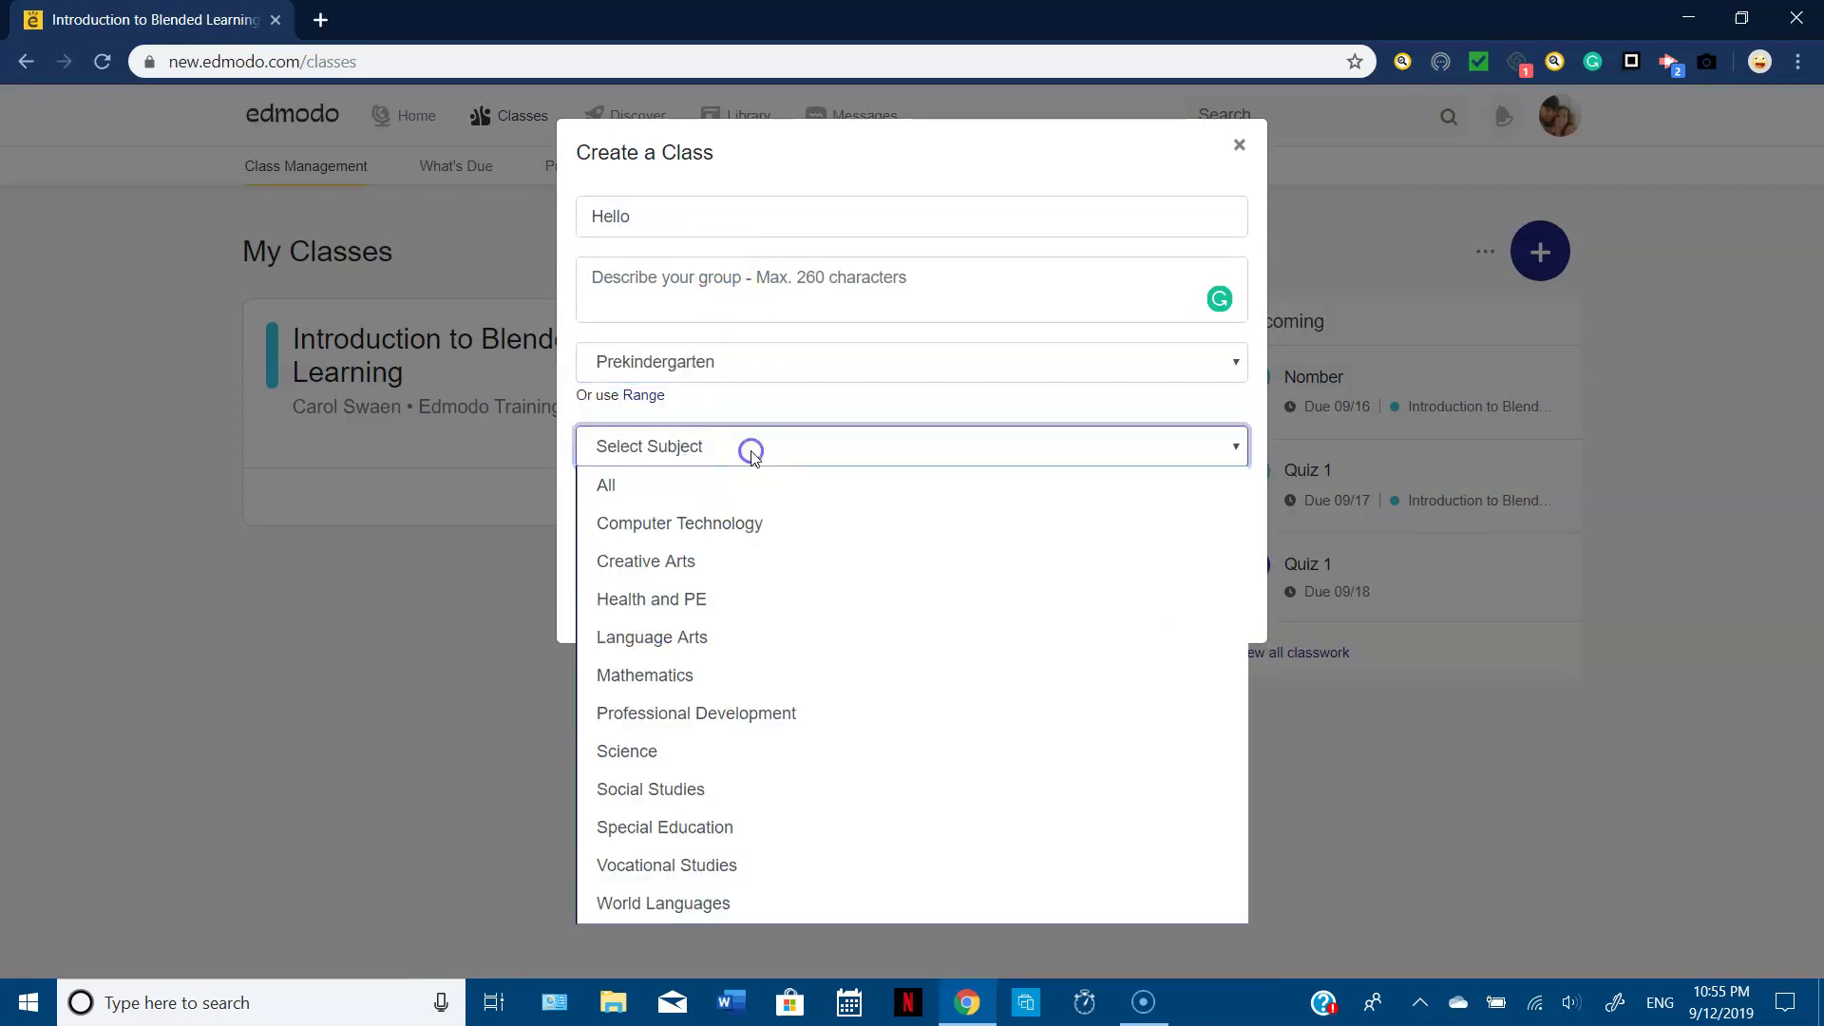
pyautogui.click(707, 562)
pyautogui.click(903, 505)
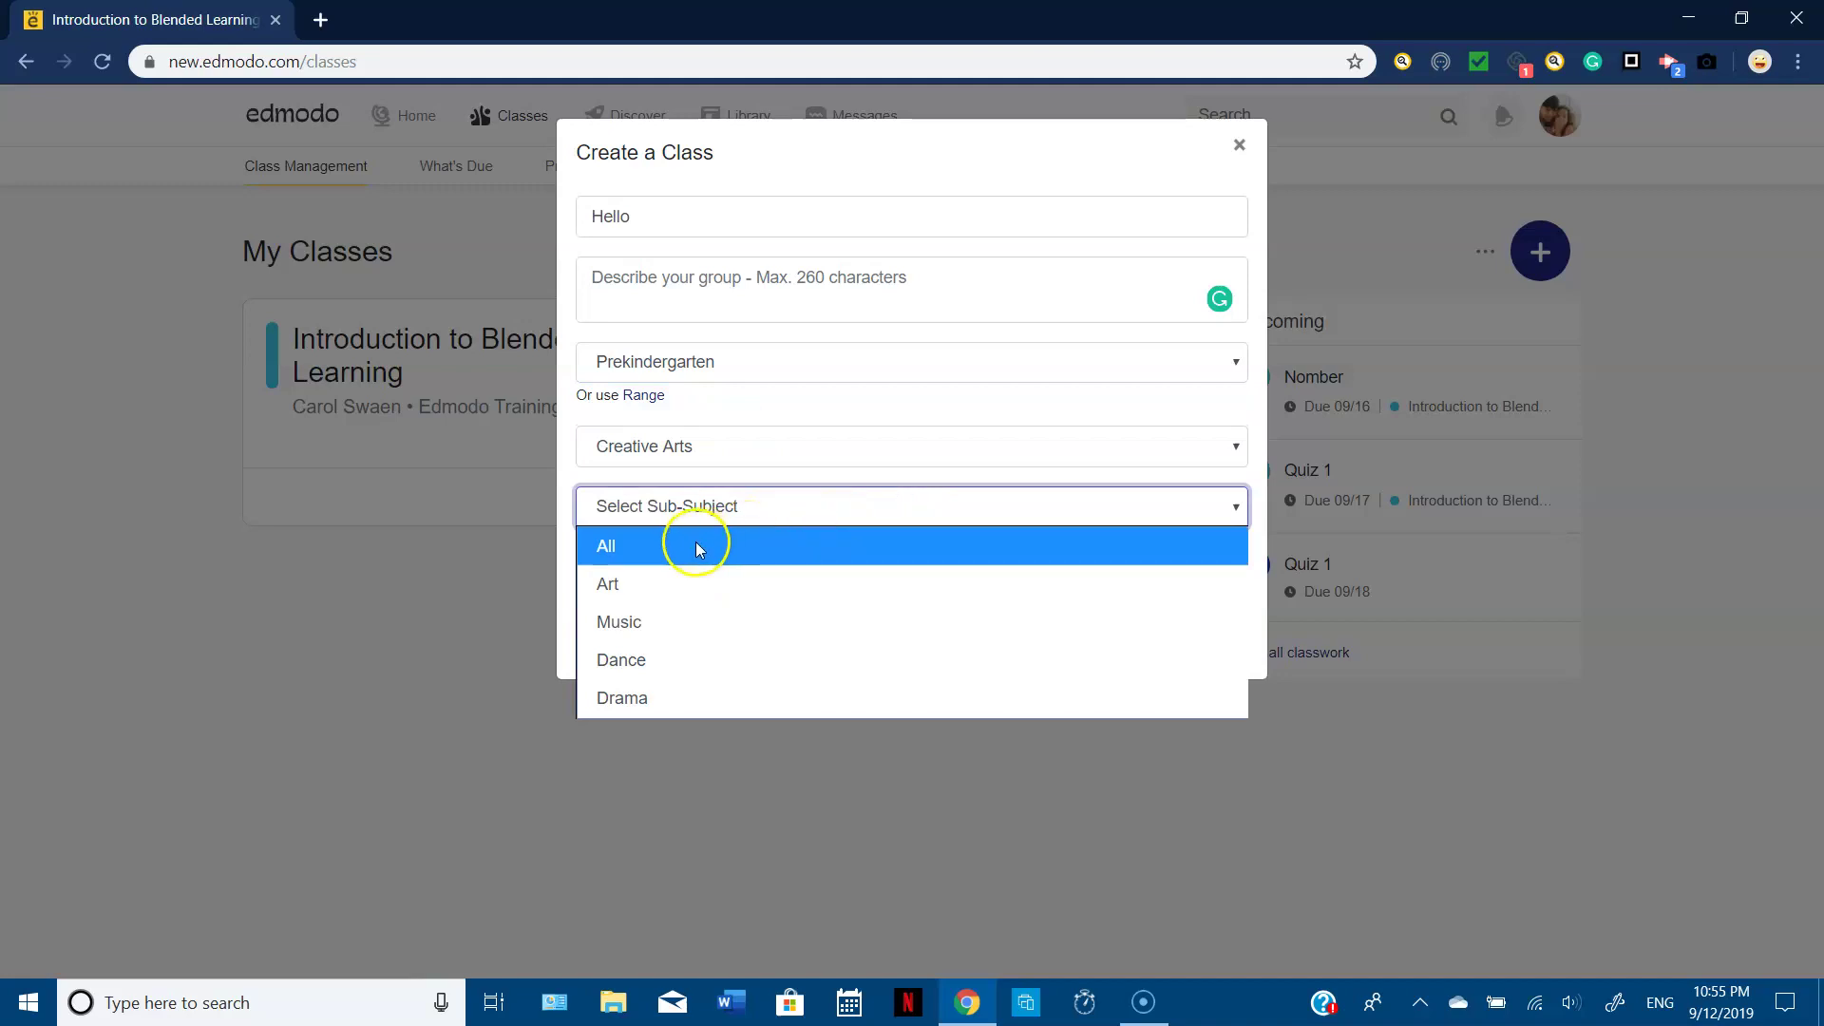
pyautogui.click(664, 620)
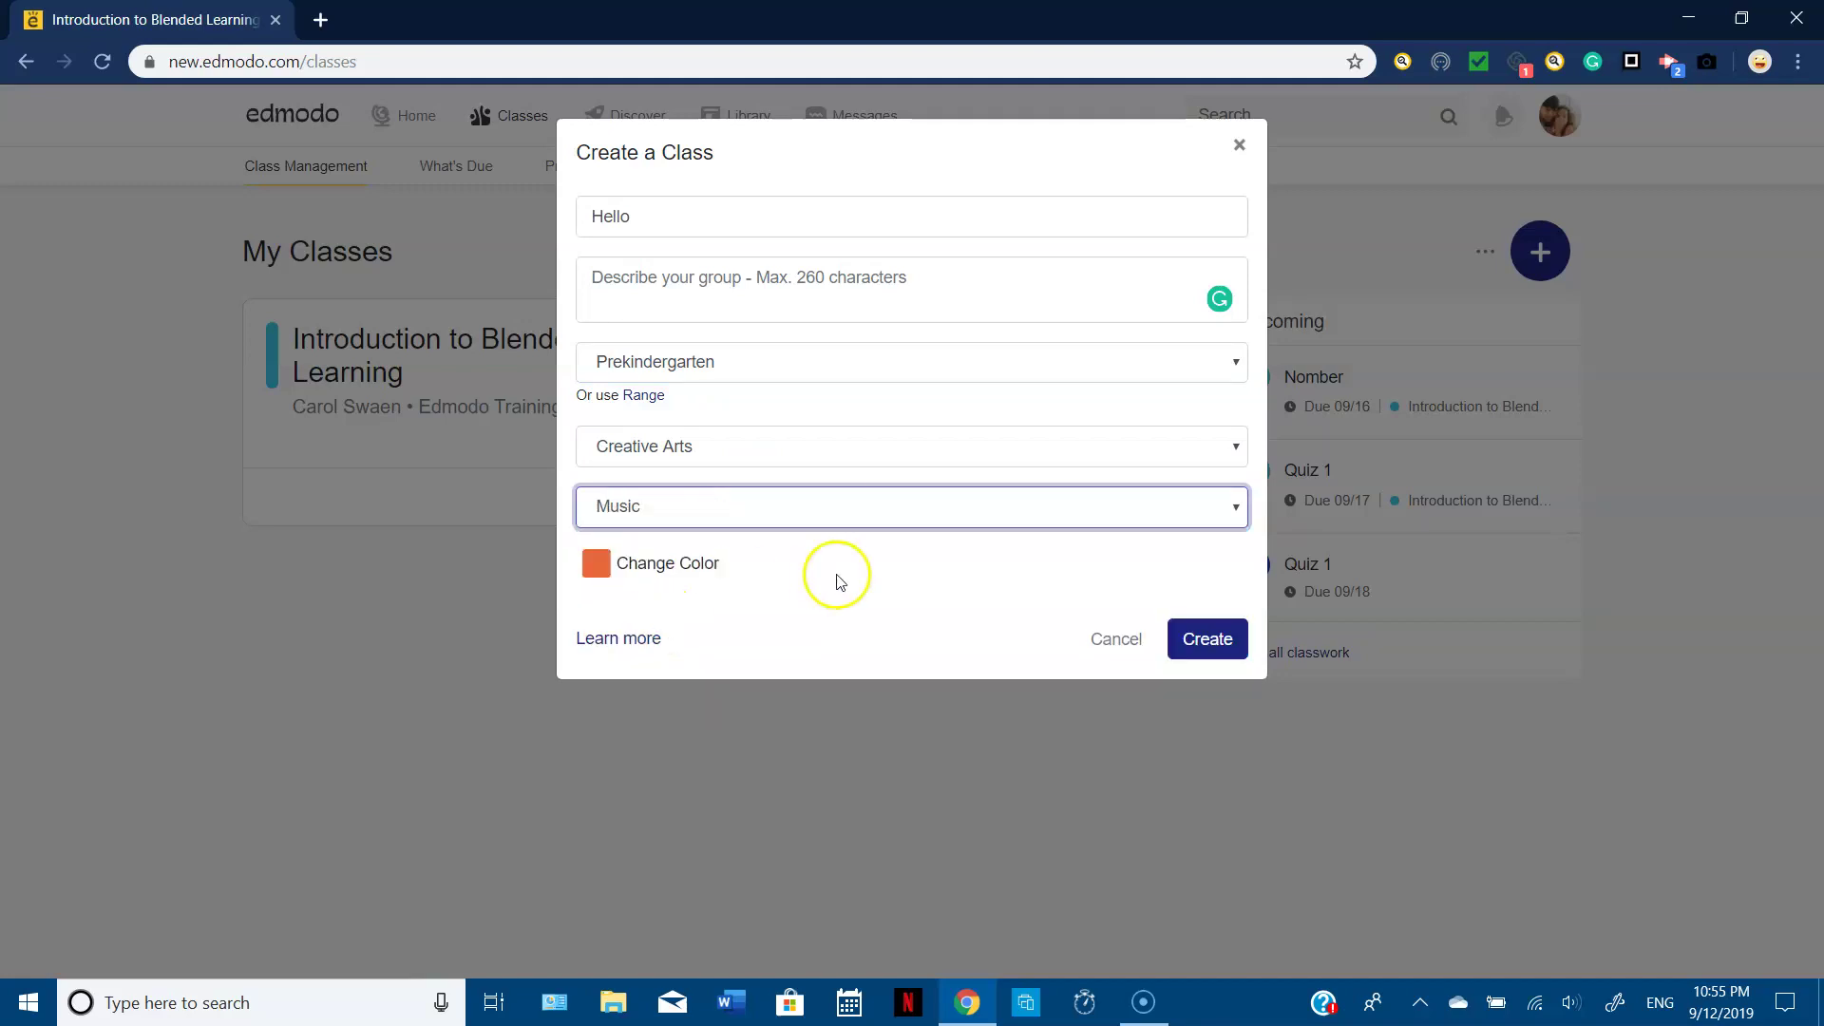
pyautogui.click(1225, 647)
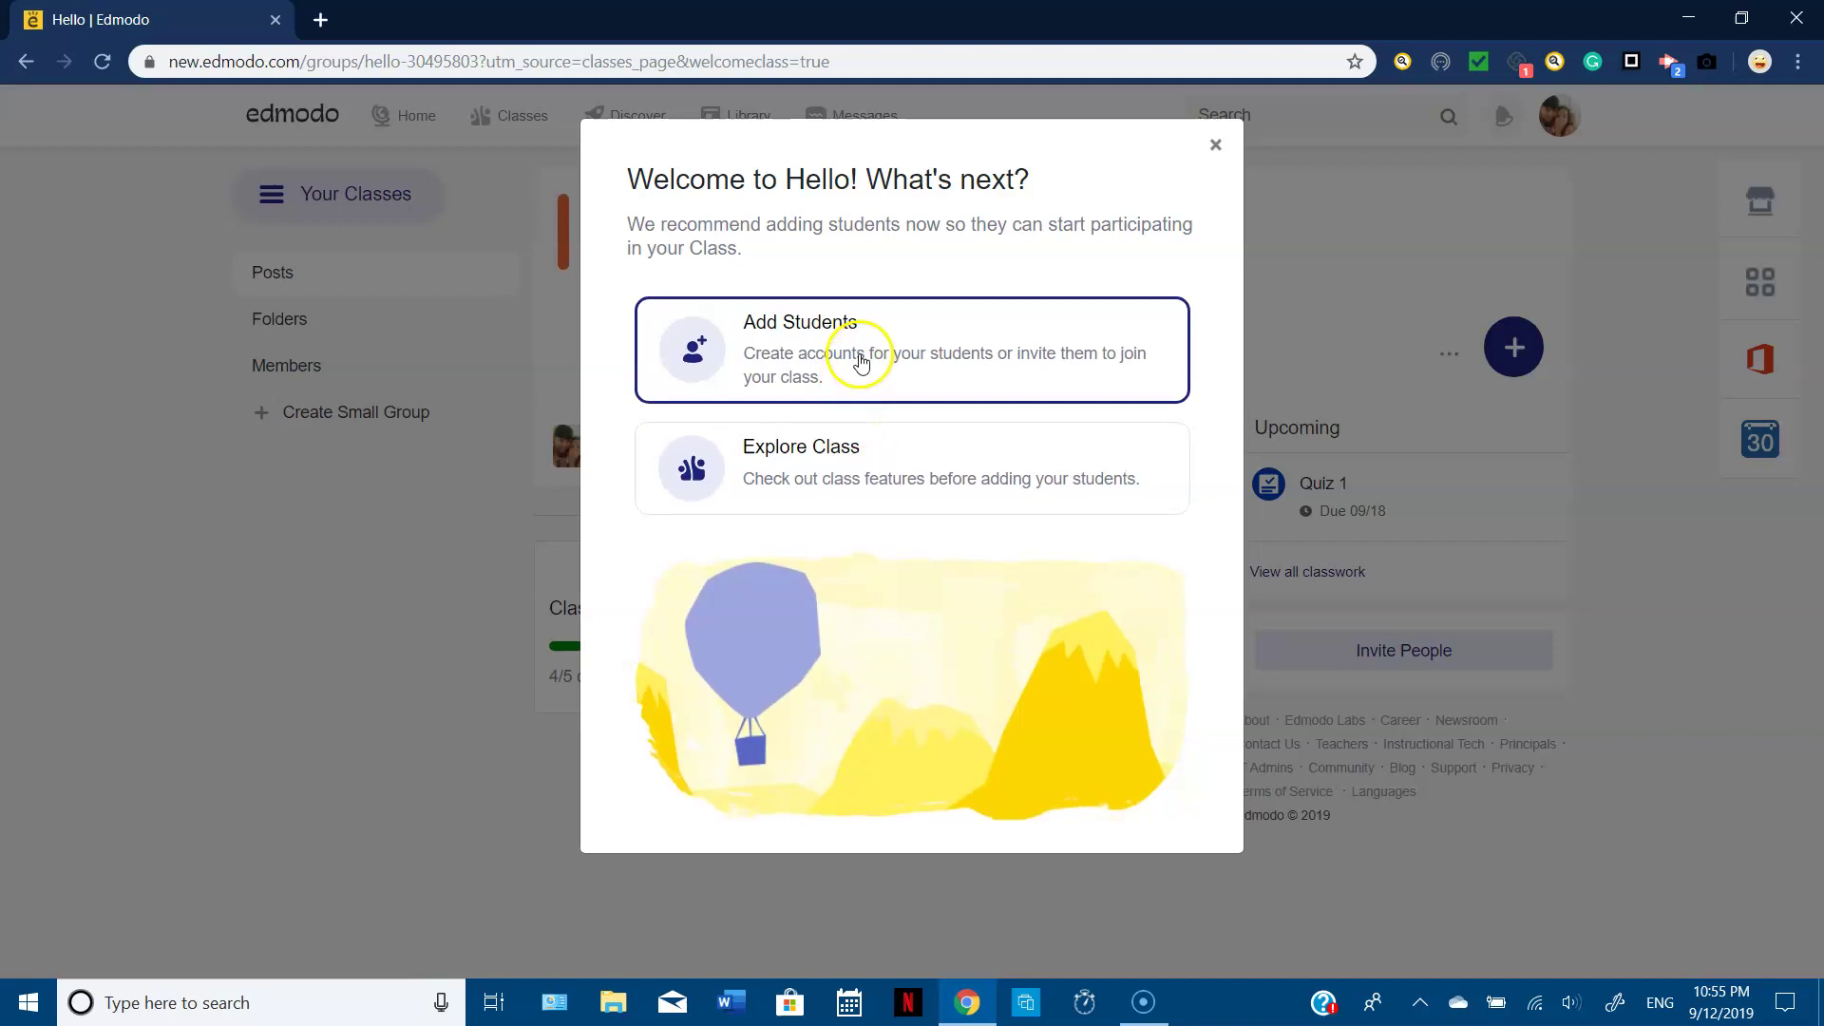
pyautogui.click(858, 465)
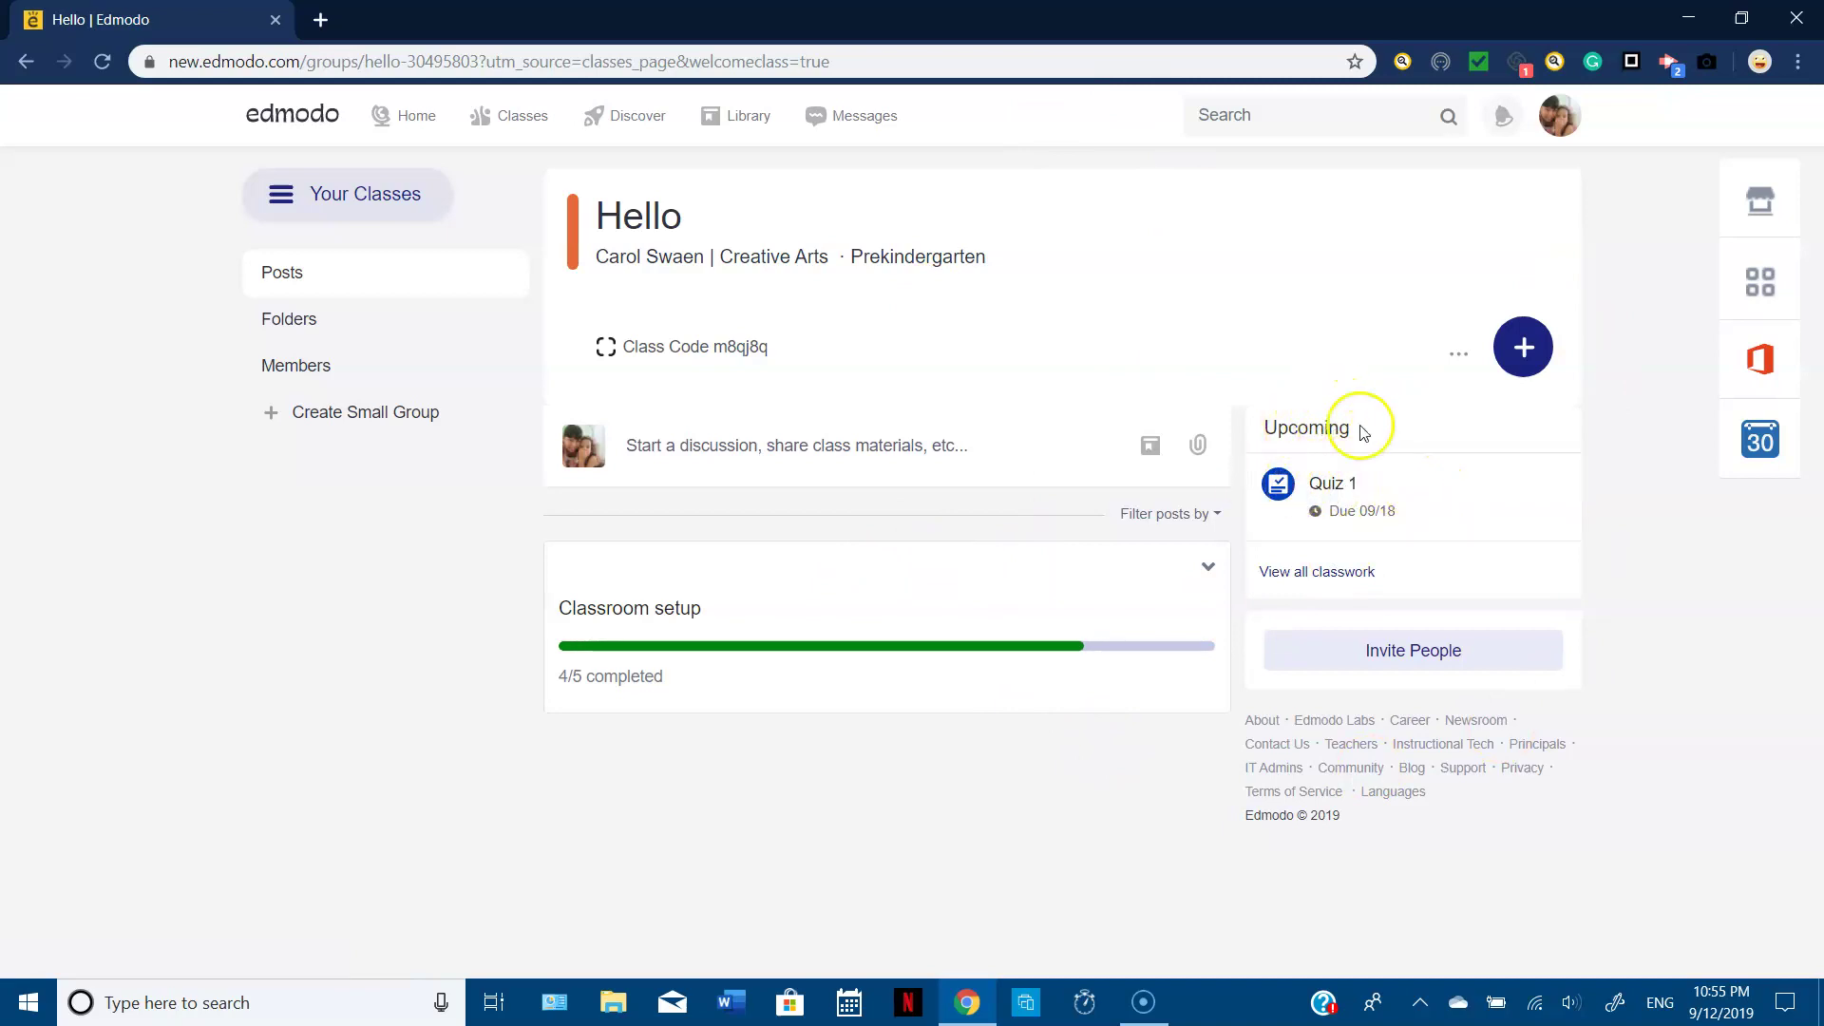
# - Open the Planner, show today's period and switch the calendar to the month view
pyautogui.click(1768, 445)
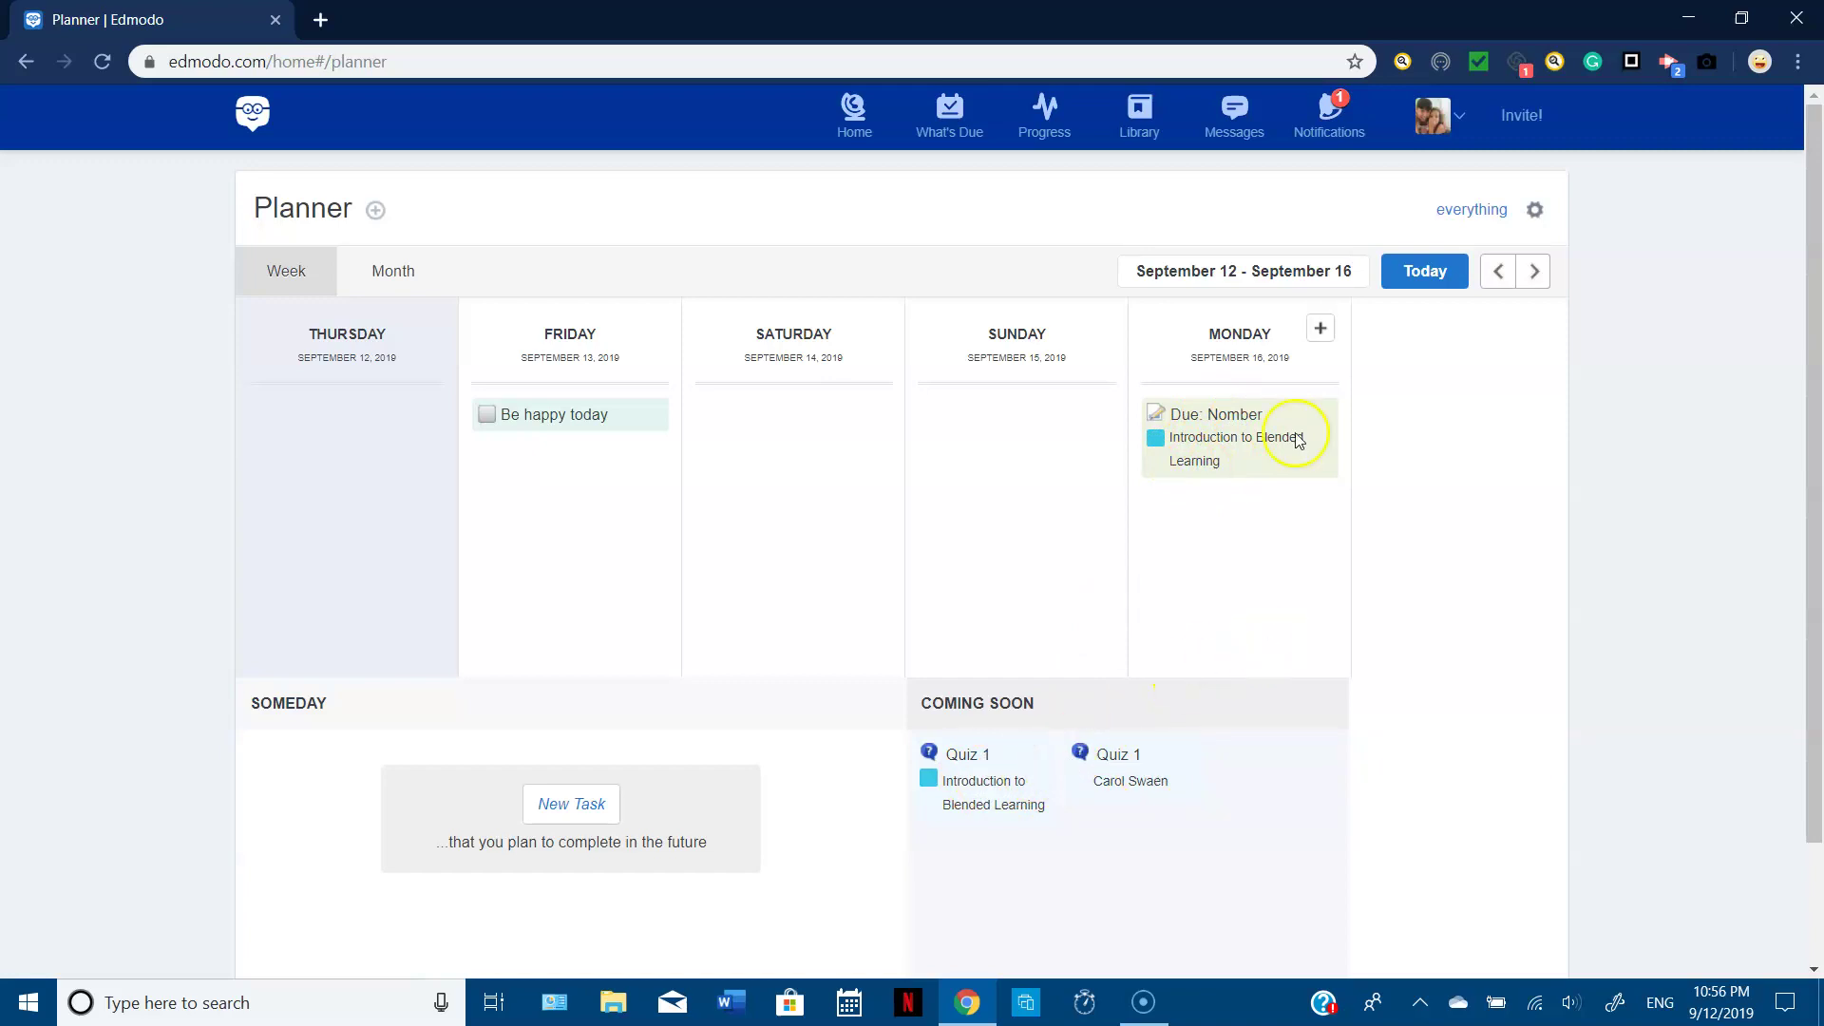
pyautogui.click(1425, 277)
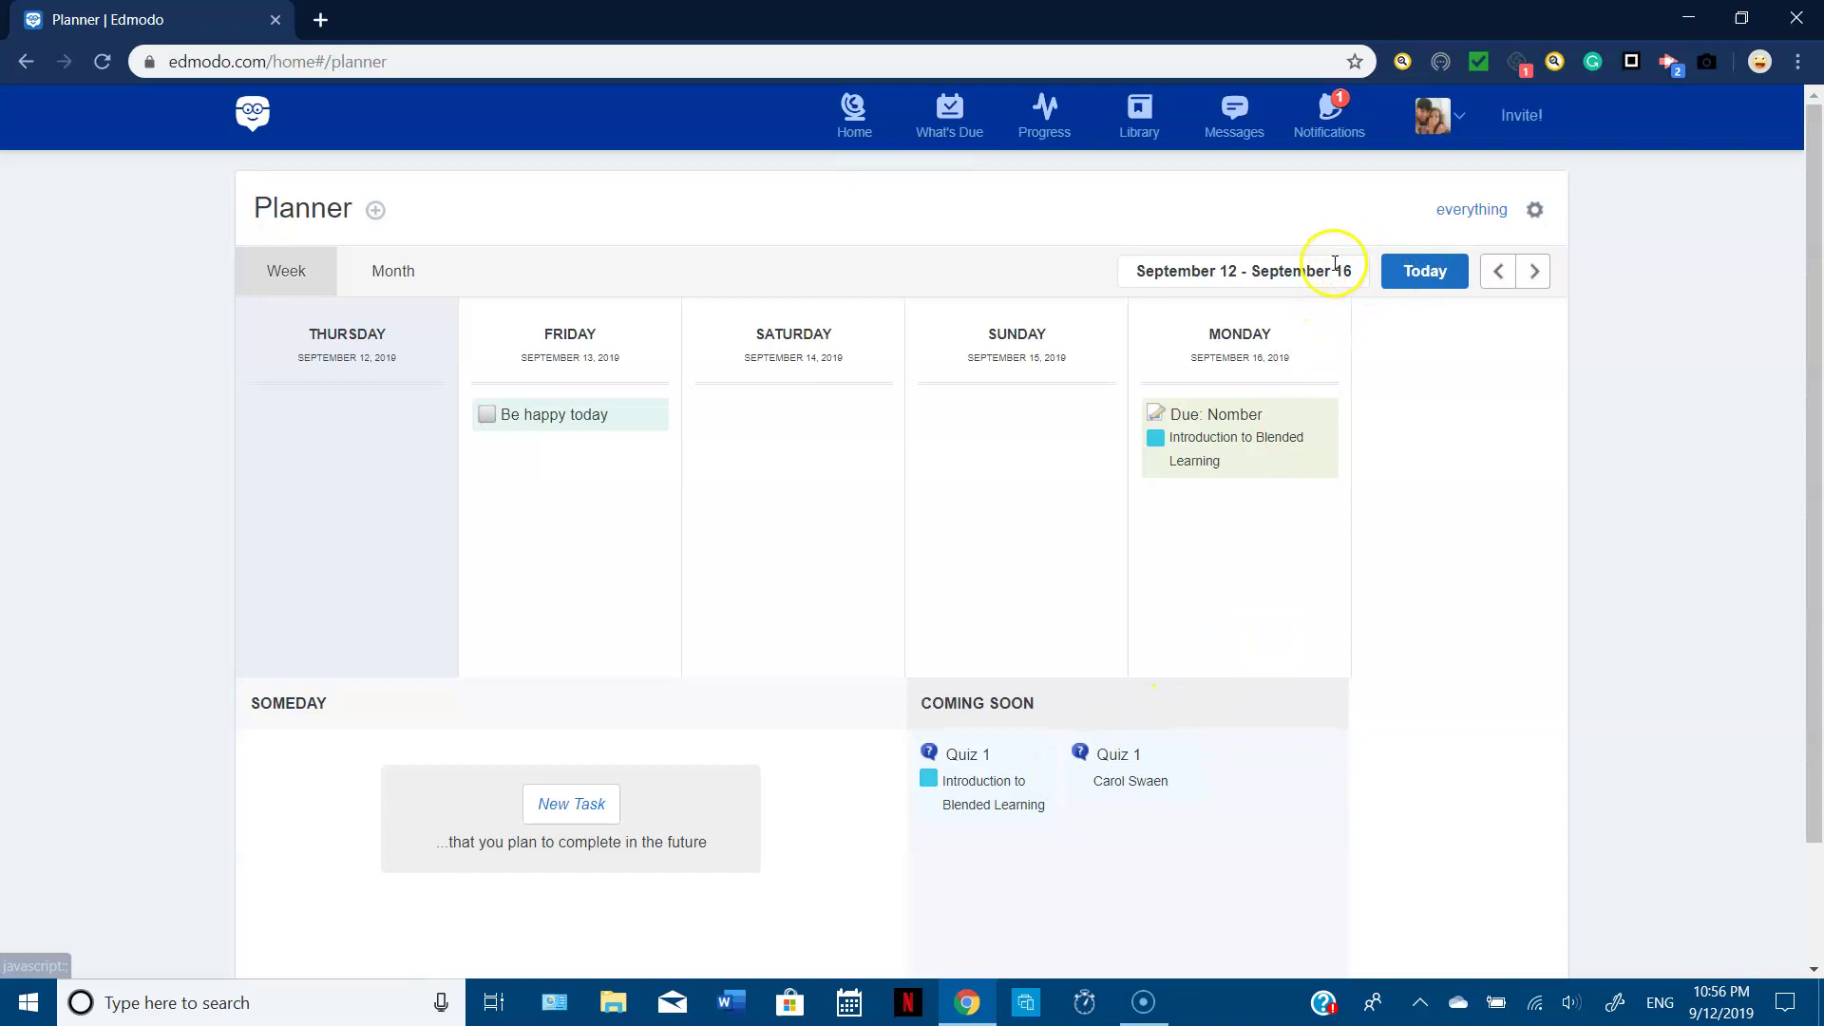
pyautogui.click(386, 273)
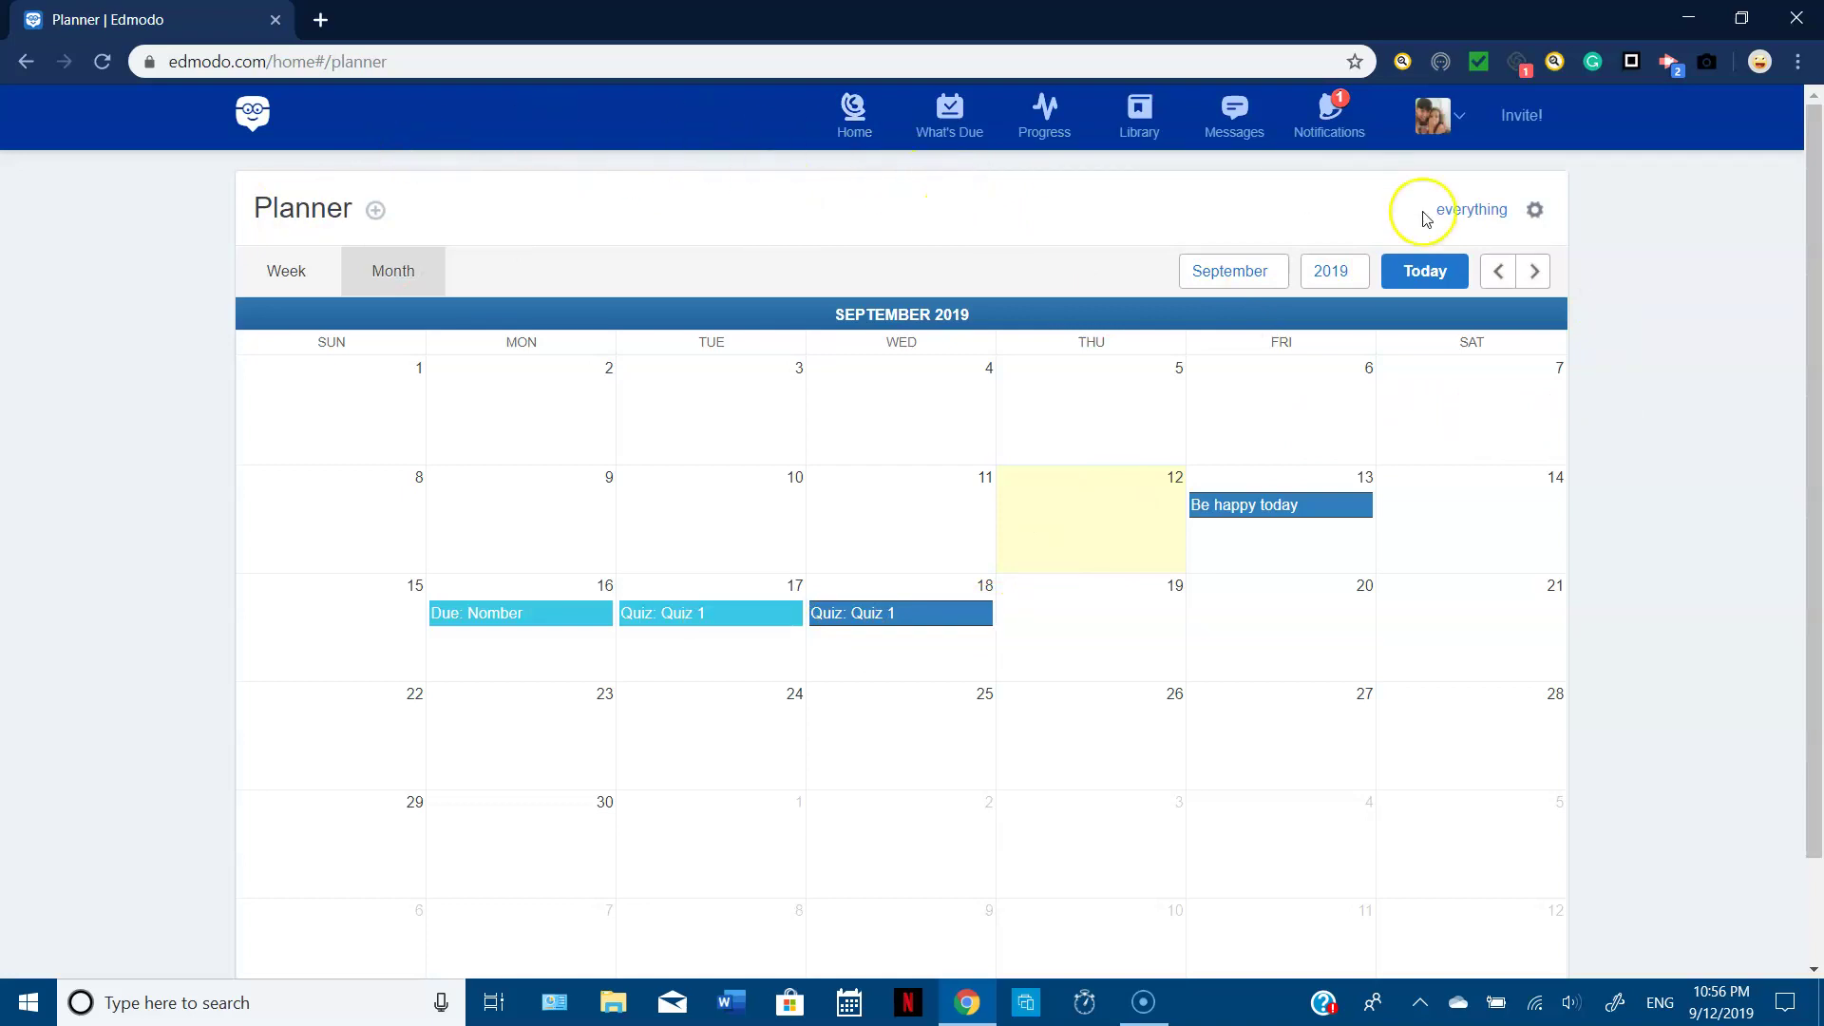
pyautogui.click(1443, 127)
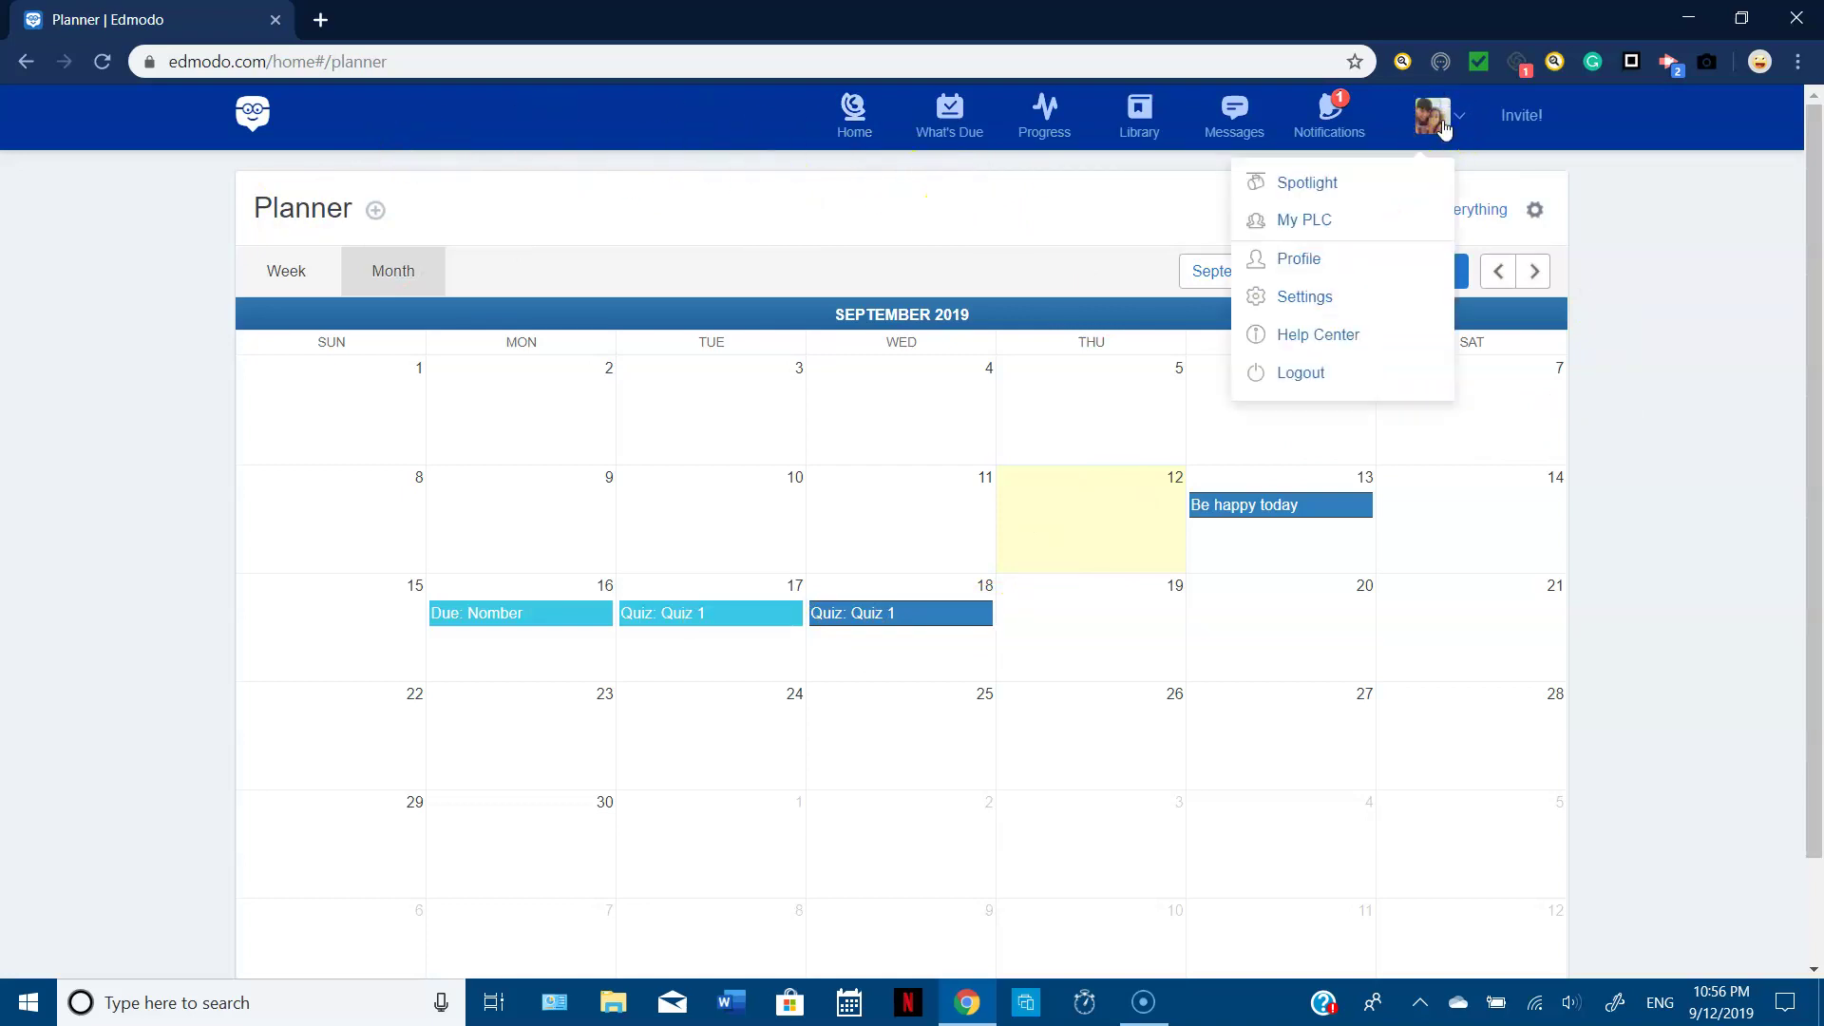
pyautogui.click(1163, 218)
pyautogui.click(1161, 217)
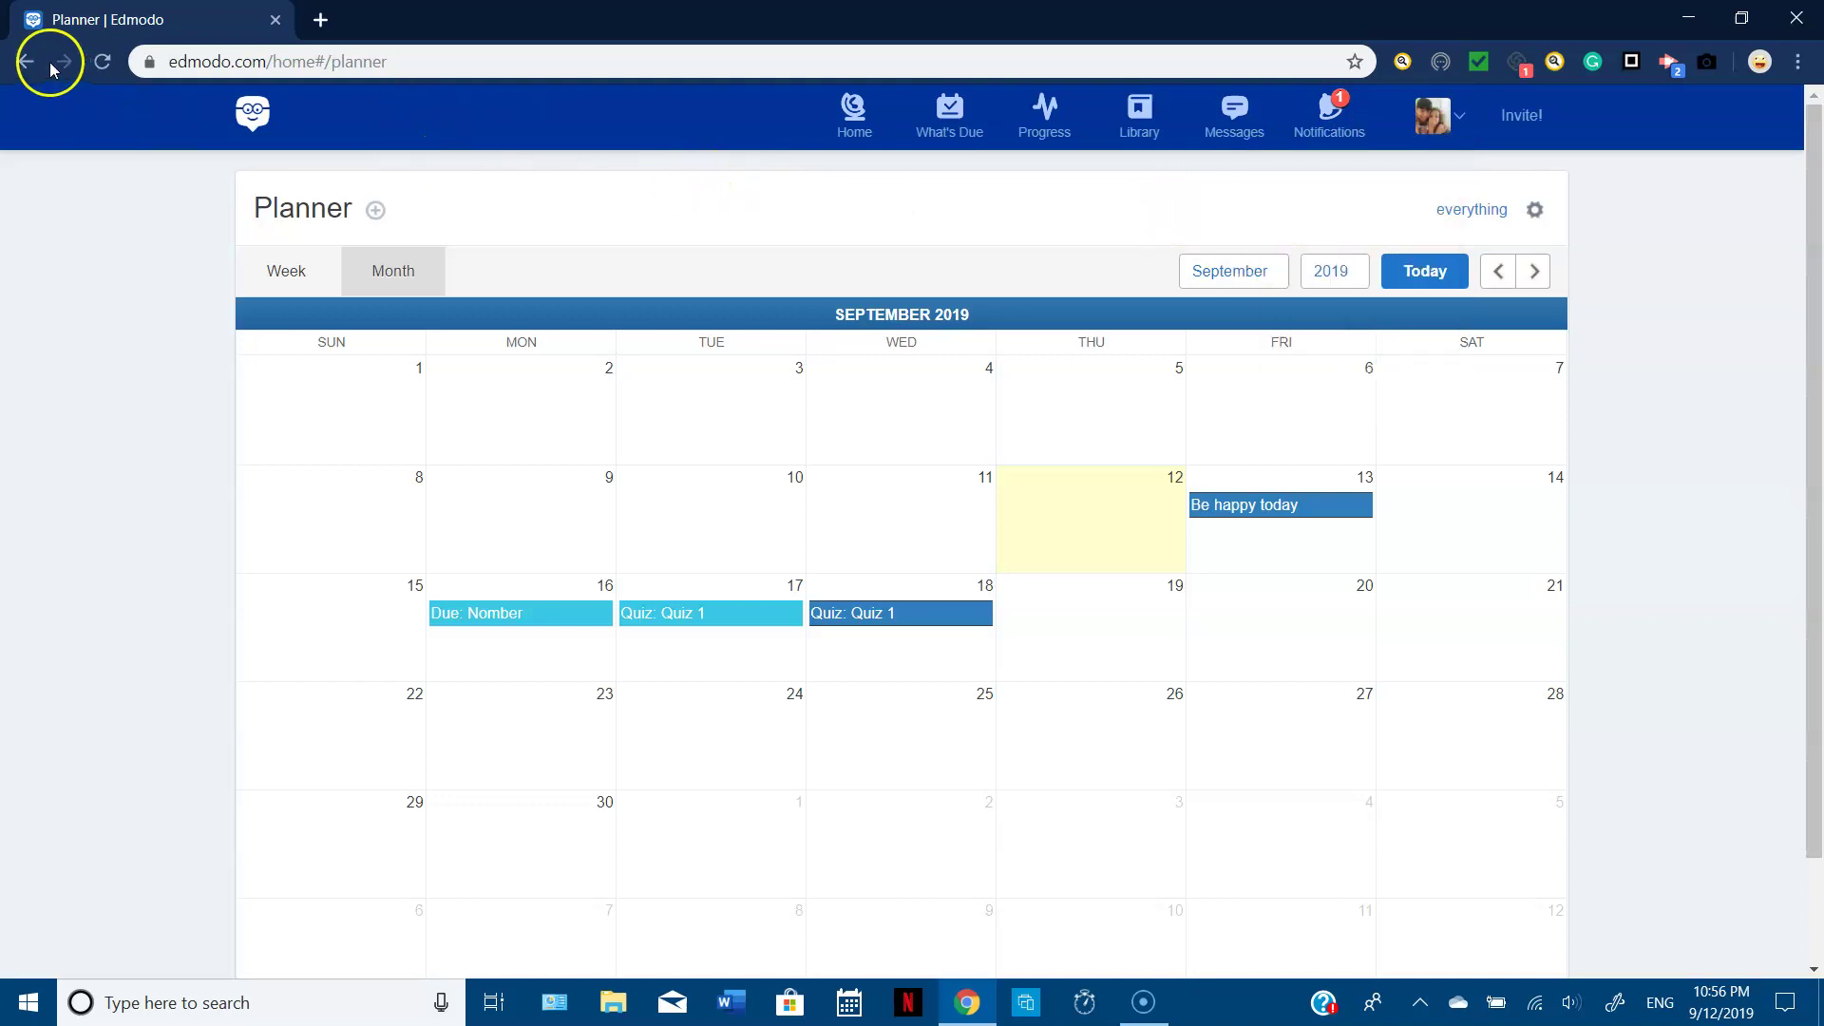
# - Go back to the Hello class page, dismiss its welcome window and open the Home page
pyautogui.click(24, 62)
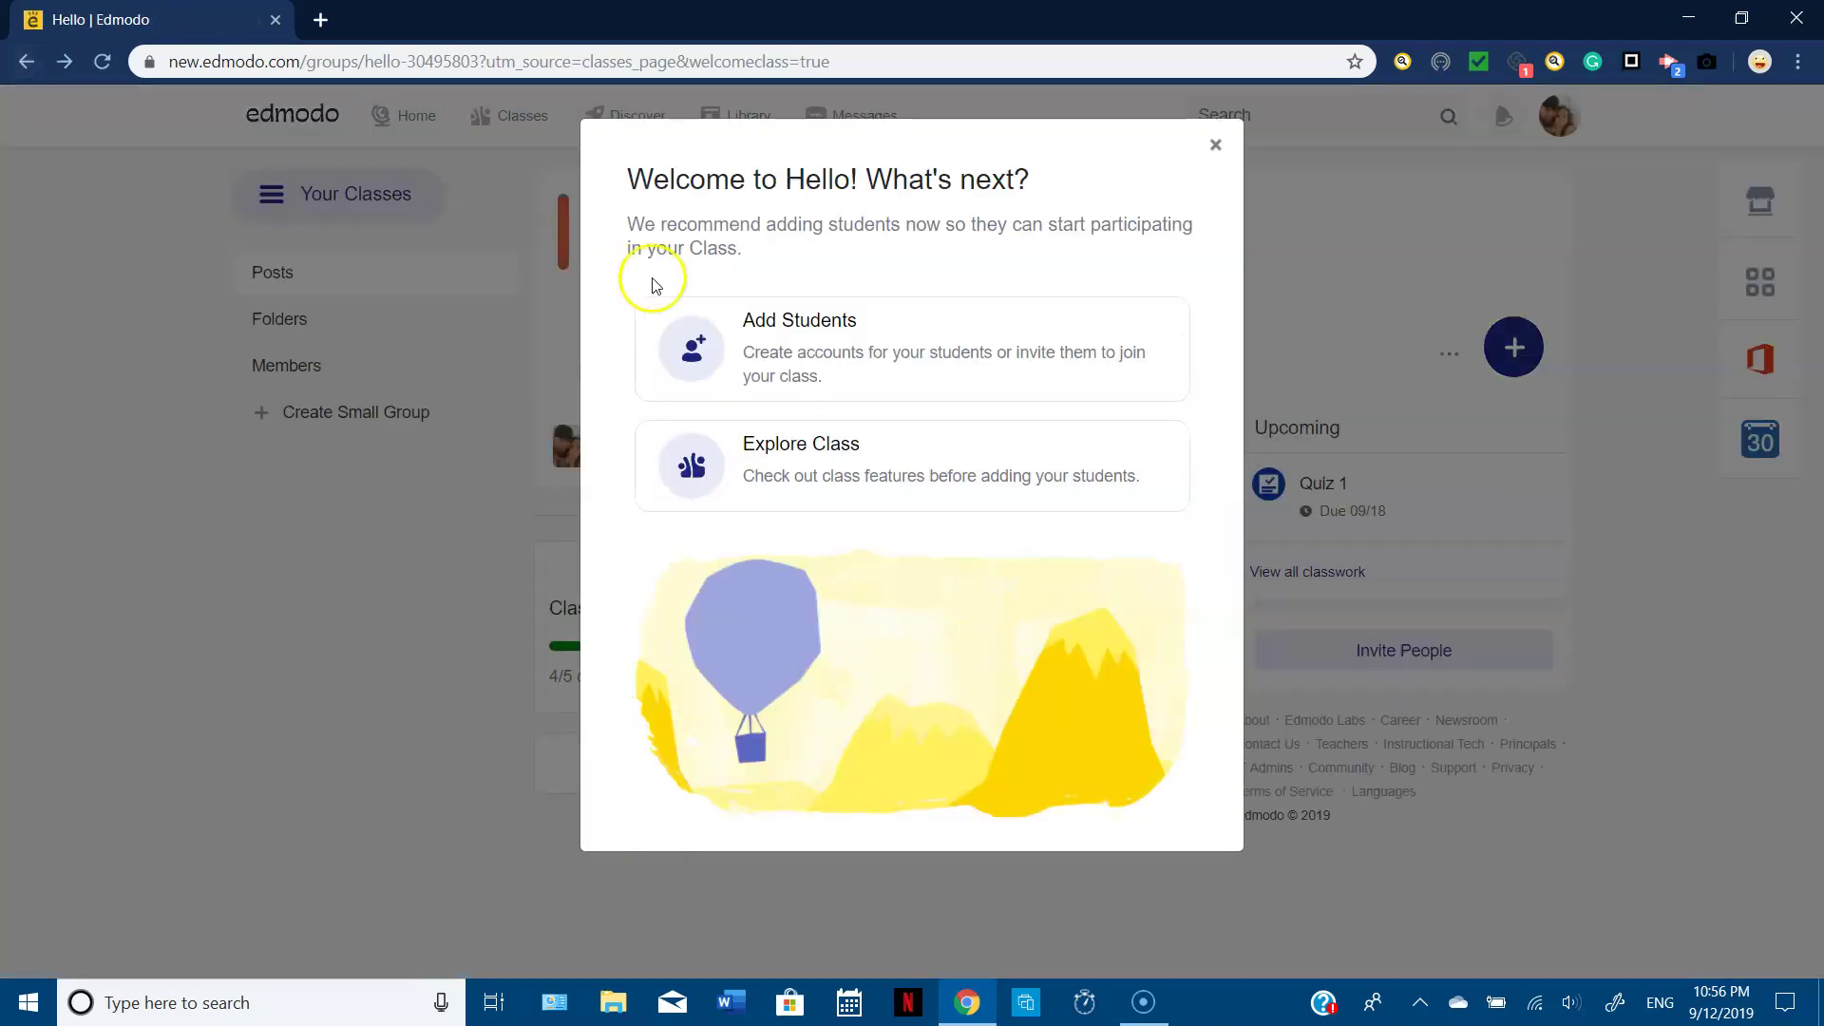
pyautogui.click(1215, 146)
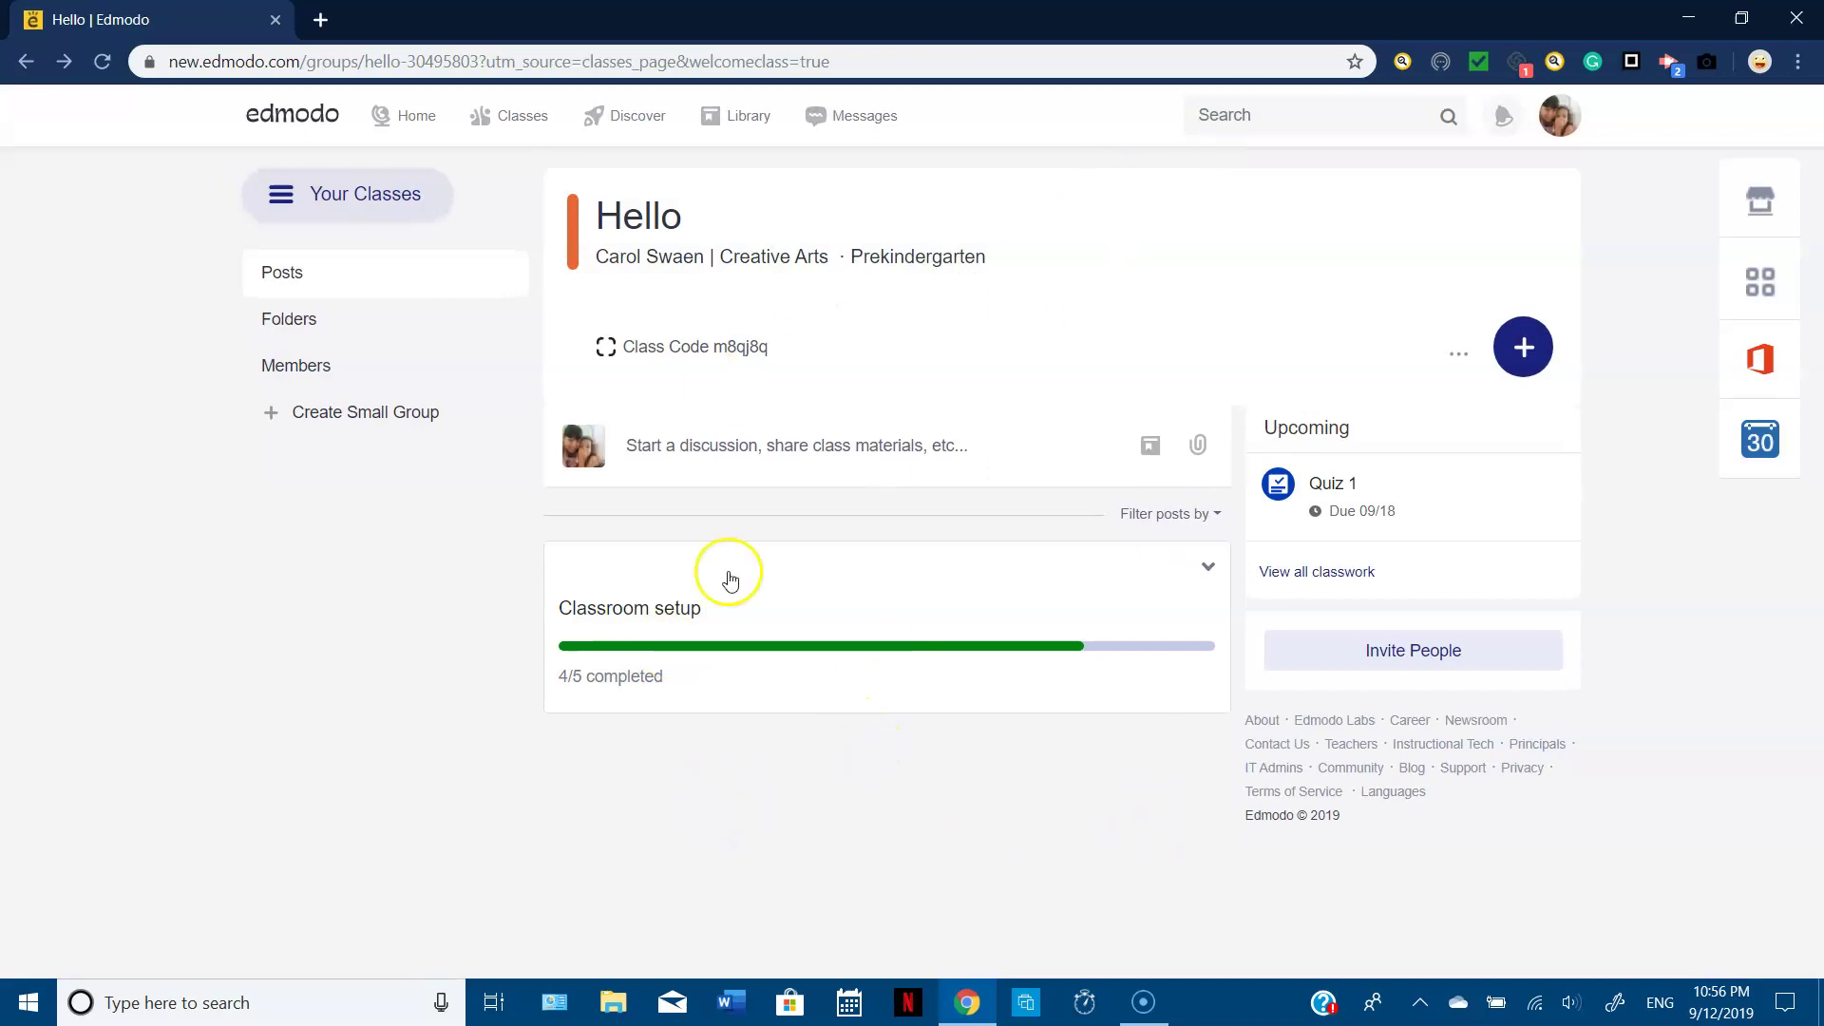
pyautogui.click(396, 115)
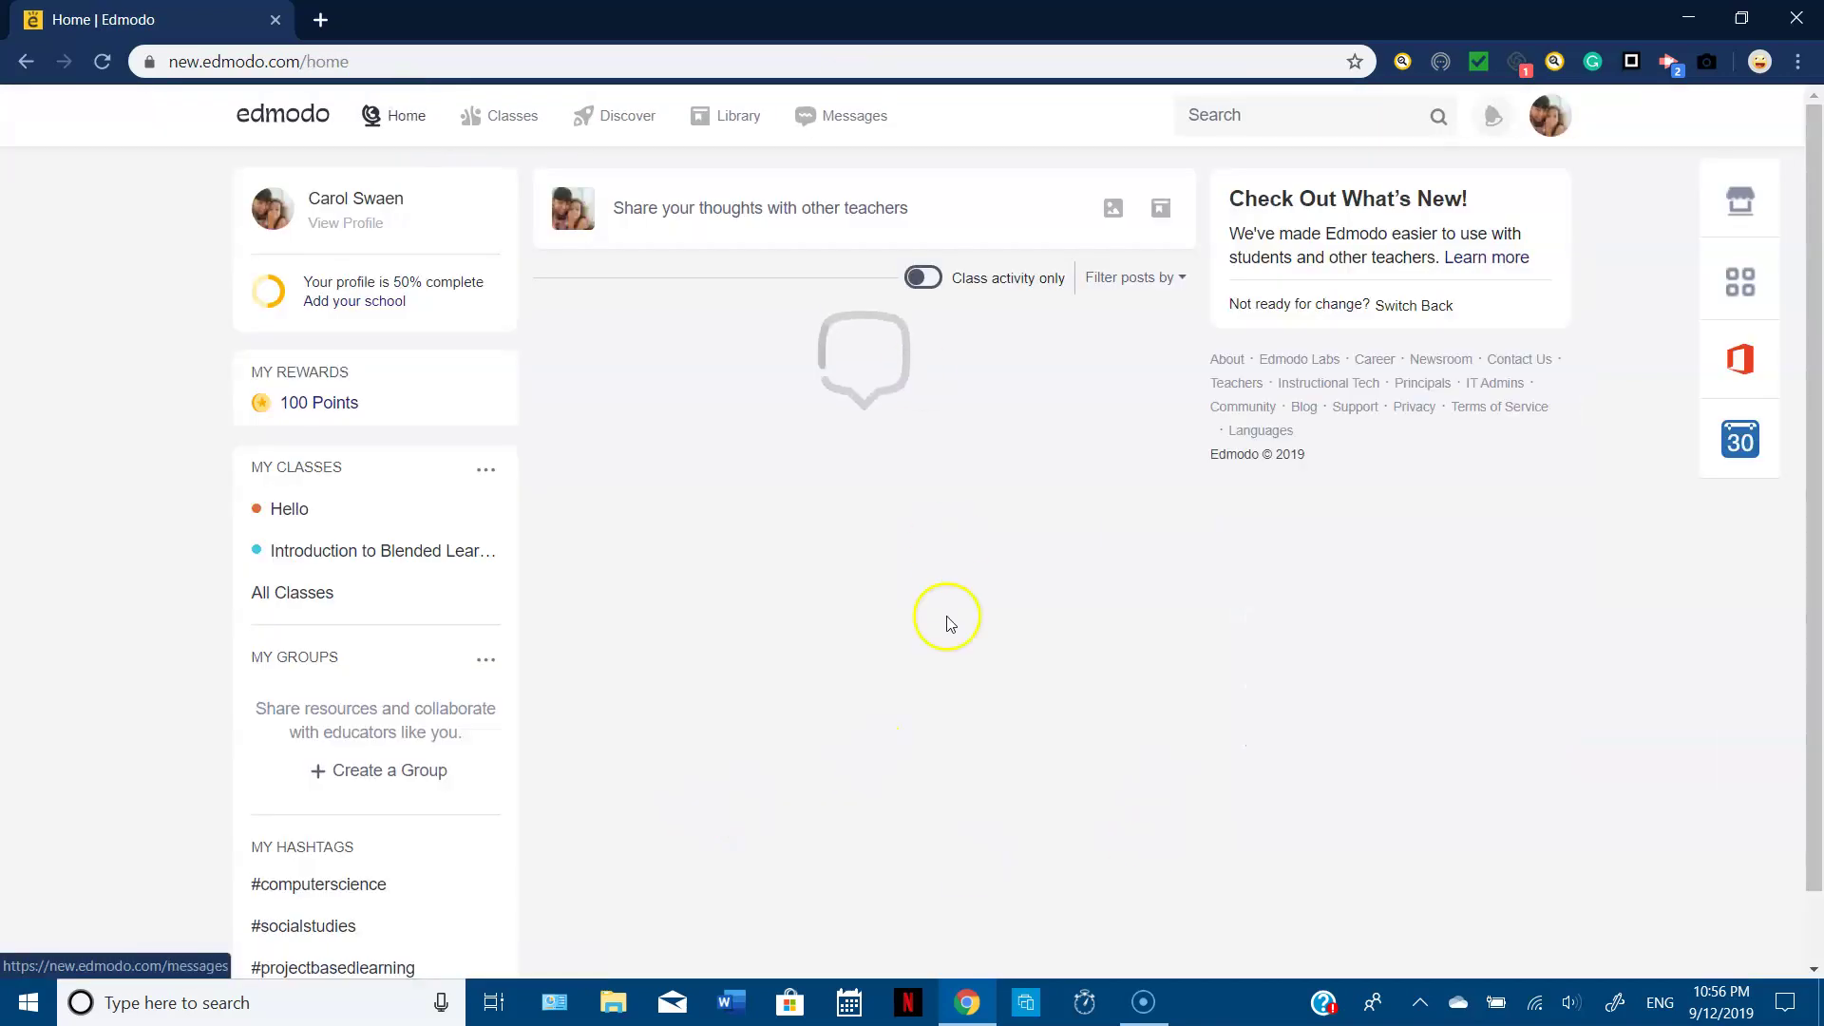